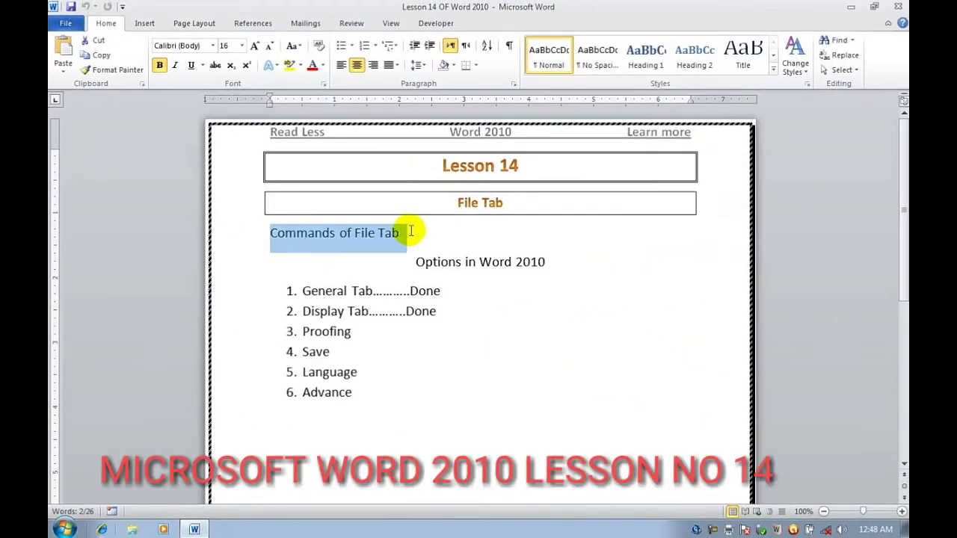
Step: Highlight the Options in Word 2010 heading and the General, Display and Proofing items, then close Lesson 14
drag(417, 263, 576, 262)
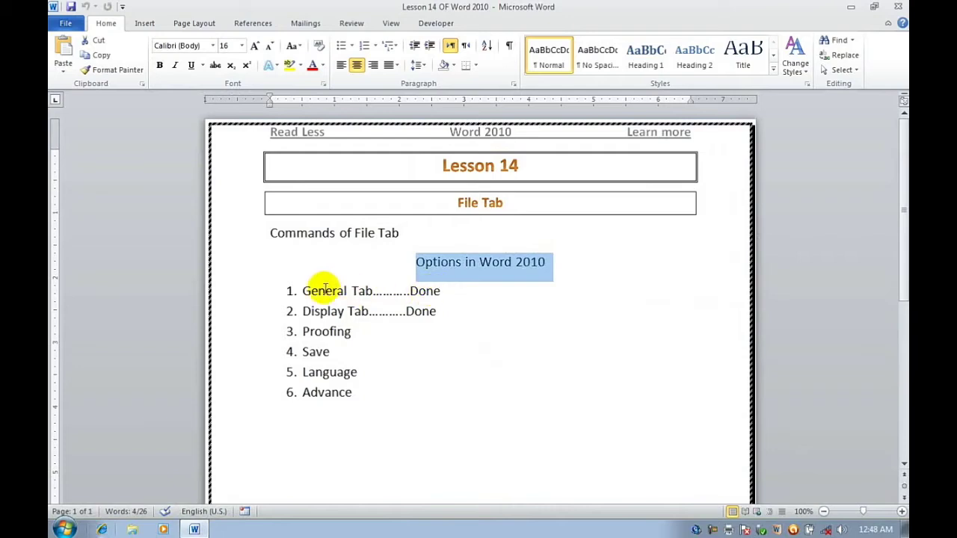
drag(302, 291, 359, 291)
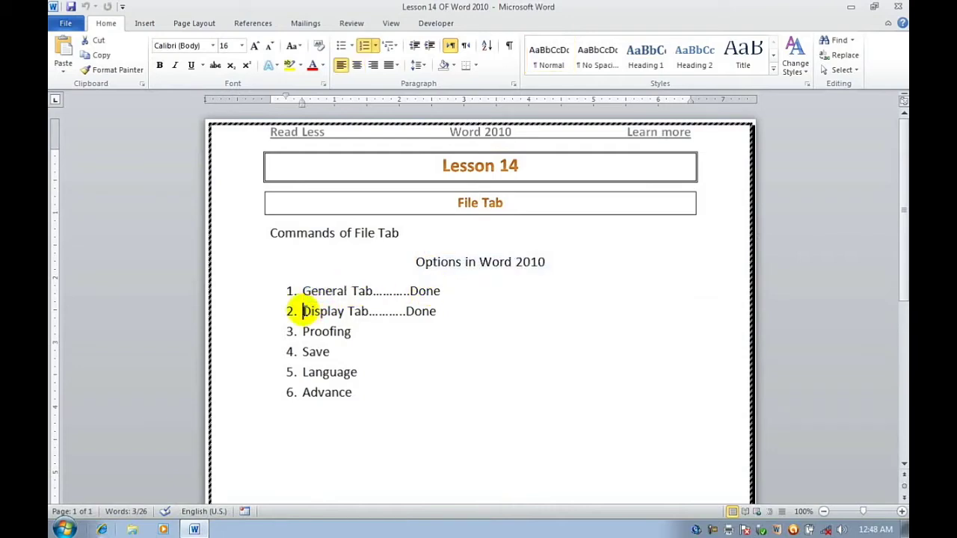
drag(303, 311, 367, 312)
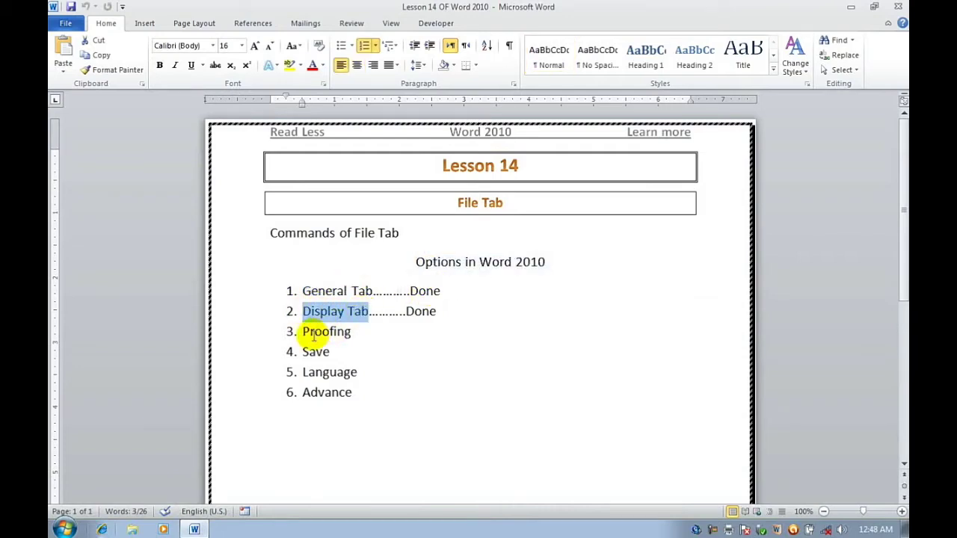
drag(303, 331, 358, 333)
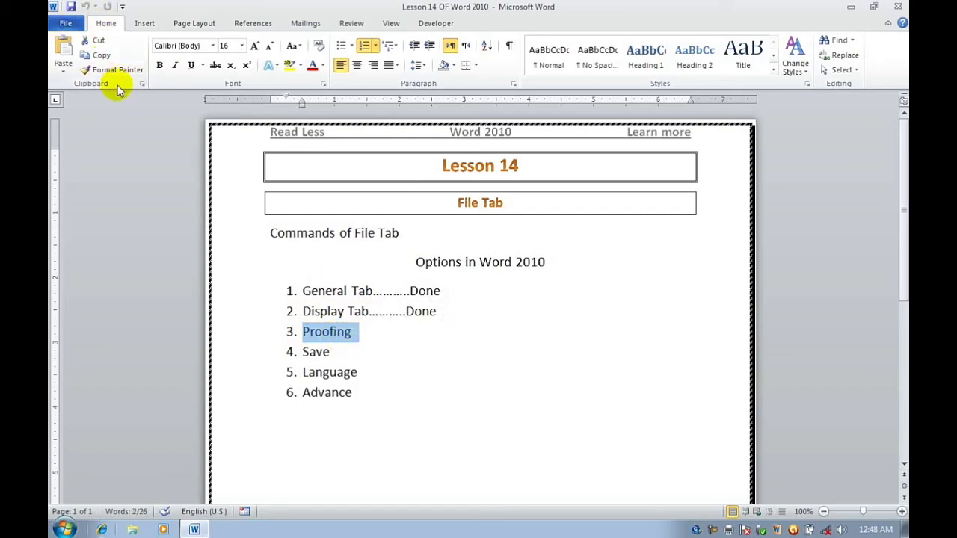
key(ctrl+w)
Step: Create a new blank document and bring up Word Options on the Proofing page
key(ctrl+n)
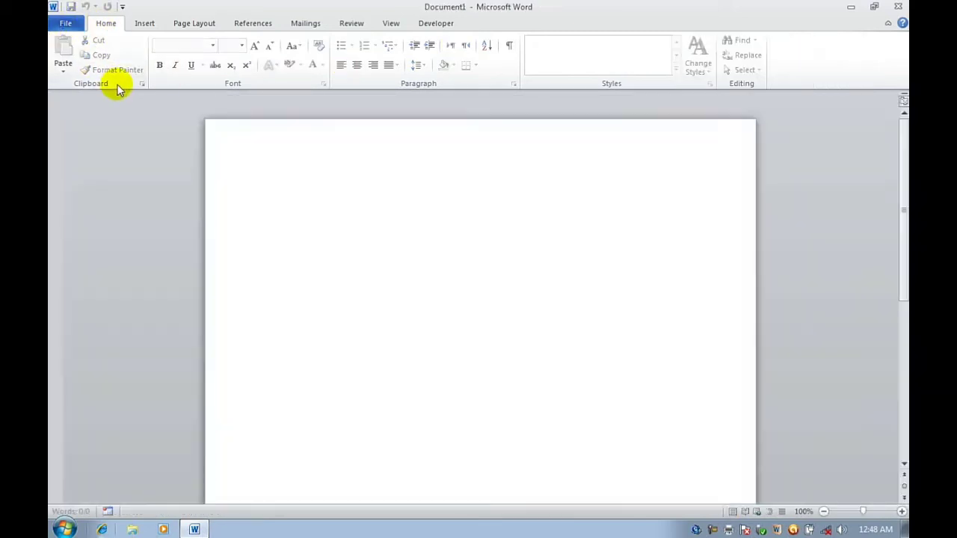
click(65, 22)
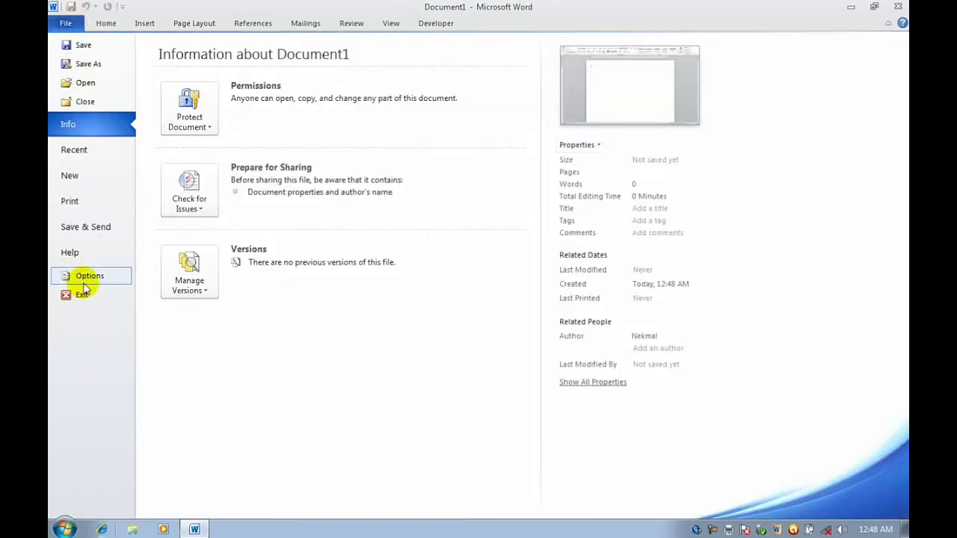
click(78, 275)
click(243, 98)
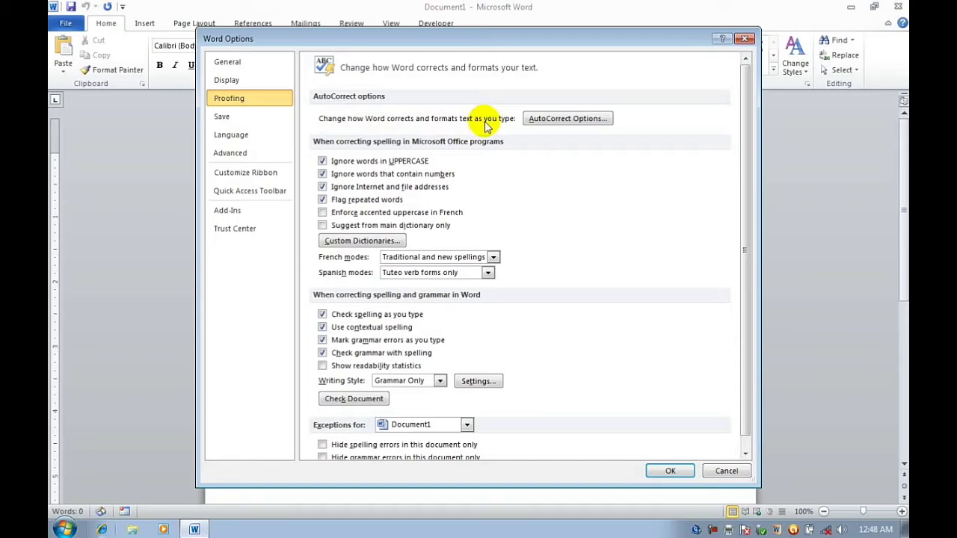
Step: Browse the AutoCorrect Math AutoCorrect, AutoFormat As You Type and Actions tabs, then close both dialogs
click(555, 124)
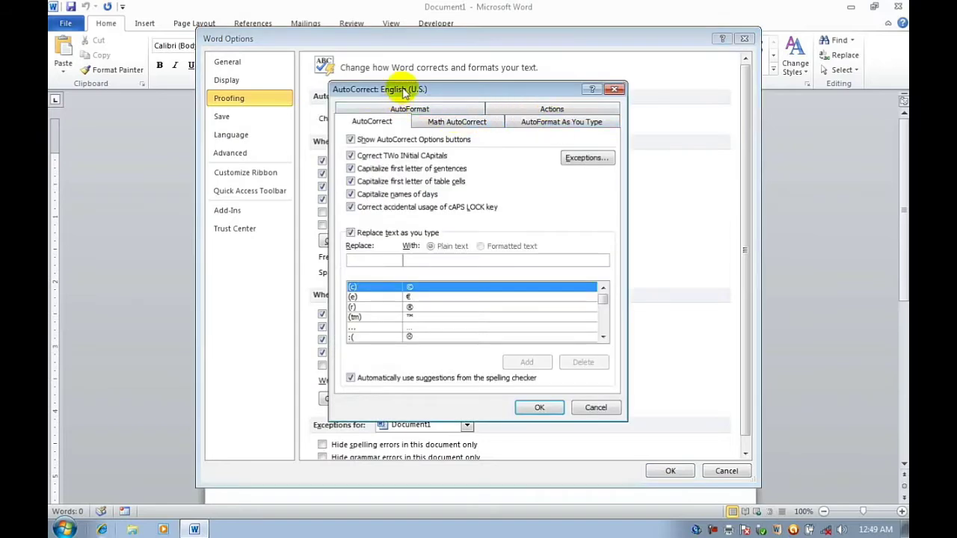
drag(406, 88, 409, 84)
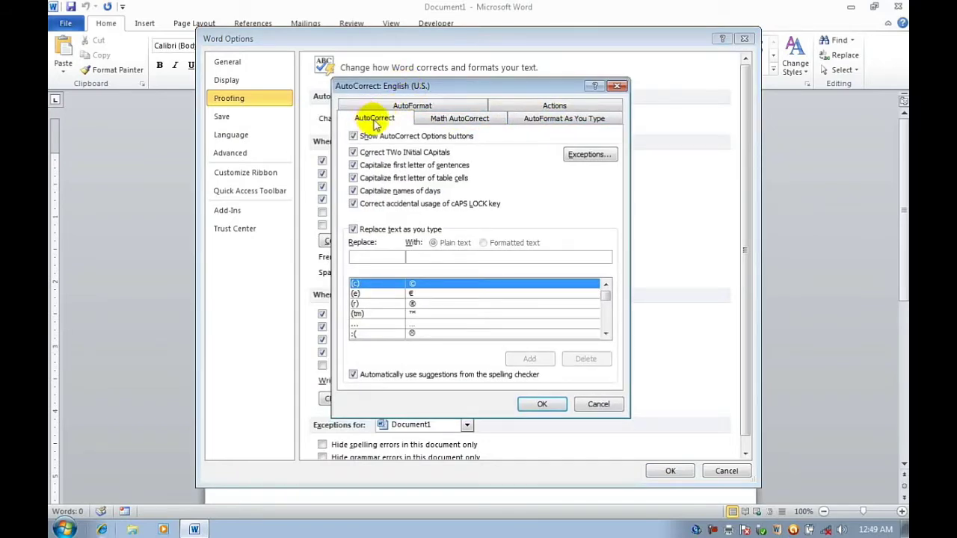
click(463, 125)
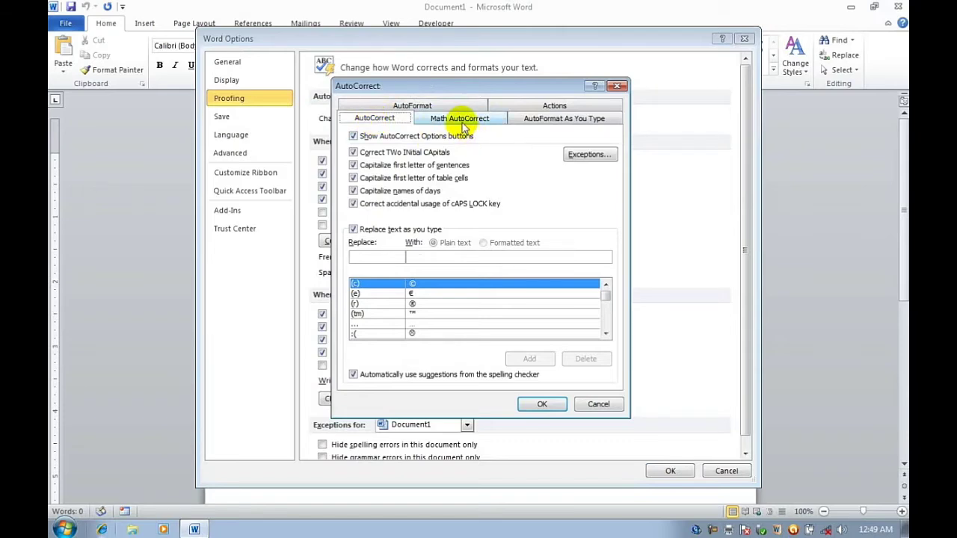
click(557, 124)
click(549, 106)
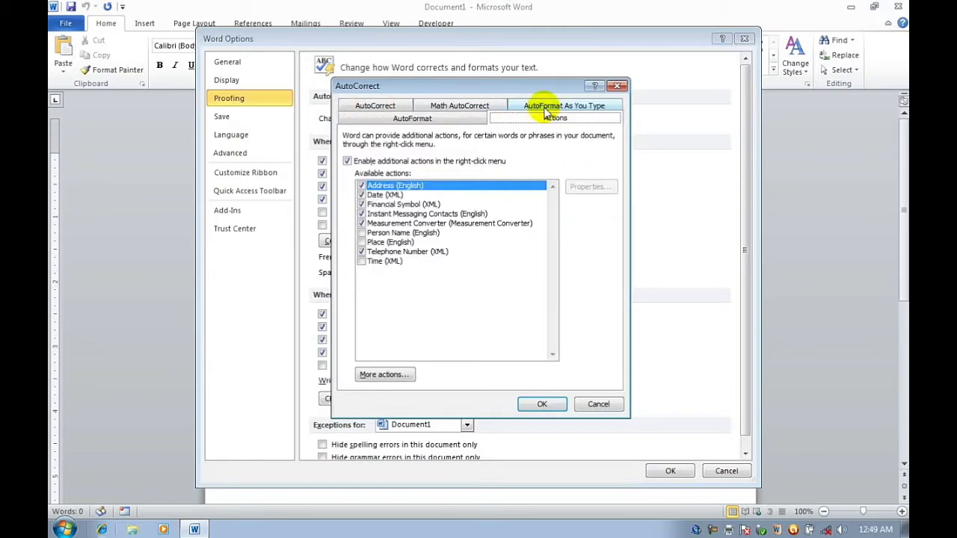
click(396, 109)
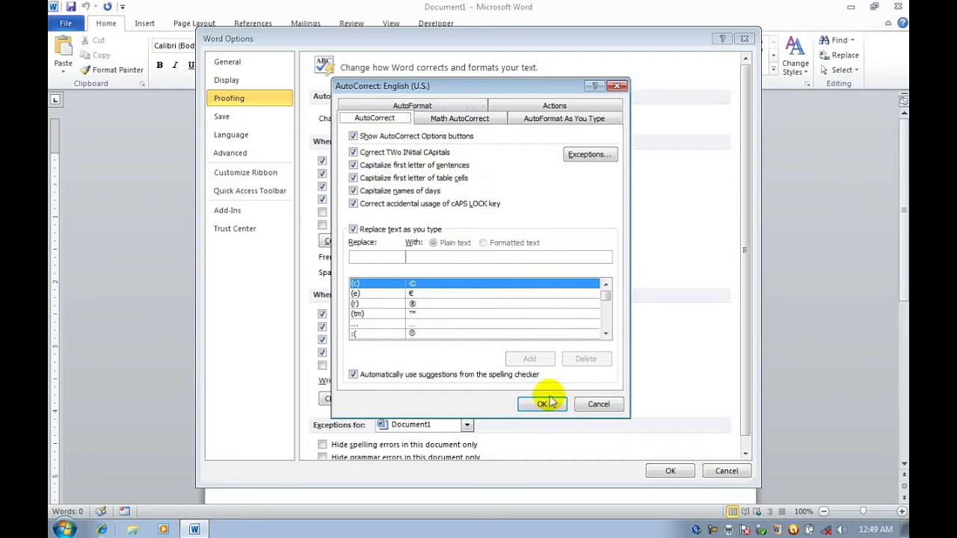
click(544, 404)
click(658, 478)
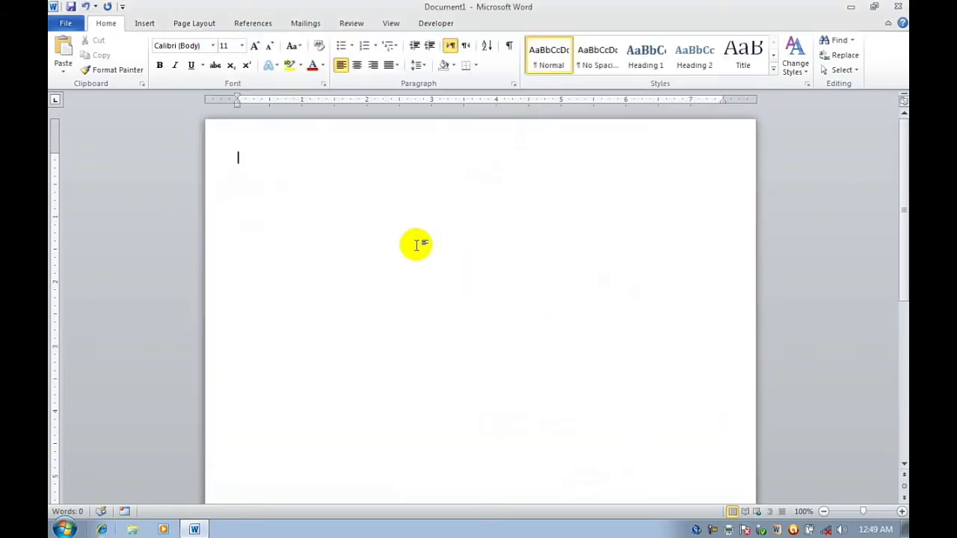
Step: Type 'a' on its own line so it becomes 'A', then the greeting 'Hi and this is me nnm'
text(a)
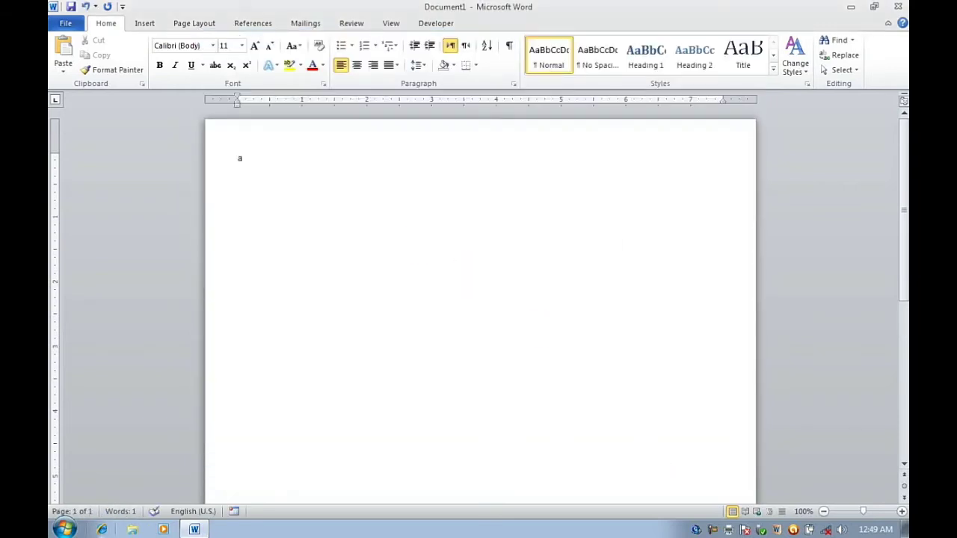
key(Return)
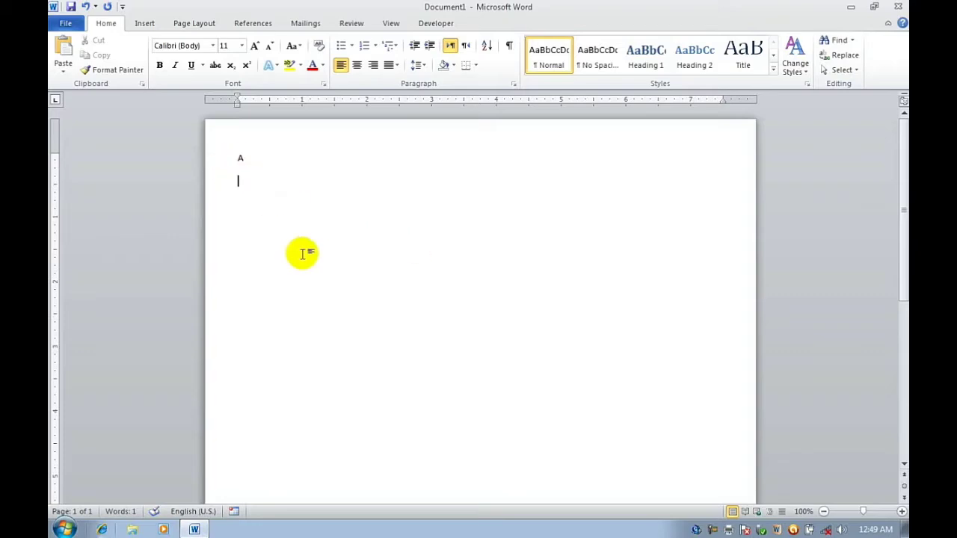
text(Hi and )
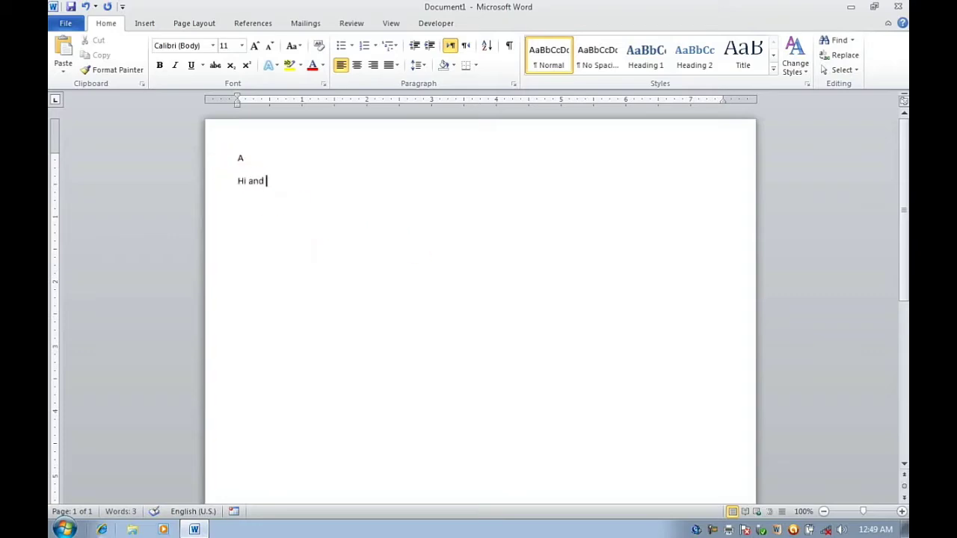
text(this )
text(ui)
key(BackSpace)
text(is me n)
text(nm)
key(Return)
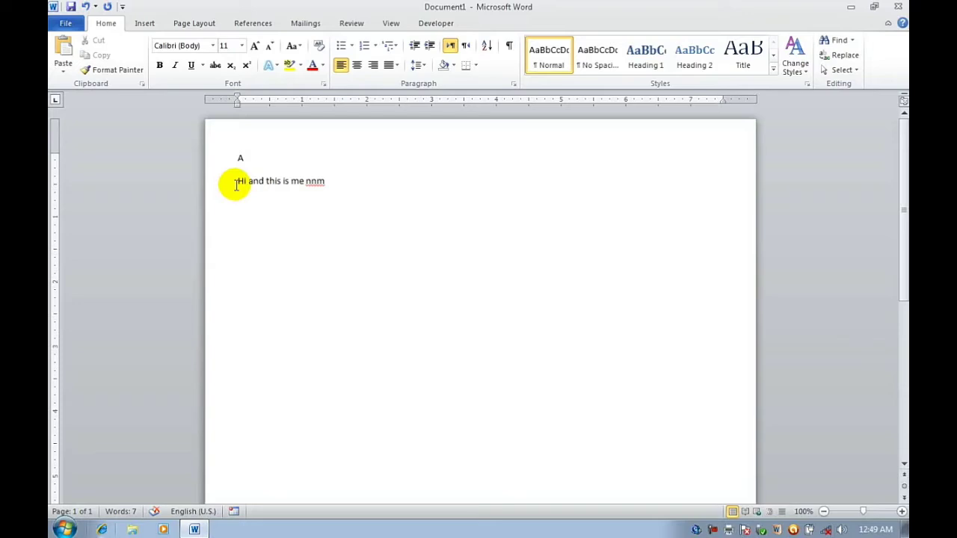
Step: Type 1/2 so it is AutoCorrected to ½, and inspect its AutoCorrect button
text(1/)
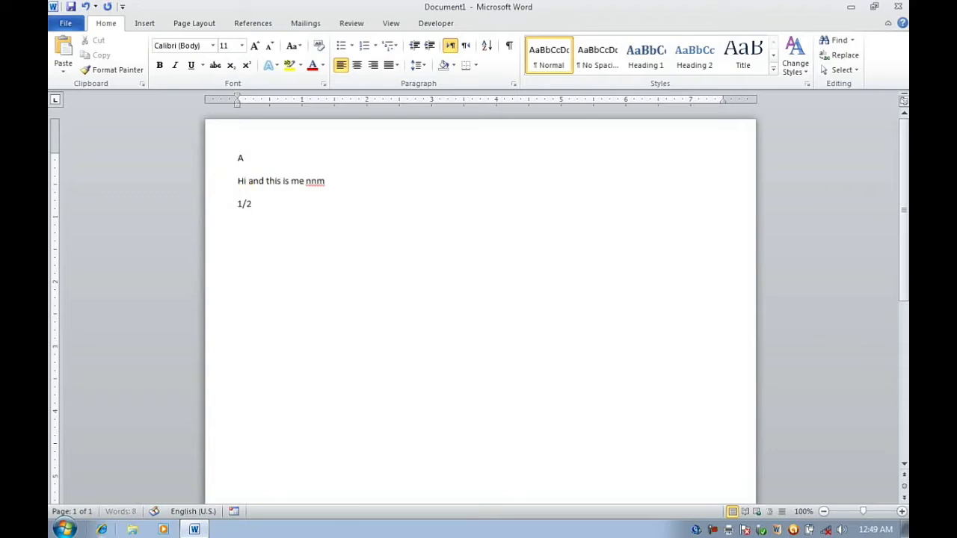
double_click(242, 203)
click(242, 204)
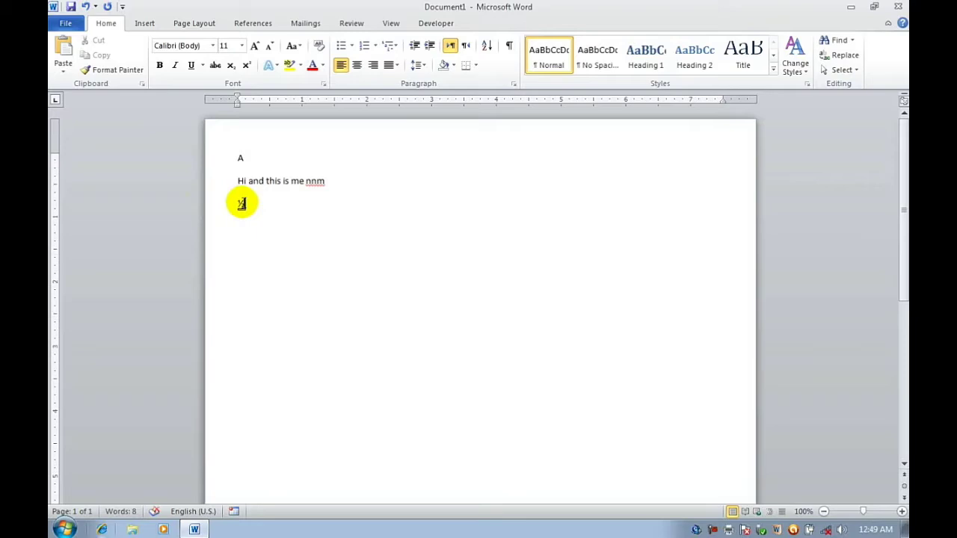
mouse_move(247, 219)
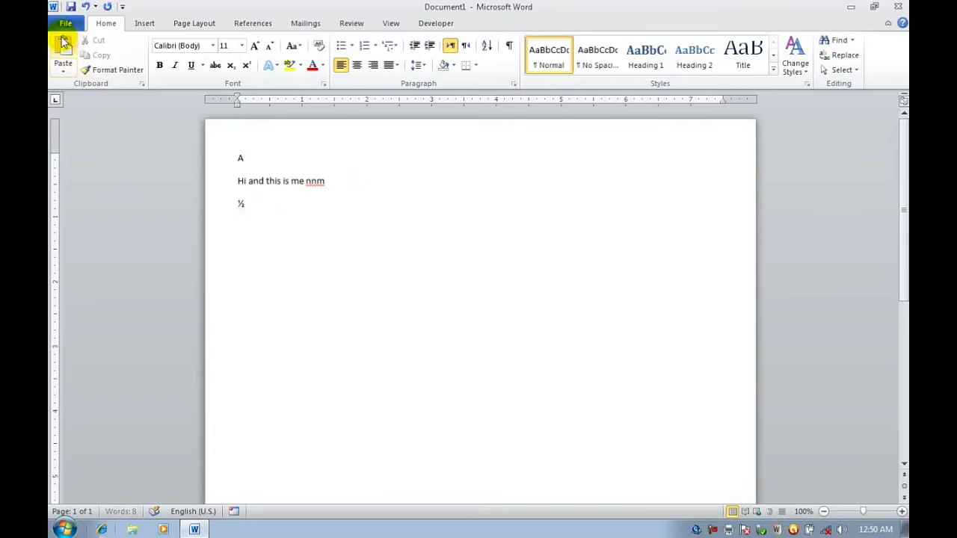
click(66, 23)
Step: Turn off Show AutoCorrect Options buttons, then type 3/4 (becoming ¾) and aa, which becomes 'A'
click(90, 277)
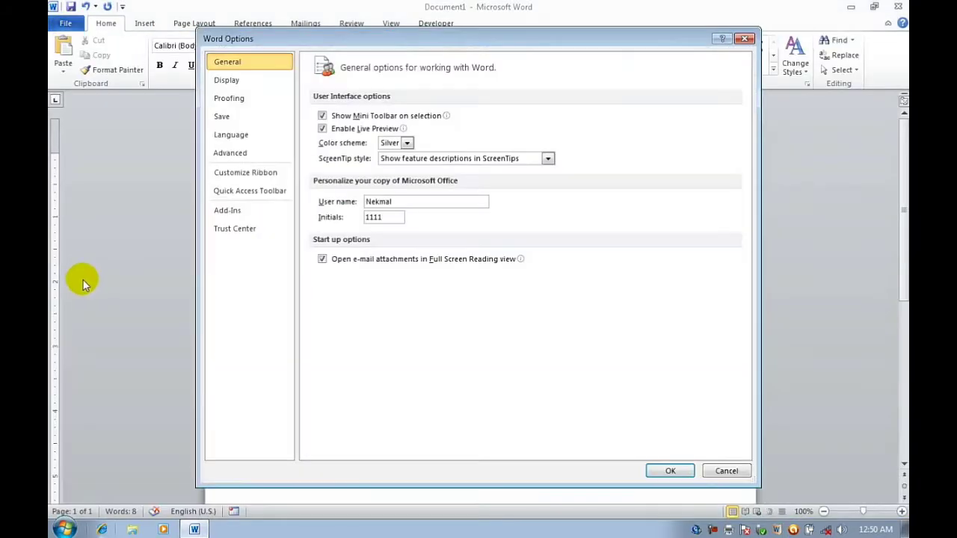
click(252, 98)
click(531, 118)
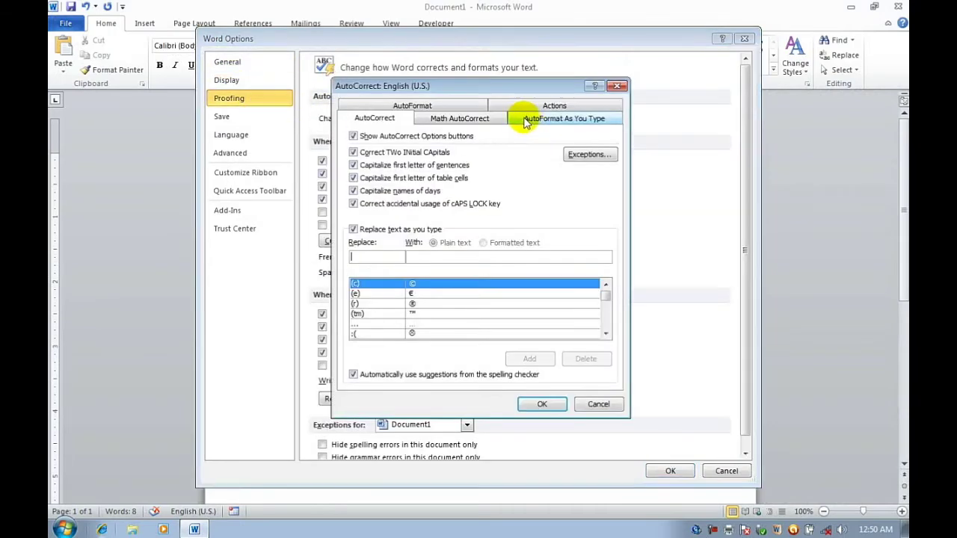
click(362, 140)
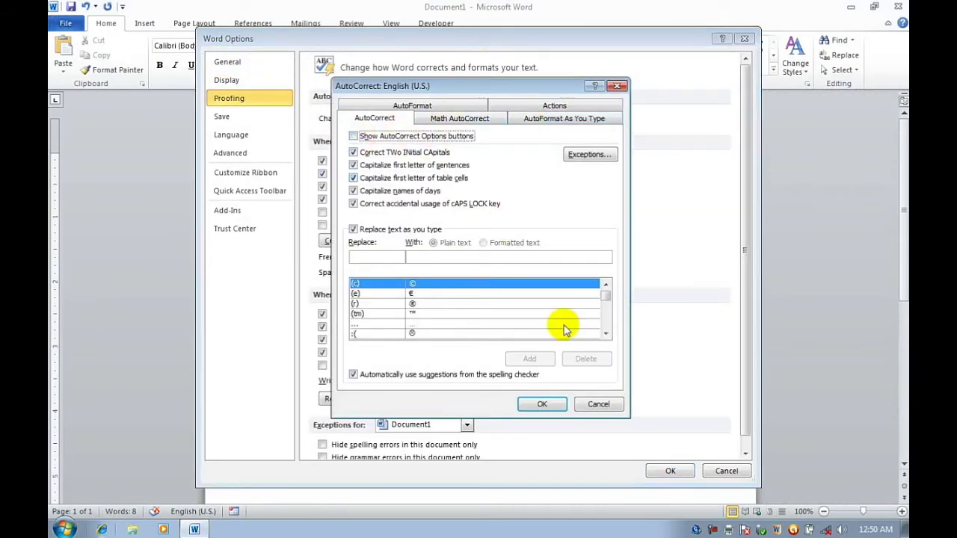
click(553, 407)
click(676, 472)
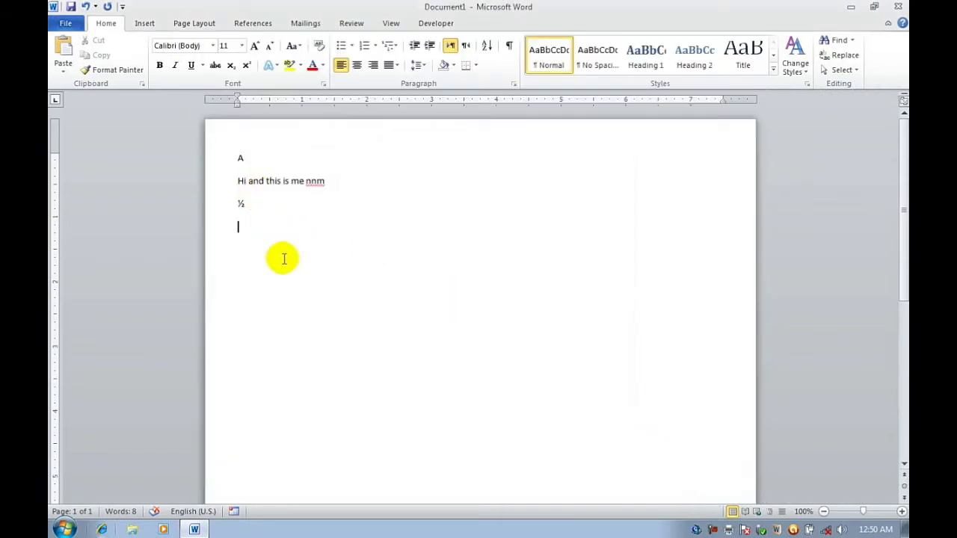
text(3/4 )
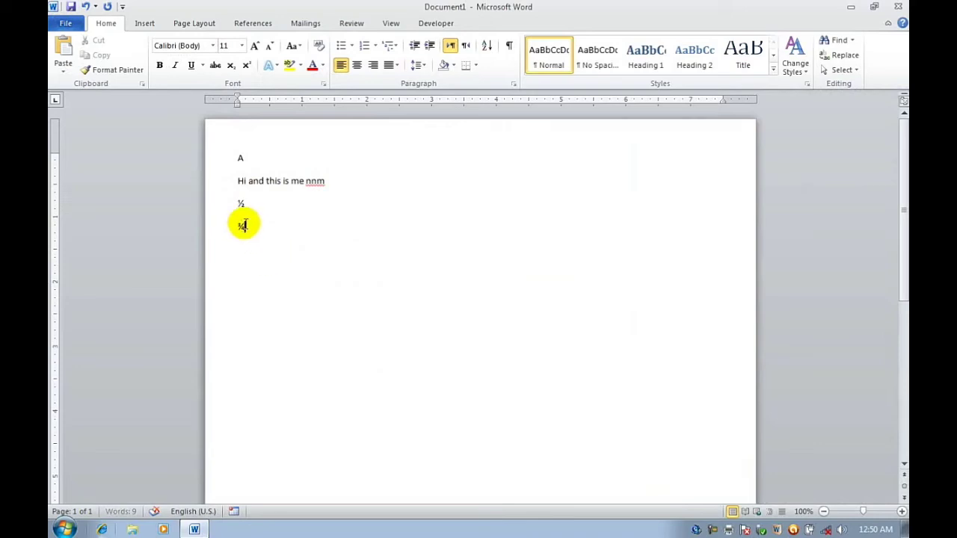
text(41)
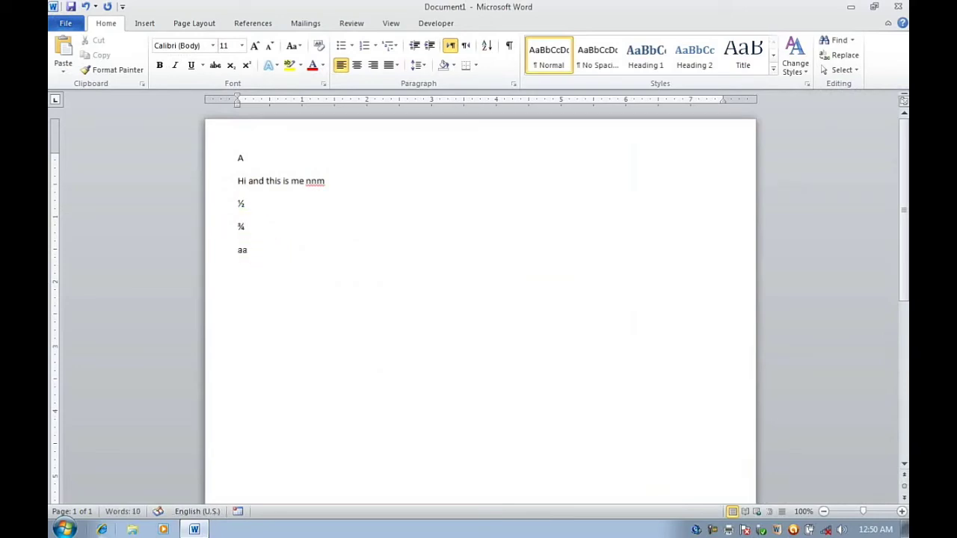
key(alt+x)
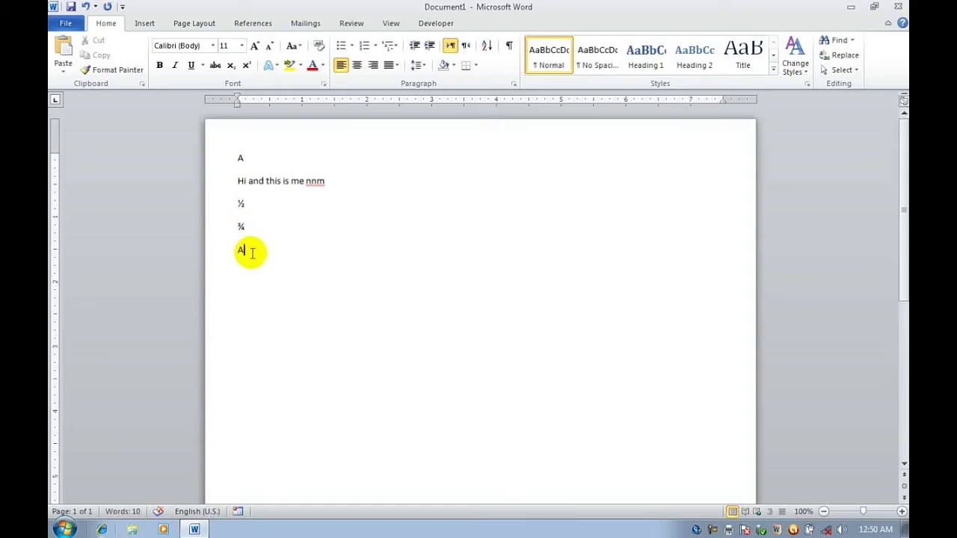
Step: Switch Show AutoCorrect Options buttons back on and close both dialogs
click(66, 23)
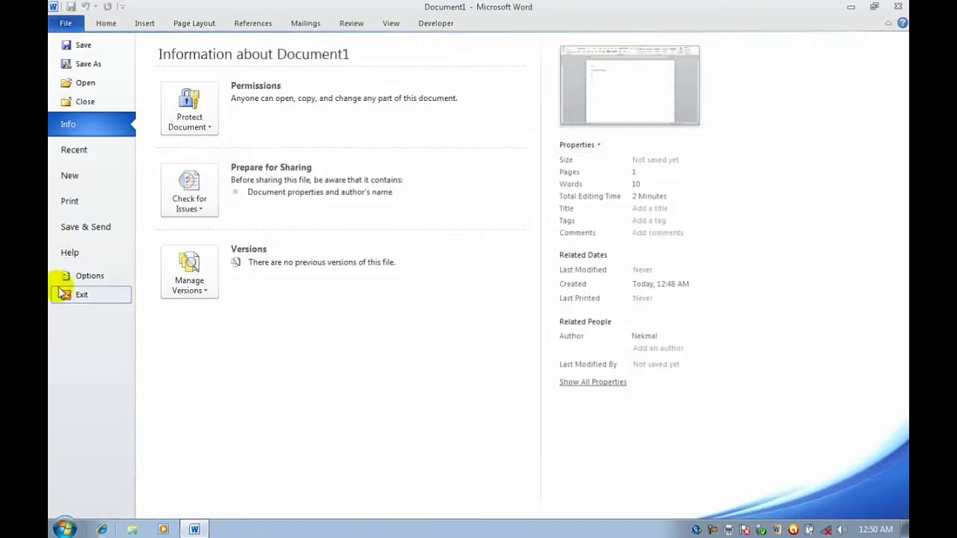
click(82, 277)
click(228, 98)
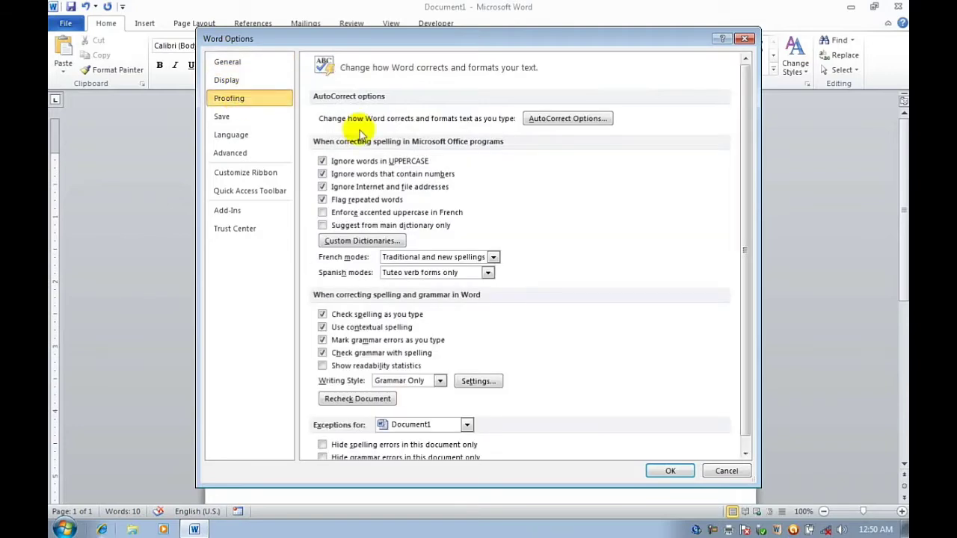
click(569, 120)
click(382, 136)
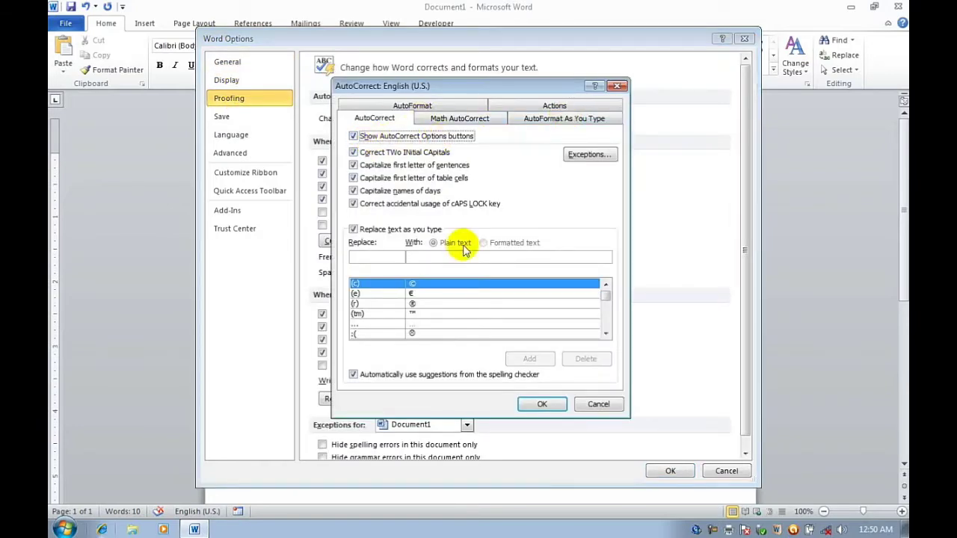
click(542, 404)
click(670, 472)
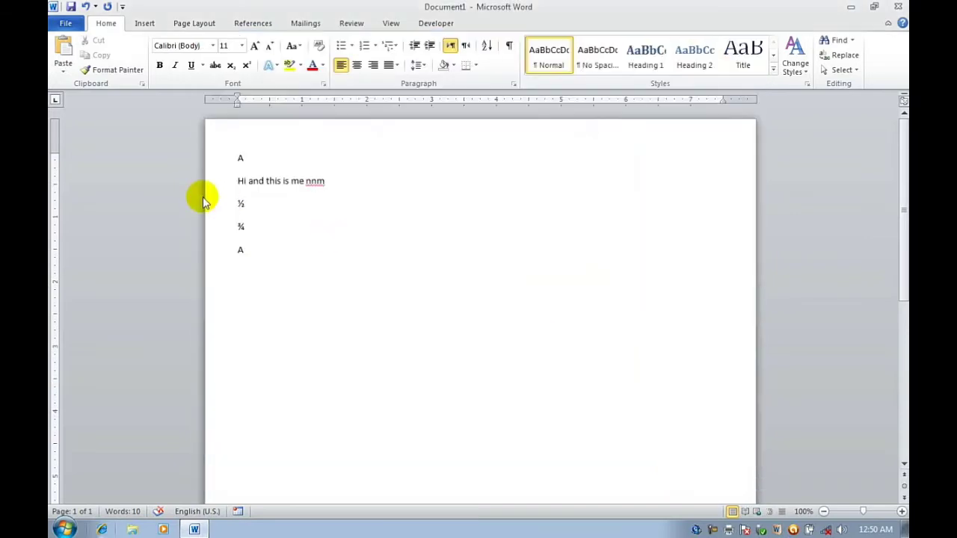
Step: Reopen the AutoCorrect settings from Proofing and close them again without changes
mouse_move(245, 263)
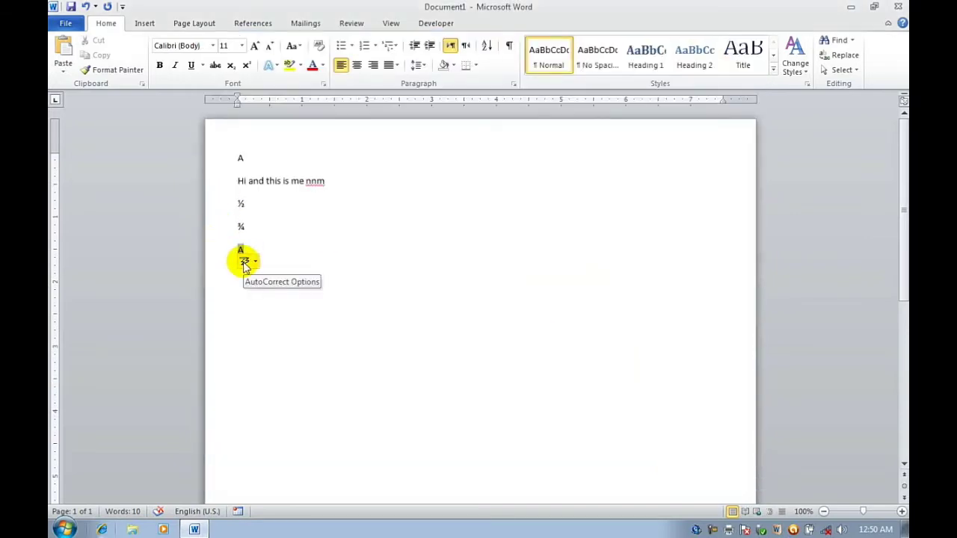
click(65, 23)
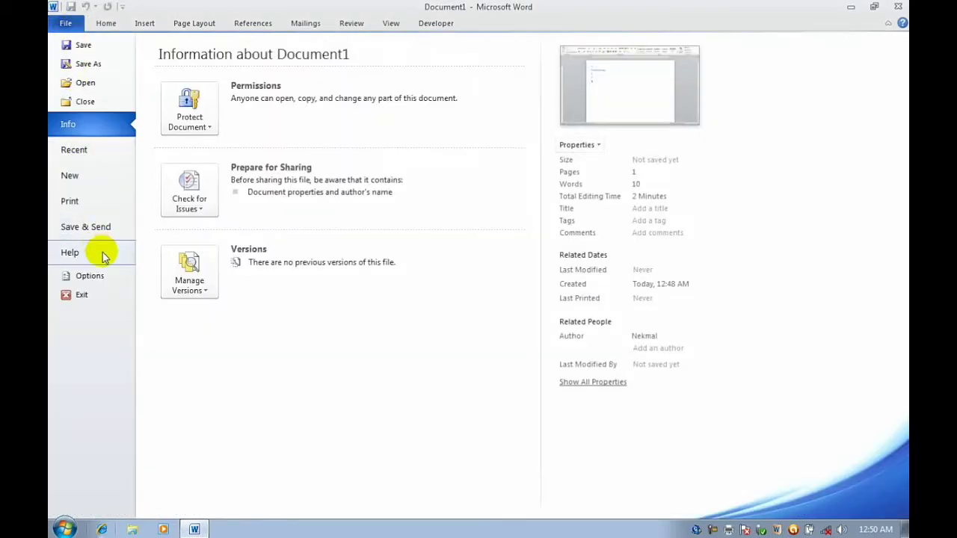
click(94, 276)
click(224, 98)
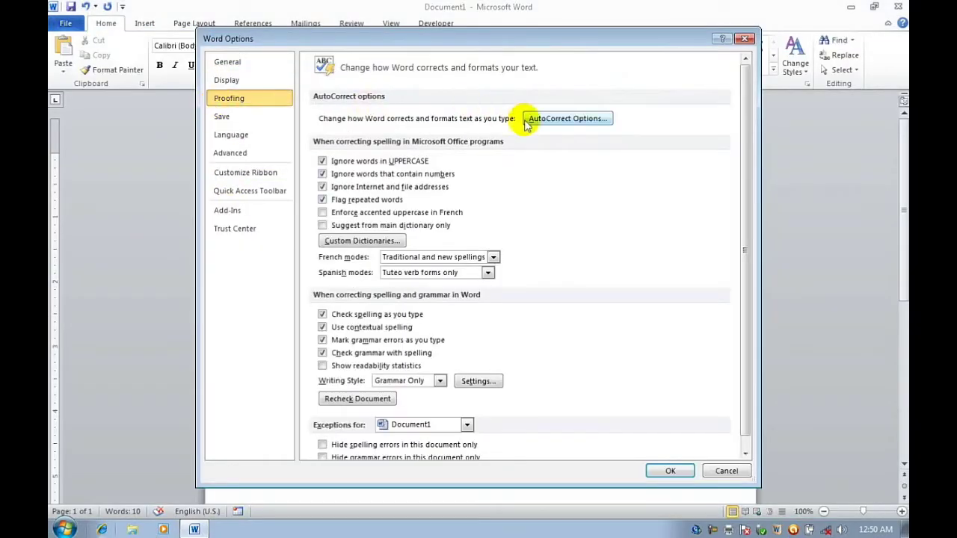
click(561, 119)
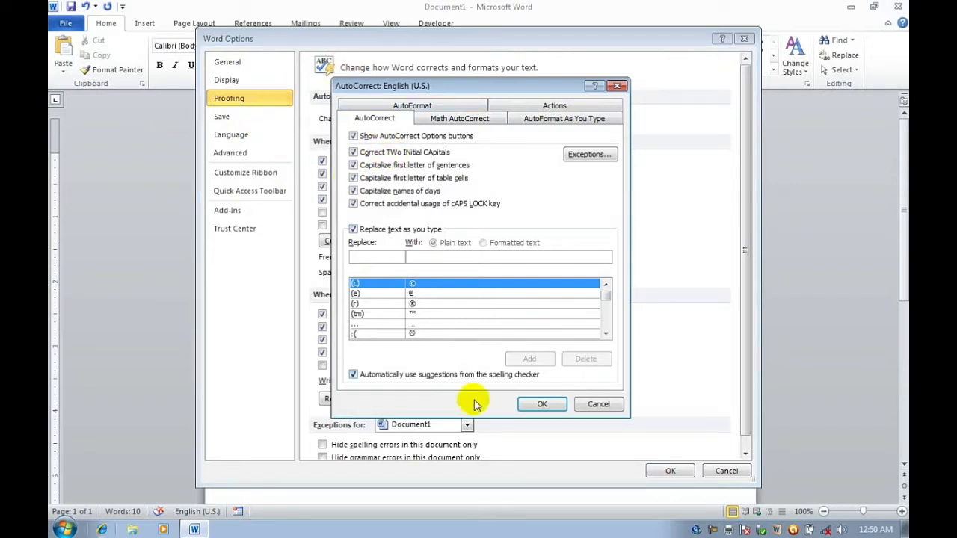
click(542, 404)
Step: Type 'COmputer' on a new line, undo its correction, then let it become 'Computer'
click(670, 471)
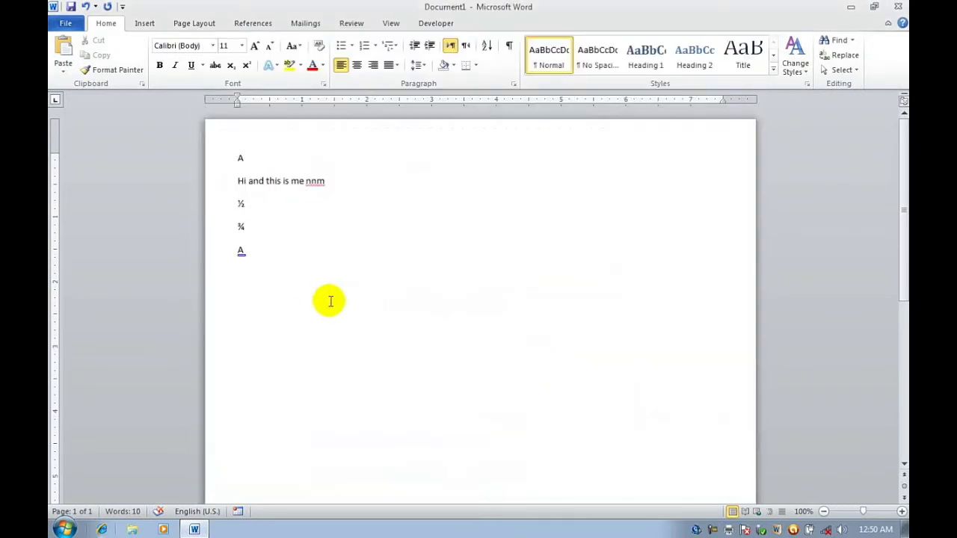
text(C)
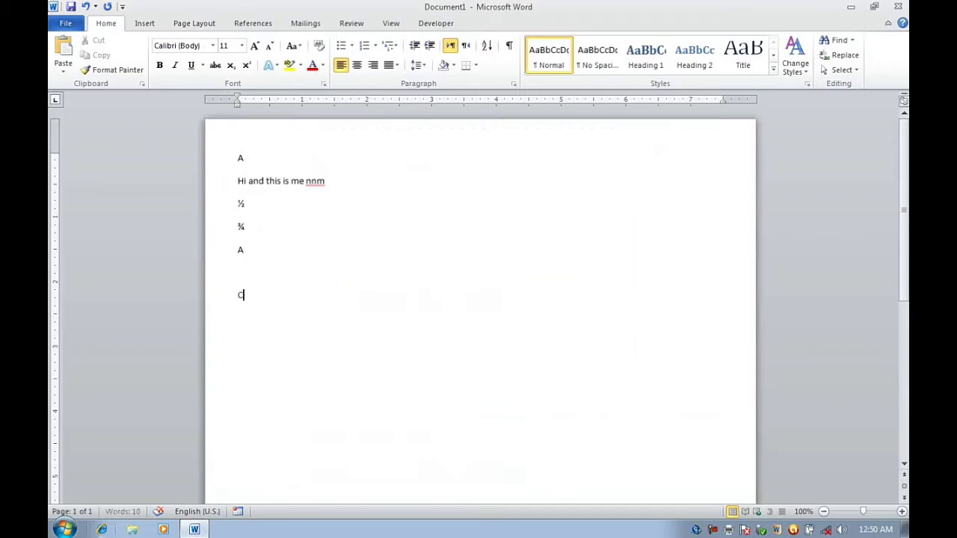
text(Ompu)
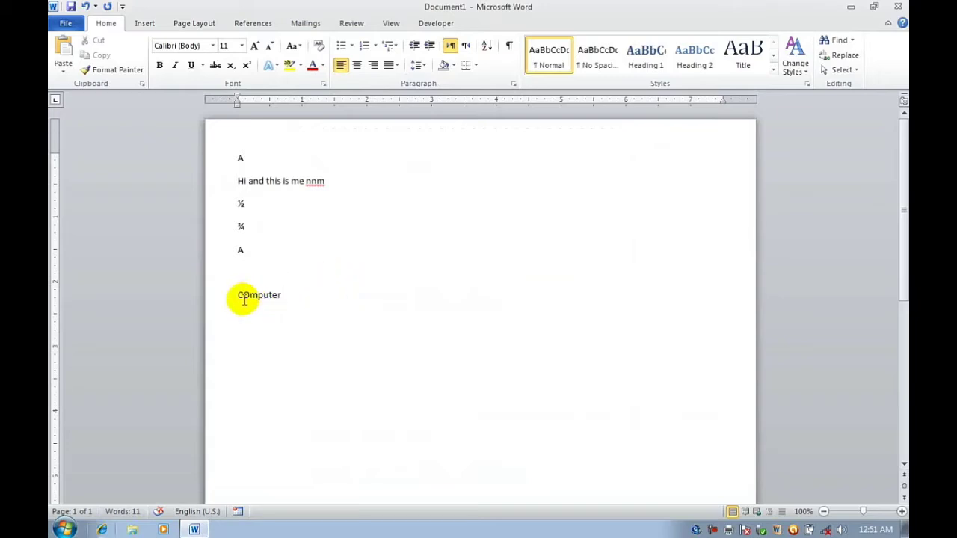
key(ctrl+z)
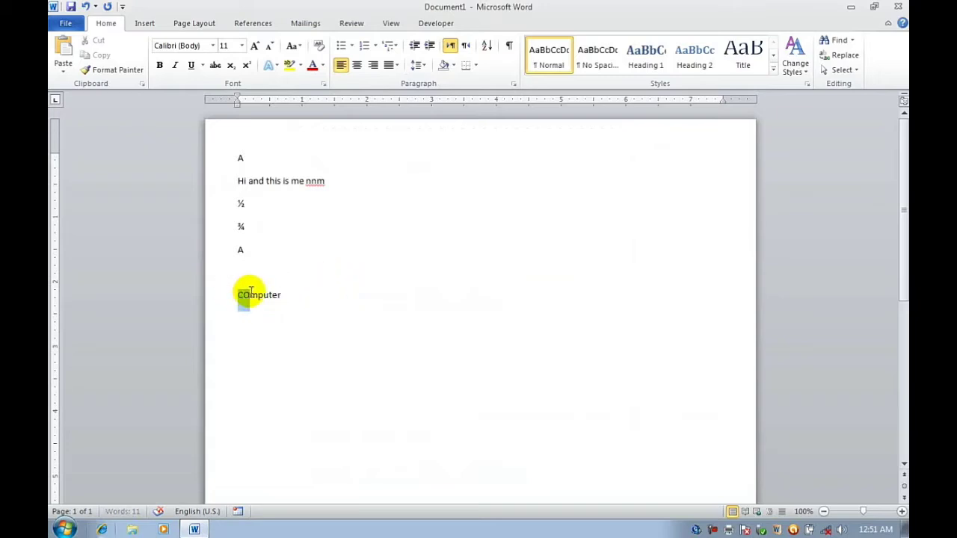
double_click(251, 295)
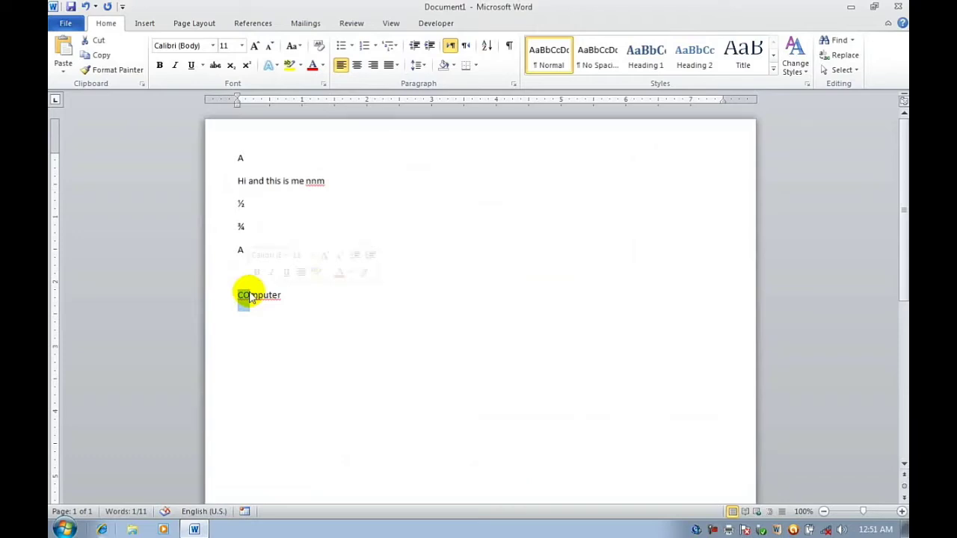
click(246, 304)
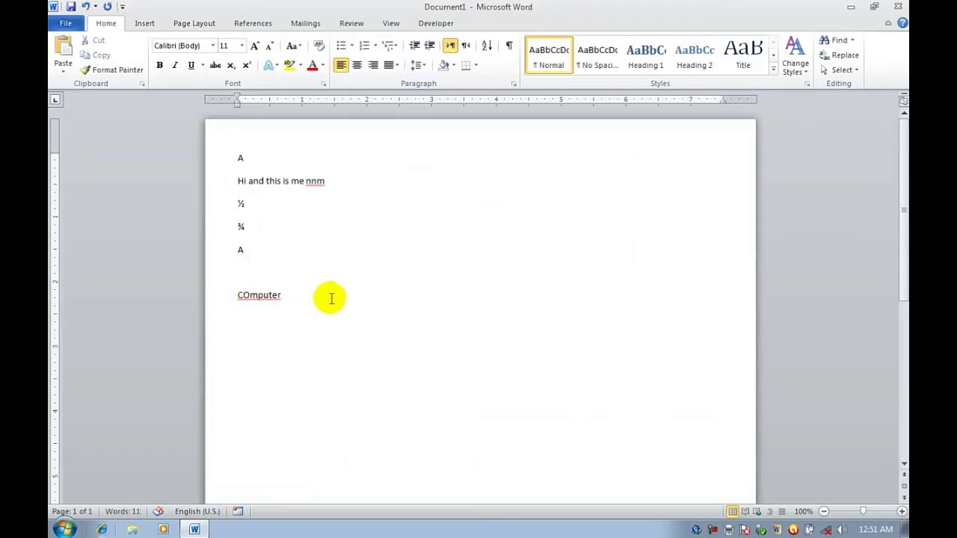
key(Return)
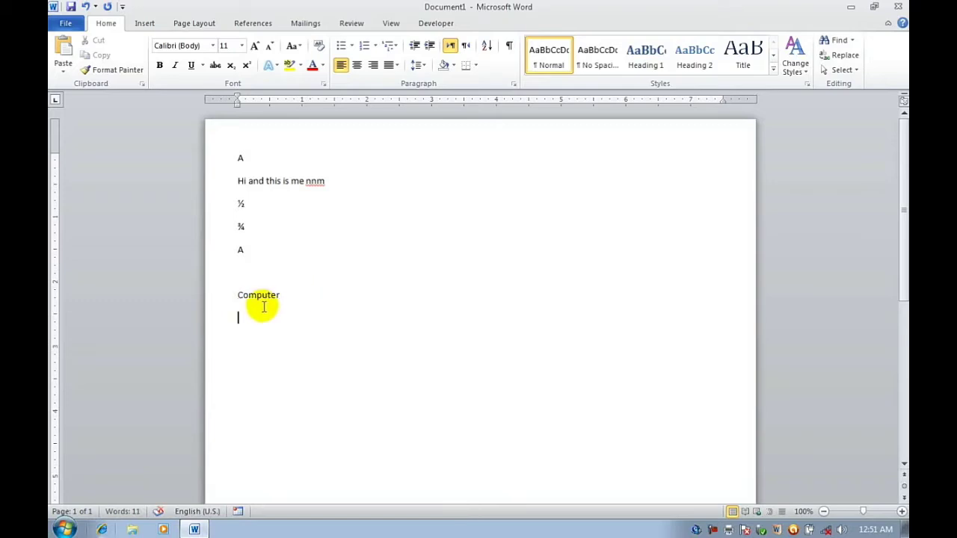
Step: Type the test text 'ASad', then select and delete it
text(ASa)
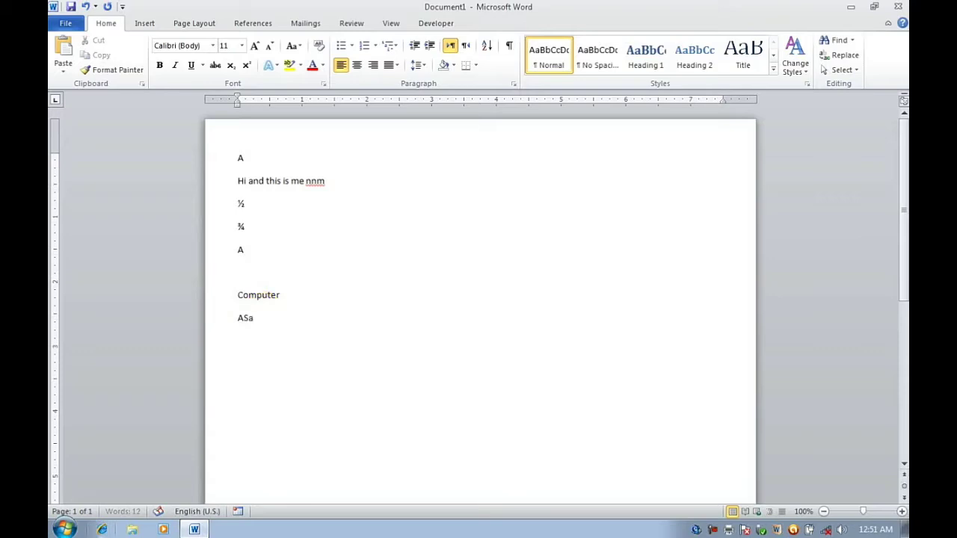
text(d)
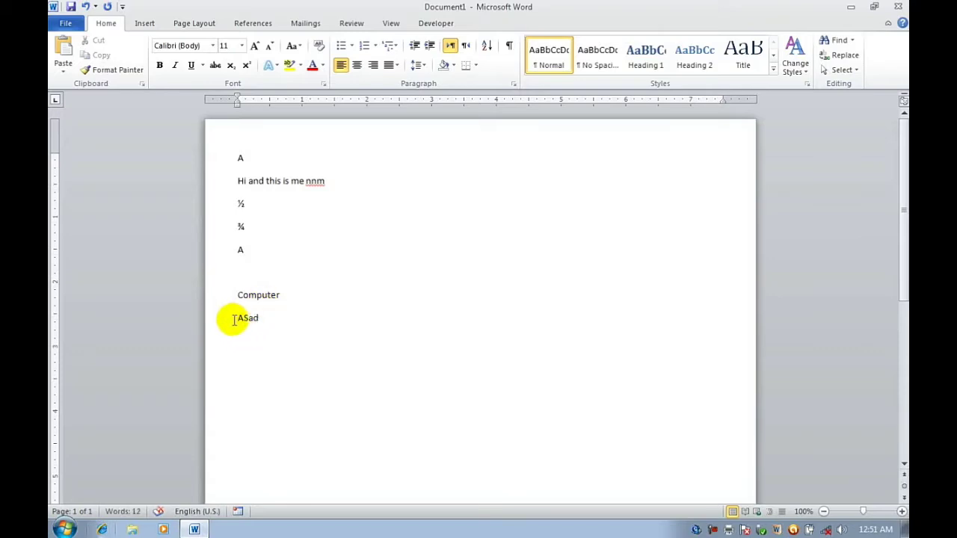
drag(232, 319, 253, 329)
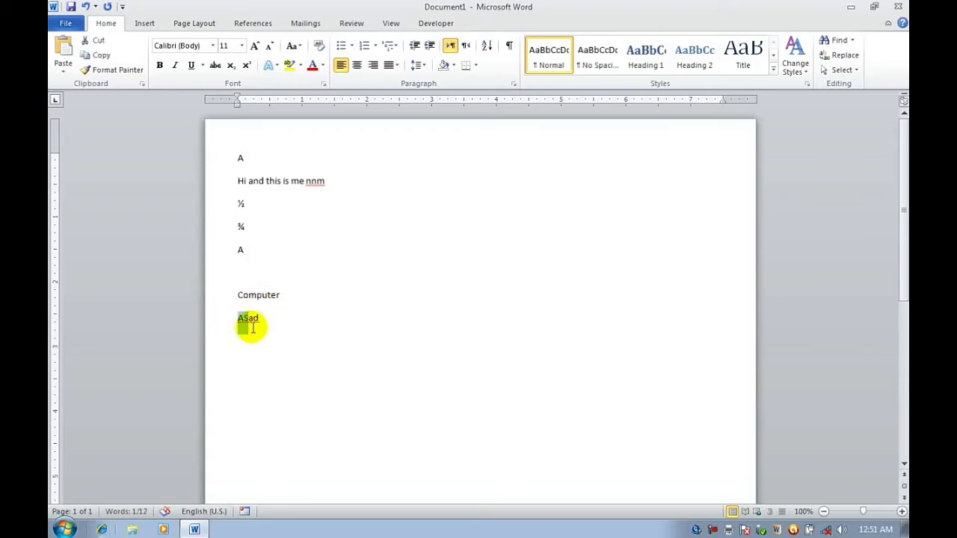
click(253, 327)
click(255, 331)
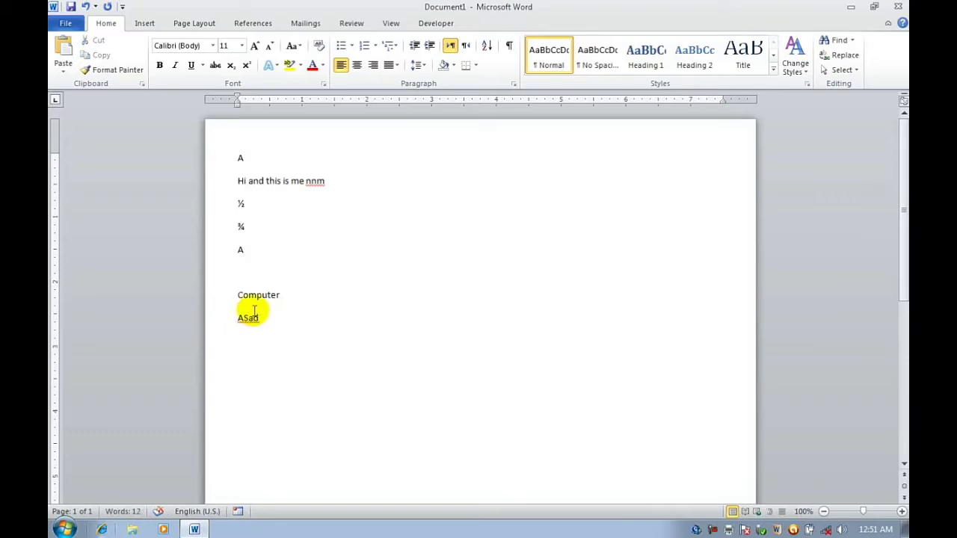
click(217, 329)
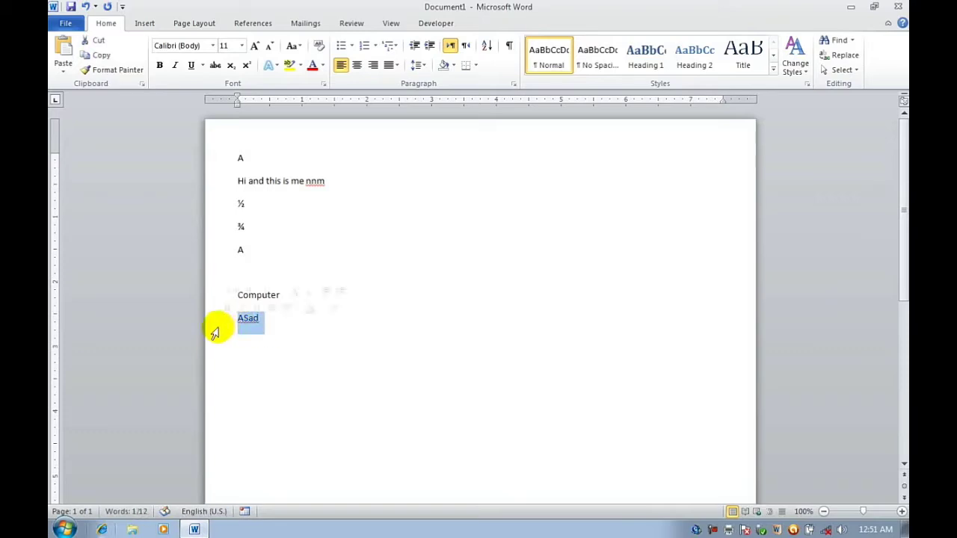
key(Delete)
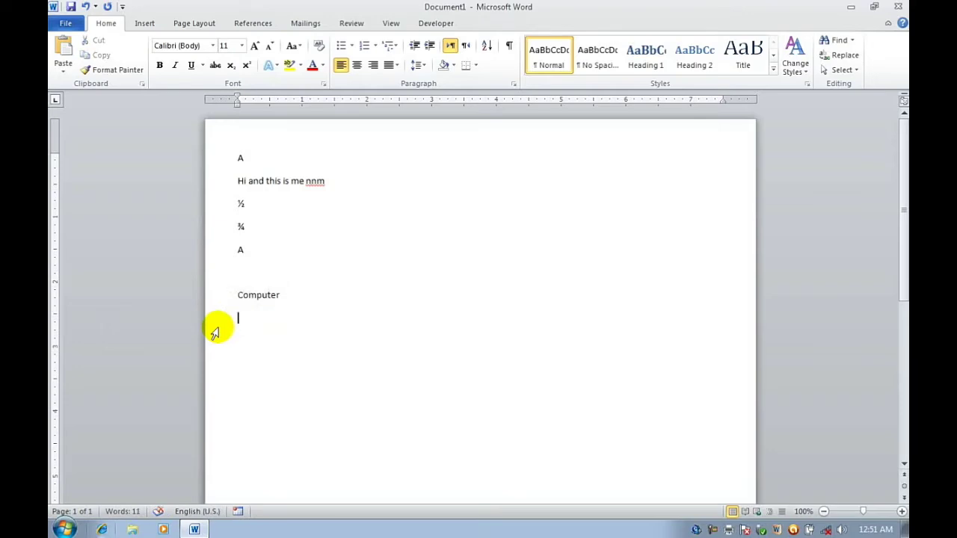
Step: Type 'BOok' on a new line so it is AutoCorrected to 'Book'
text(BOok)
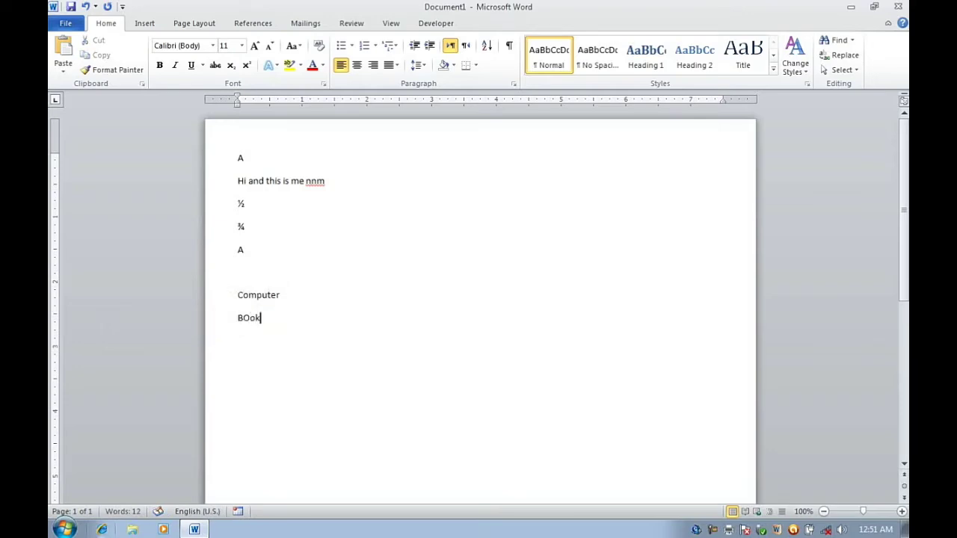
key(Return)
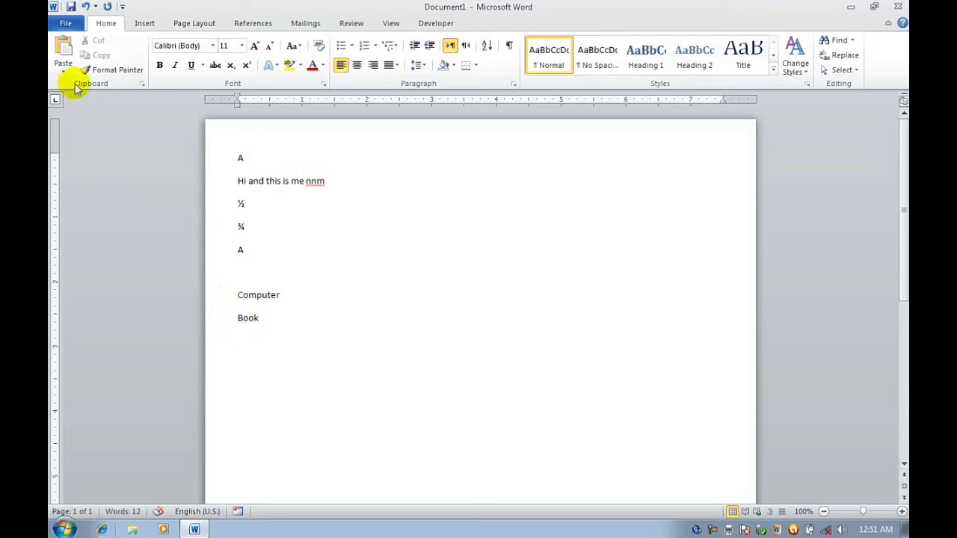
click(65, 22)
click(83, 276)
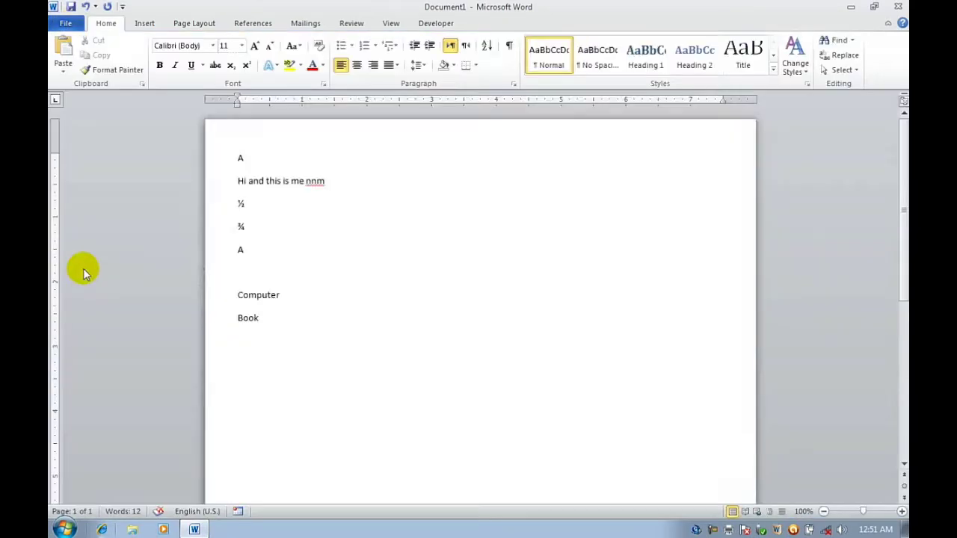
Step: Uncheck Correct TWo INitial CApitals in the AutoCorrect settings and close both dialogs
click(232, 87)
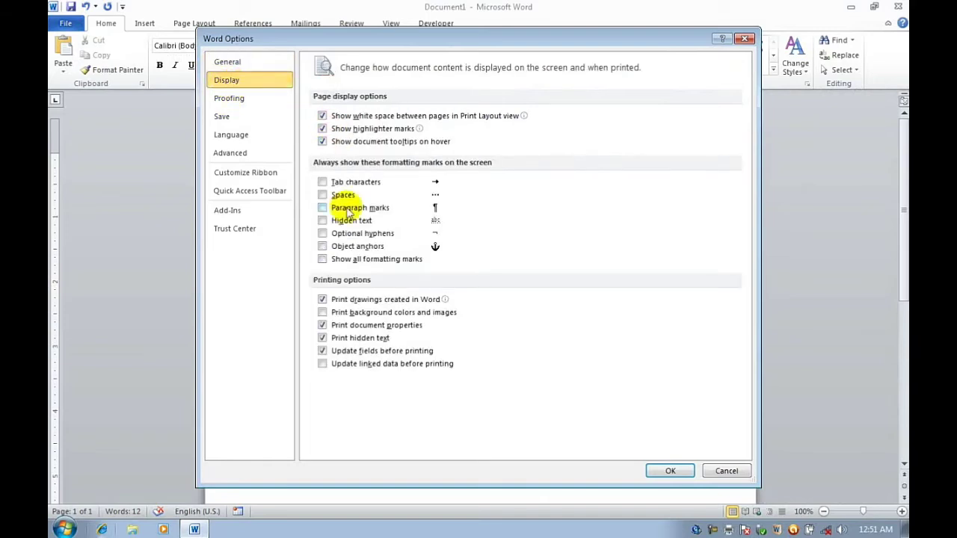
click(252, 108)
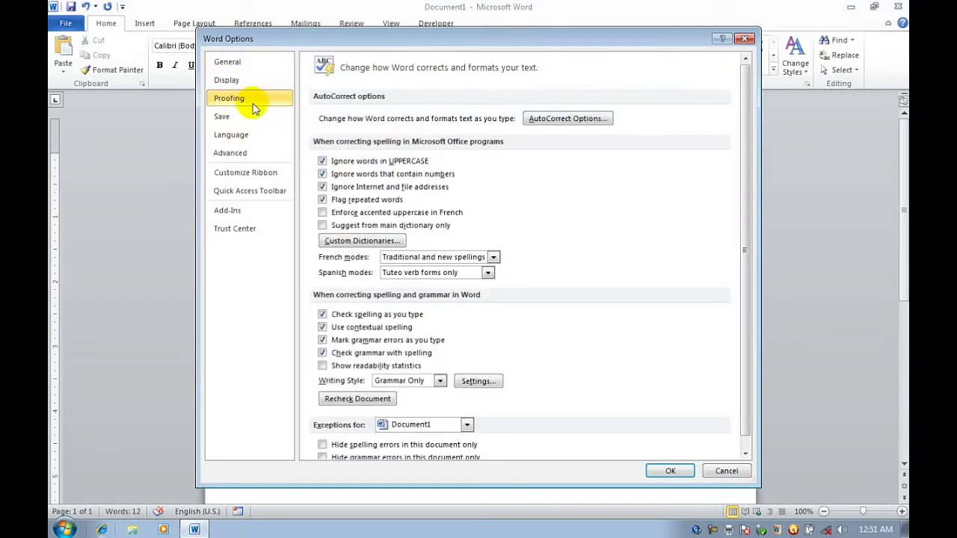
click(543, 117)
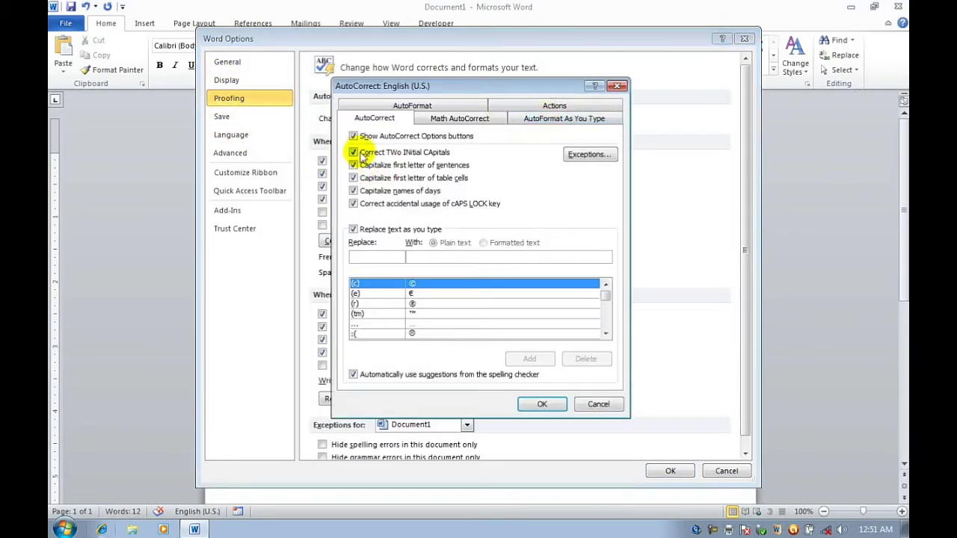
click(353, 152)
click(536, 410)
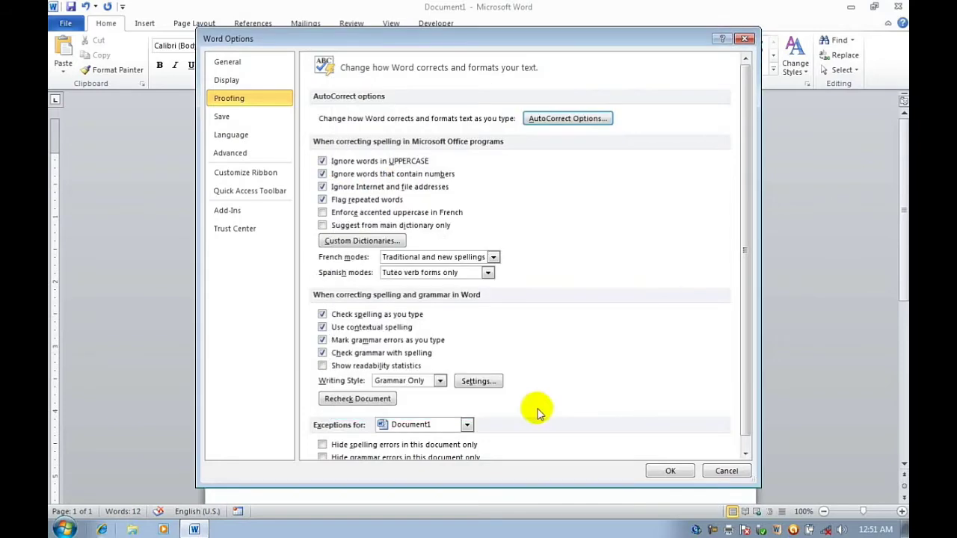
click(672, 471)
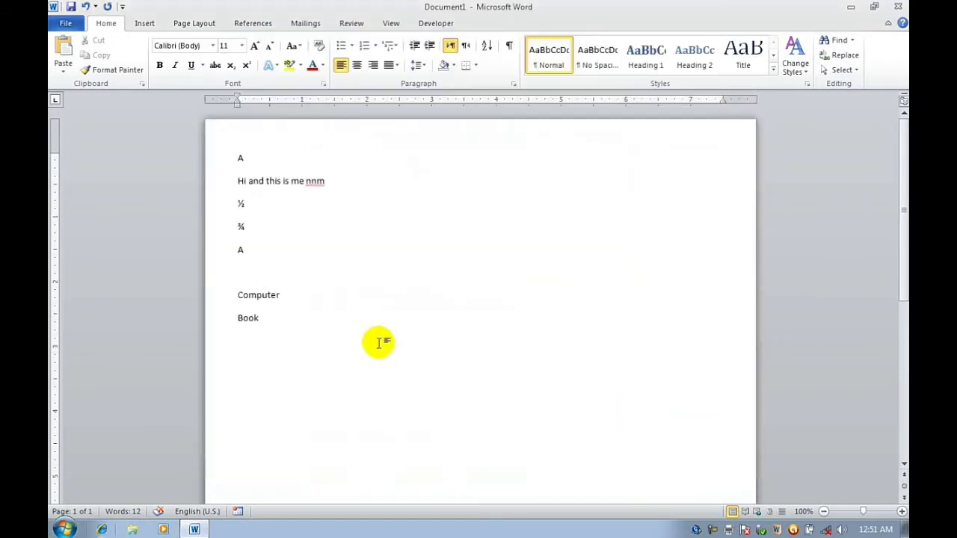
Step: Type 'BOok' and 'COmputer' on new lines below Book, keeping their double capitals
click(379, 342)
text(BOo)
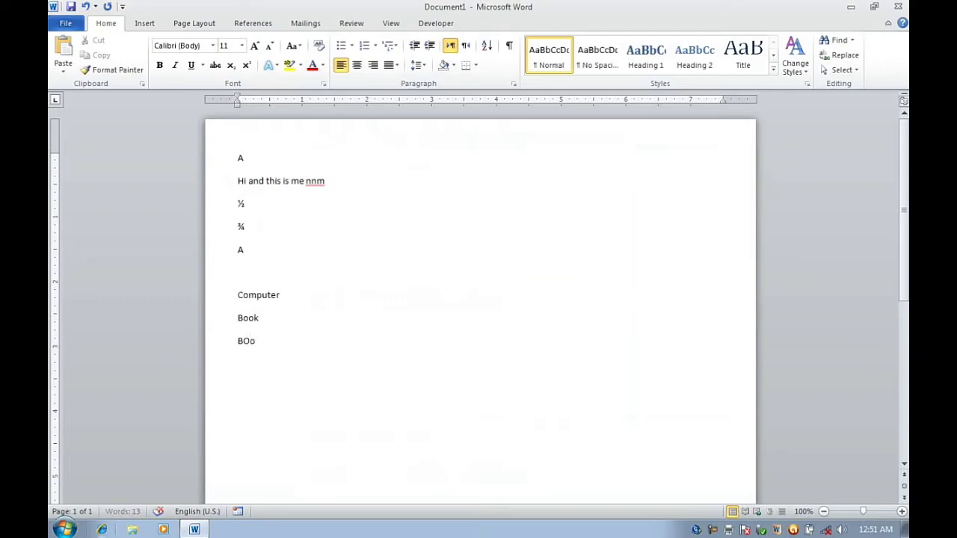
text(k)
key(BackSpace)
text(C)
key(BackSpace)
key(BackSpace)
key(BackSpace)
text(Omp)
text(uter)
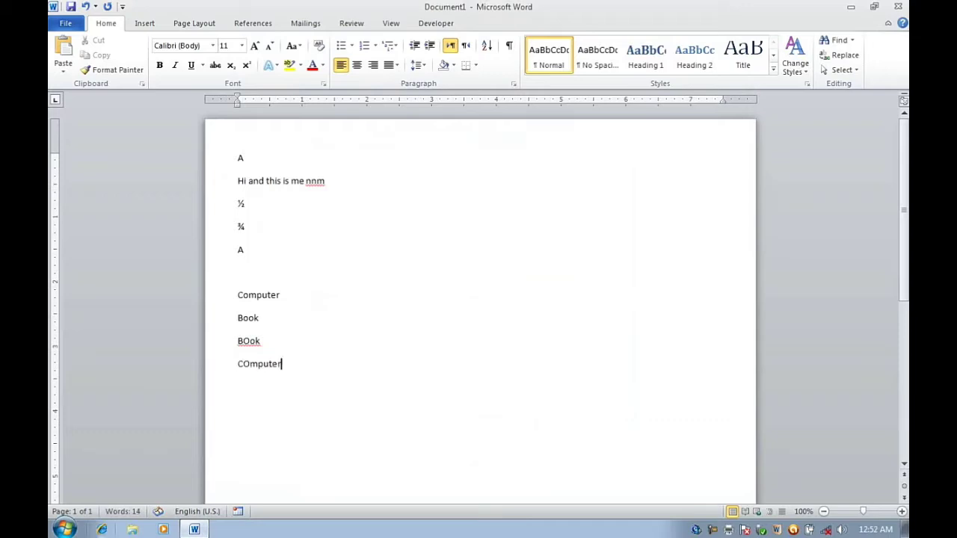
key(Return)
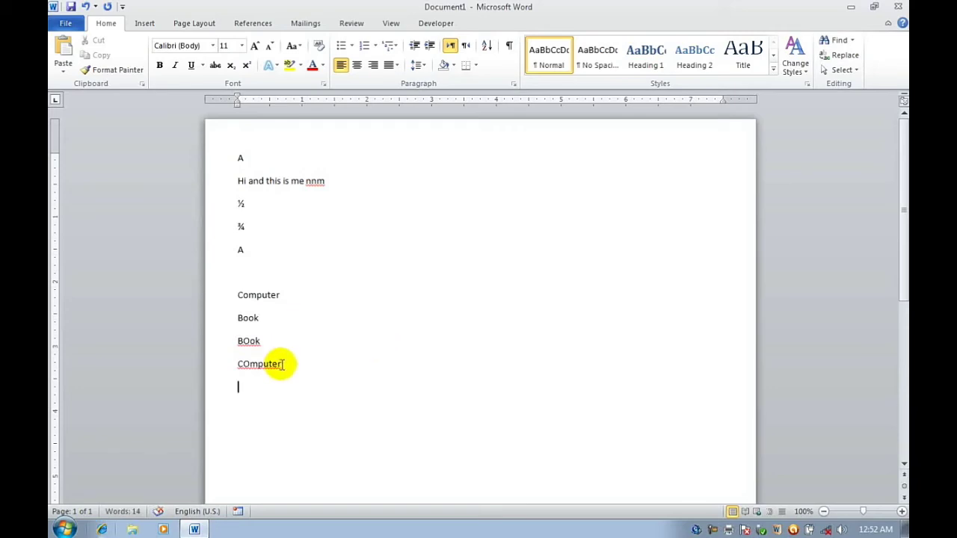
Step: Tick Correct TWo INitial CApitals again in the AutoCorrect settings and close both dialogs
click(69, 24)
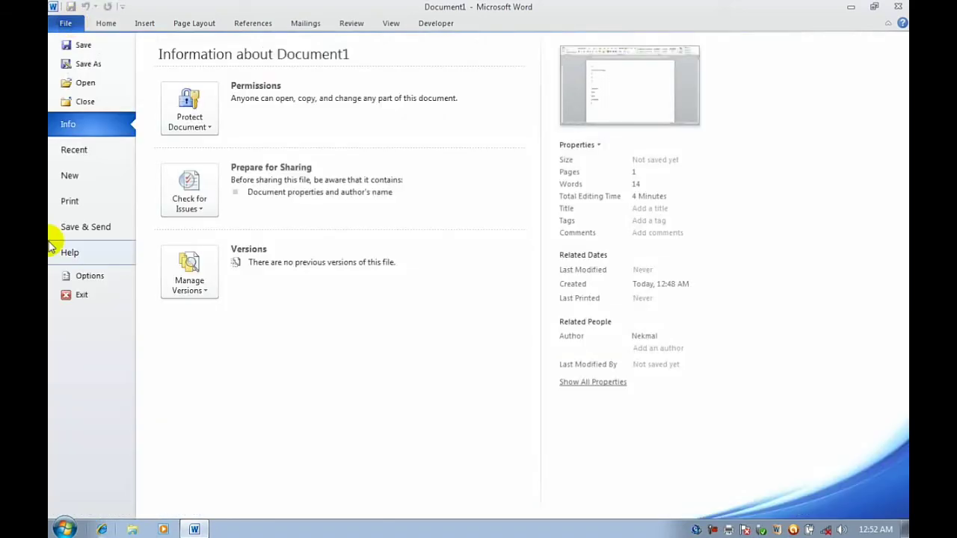
click(87, 275)
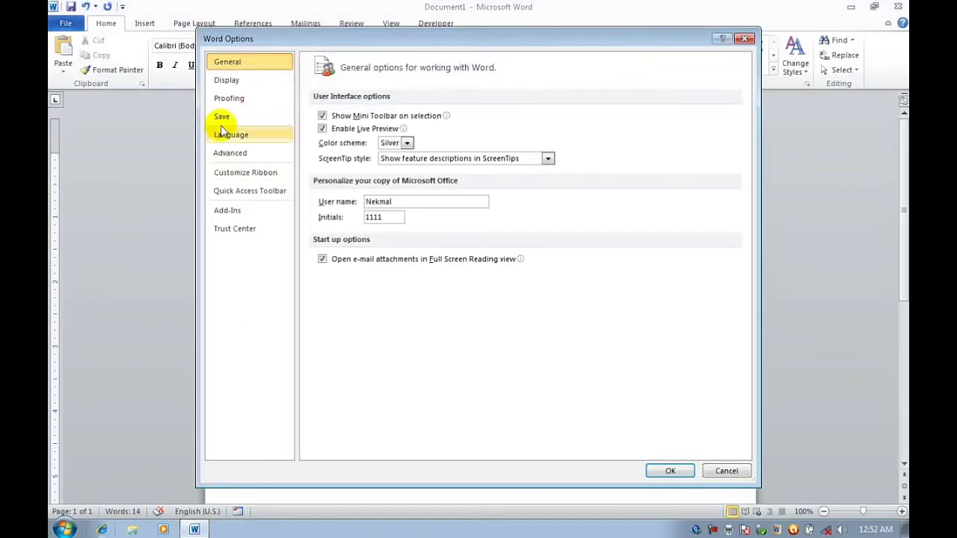
click(229, 98)
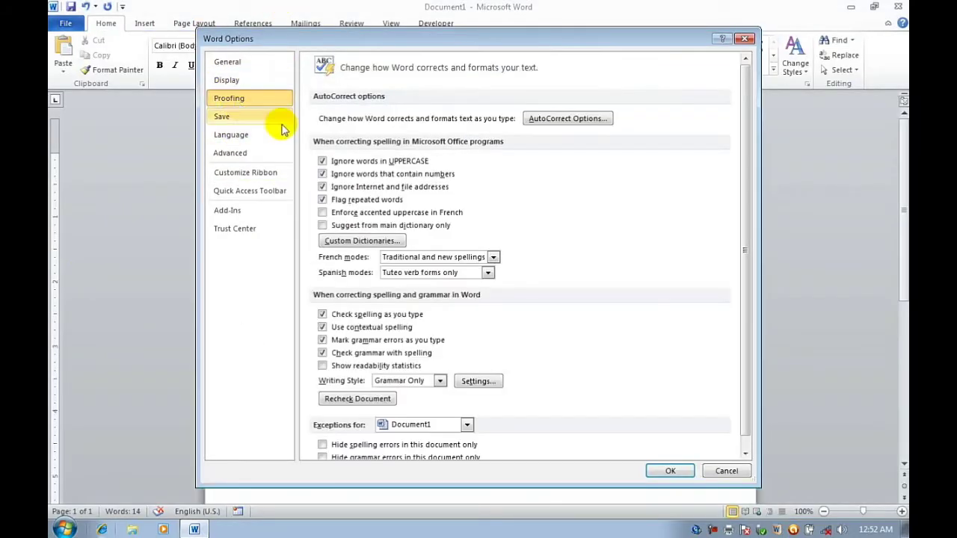
click(535, 118)
click(353, 152)
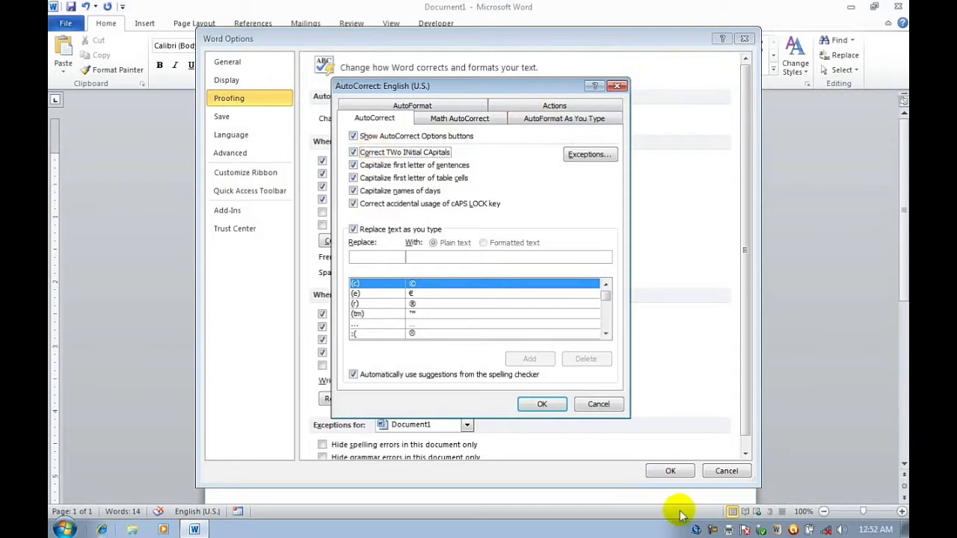
click(530, 404)
click(669, 470)
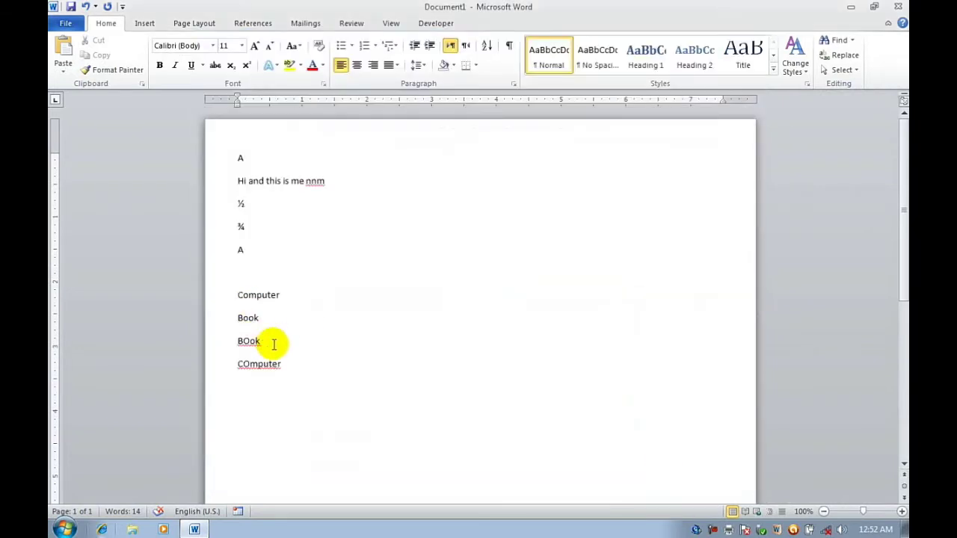
Step: Retype BOok with two initial capitals so AutoCorrect changes it to Book
key(BackSpace)
key(BackSpace)
key(BackSpace)
key(BackSpace)
text(BP)
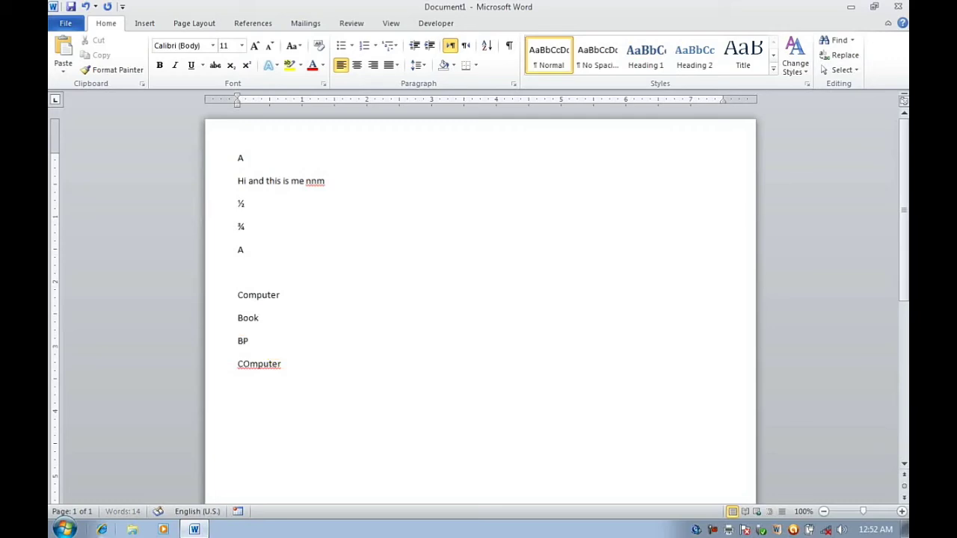
key(BackSpace)
text(Oo)
text(k)
key(Return)
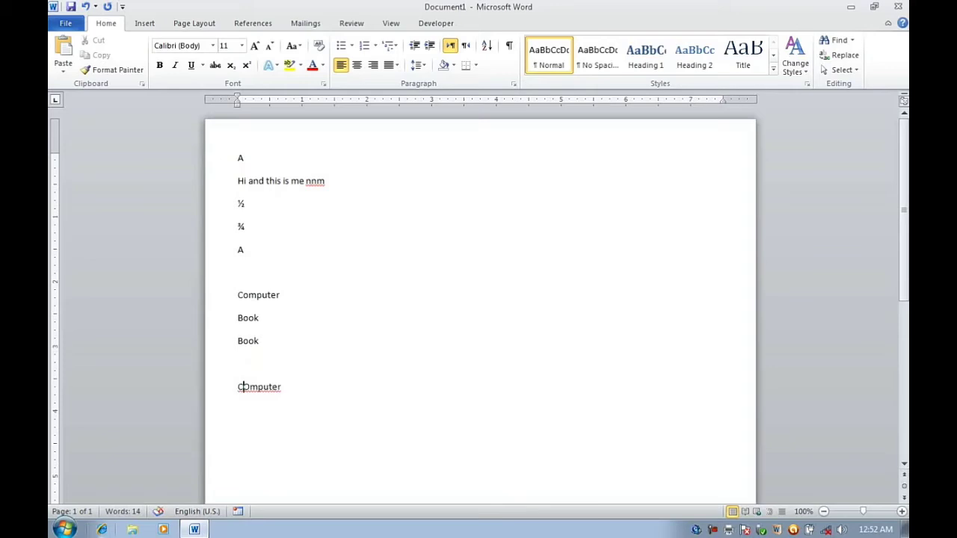
Step: Retype COmputer with two initial capitals so it is corrected to Computer
key(BackSpace)
key(BackSpace)
key(BackSpace)
key(BackSpace)
text(C)
key(BackSpace)
text(uter)
key(Return)
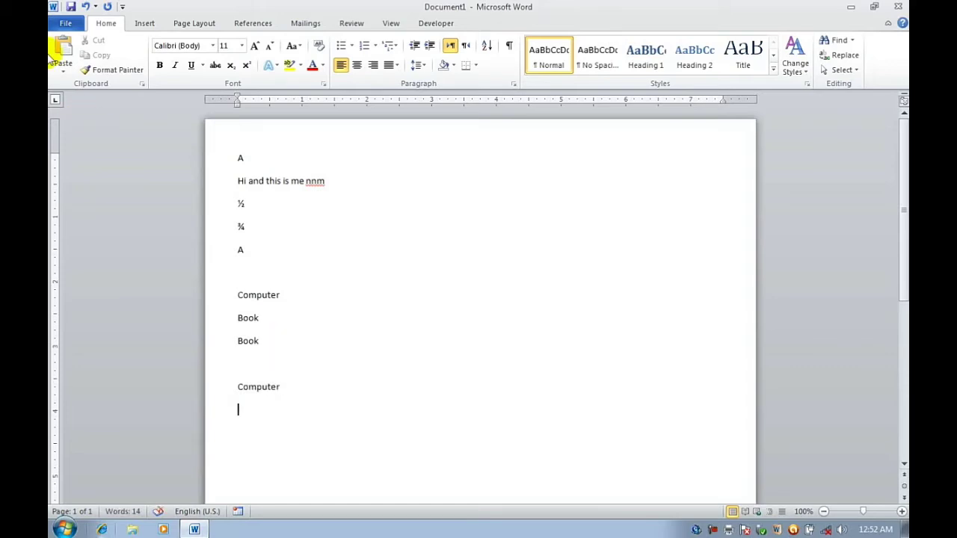
click(66, 23)
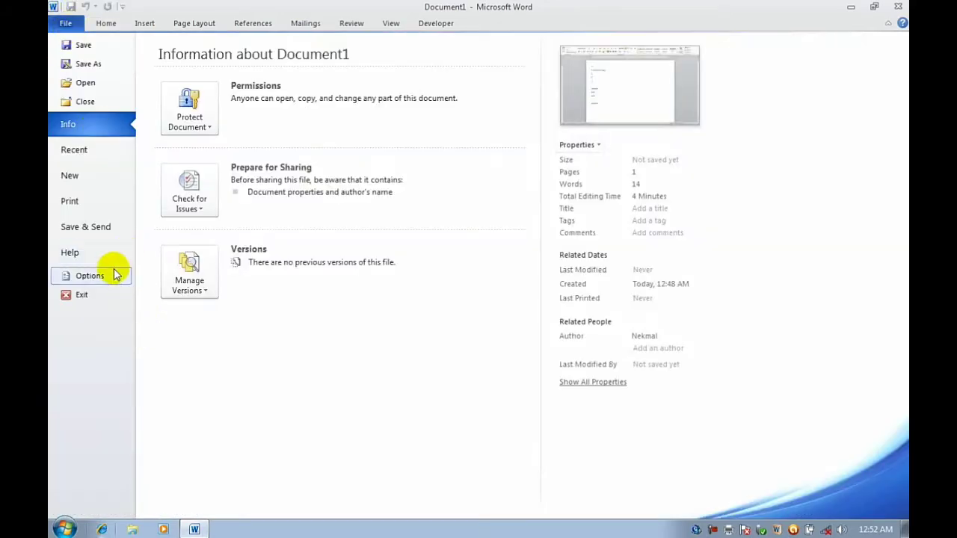
click(112, 274)
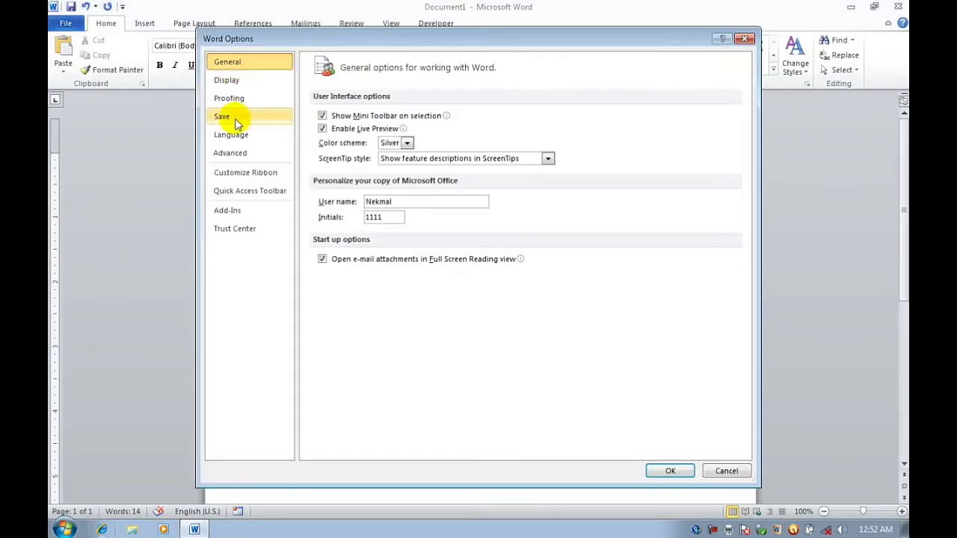
click(231, 98)
click(568, 121)
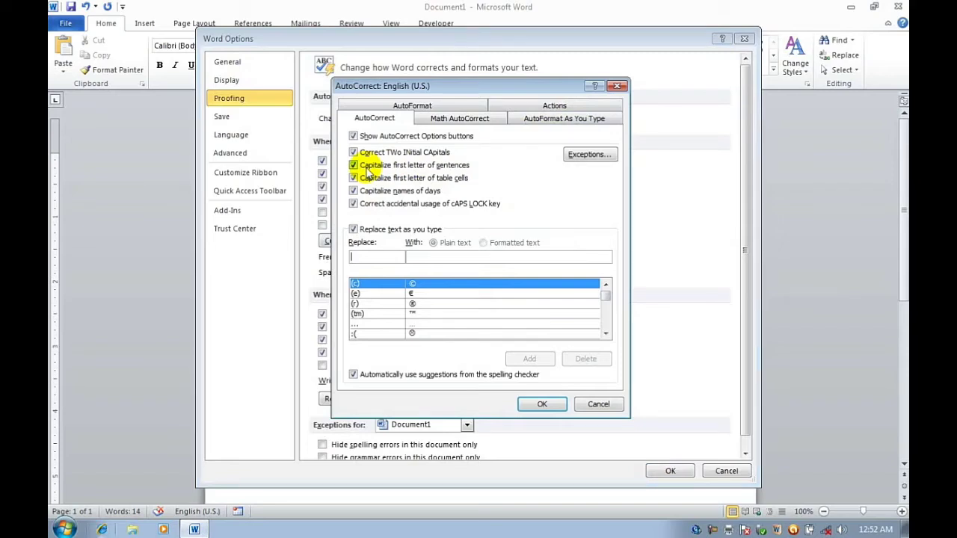
click(551, 405)
Step: Close the options and delete the earlier AutoCorrect test lines
click(665, 468)
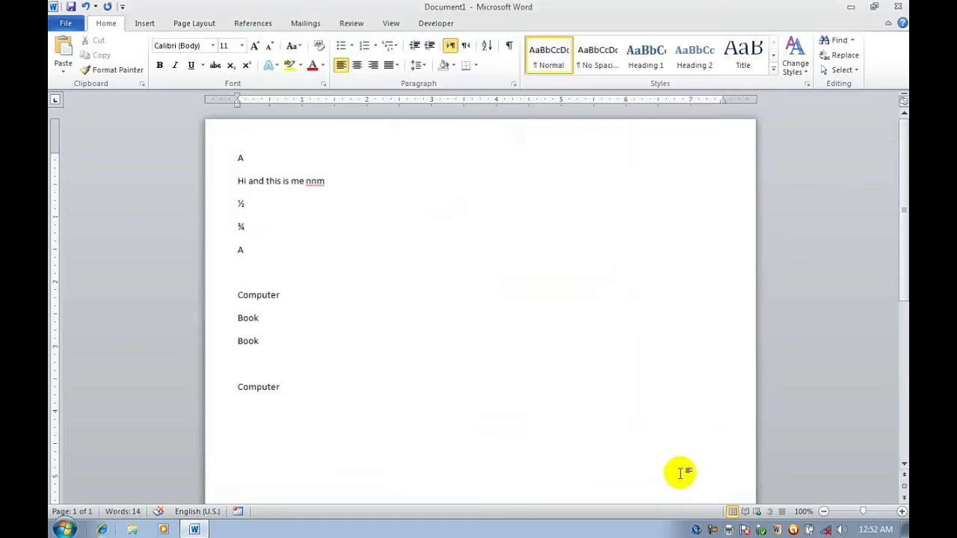
mouse_move(515, 427)
mouse_down()
mouse_move(217, 273)
mouse_move(265, 143)
mouse_up()
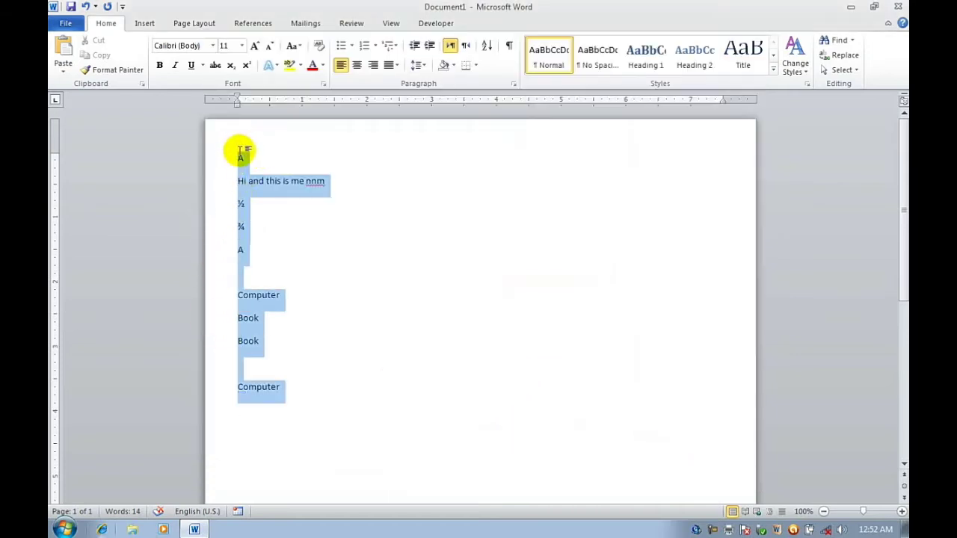
key(Delete)
Step: Type 'Hello this is Word 2010 class' on its own line and select it
text(he)
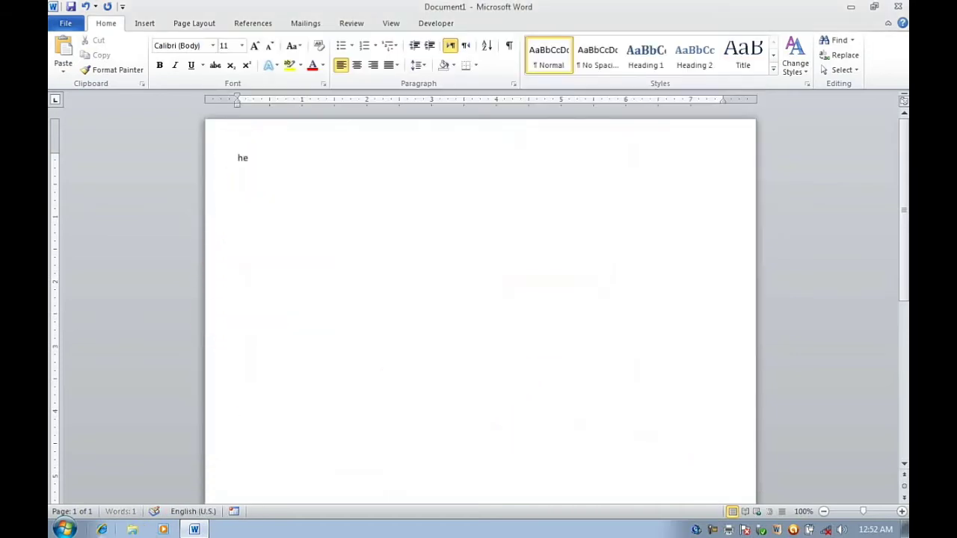
text(loo)
key(BackSpace)
key(BackSpace)
key(BackSpace)
key(BackSpace)
text(e)
key(BackSpace)
key(BackSpace)
text(H)
key(BackSpace)
text(his is)
text(Word 2010)
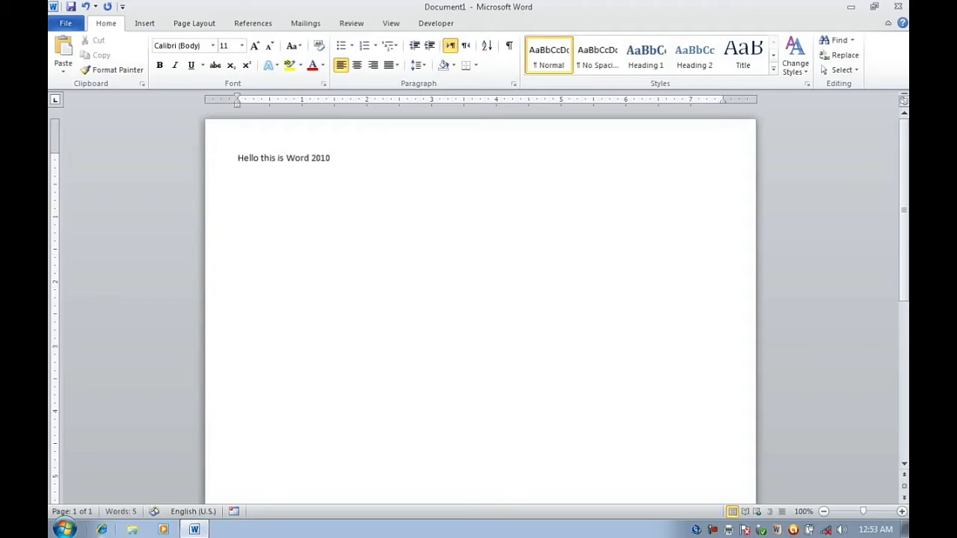
text( class)
key(Return)
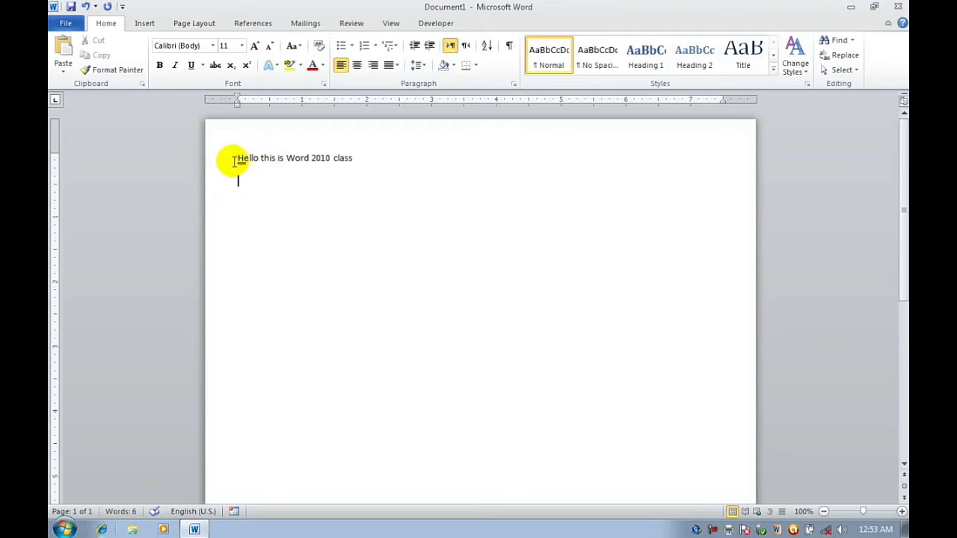
drag(237, 160, 358, 144)
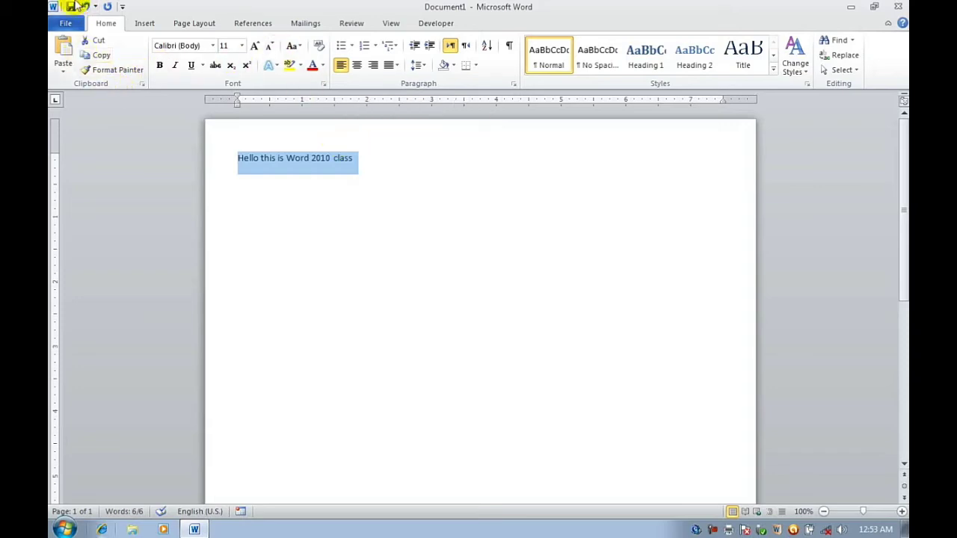
Step: Uncheck 'Capitalize first letter of sentences' in the Proofing AutoCorrect options
click(63, 23)
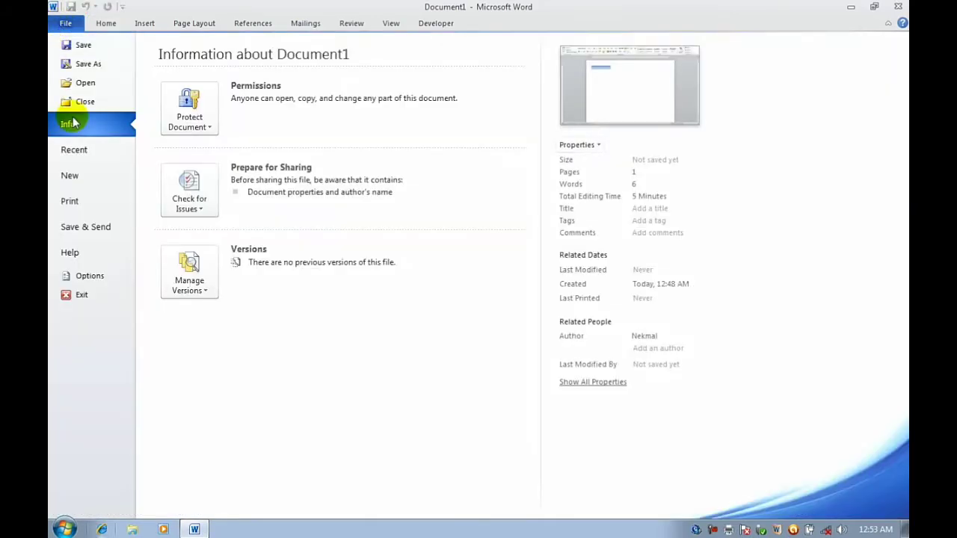
click(86, 275)
click(229, 98)
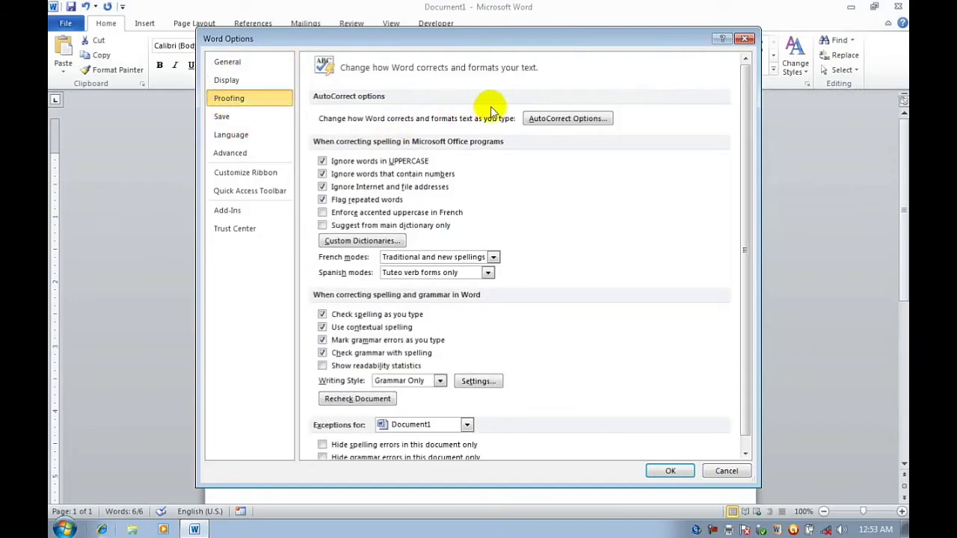
click(533, 120)
click(377, 166)
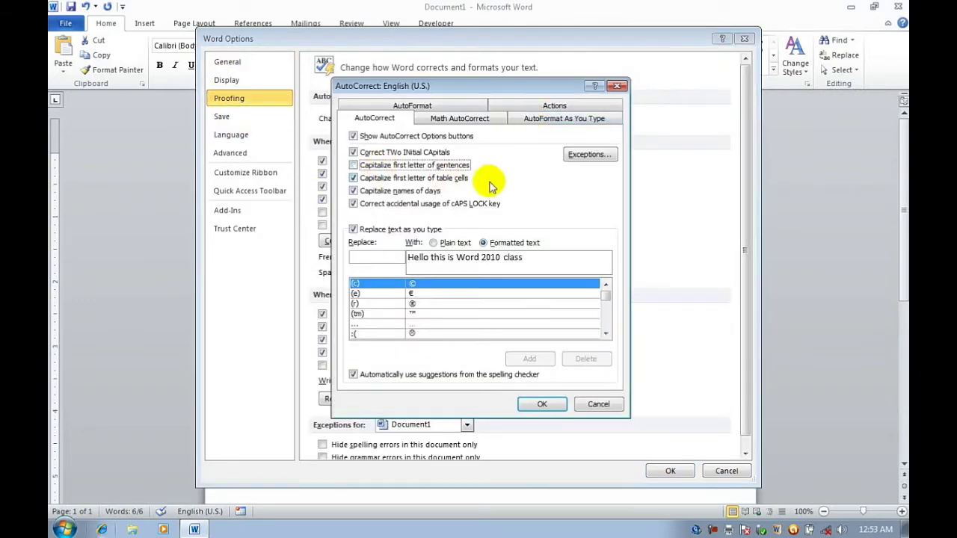
click(542, 404)
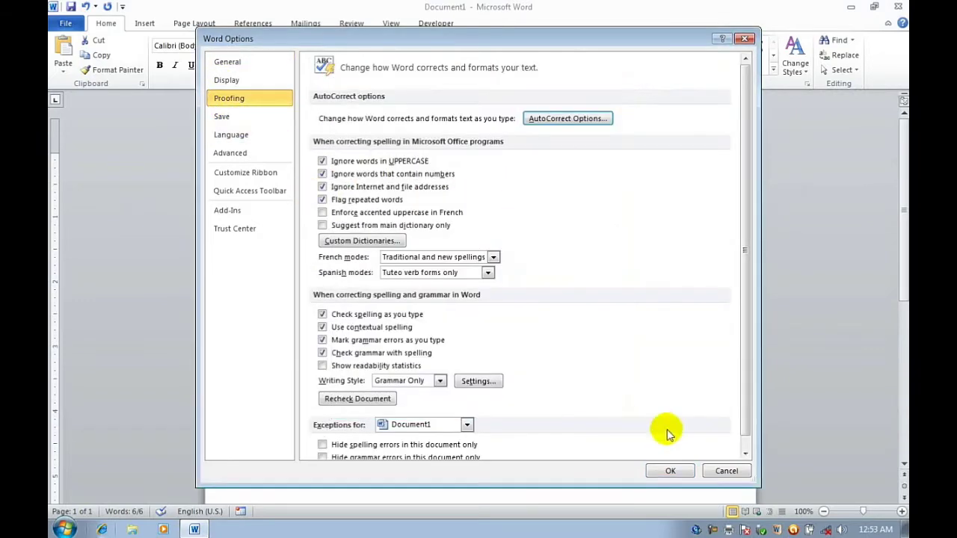
click(670, 471)
click(262, 204)
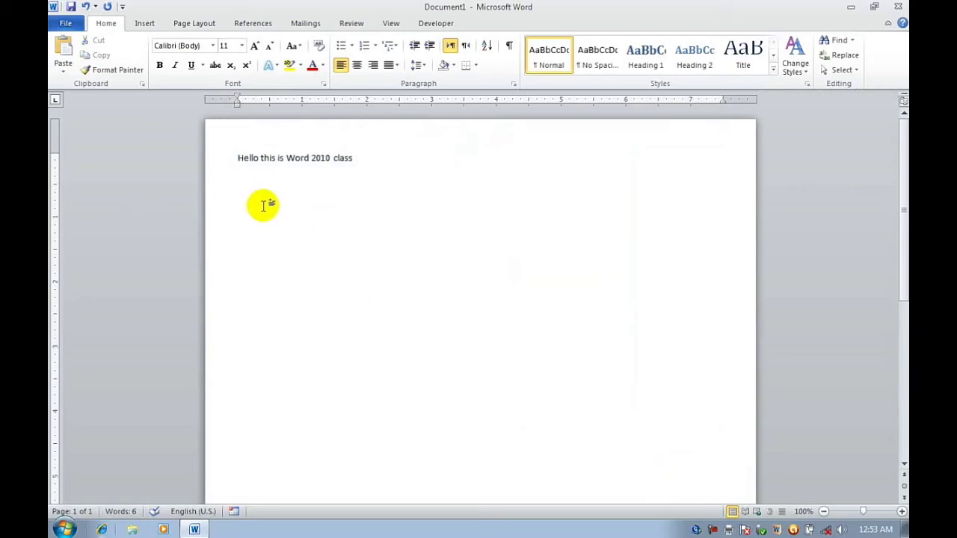
Step: Type 'hello this is word 2010 class' on the next line, left lowercase, and select it
text(h)
key(BackSpace)
text(e)
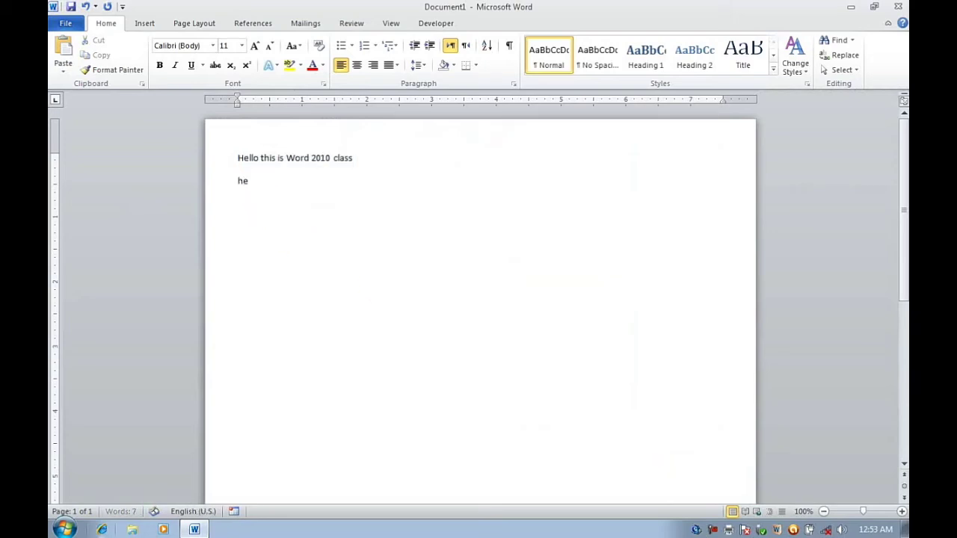
text(llo)
text( this is )
text(word )
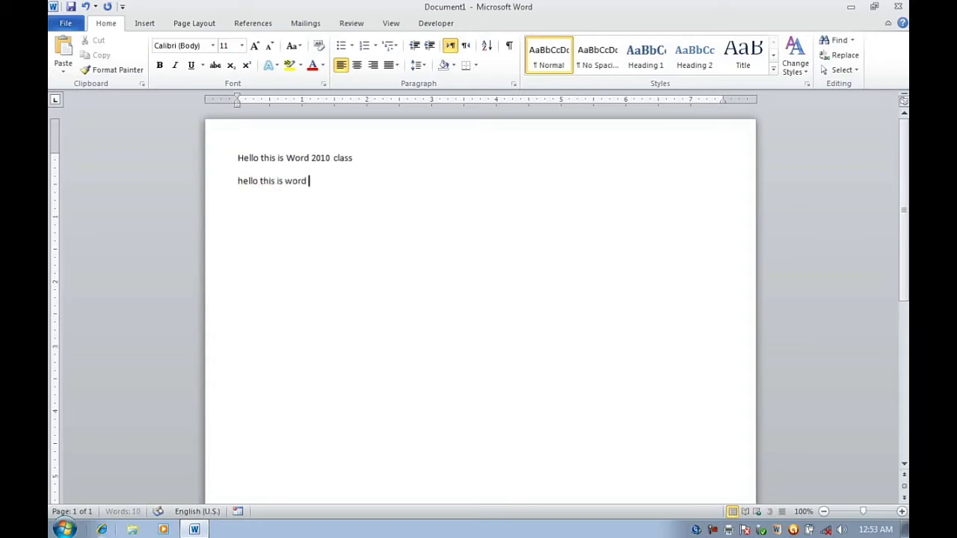
text(2010 c)
text(lass)
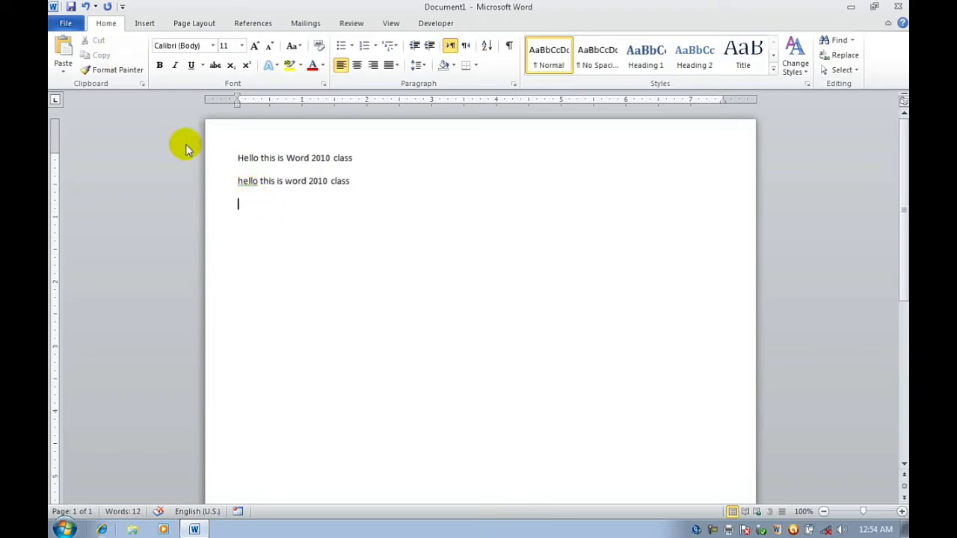
drag(239, 183, 357, 182)
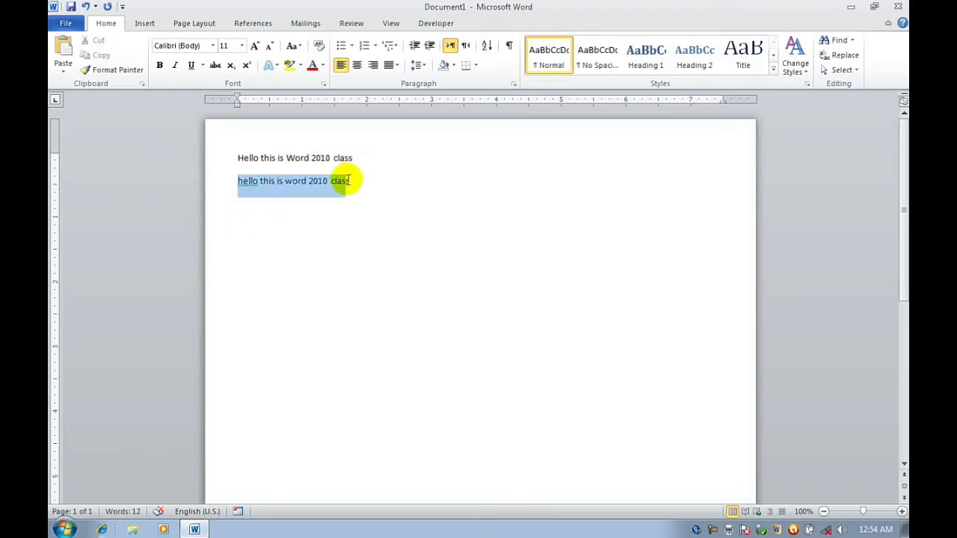
Step: Re-enable 'Capitalize first letter of sentences' and start a new line after the second line
click(52, 26)
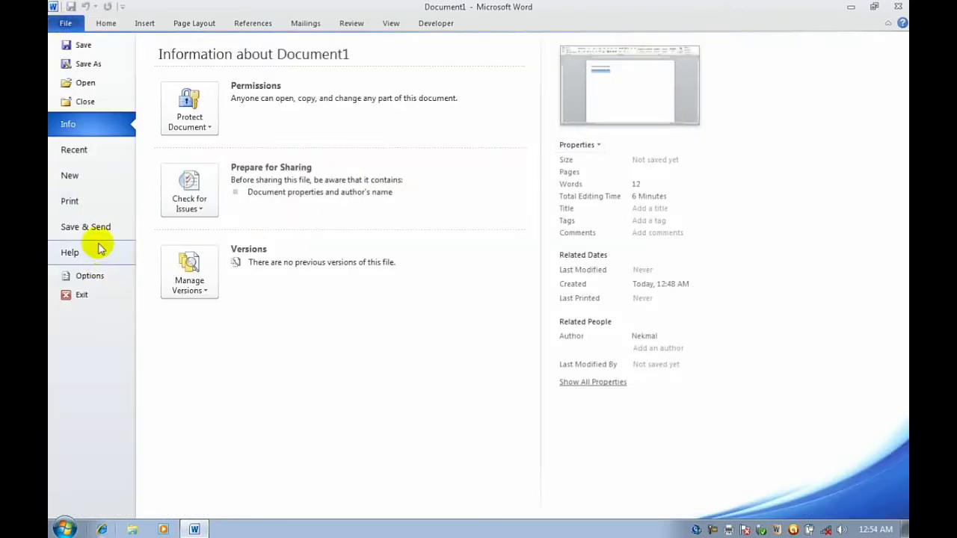
click(95, 273)
click(247, 107)
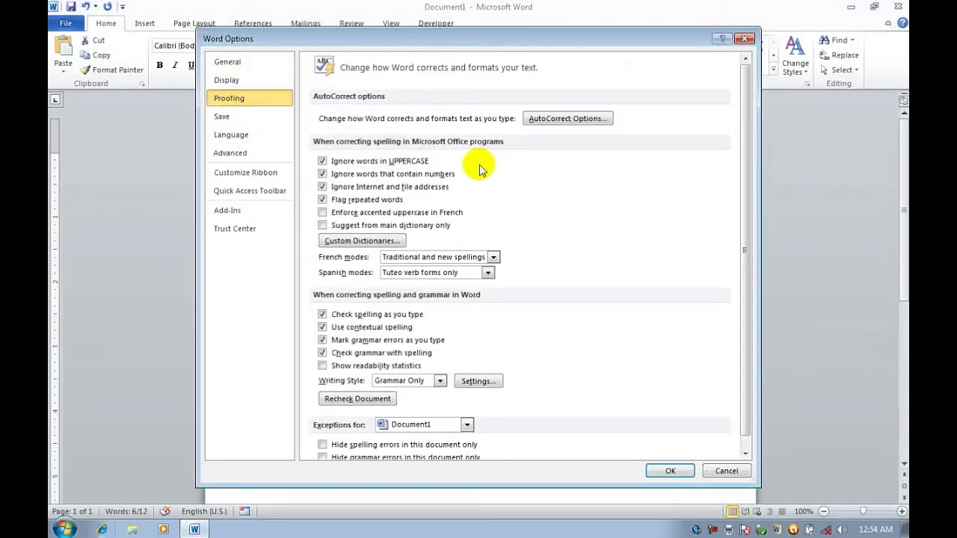
click(561, 124)
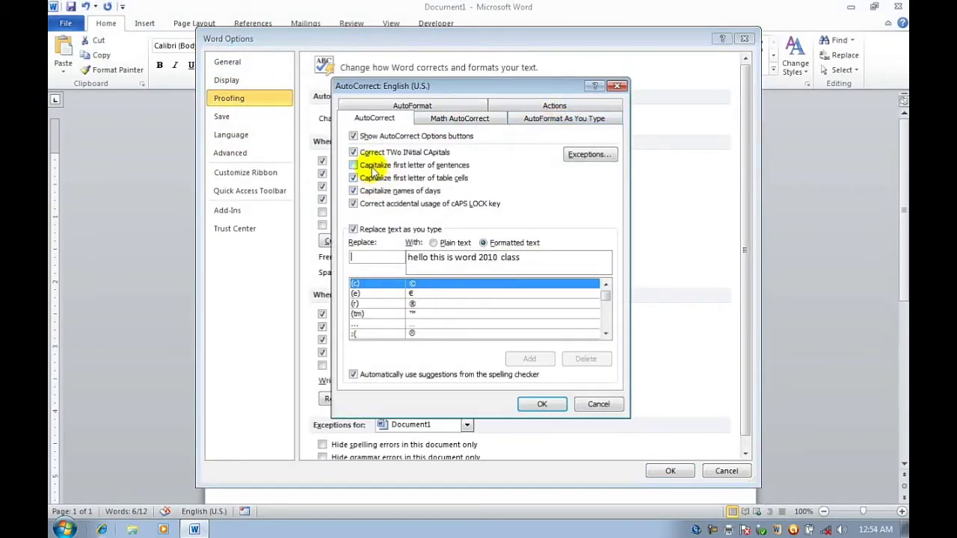
click(365, 165)
click(541, 403)
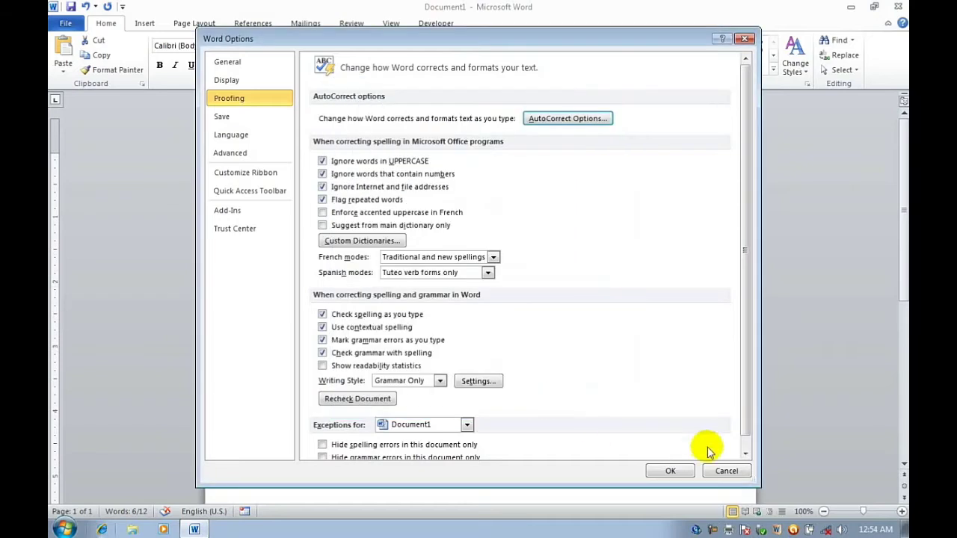
click(671, 471)
click(364, 180)
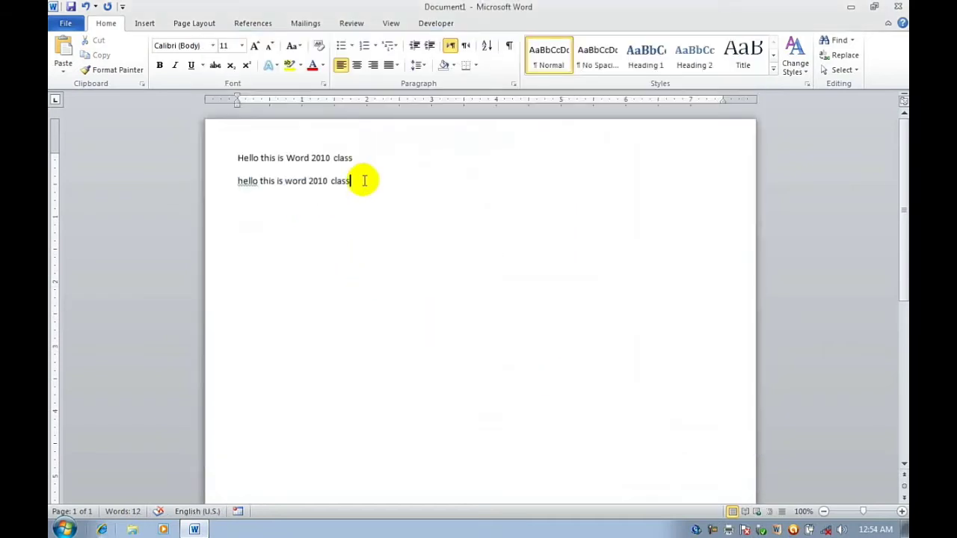
key(Return)
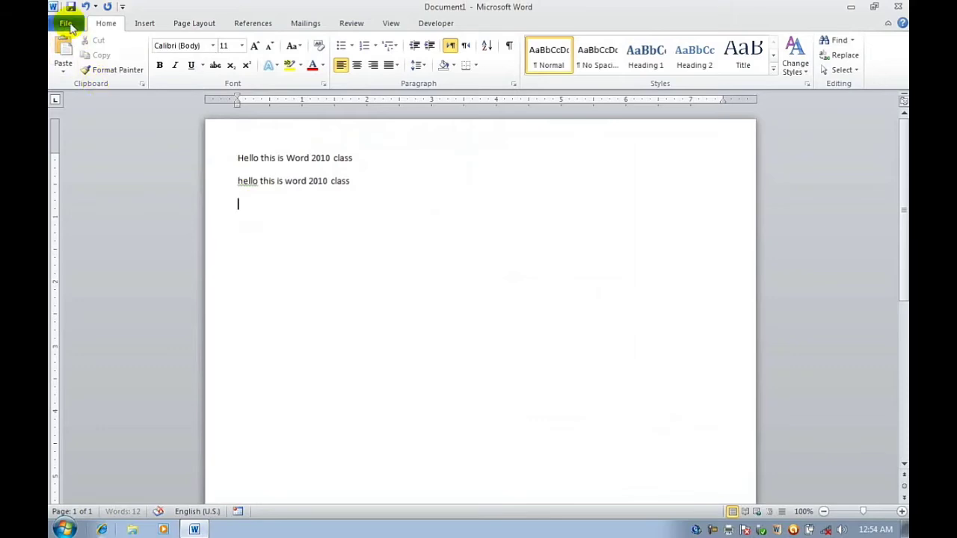
Step: Review the AutoCorrect options unchanged, then erase text back to 'Hello this is Word 2010 cla'
click(66, 23)
click(88, 276)
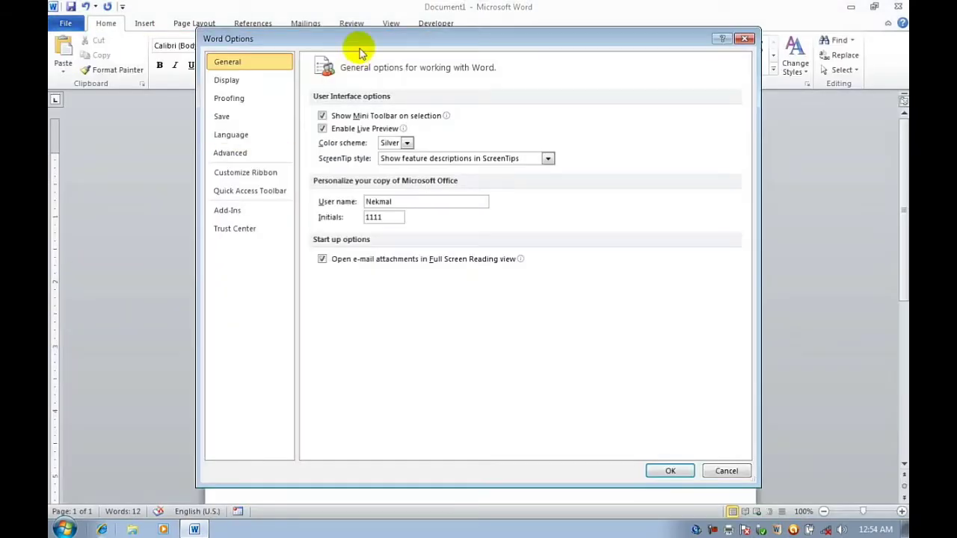
click(217, 97)
click(551, 120)
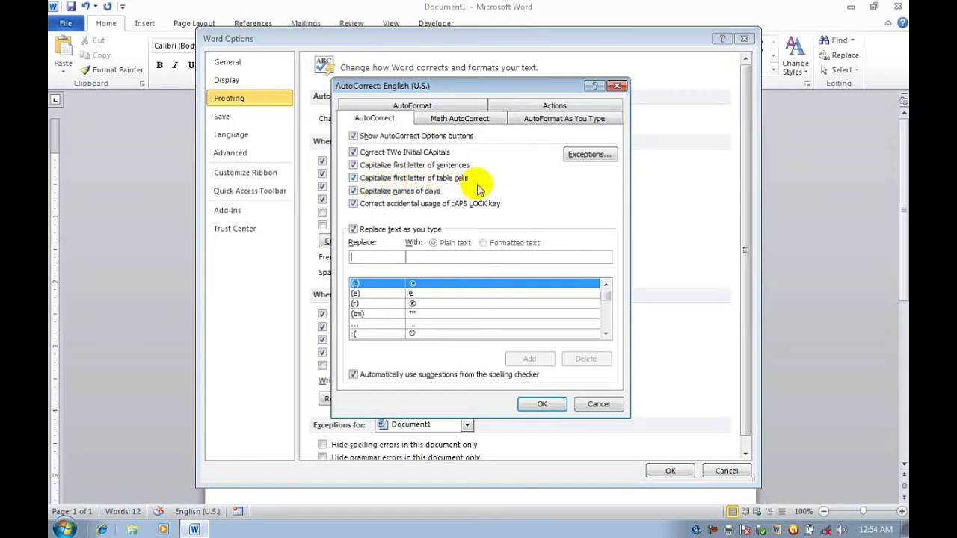
click(543, 405)
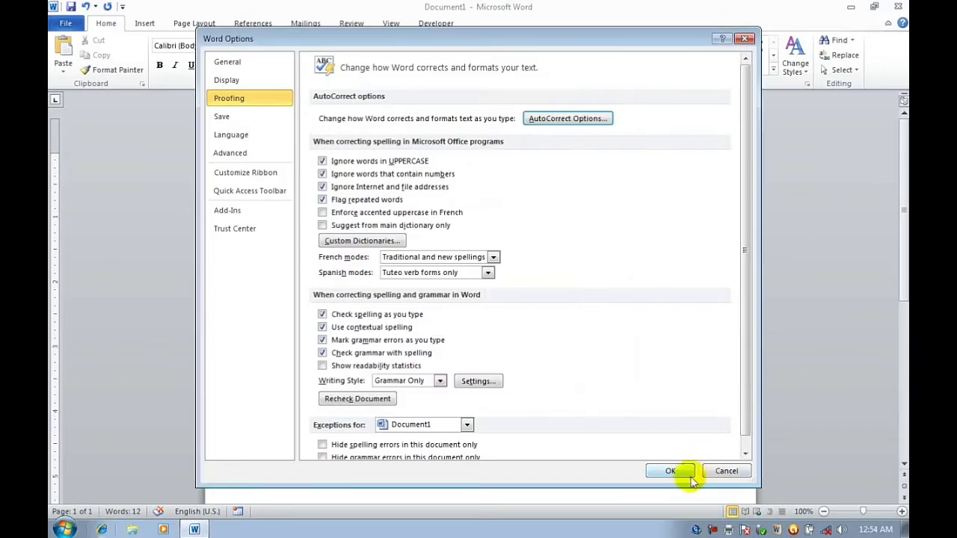
click(672, 472)
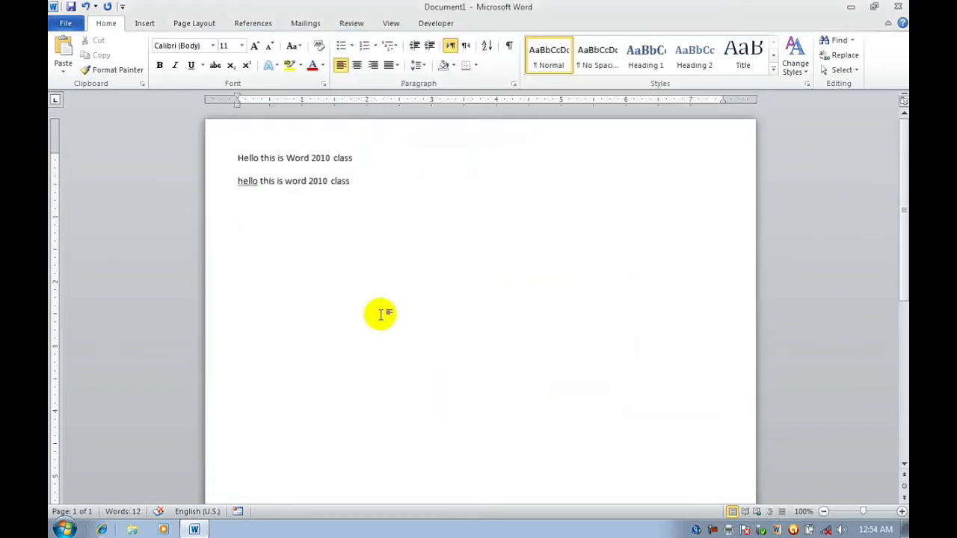
key(BackSpace)
key(BackSpace)
key(BackSpace)
key(BackSpace)
key(BackSpace)
key(BackSpace)
key(BackSpace)
key(BackSpace)
key(BackSpace)
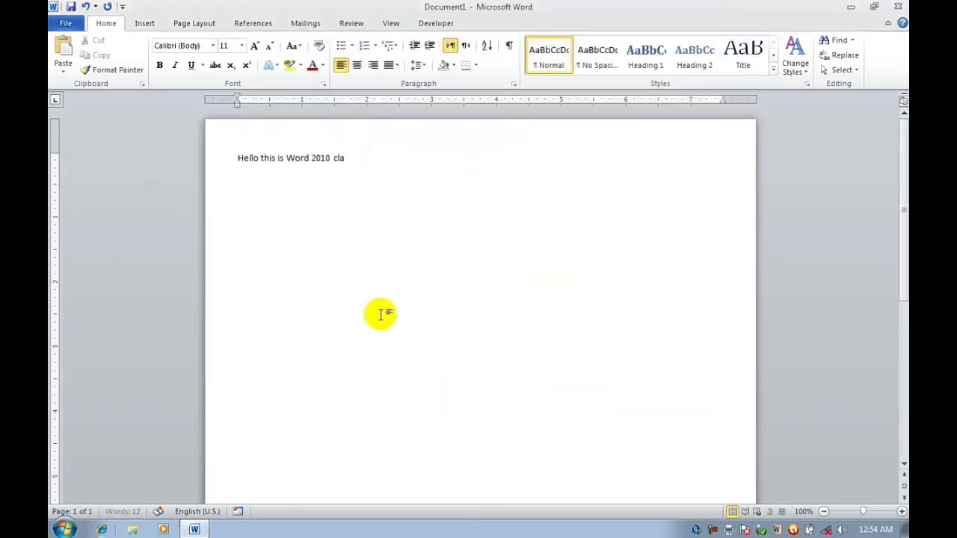
key(BackSpace)
key(BackSpace)
key(BackSpace)
key(BackSpace)
key(BackSpace)
key(BackSpace)
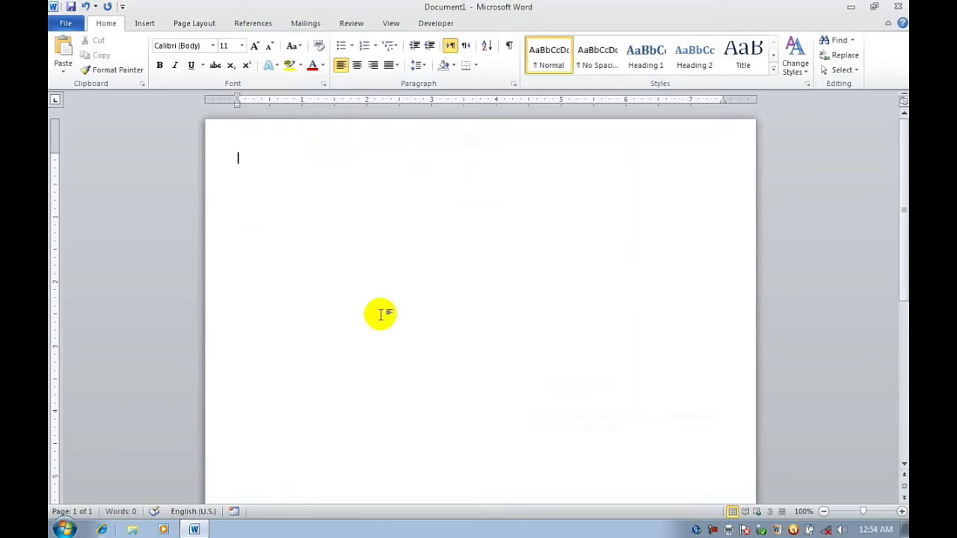
Step: Convert a +====+ line into a four-column table and add rows with Tab
text(+)
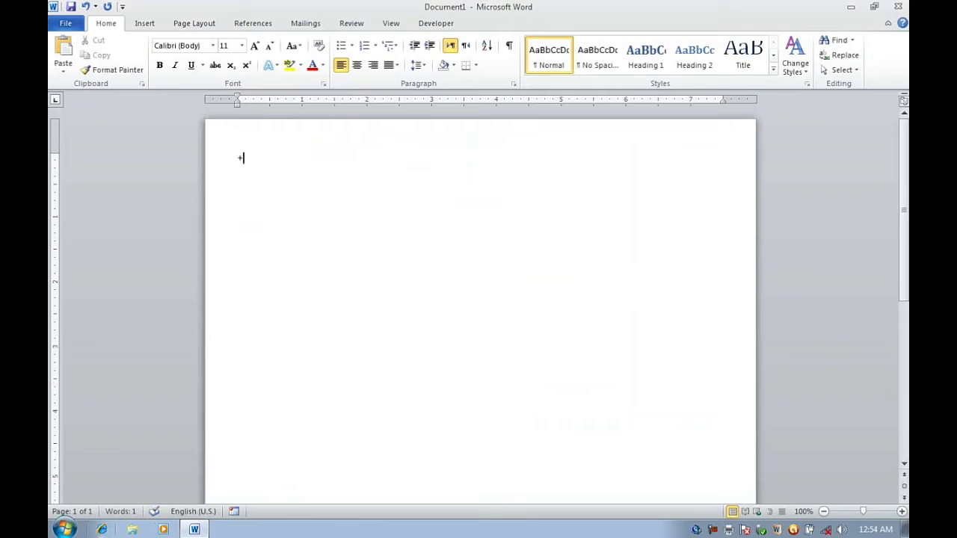
text(=======)
text(===+=============)
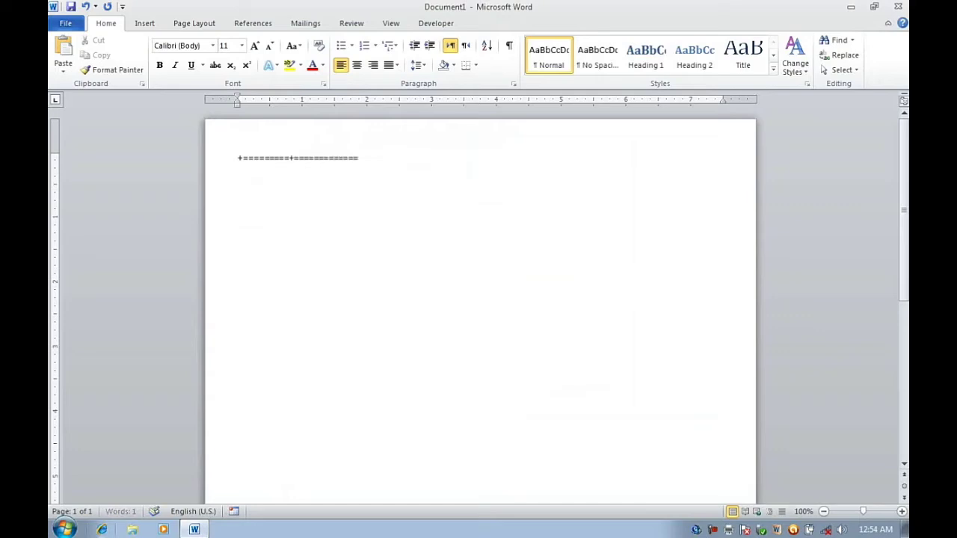
text(+============)
text(+)
text(================+)
key(Return)
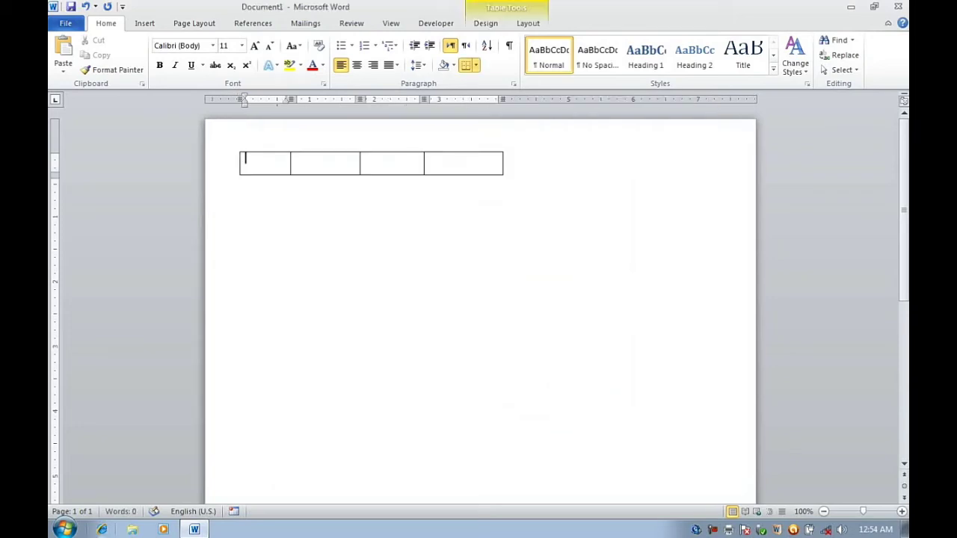
key(Tab)
key(Tab)
key(Tab)
key(Tab)
key(Tab)
key(Tab)
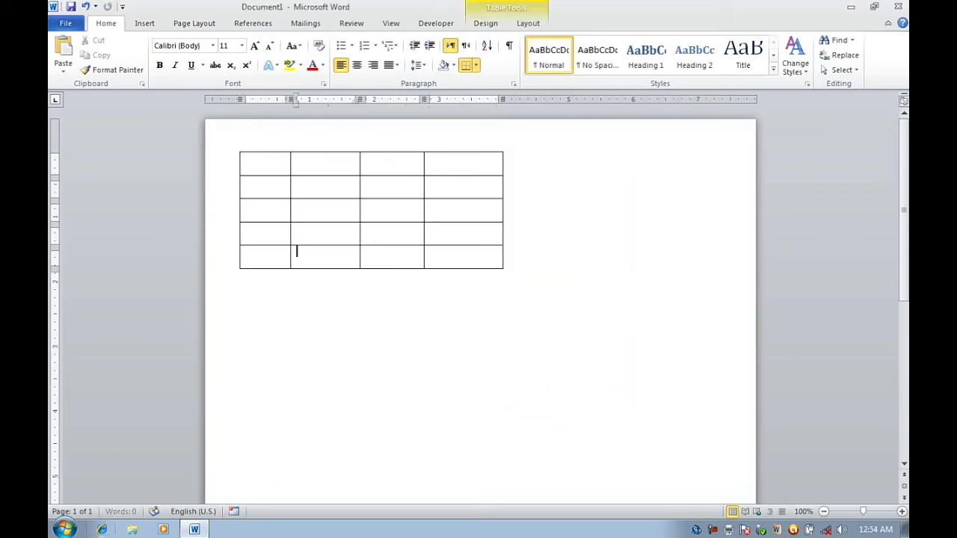
key(Tab)
key(Tab)
key(Tab)
Step: Fill the header row with Name, Job, Salary and Comm
click(245, 159)
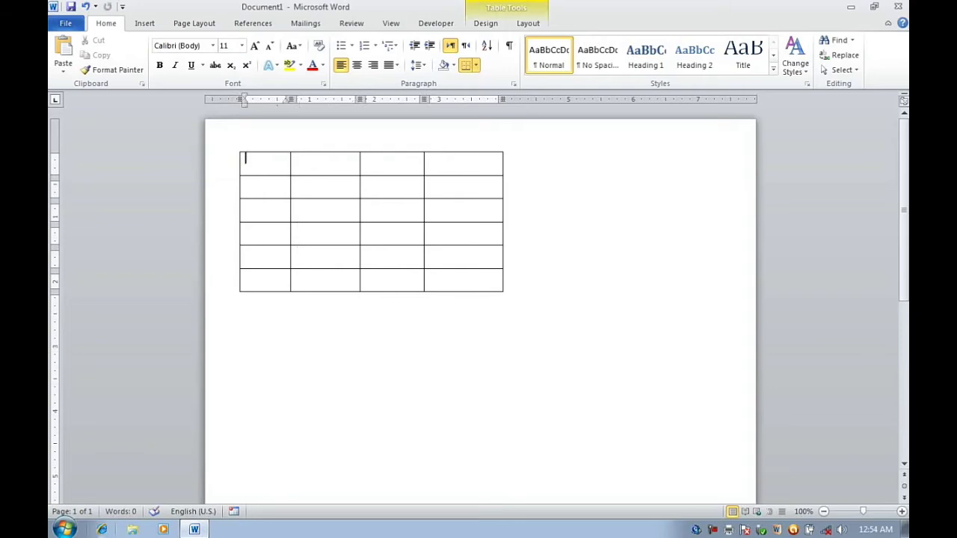
text(nam)
key(Tab)
text(john)
key(BackSpace)
key(BackSpace)
key(BackSpace)
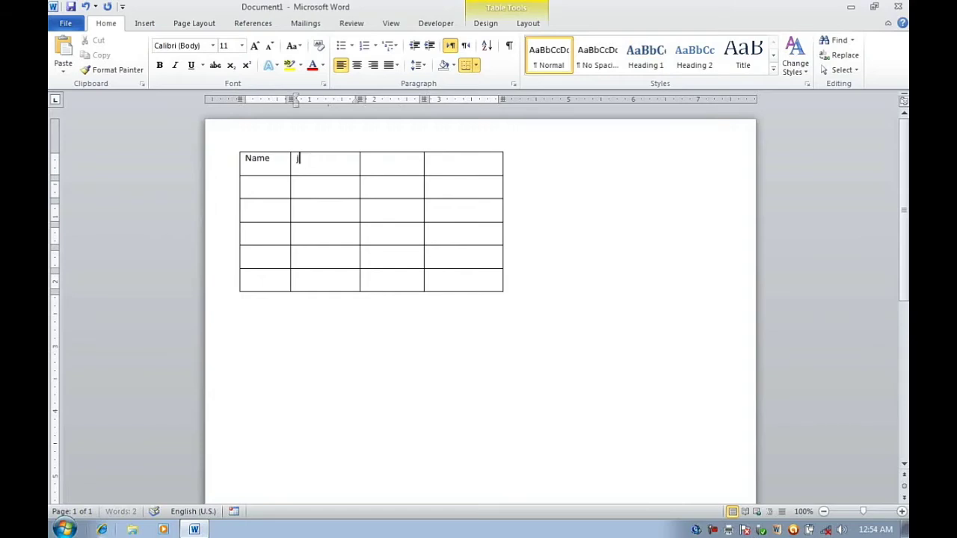
key(Tab)
text(y)
key(Tab)
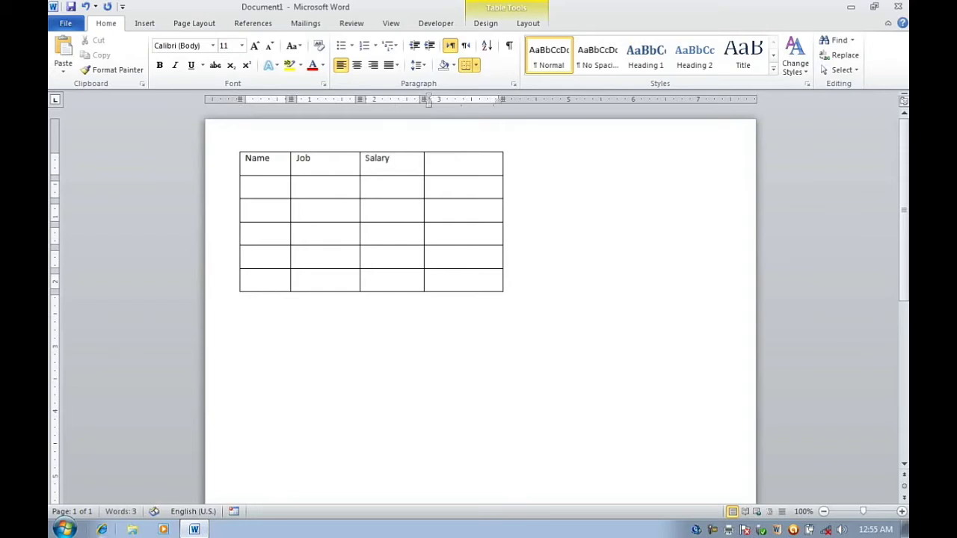
text(Comm)
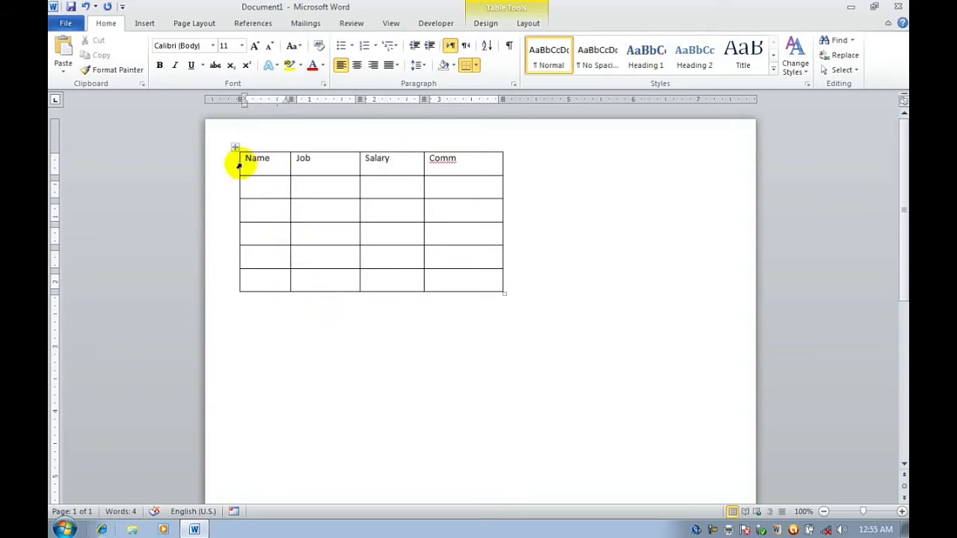
drag(273, 160, 251, 164)
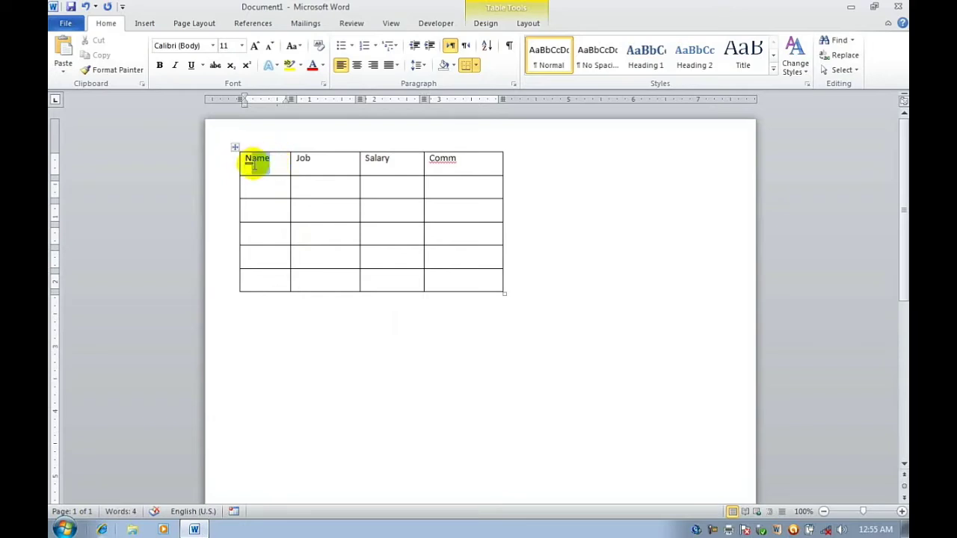
mouse_move(251, 169)
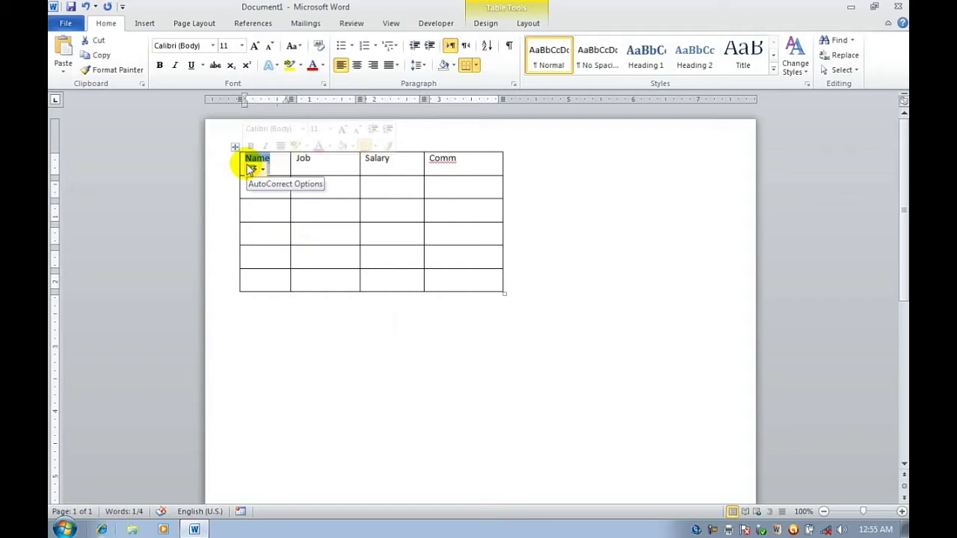
click(66, 24)
click(103, 277)
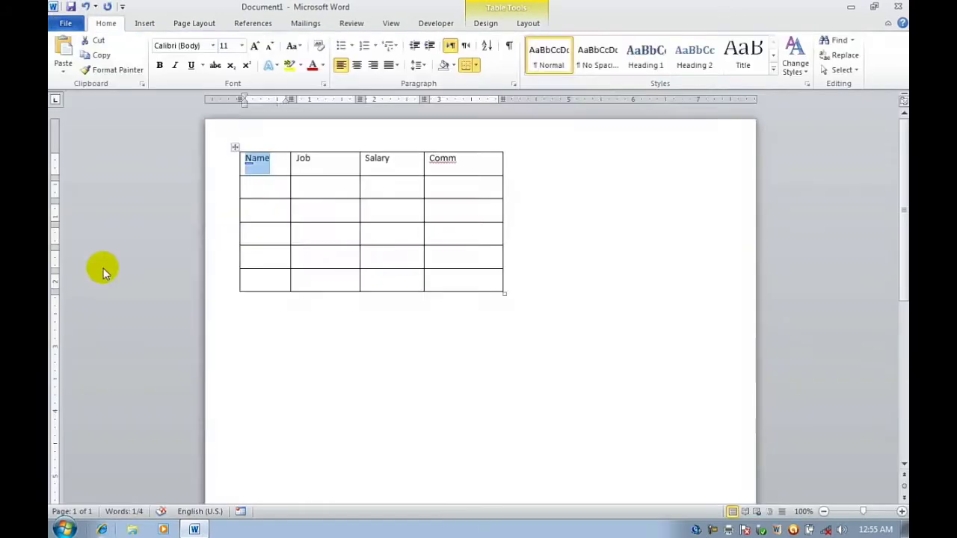
click(254, 105)
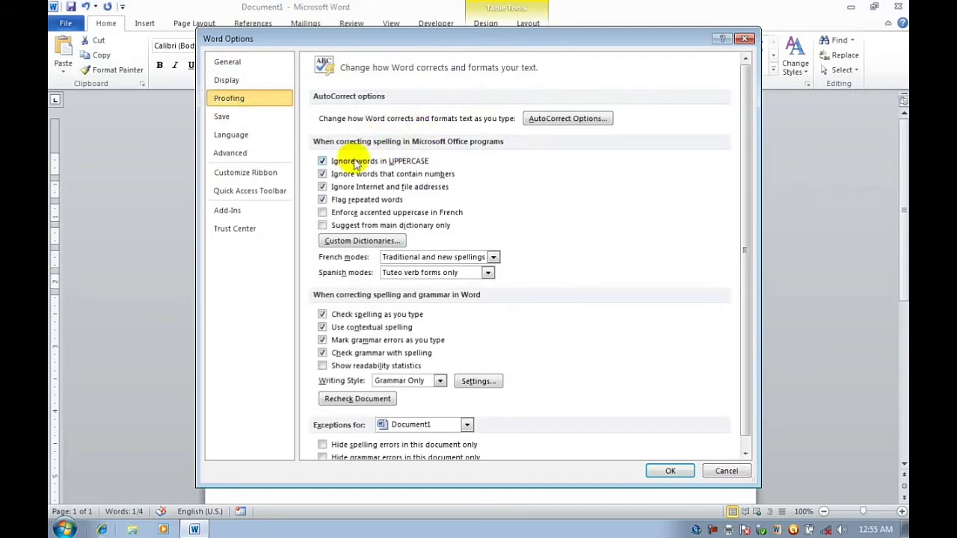
click(534, 117)
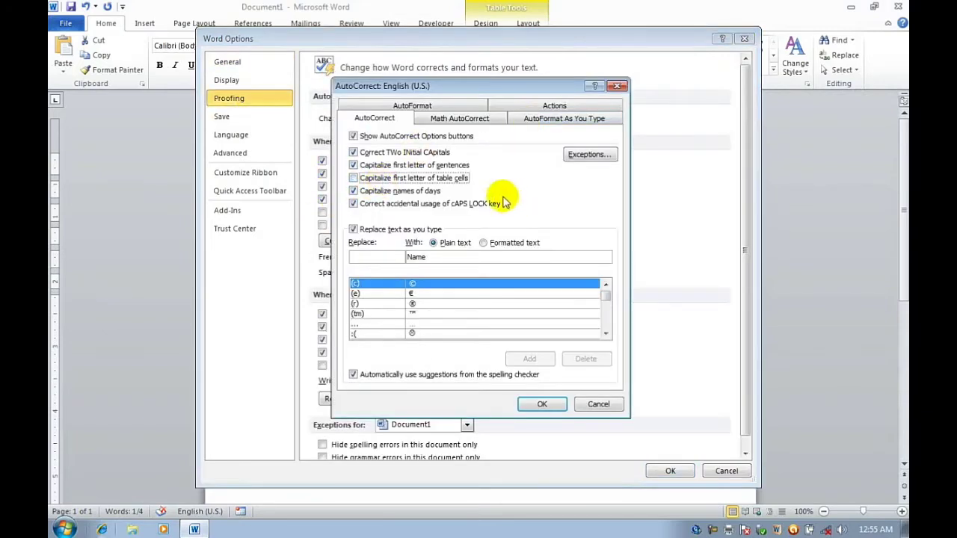
click(542, 404)
click(666, 471)
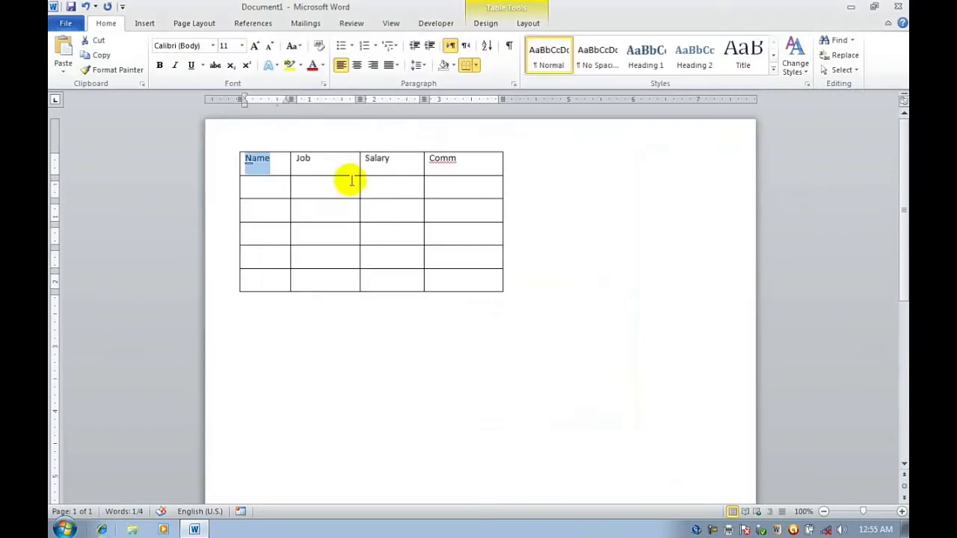
click(278, 163)
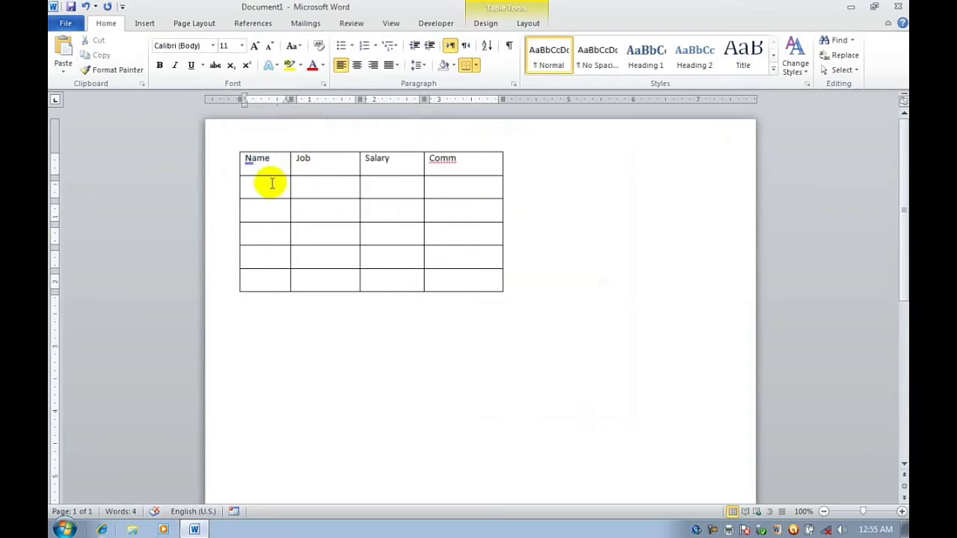
drag(246, 166, 238, 159)
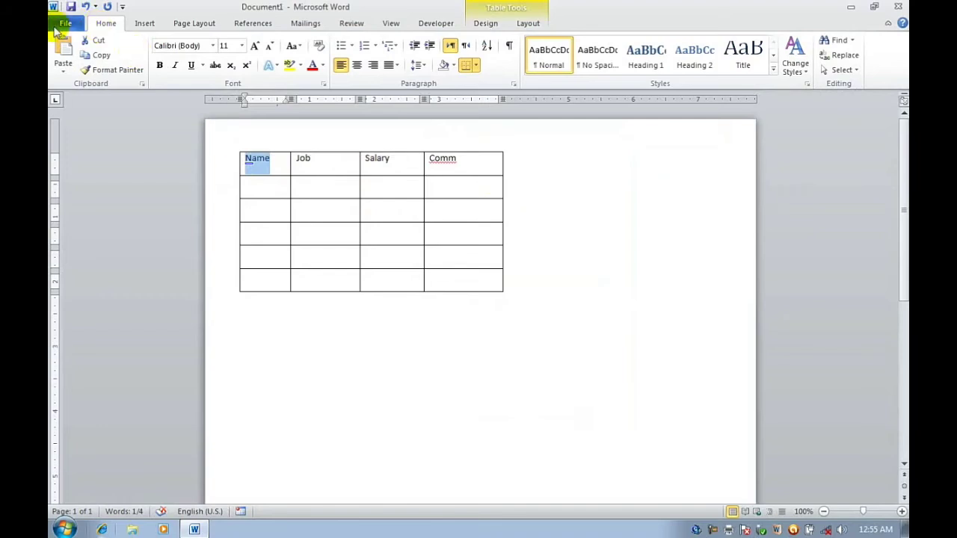
click(66, 23)
click(95, 276)
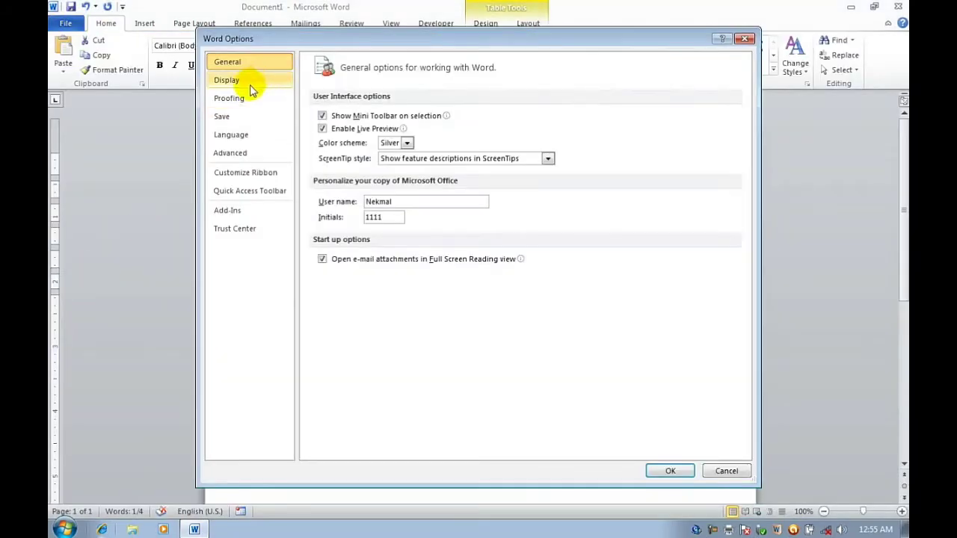
click(232, 98)
click(561, 119)
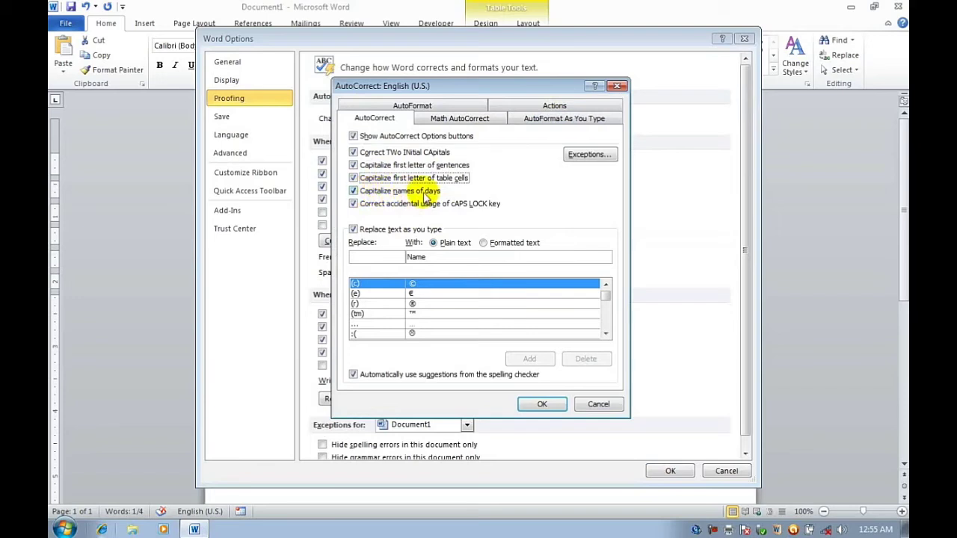
click(543, 405)
click(670, 471)
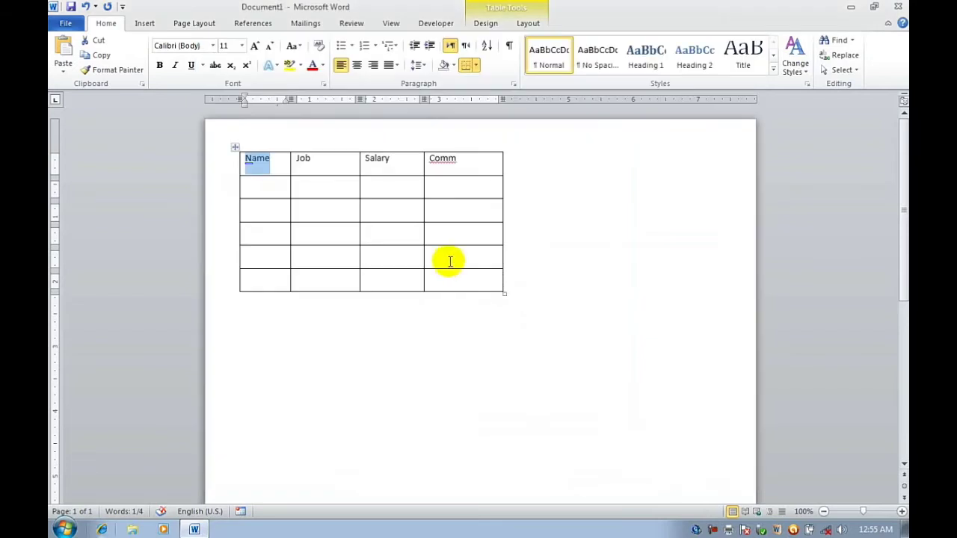
Step: Delete the table and clear the whole document
drag(520, 301, 218, 171)
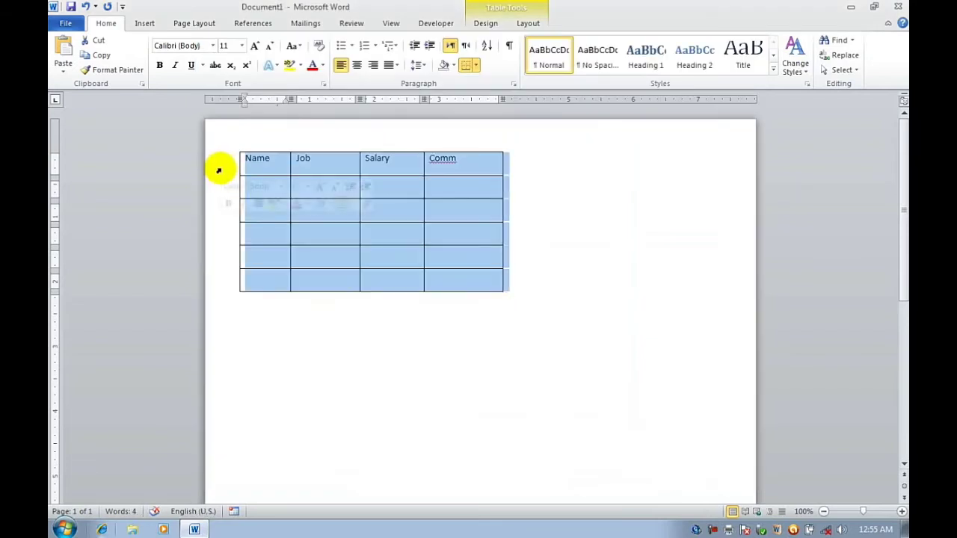
key(Delete)
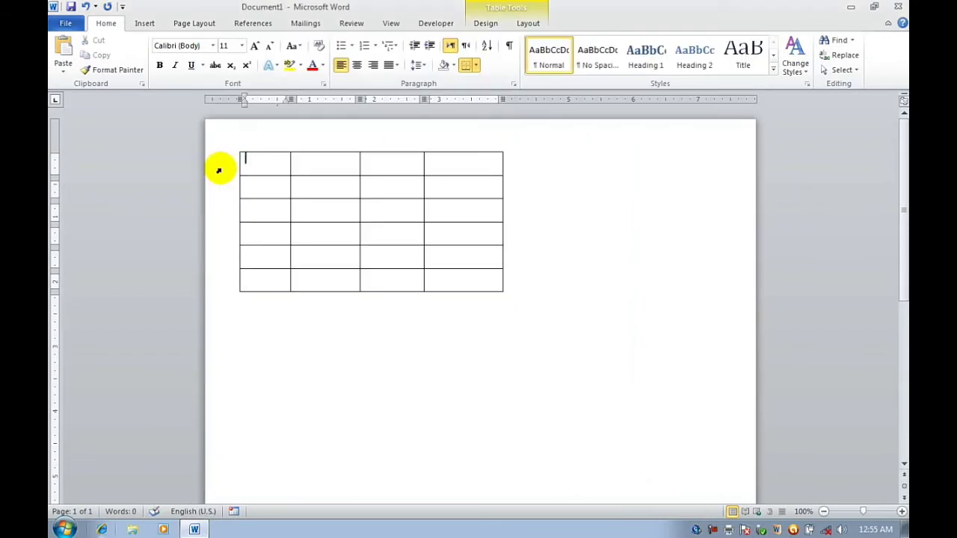
key(ctrl+a)
key(Delete)
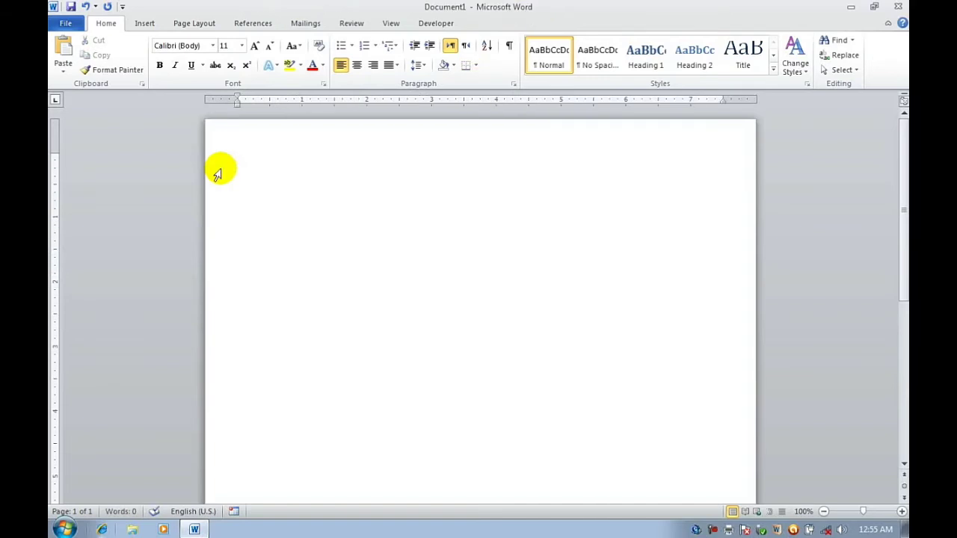
Step: Type sunday and monday on separate lines so they become Sunday and Monday
text(sunfd)
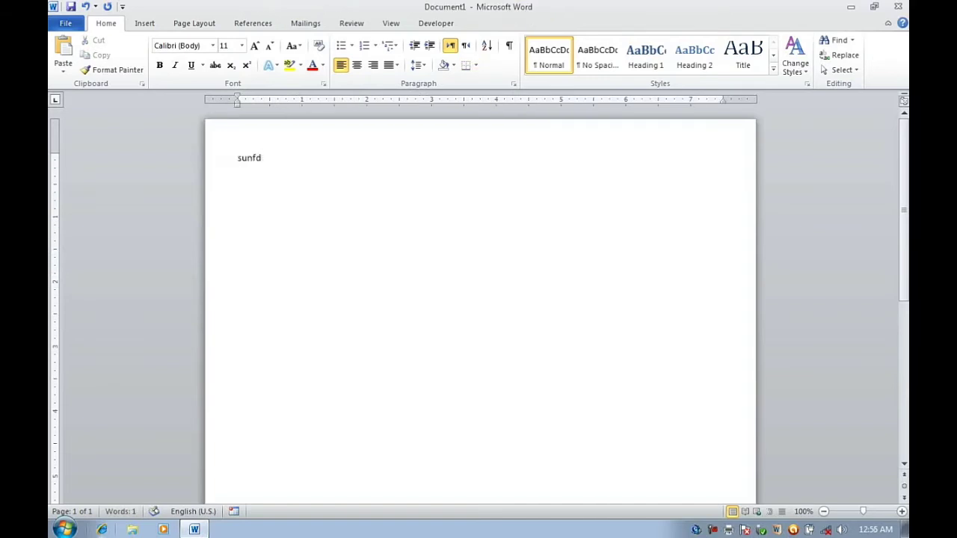
key(BackSpace)
key(BackSpace)
text(day)
key(Return)
text(d)
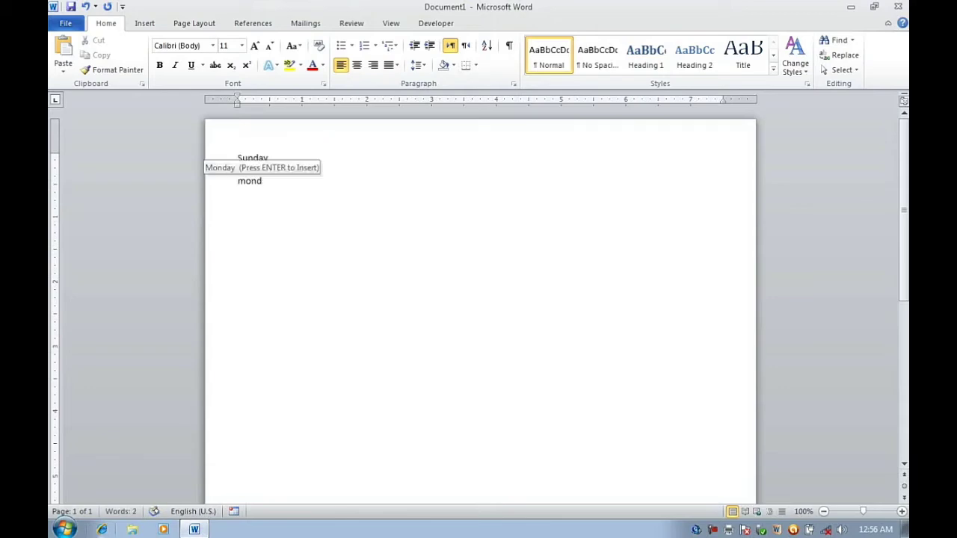
text(ay)
key(Return)
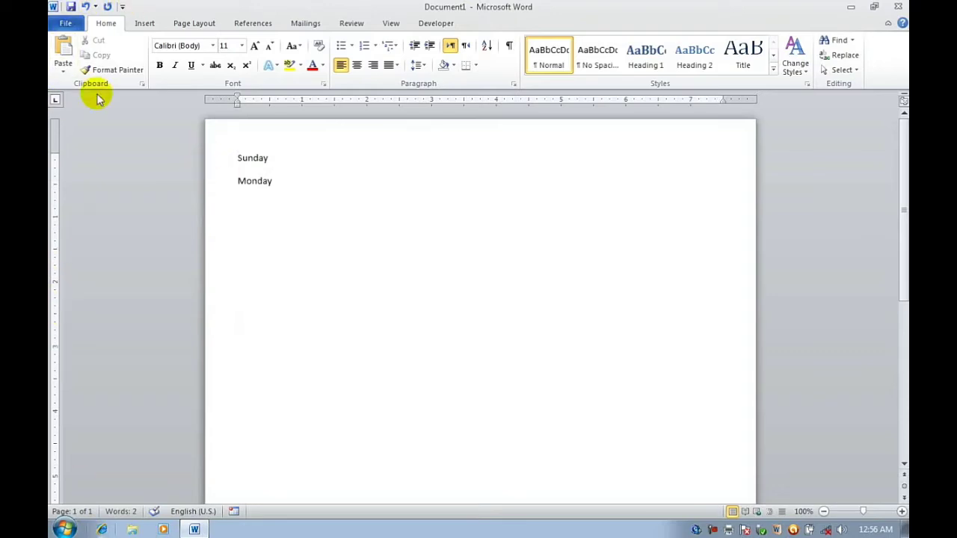
Step: Uncheck 'Capitalize names of days' in the Proofing AutoCorrect options
click(65, 23)
click(84, 276)
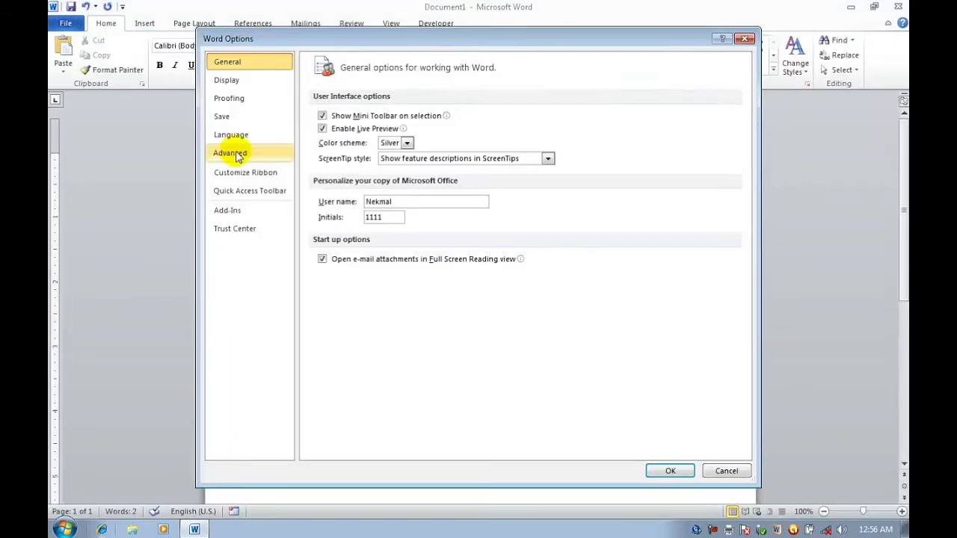
click(228, 98)
click(523, 118)
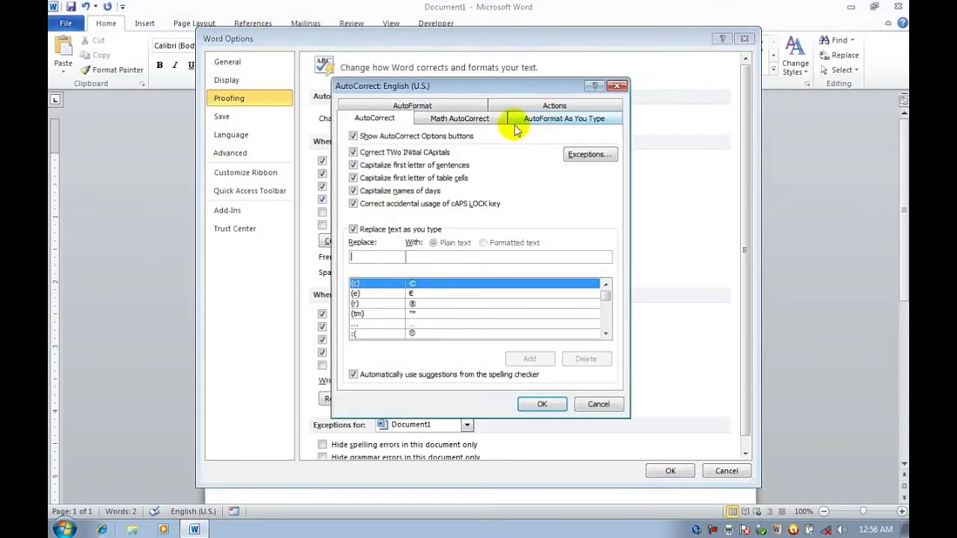
click(353, 191)
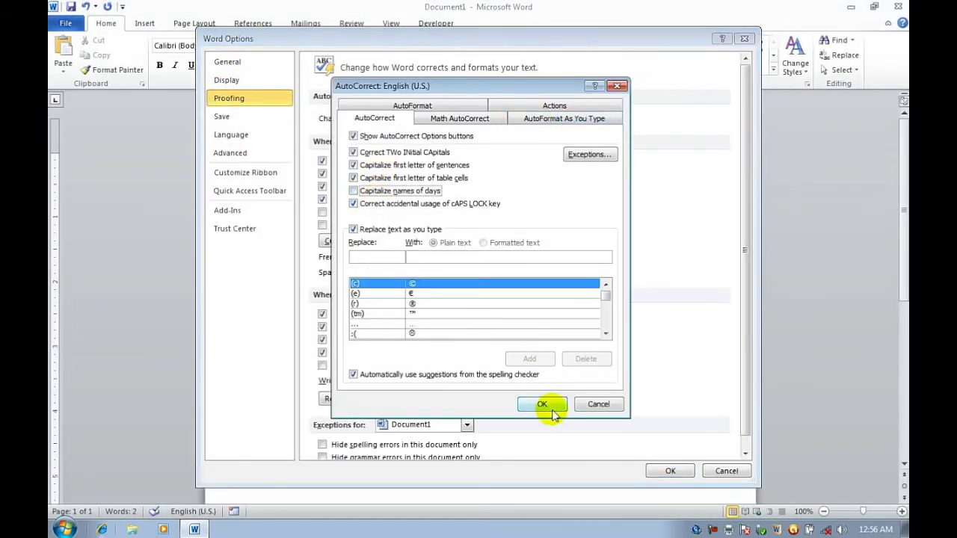
click(553, 412)
click(670, 471)
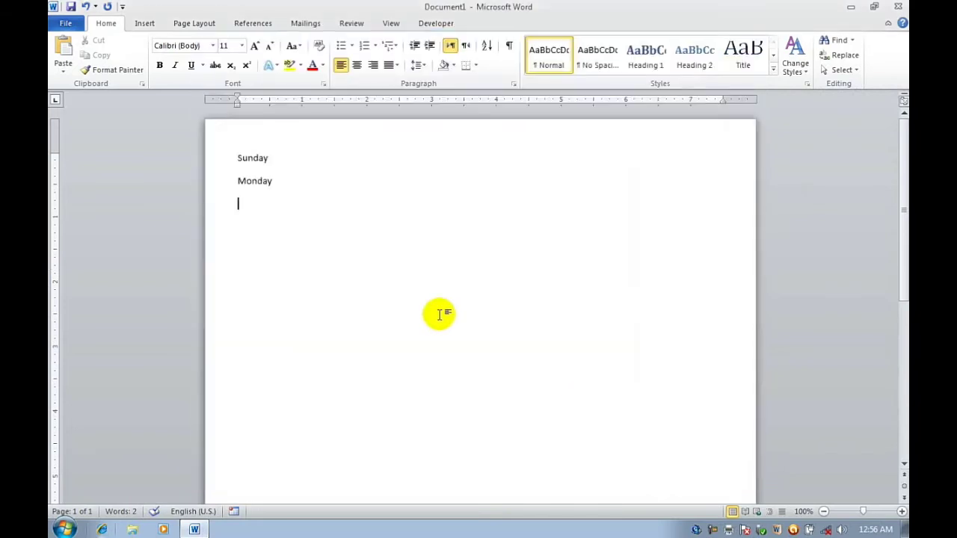
Step: Type sunday, monday and 'today is monday', leaving the day name lowercase
text(sun)
key(BackSpace)
text(d)
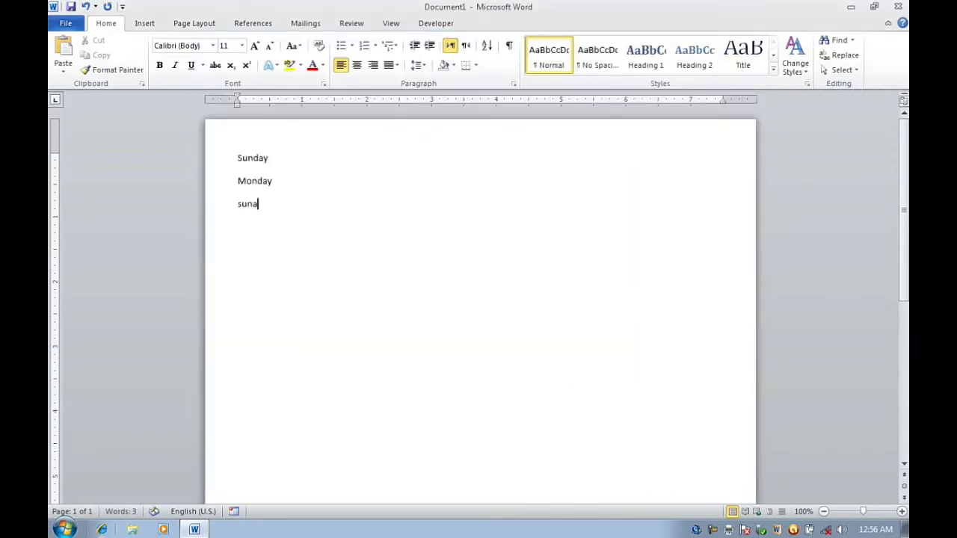
text(ay)
key(Return)
text(mond)
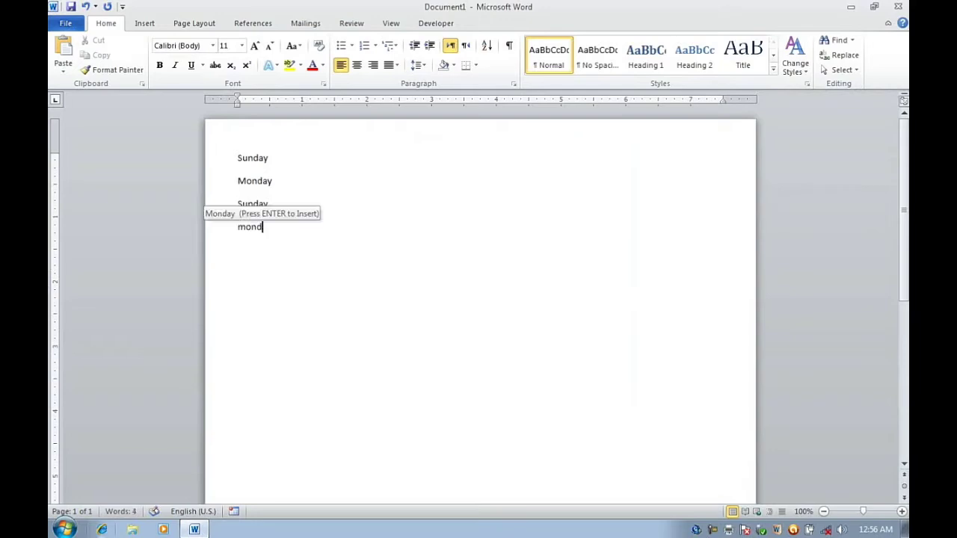
text(ay)
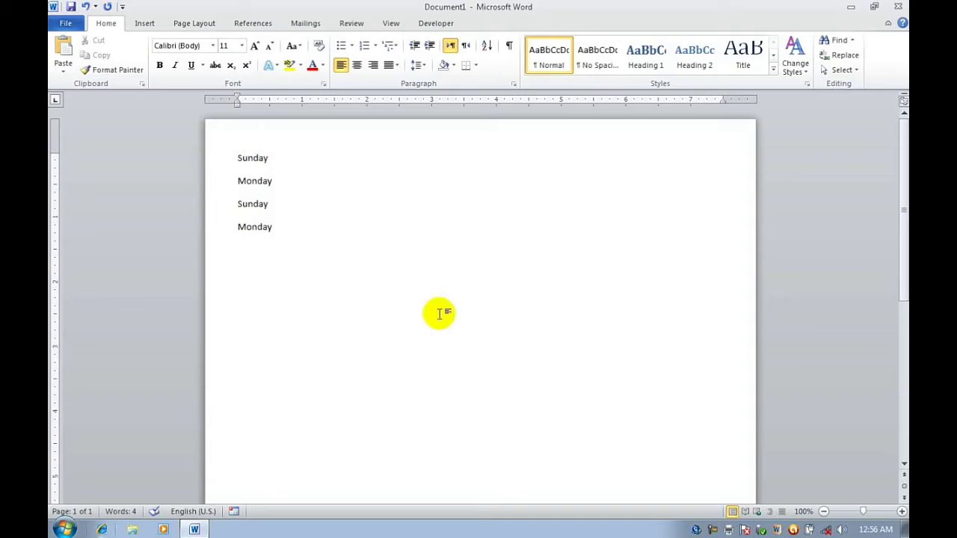
text( toda)
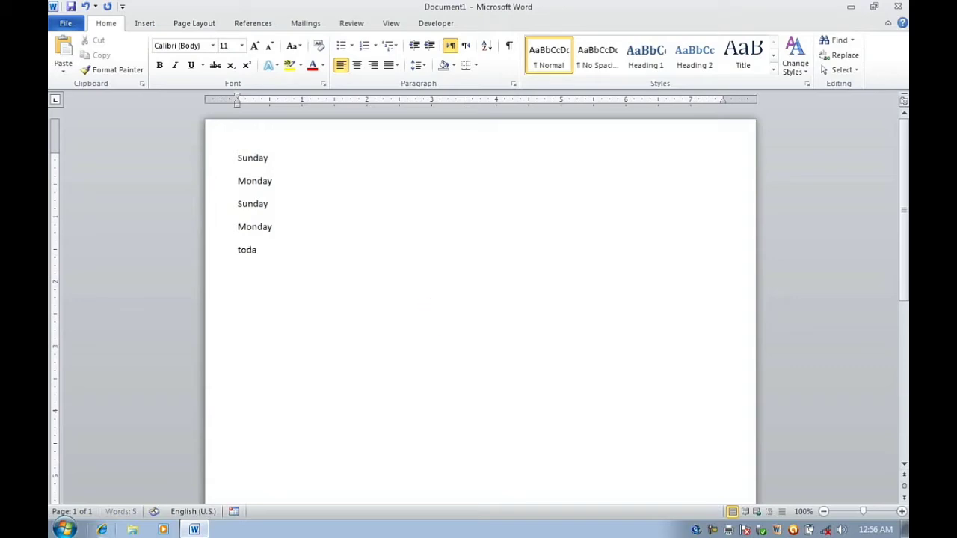
text(y is mond)
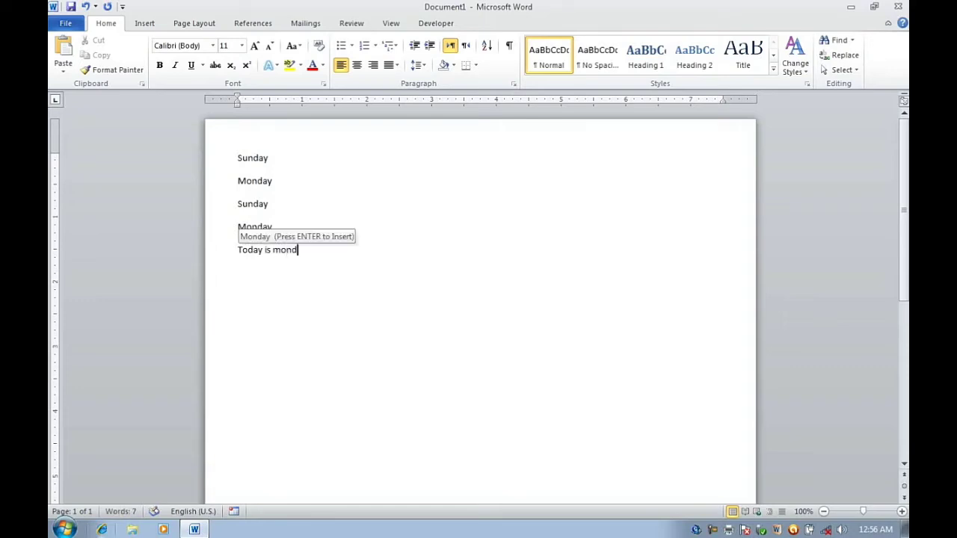
text(yua)
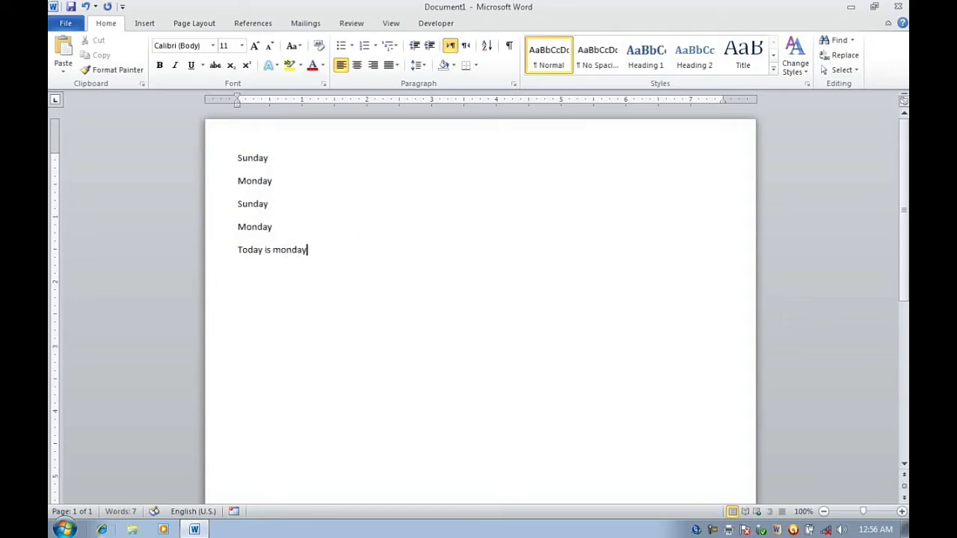
key(Return)
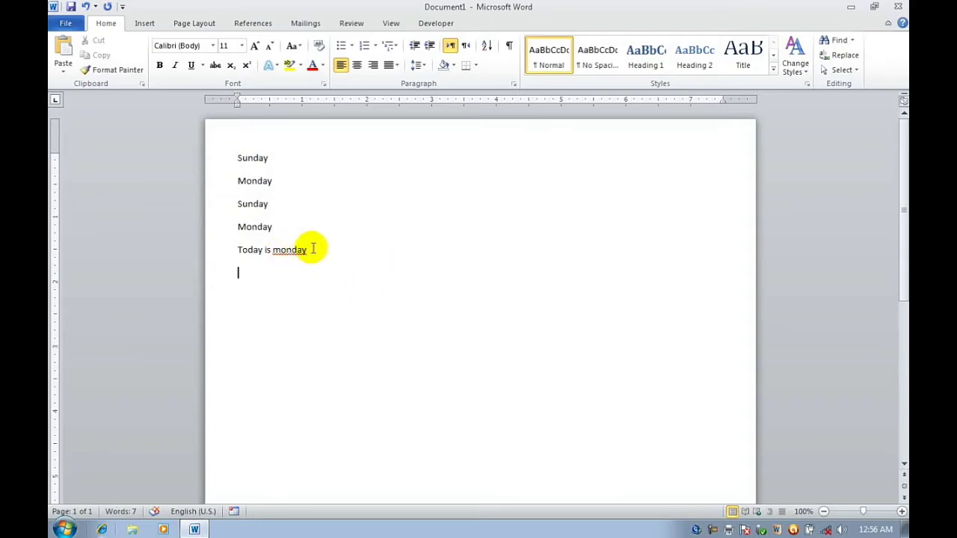
drag(308, 250, 273, 251)
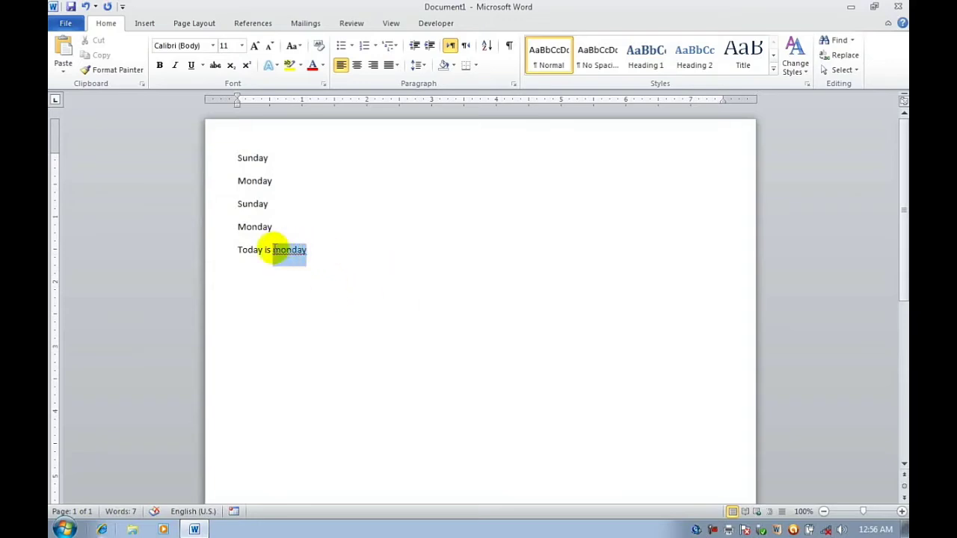
click(344, 274)
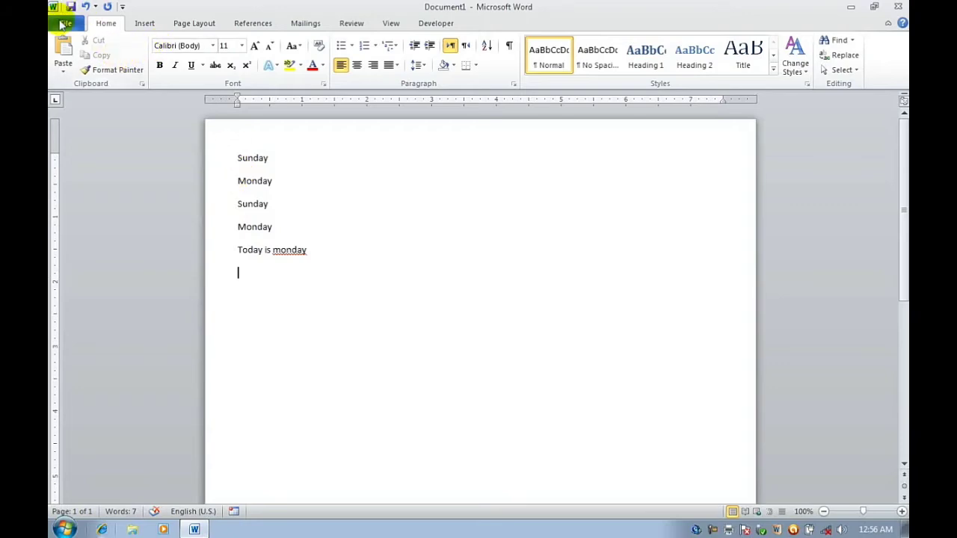
Step: Re-check 'Capitalize names of days' in the Proofing AutoCorrect options
click(65, 23)
click(90, 276)
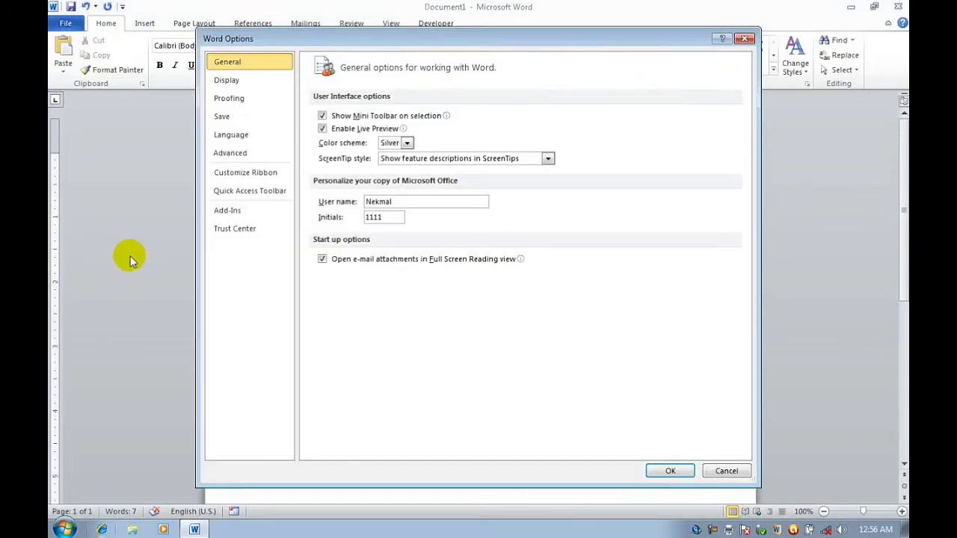
click(229, 98)
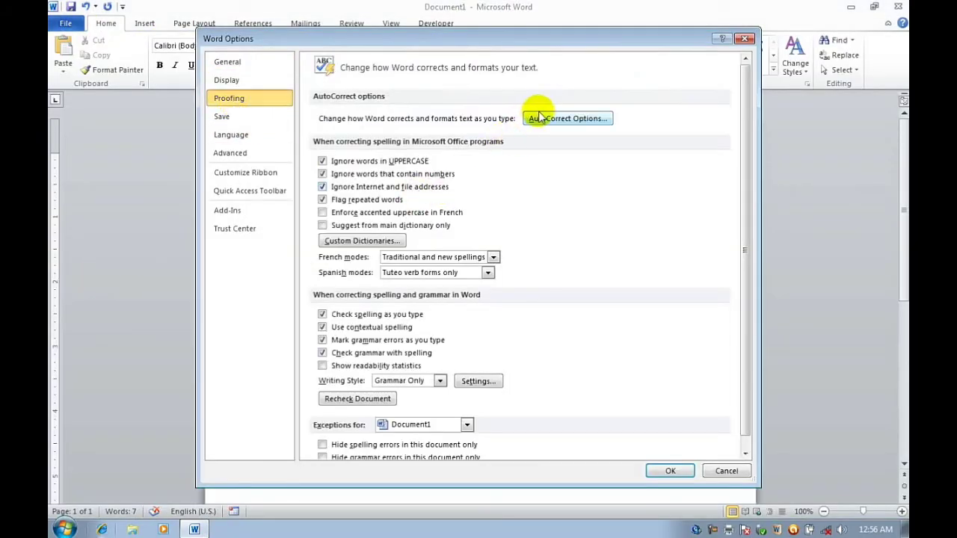
click(535, 118)
click(394, 193)
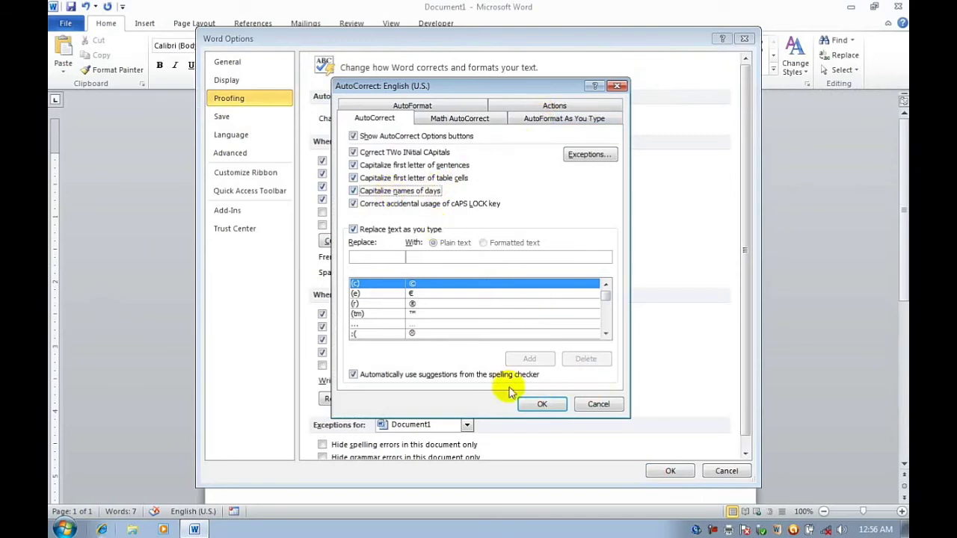
click(538, 406)
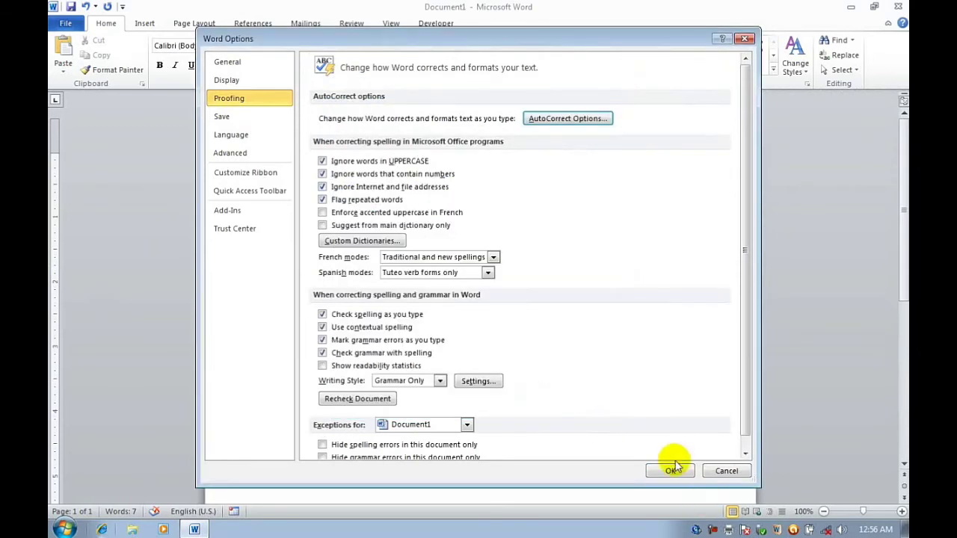
click(672, 470)
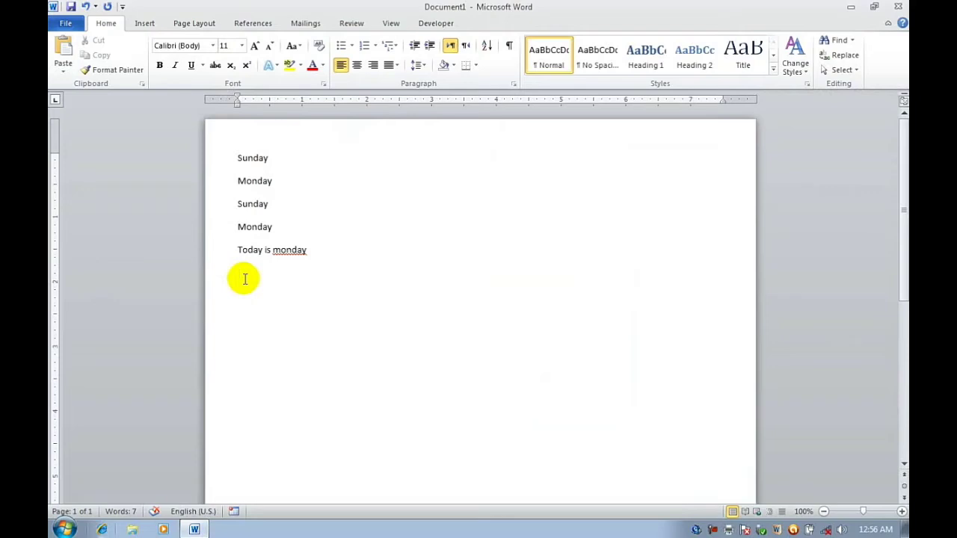
Step: Type 'Today is monday]' so it becomes 'Today is Monday]'
text(to)
key(BackSpace)
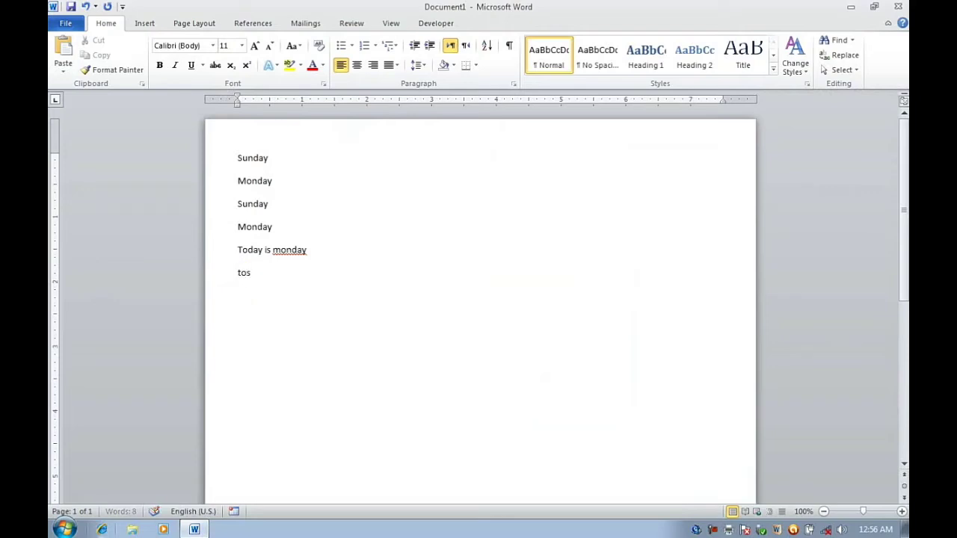
key(BackSpace)
text(fd)
key(BackSpace)
key(BackSpace)
text(day is )
text(n\mo)
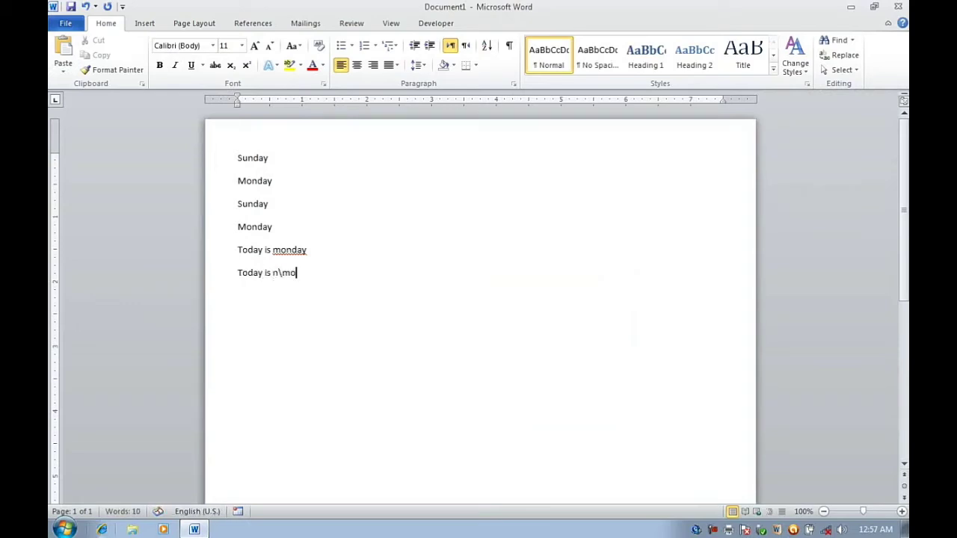
key(BackSpace)
key(BackSpace)
key(BackSpace)
key(BackSpace)
text(mond)
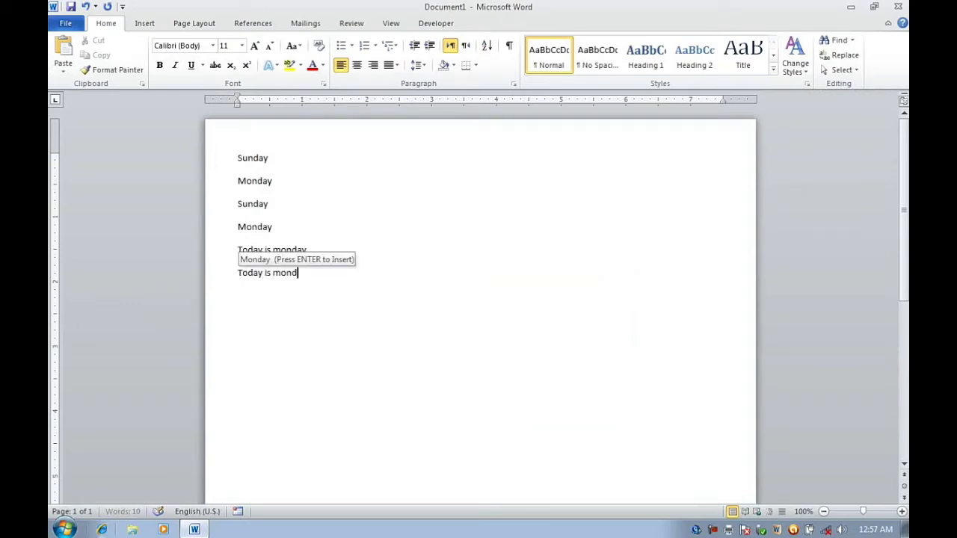
text(ay])
key(Return)
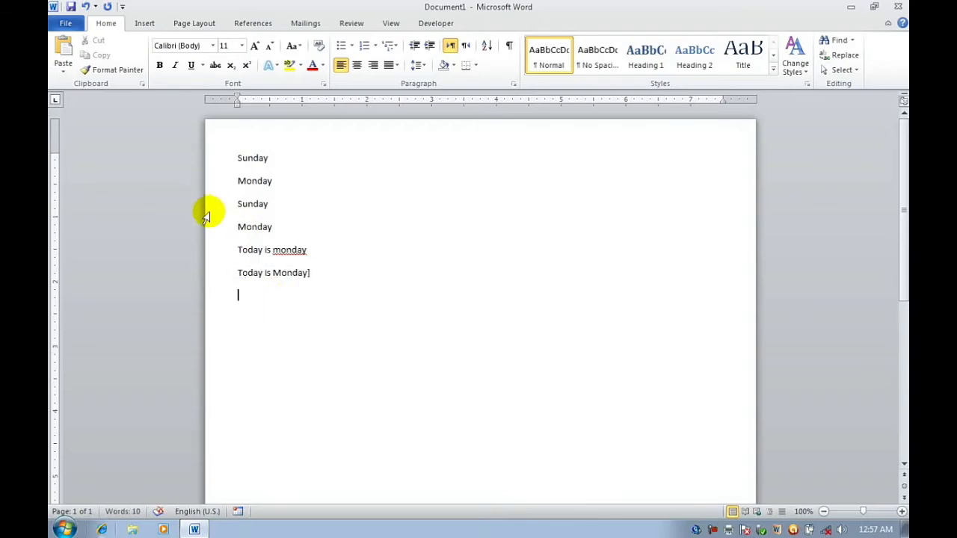
drag(273, 251, 307, 251)
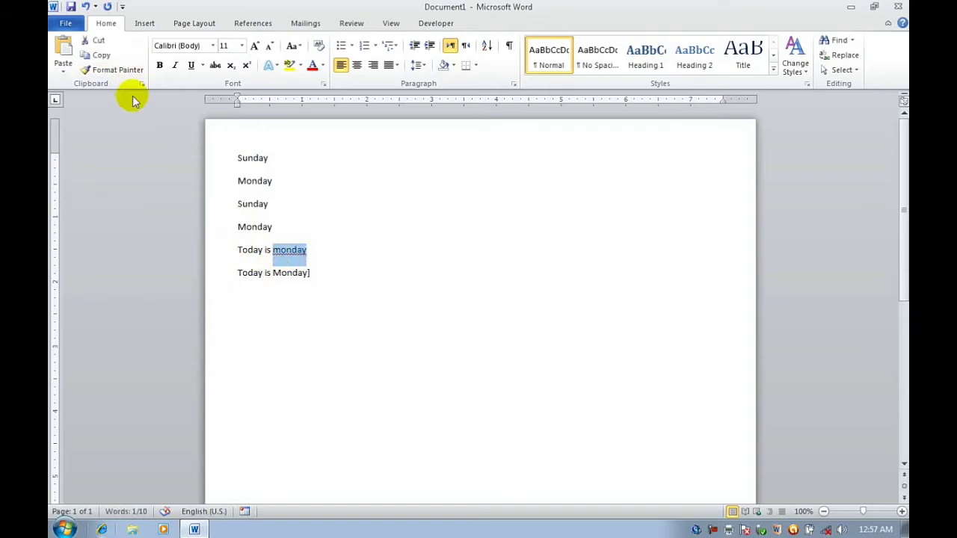
click(65, 23)
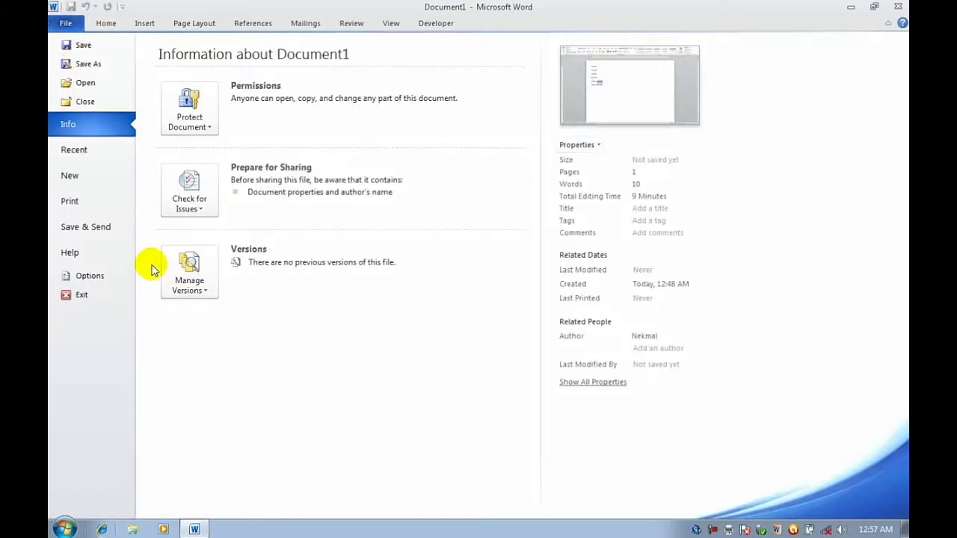
click(92, 274)
click(241, 98)
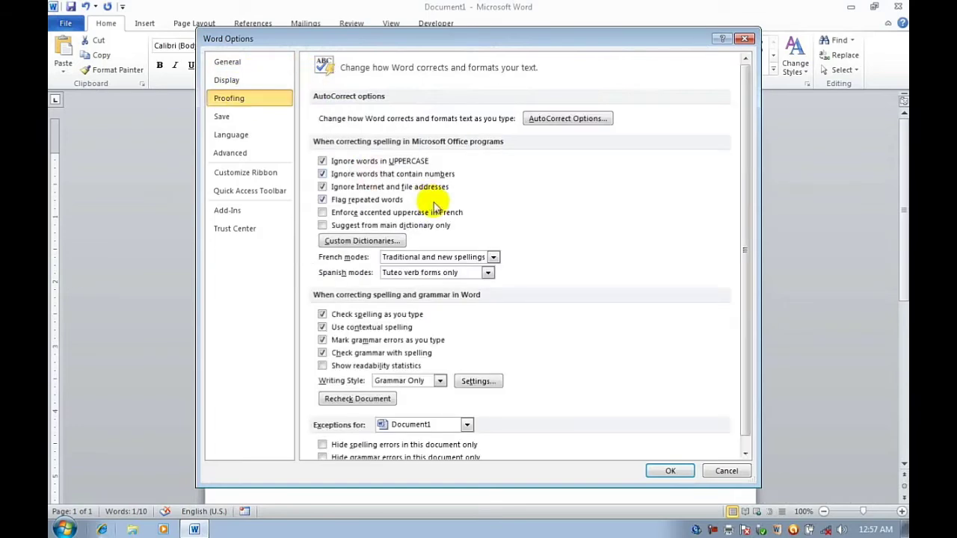
click(610, 121)
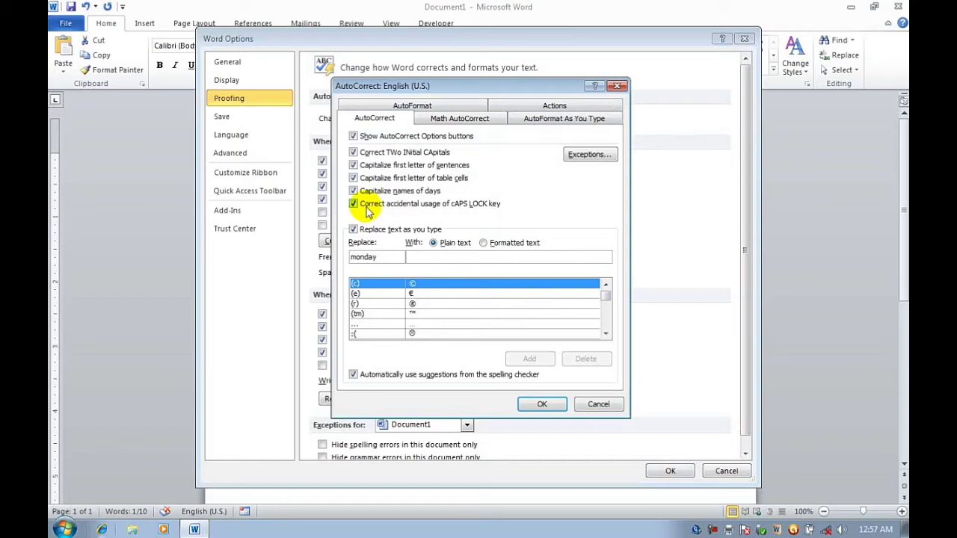
click(553, 404)
click(671, 472)
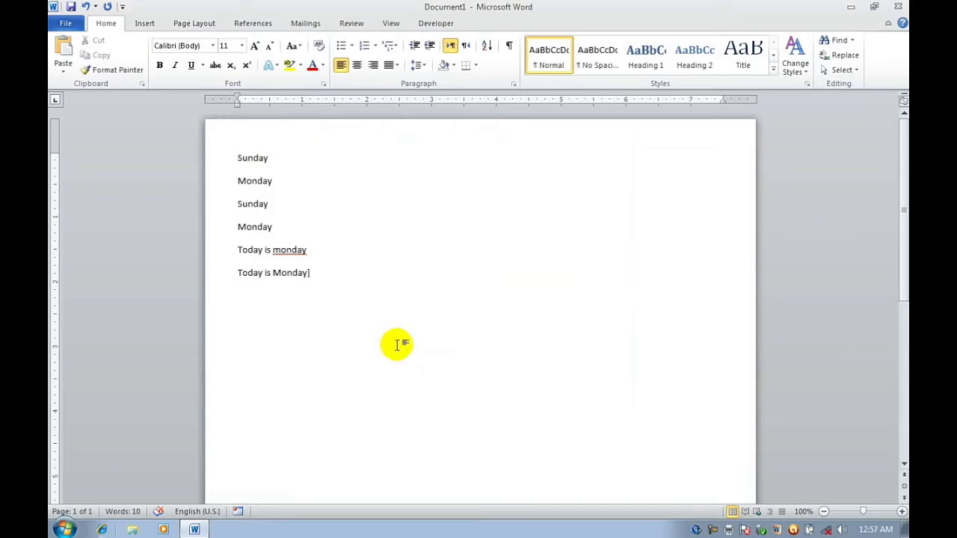
Step: On a new line, type cOMPUTER with Caps Lock on so AutoCorrect makes it Computer
key(Return)
text(C)
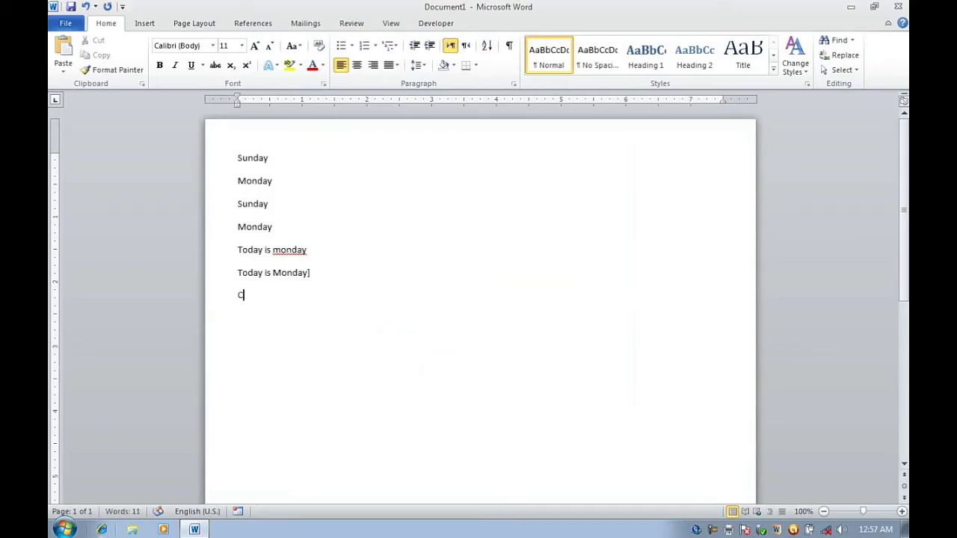
key(BackSpace)
text(co)
key(BackSpace)
text(ol)
key(BackSpace)
key(BackSpace)
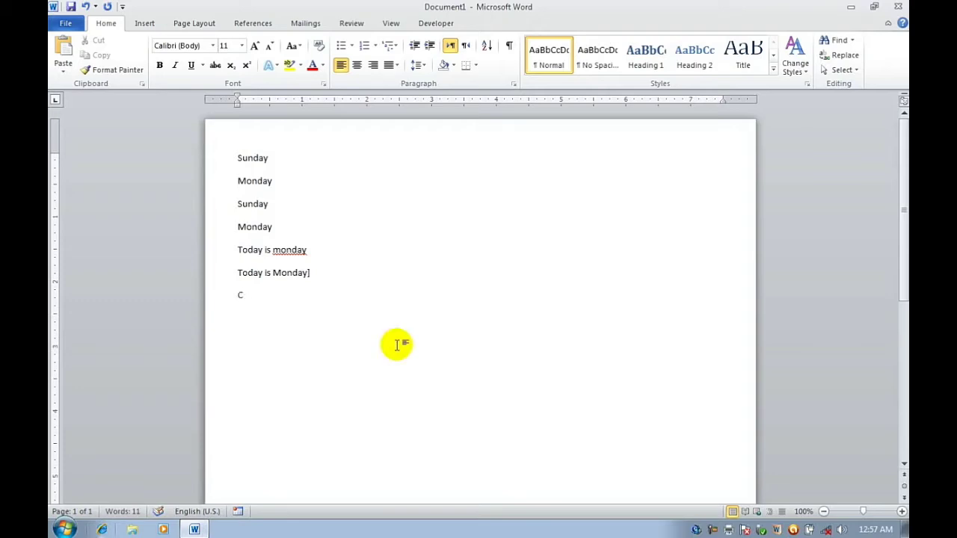
key(BackSpace)
text(Co)
key(BackSpace)
key(BackSpace)
text(c)
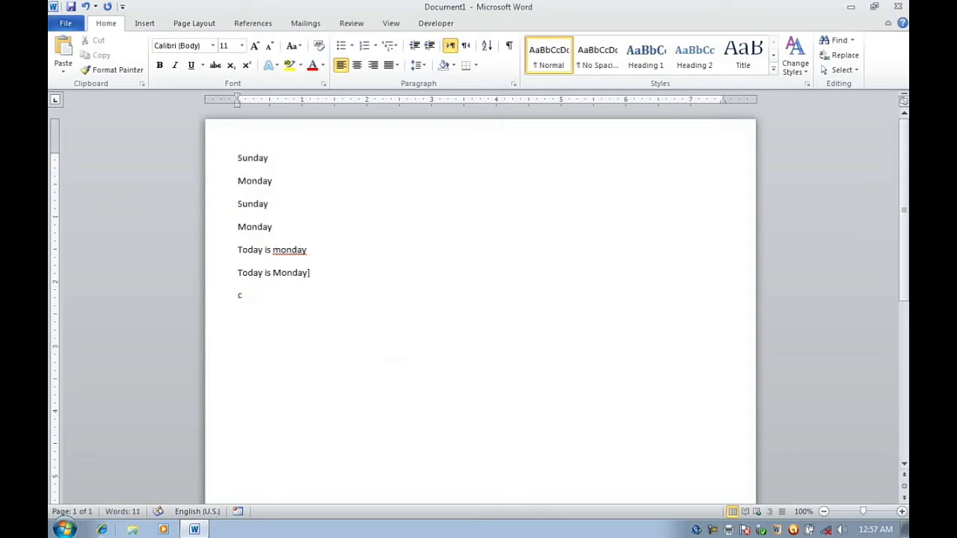
text(O)
text(MP)
text(UTW)
key(BackSpace)
key(BackSpace)
text(ER)
key(Return)
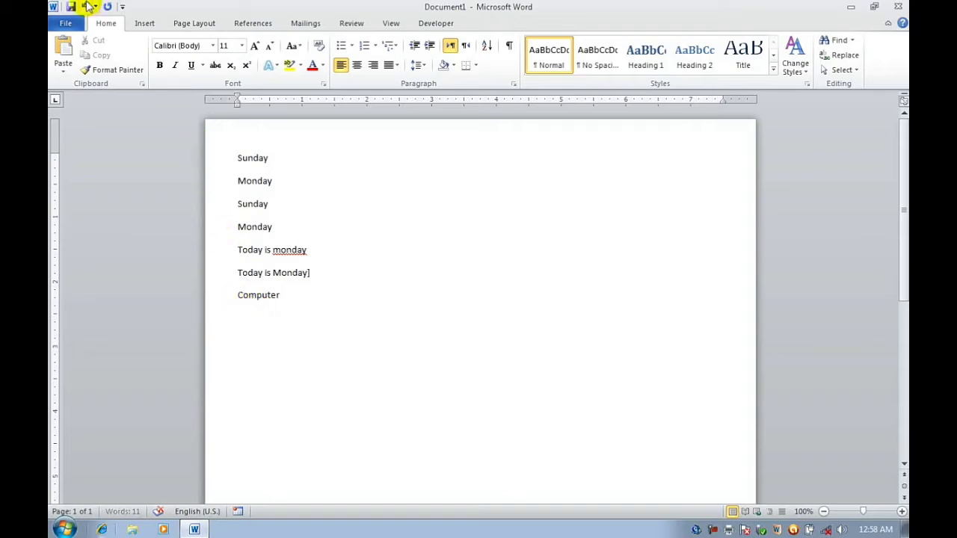
Step: Turn off 'Correct accidental usage of cAPS LOCK key', then type COMPUTER on a new line and select it
click(65, 23)
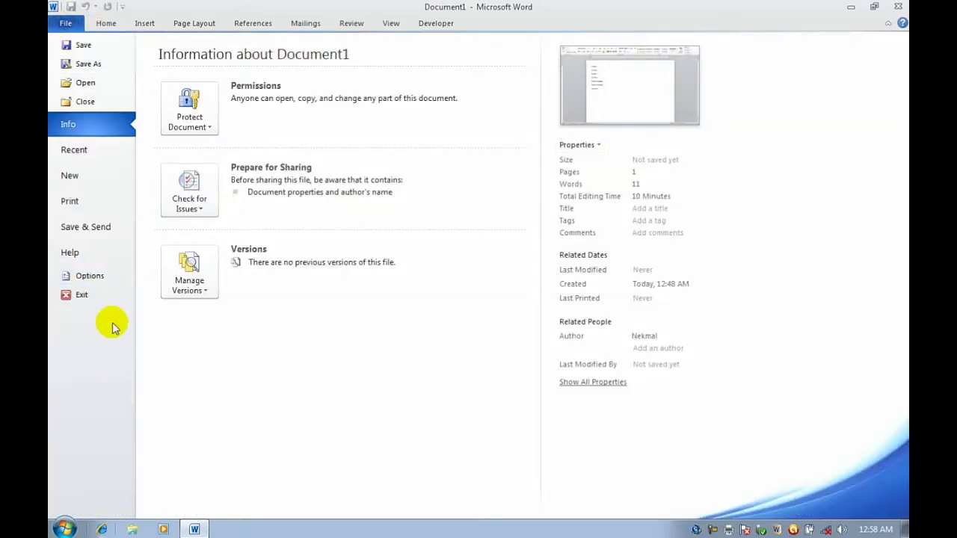
click(119, 278)
click(238, 99)
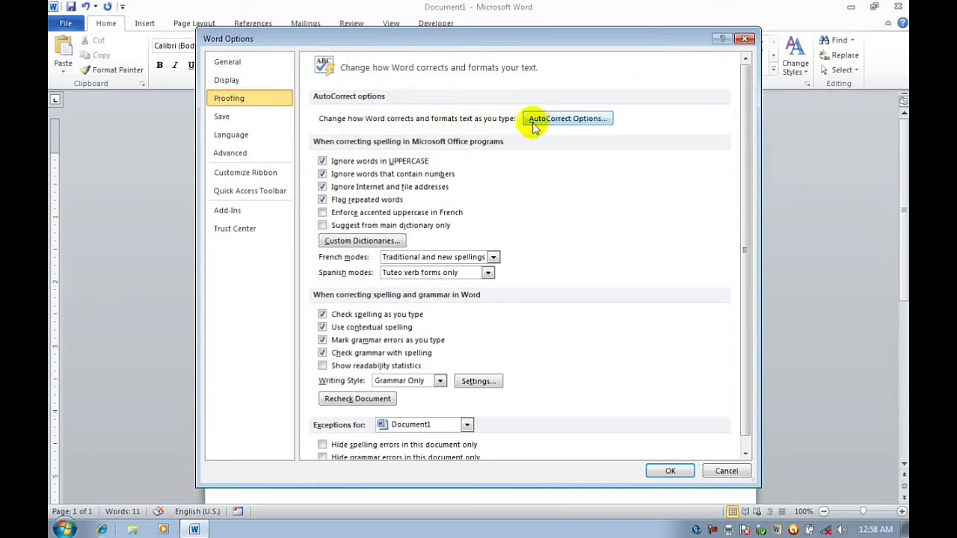
click(562, 121)
click(392, 205)
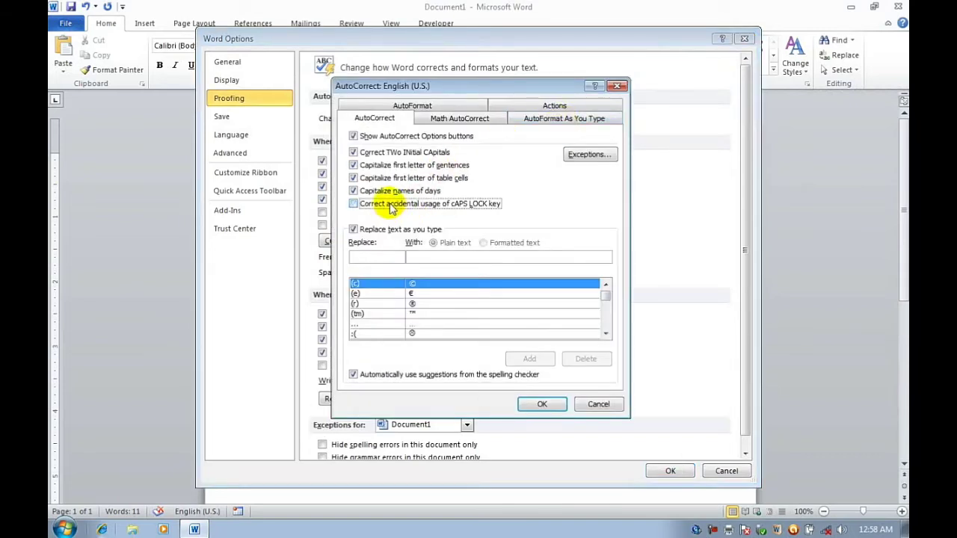
click(540, 402)
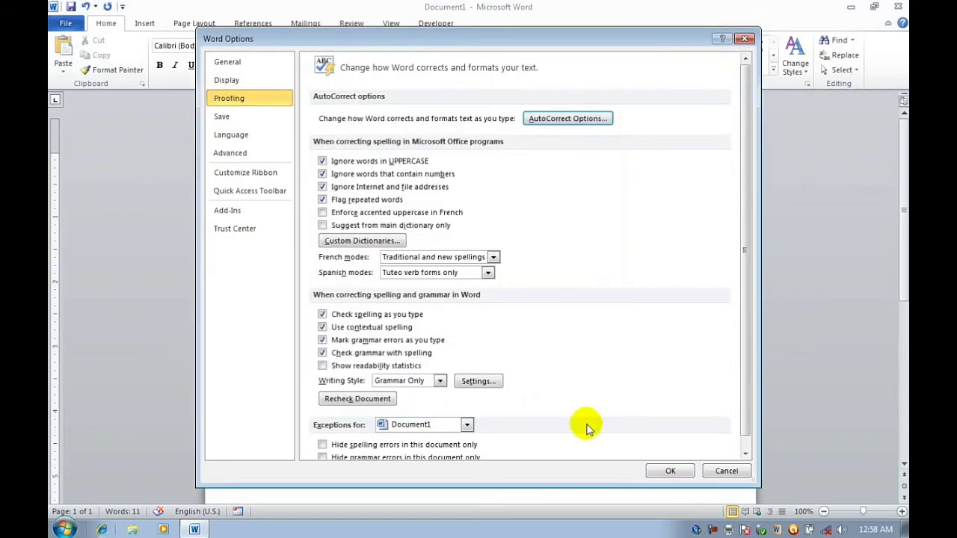
click(678, 473)
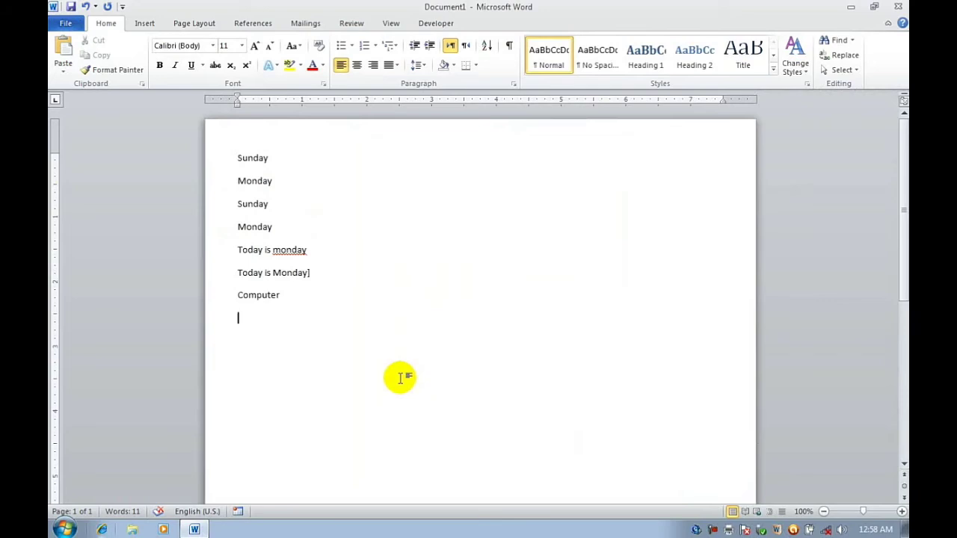
text(c)
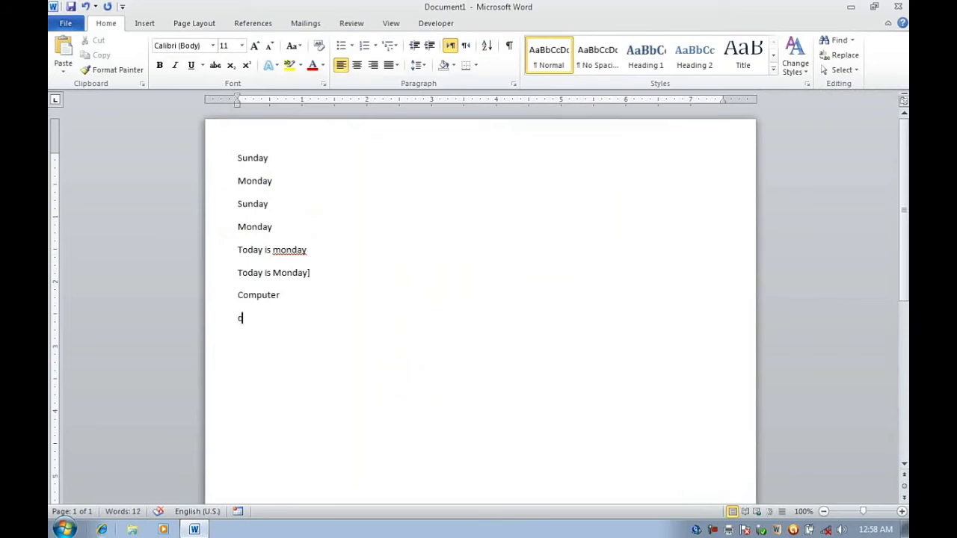
text(UTER)
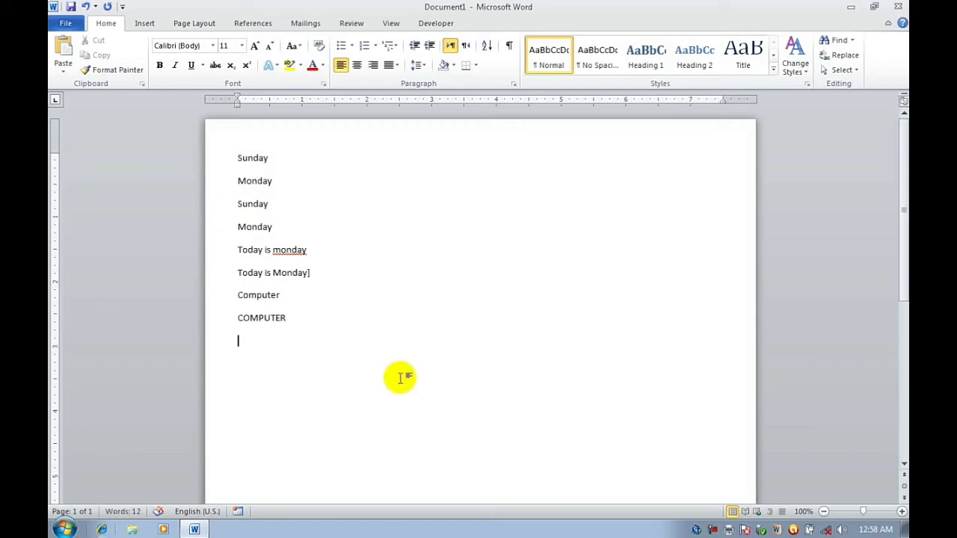
mouse_move(237, 296)
mouse_down()
mouse_move(277, 298)
mouse_move(295, 320)
mouse_up()
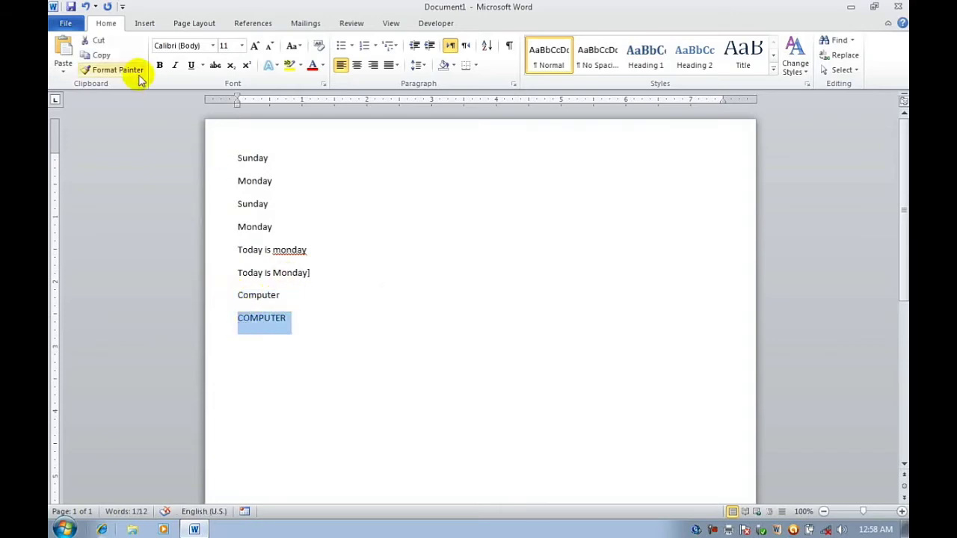
Step: Re-enable 'Correct accidental usage of cAPS LOCK key' in the AutoCorrect options
click(64, 23)
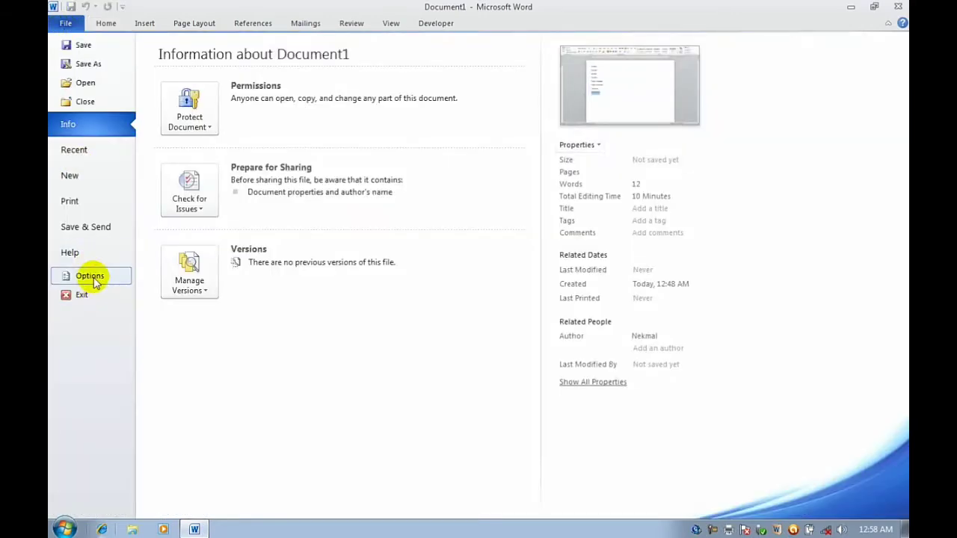
click(90, 276)
click(258, 97)
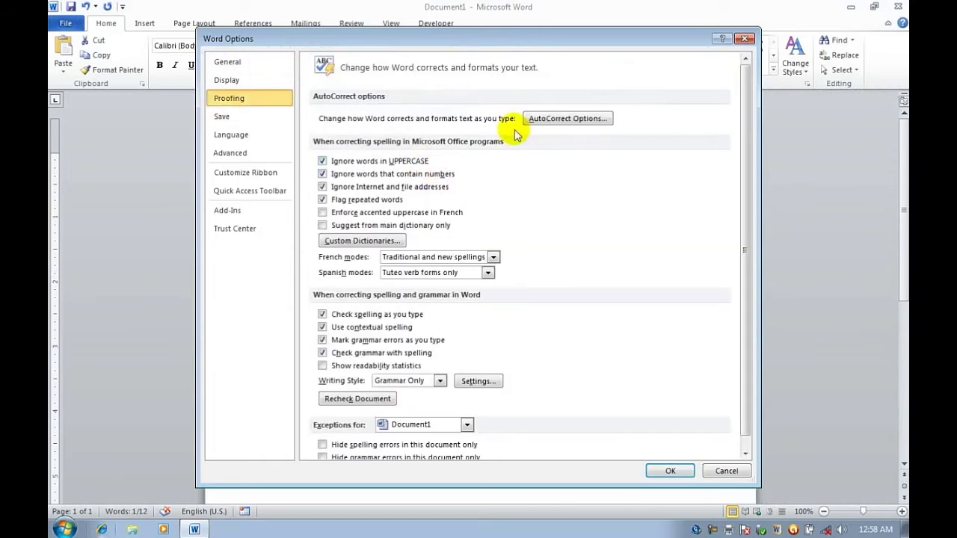
click(590, 118)
click(374, 204)
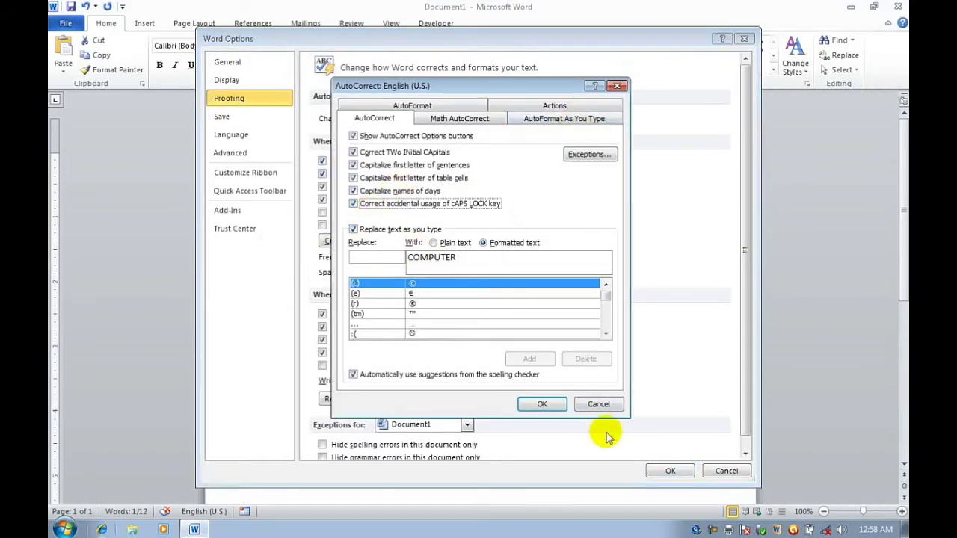
click(542, 404)
click(670, 471)
Step: Test cOMPUTER on the empty line, then clear the whole document
click(341, 383)
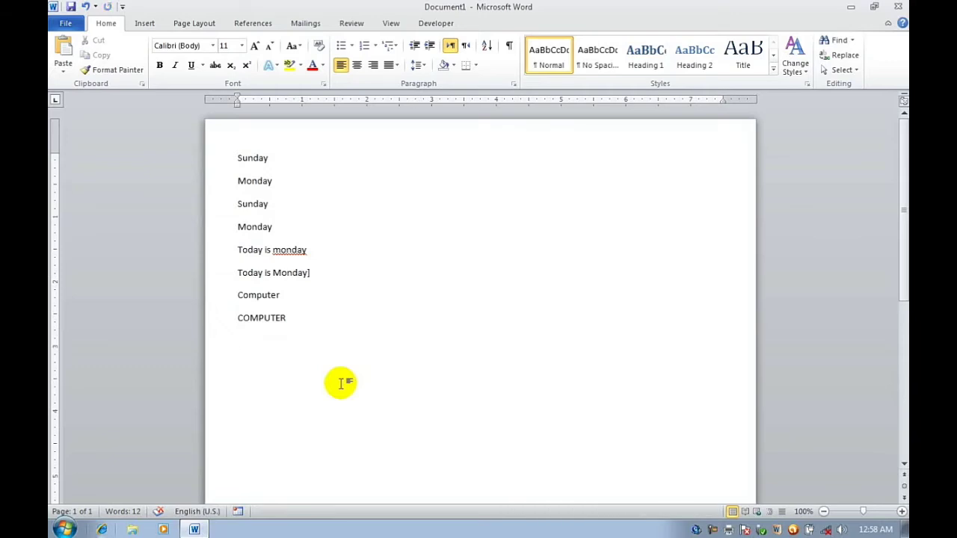
text(C)
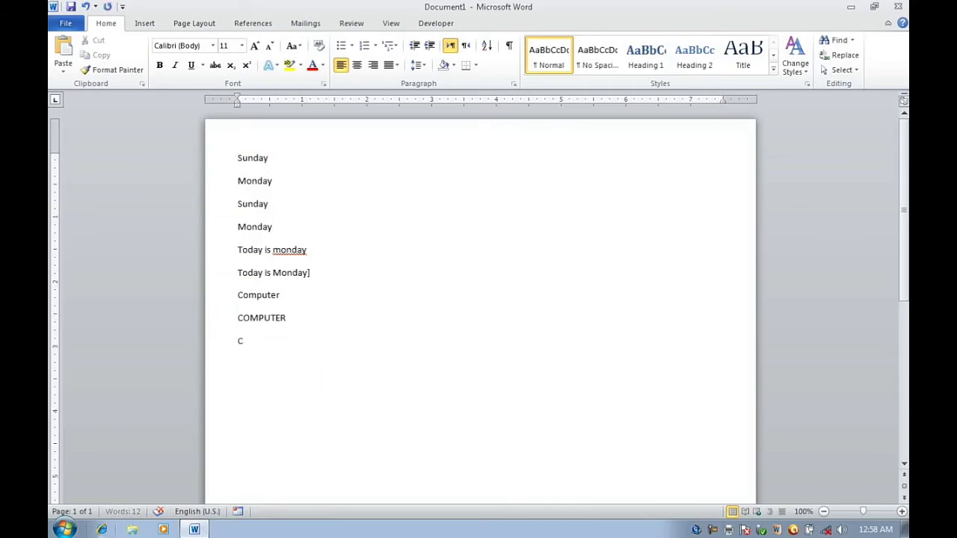
text(cOMP)
text(UTER)
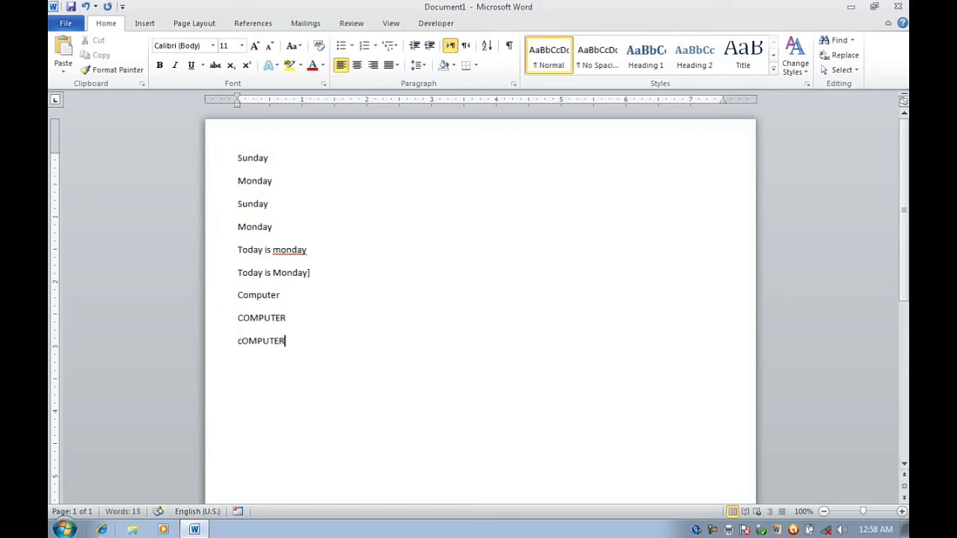
key(Return)
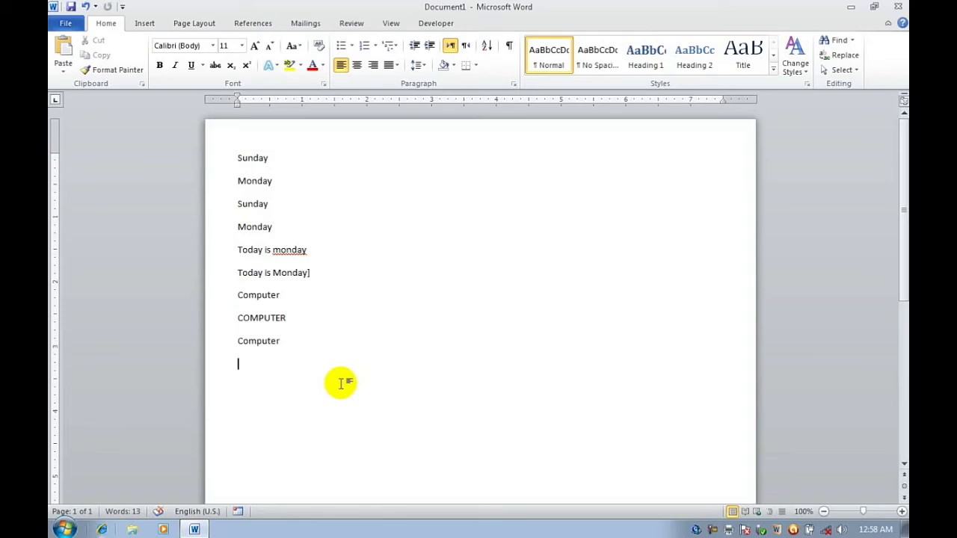
key(ctrl+a)
key(Delete)
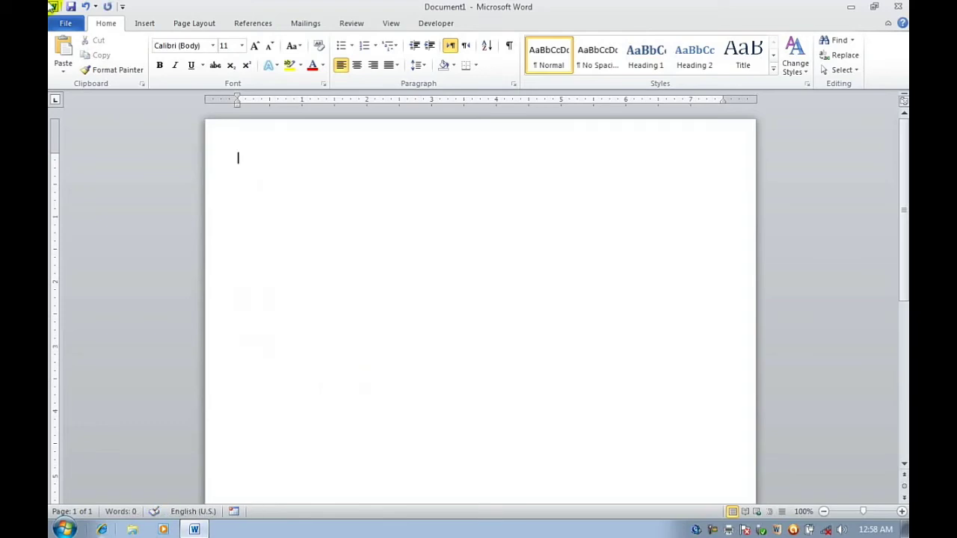
Step: Review the Proofing AutoCorrect settings and close them without changes
click(65, 23)
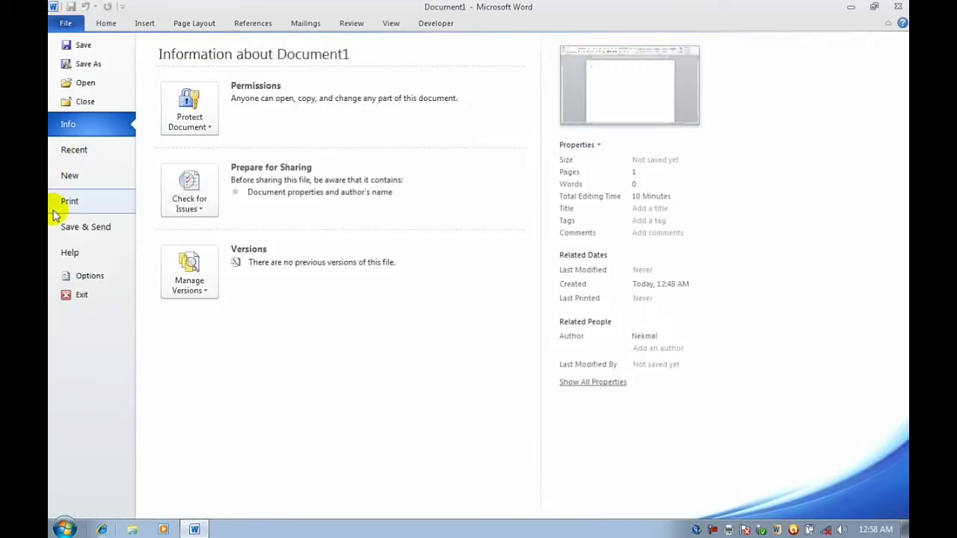
click(71, 275)
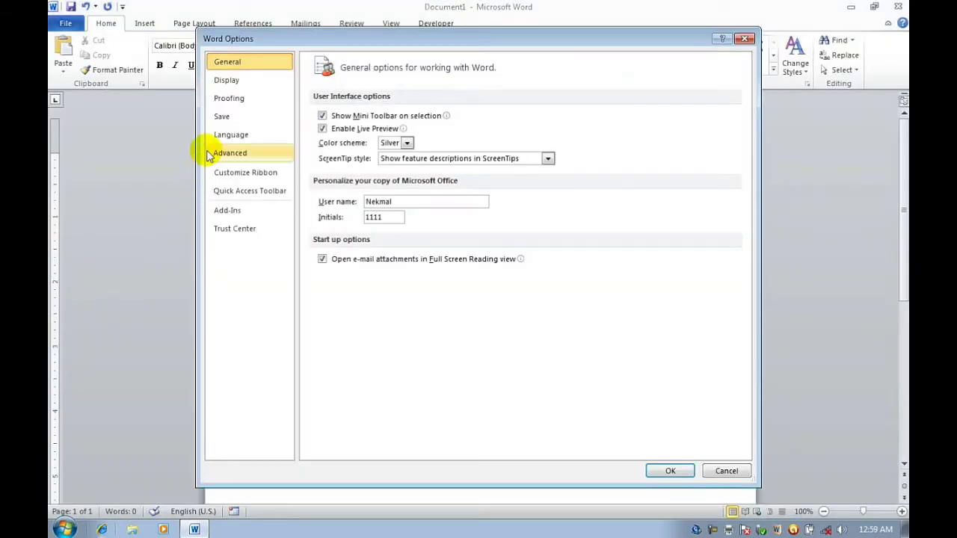
click(256, 96)
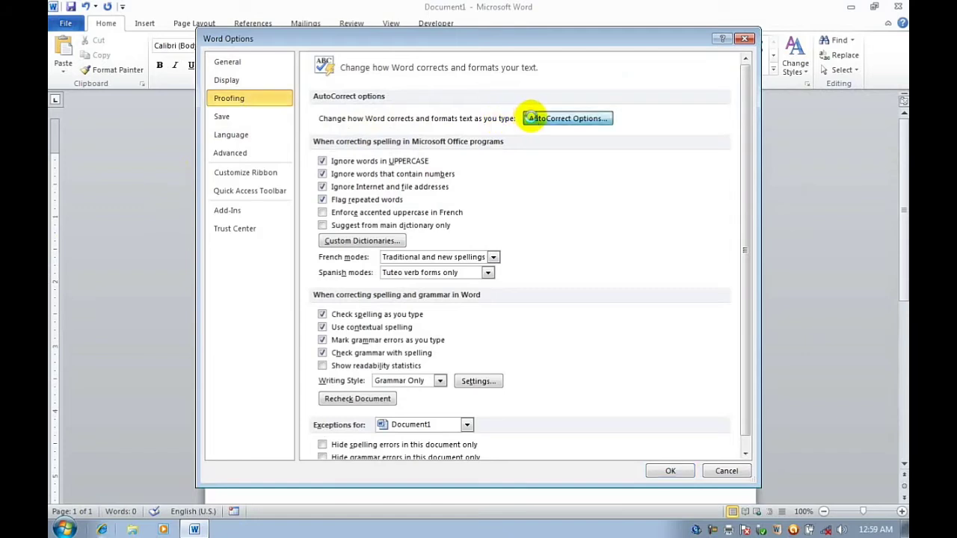
click(531, 118)
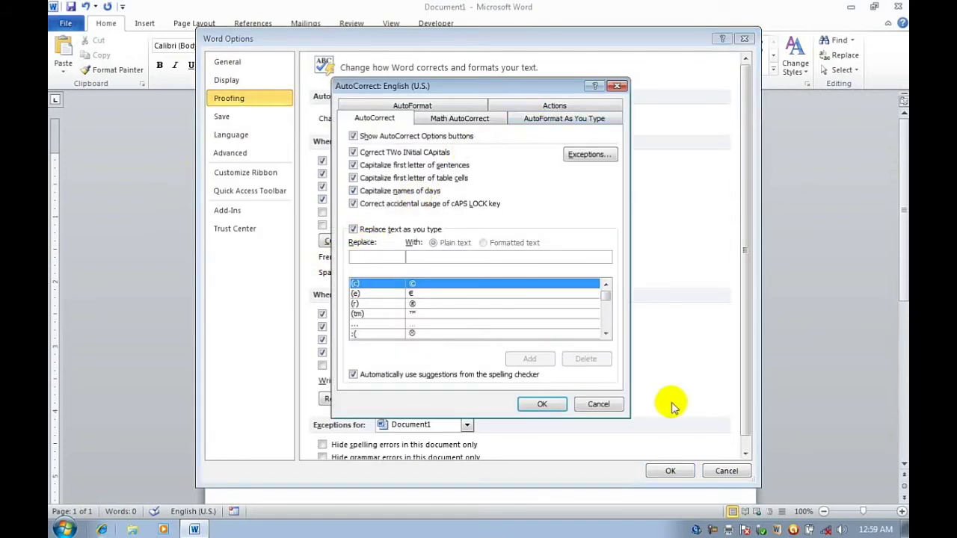
click(595, 410)
click(724, 472)
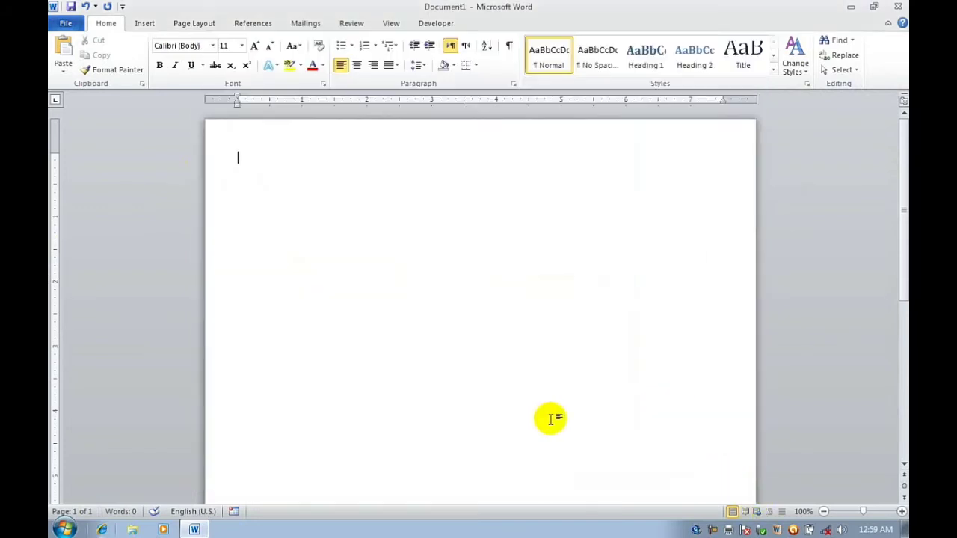
Step: Insert three sample paragraphs with =rand(), then type =rand( below and trim it with Backspace
text(-)
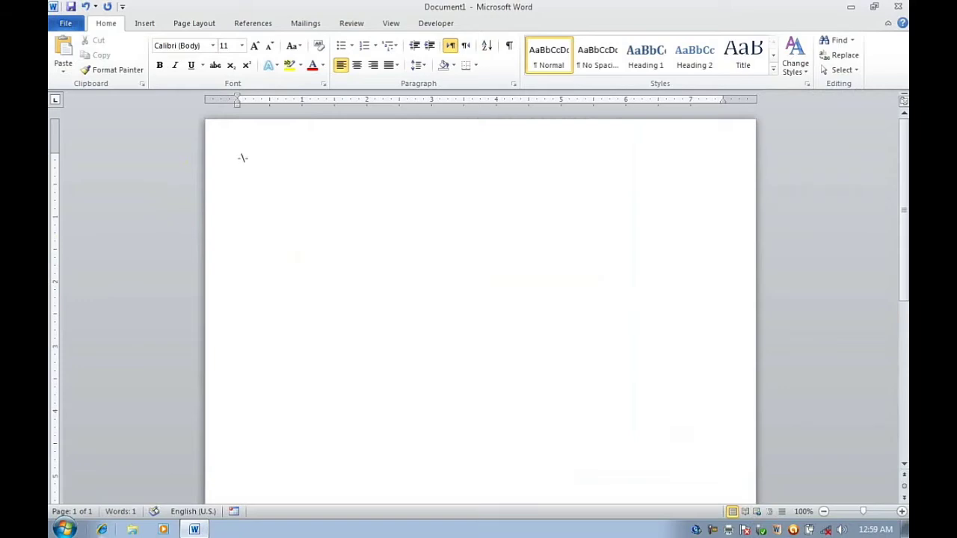
text(=ra)
text(nd())
key(Return)
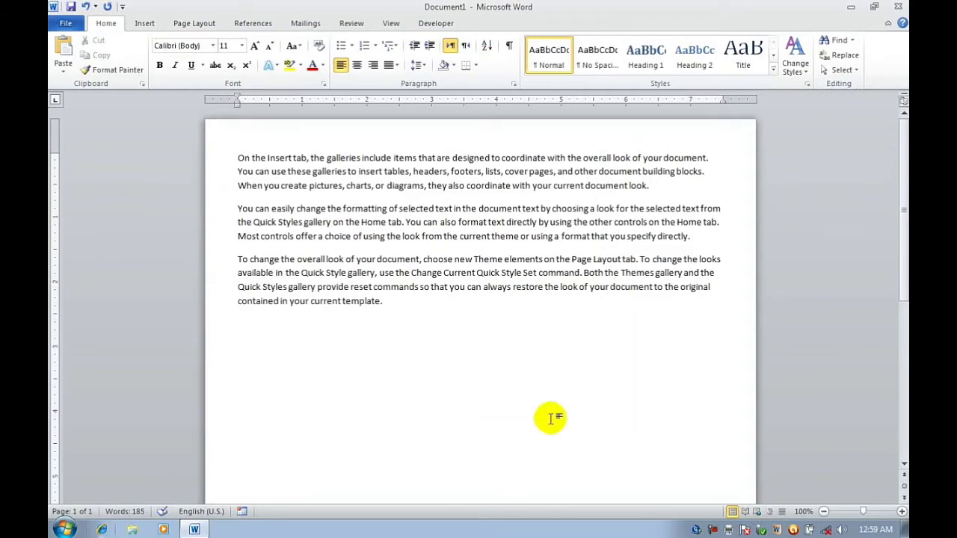
drag(385, 338, 149, 148)
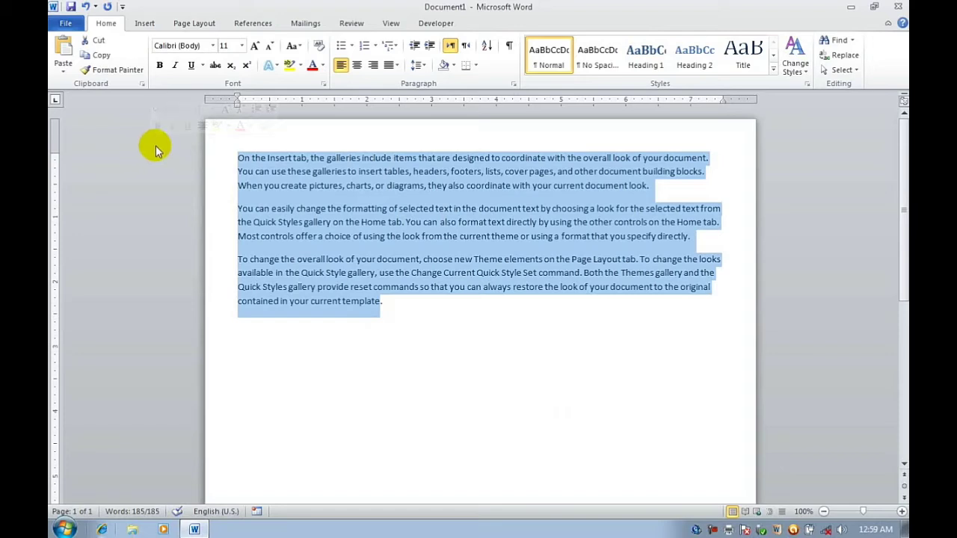
click(415, 367)
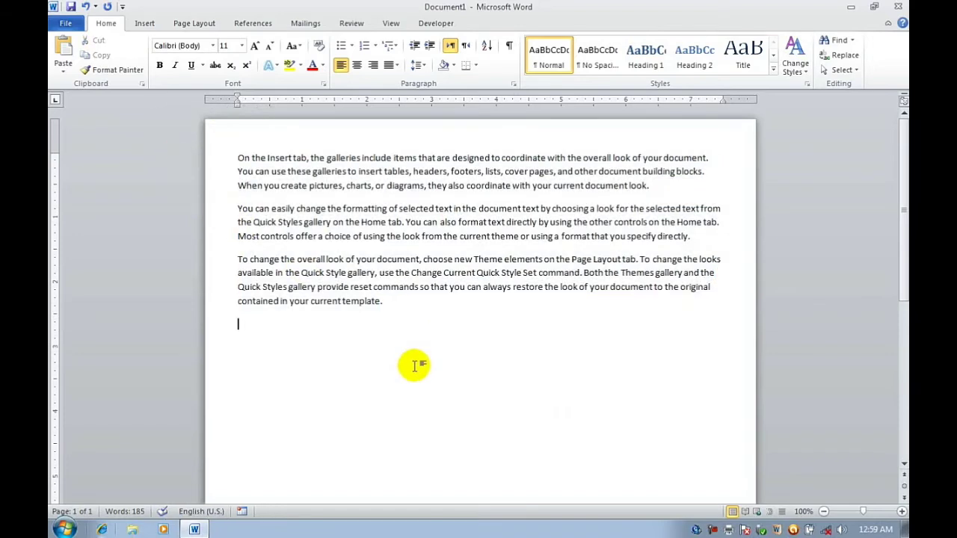
text(=rand()
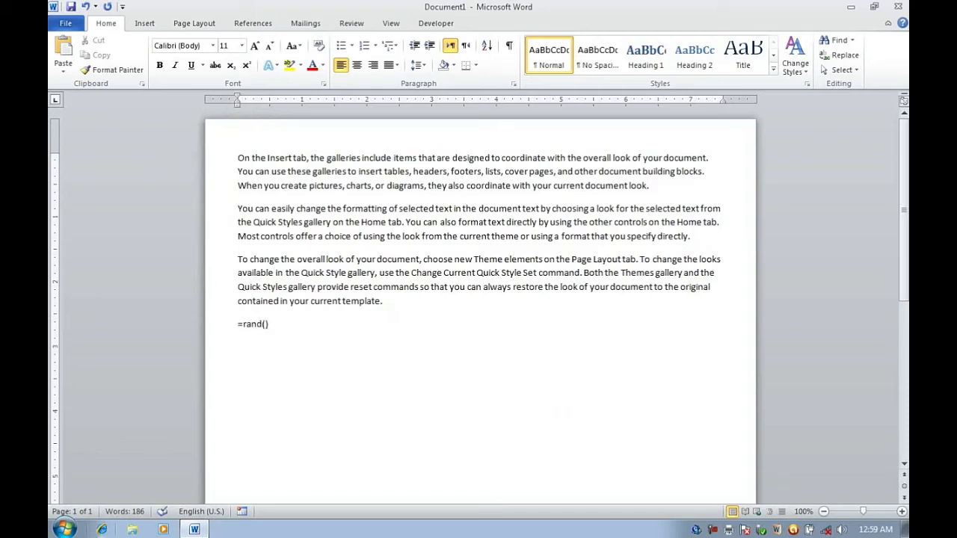
key(BackSpace)
key(BackSpace)
key(BackSpace)
key(BackSpace)
key(BackSpace)
key(BackSpace)
key(BackSpace)
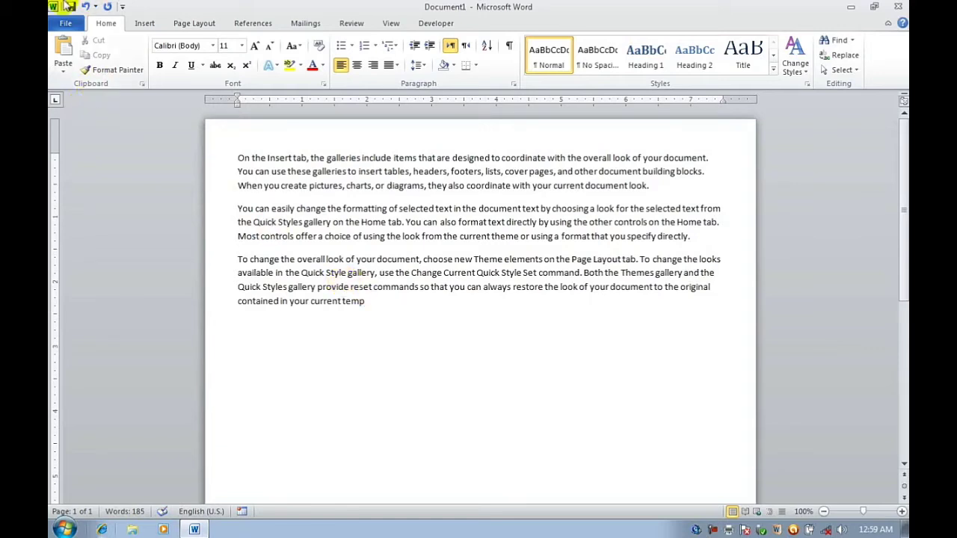
Step: Turn off 'Replace text as you type' in the AutoCorrect options
click(66, 24)
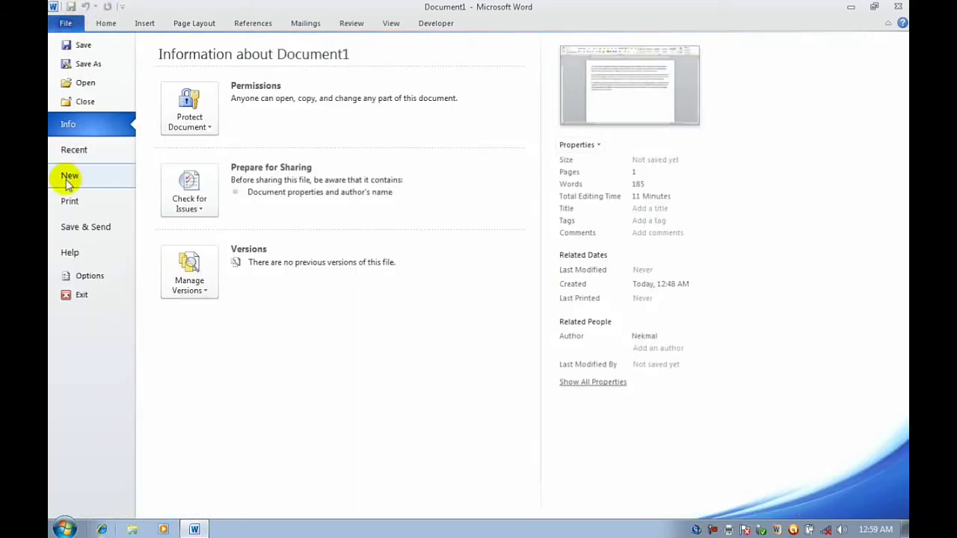
click(92, 276)
click(226, 98)
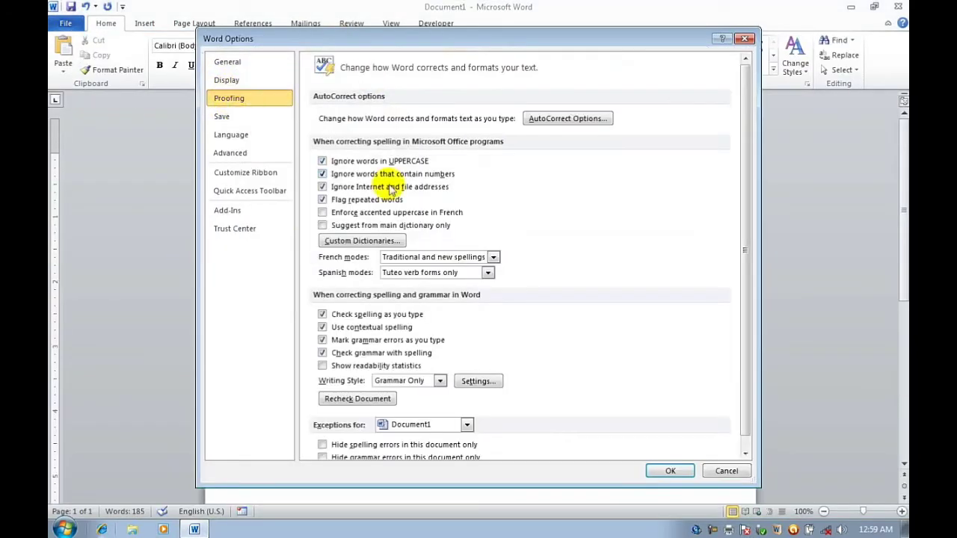
click(545, 119)
click(373, 257)
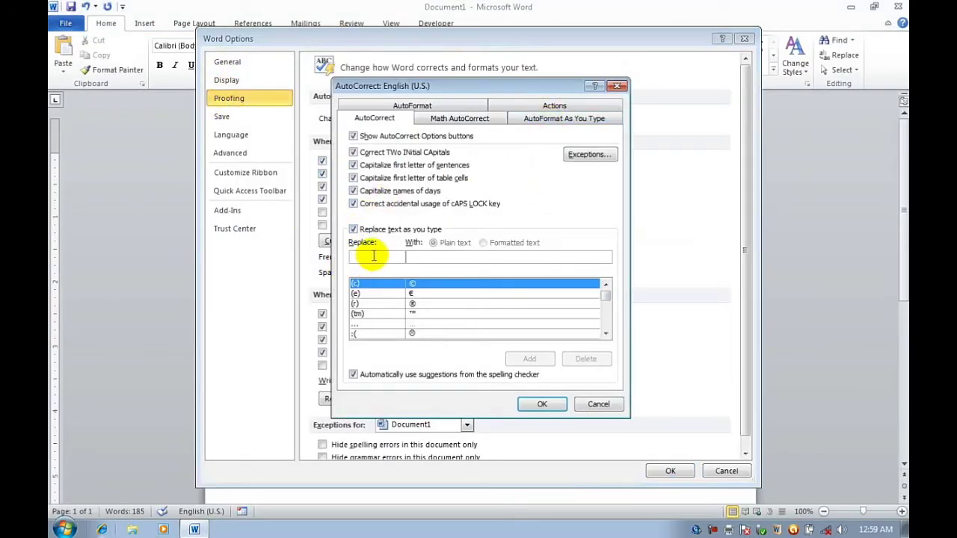
click(353, 229)
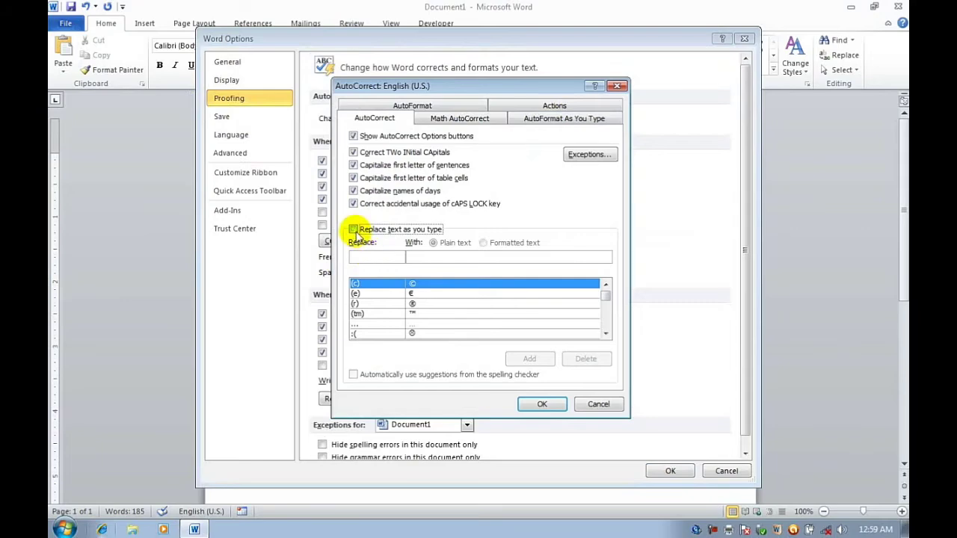
click(530, 405)
click(670, 470)
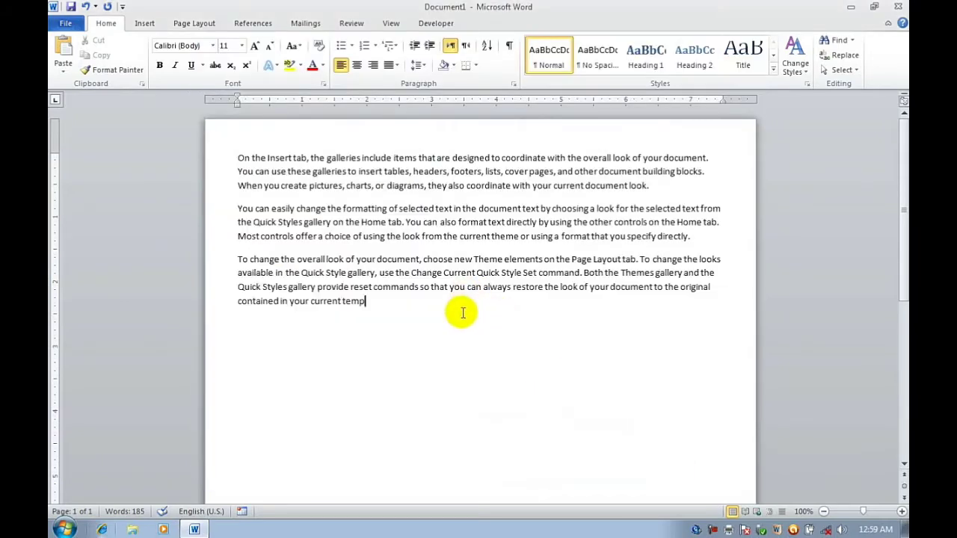
Step: Type =rand() on a new line, leaving it unexpanded, and show the document Info page
key(Return)
text(=ra)
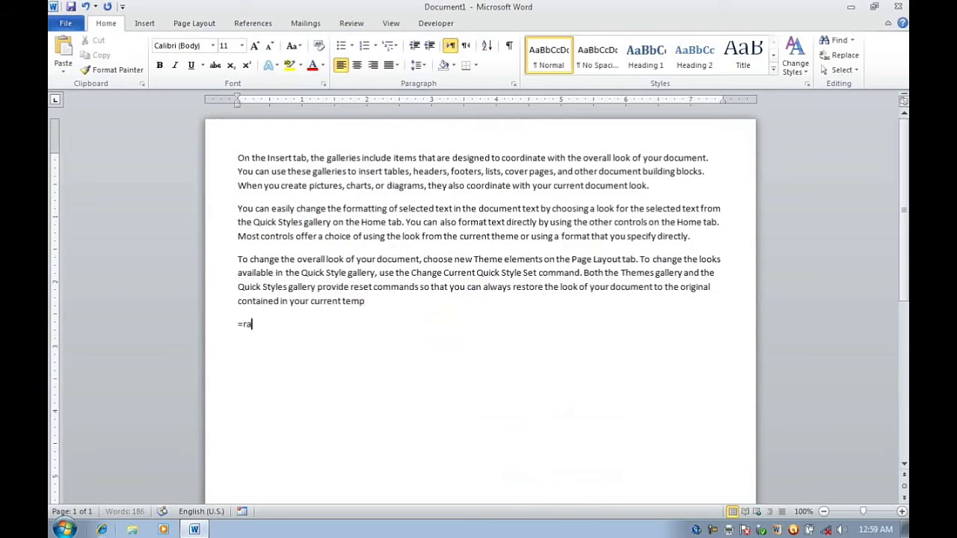
text(nd())
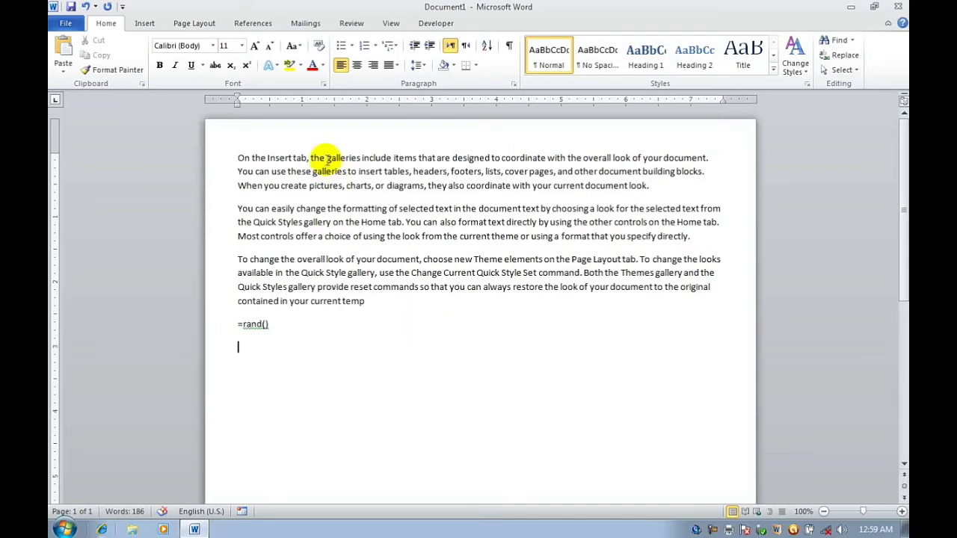
click(66, 23)
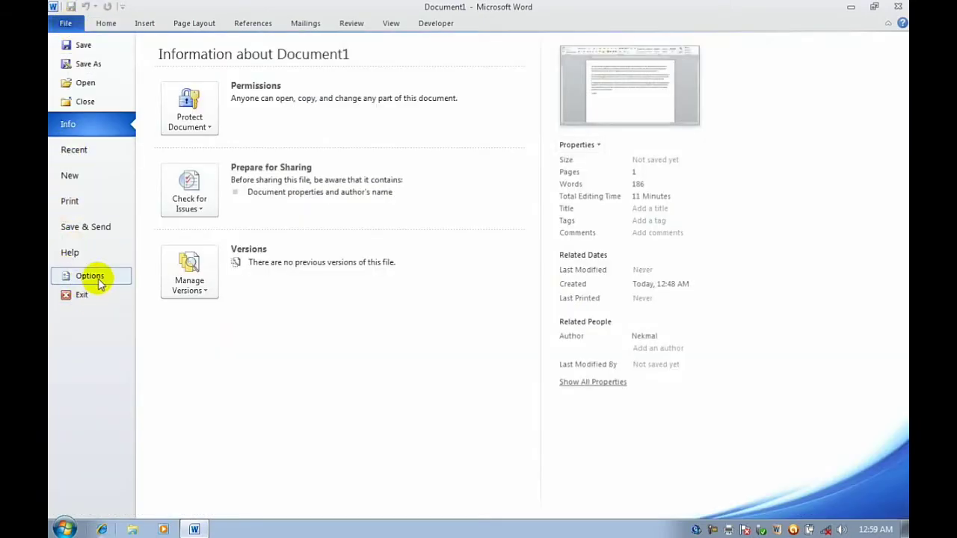
Step: Re-enable 'Replace text as you type' so =rand() expands into three paragraphs, reaching 370 words
click(92, 275)
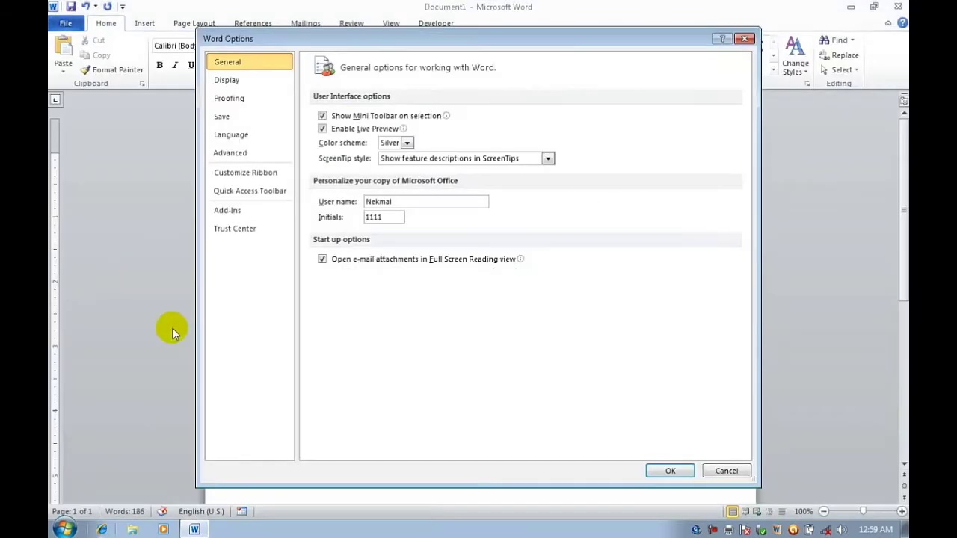
click(240, 98)
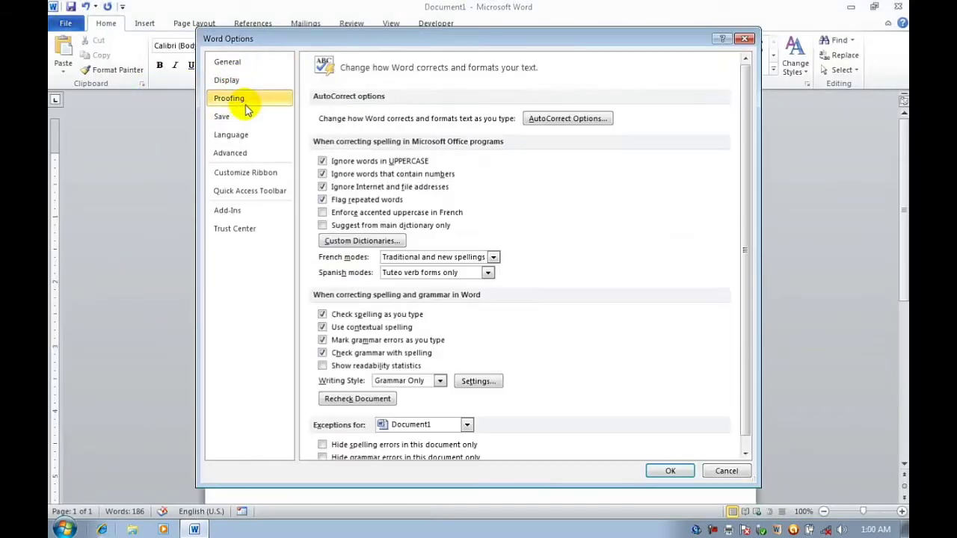
click(568, 118)
click(377, 229)
click(382, 229)
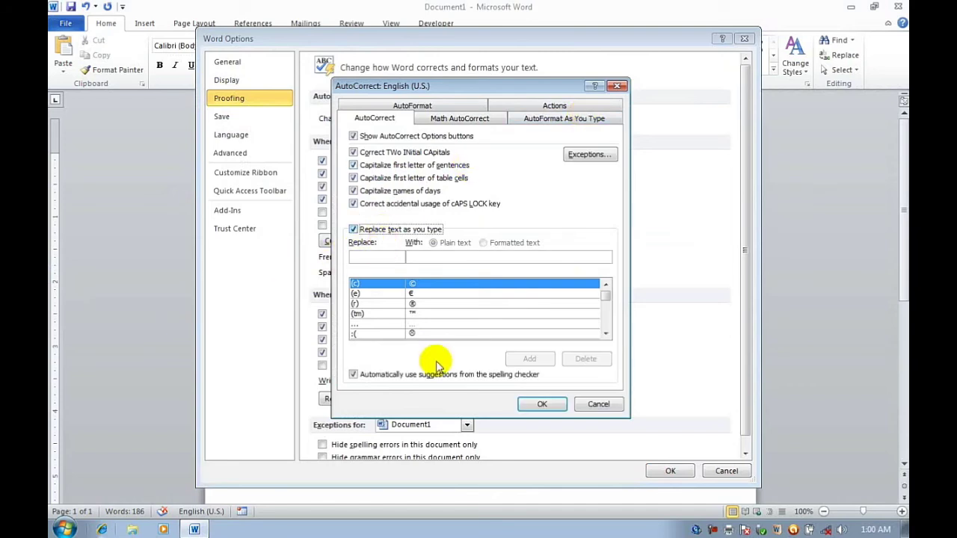
click(542, 404)
click(668, 471)
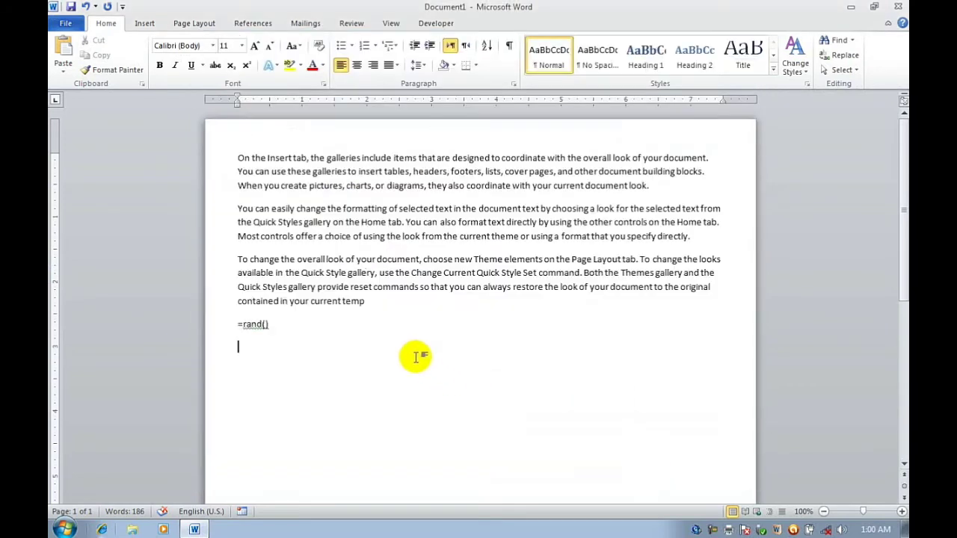
key(Return)
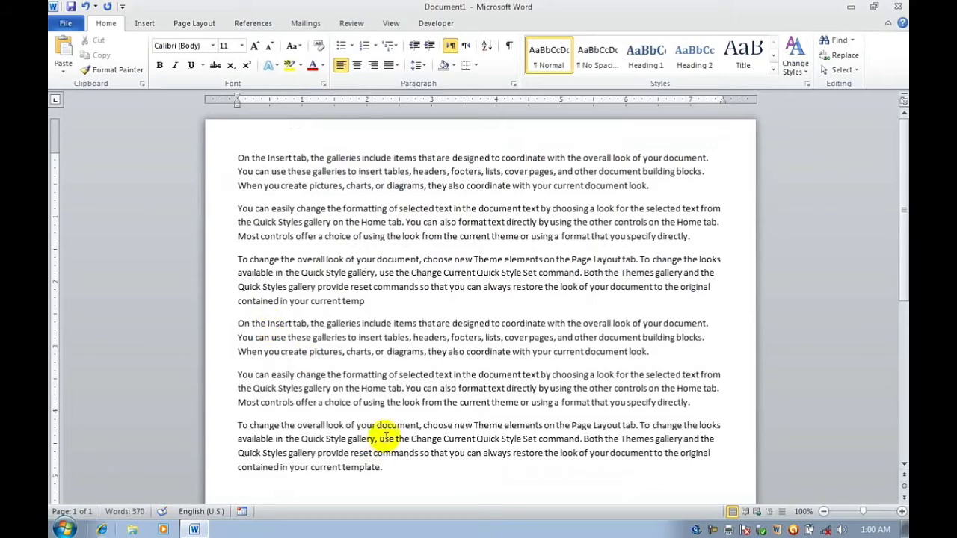
click(66, 22)
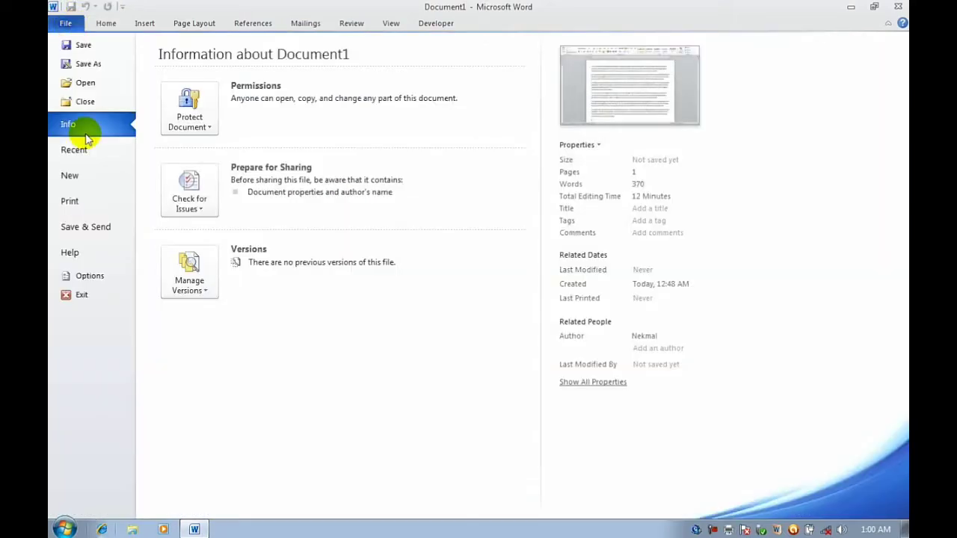
Step: Add an AutoCorrect entry replacing 'a' with 'i am an afghan'
click(90, 275)
click(227, 99)
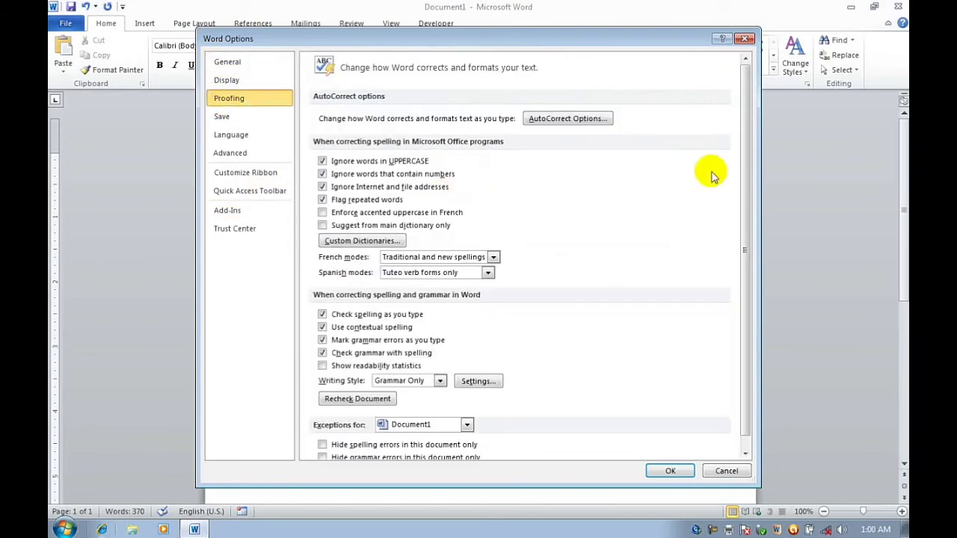
click(559, 117)
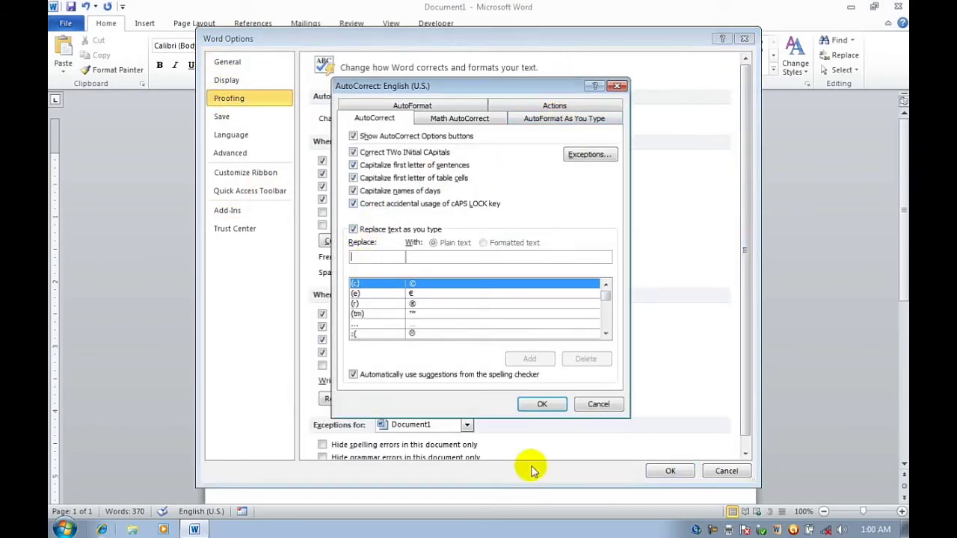
text(a)
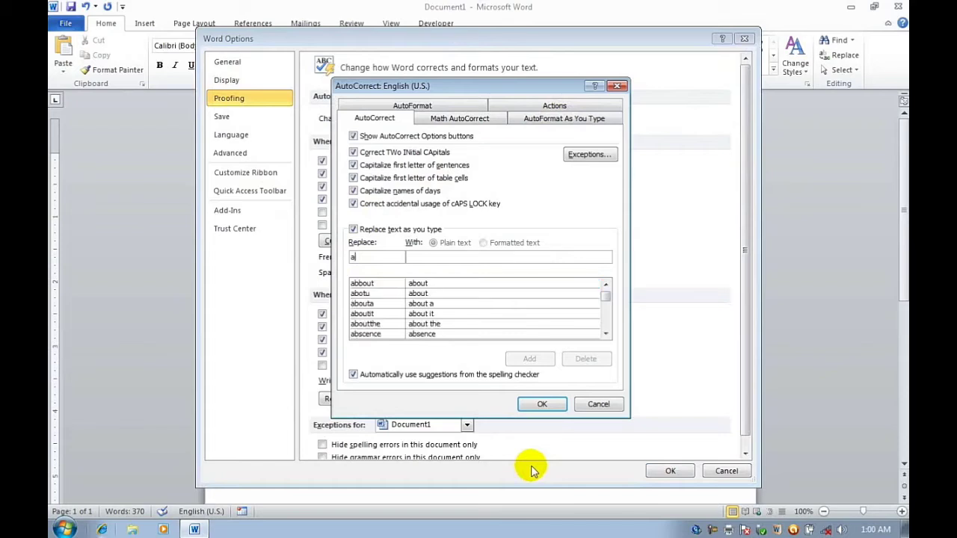
click(431, 258)
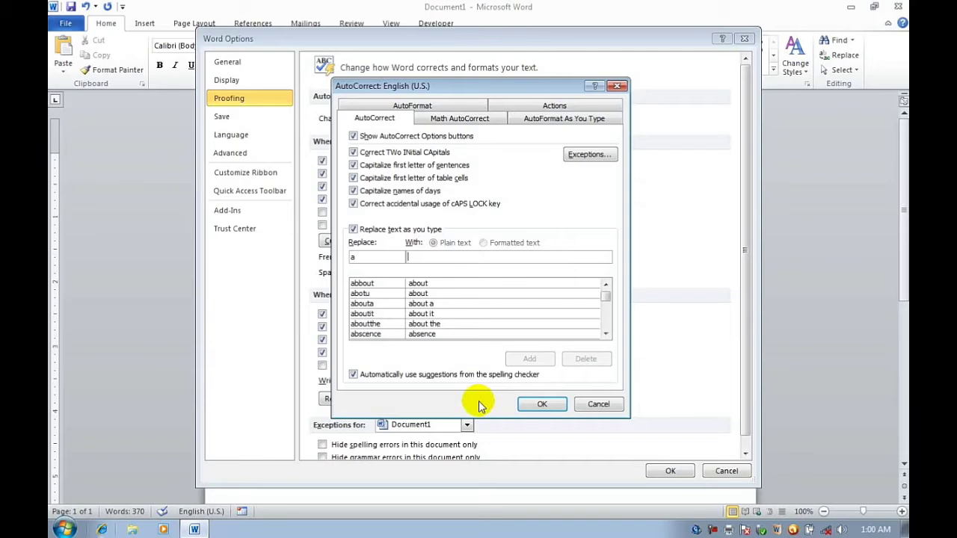
text(i am a afghan)
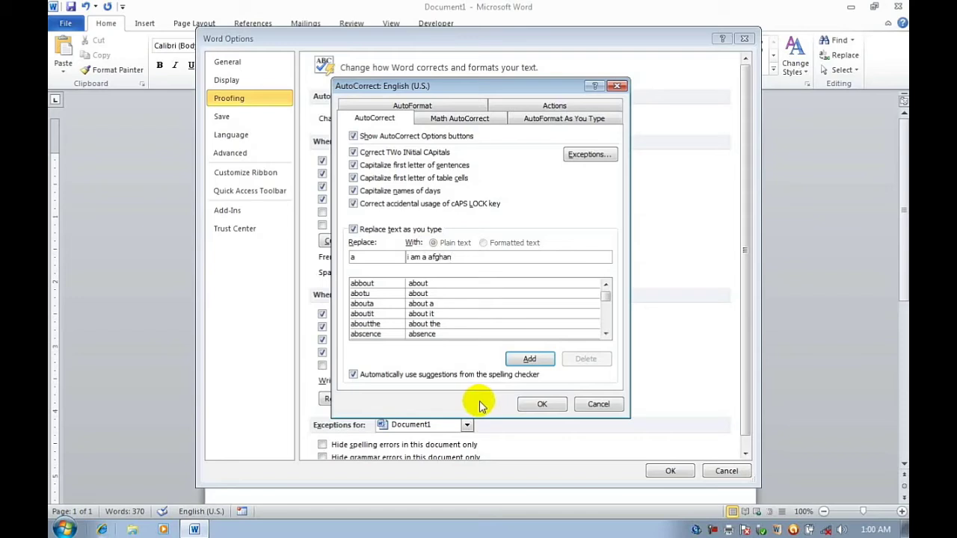
click(528, 360)
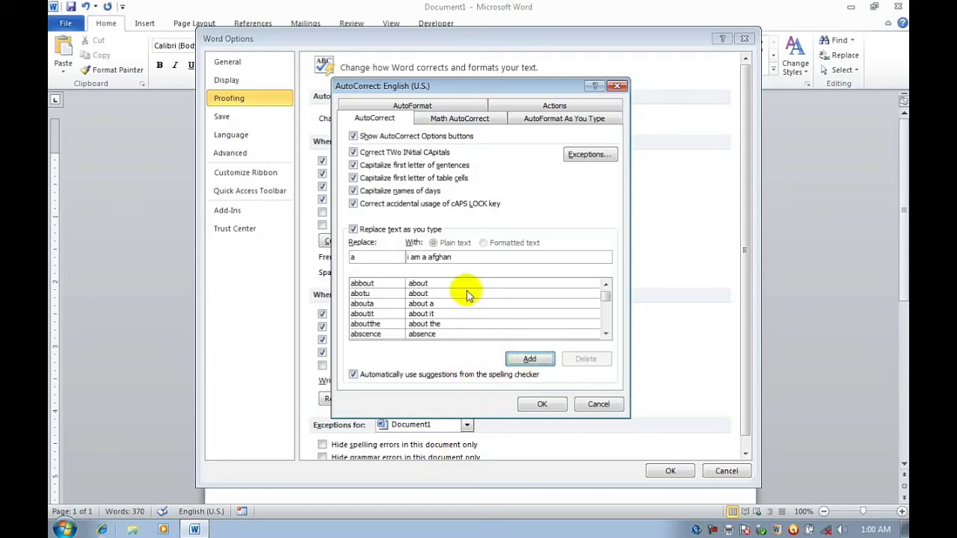
click(428, 257)
text(n)
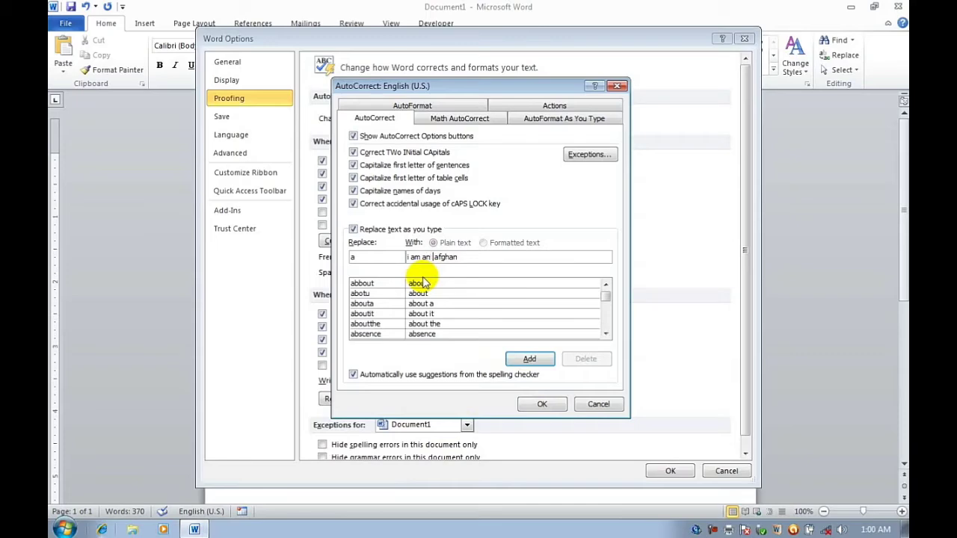
click(538, 361)
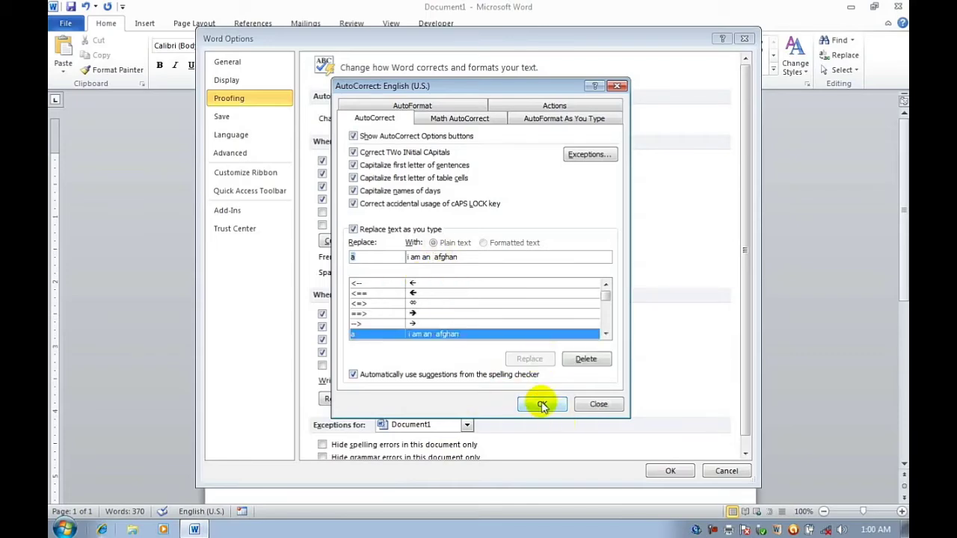
click(543, 404)
click(671, 471)
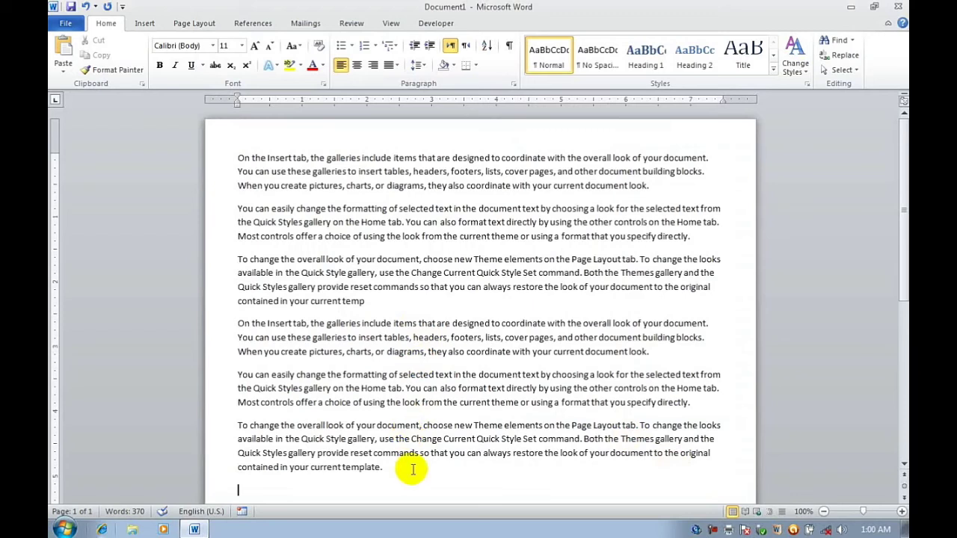
Step: Type 'a' to produce the line 'I am an afghan', select it, and check the 374-word count
text(a)
key(Return)
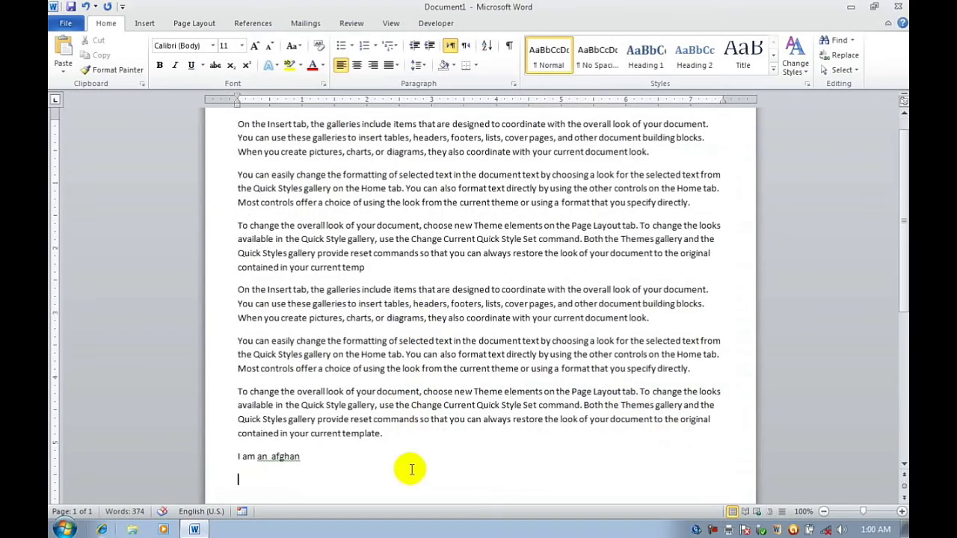
drag(300, 459, 214, 456)
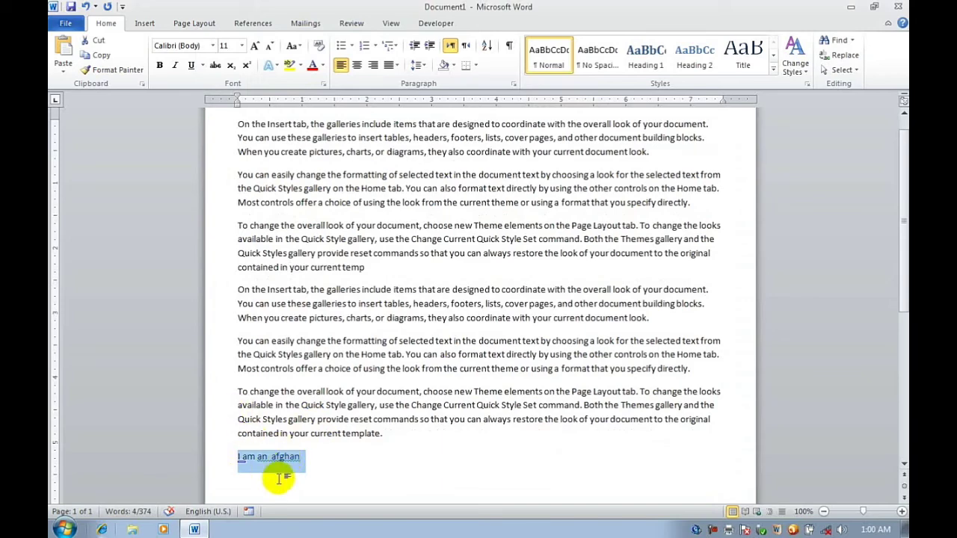
click(65, 23)
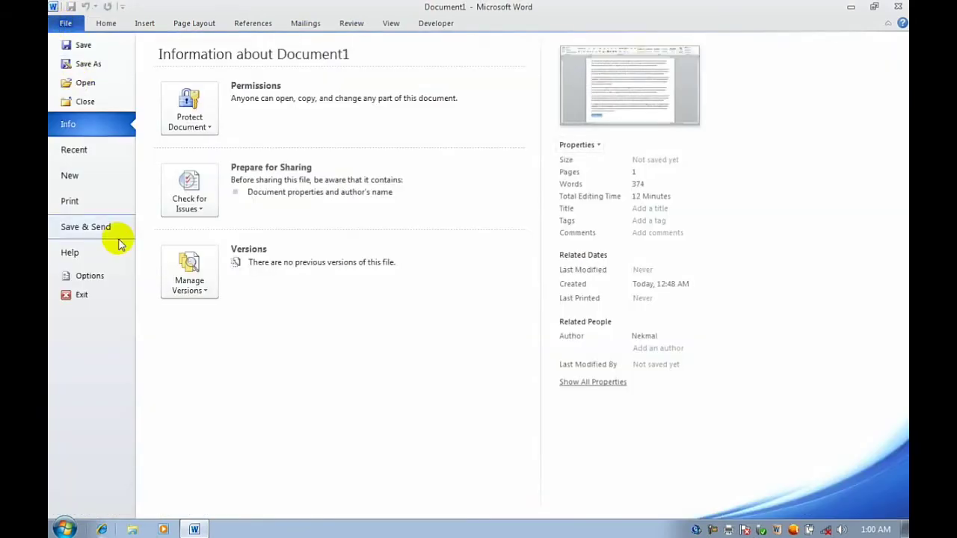
Step: Compare Plain text and Formatted text for the replacement sentence, then cancel both dialogs
click(96, 278)
click(237, 103)
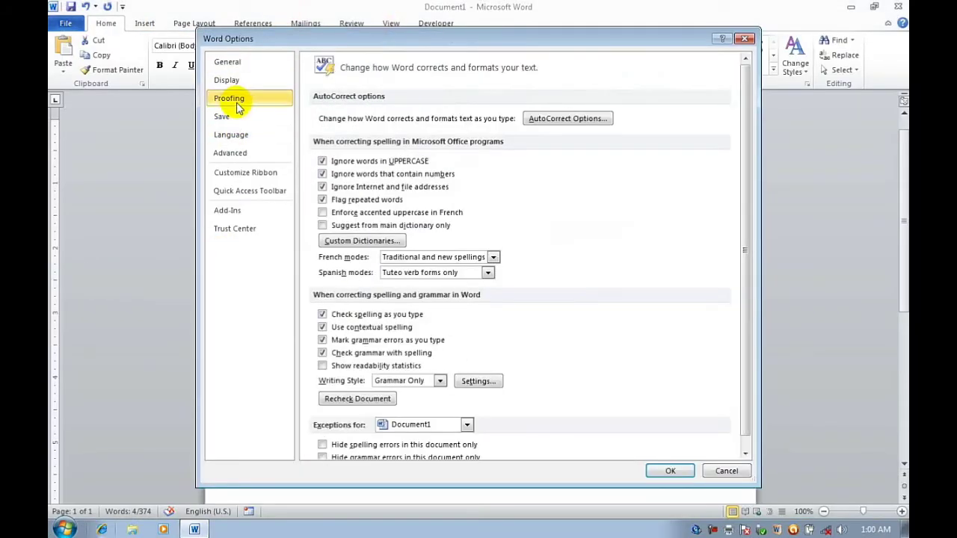
click(555, 120)
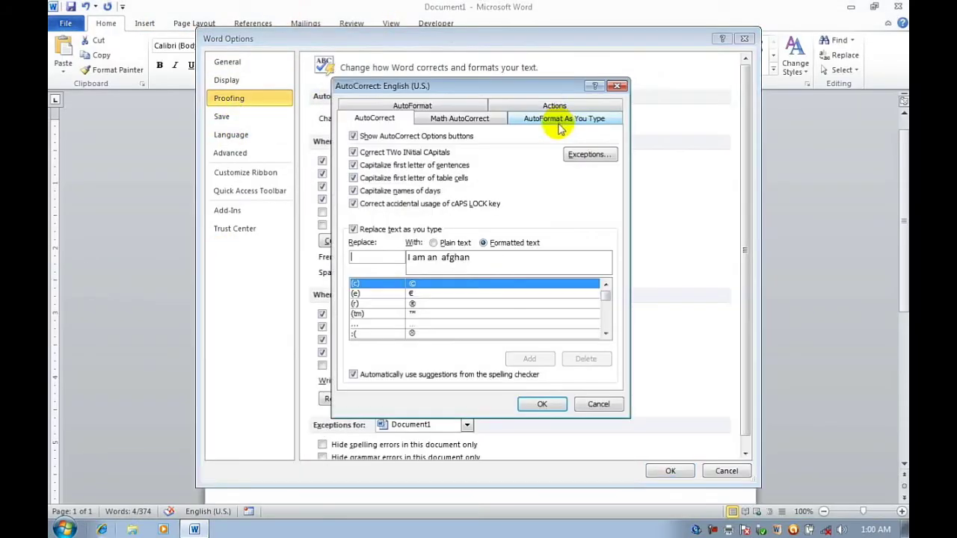
click(451, 247)
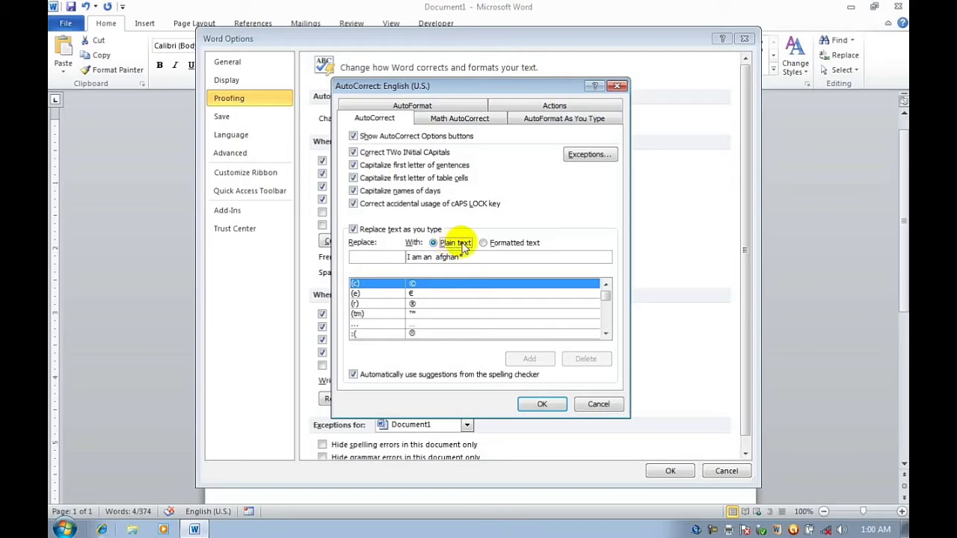
click(484, 243)
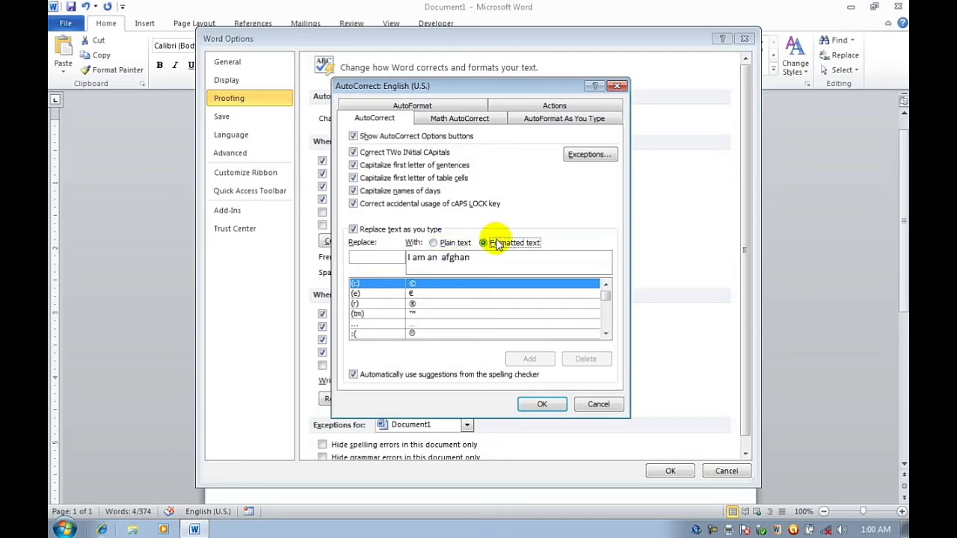
click(438, 243)
click(497, 247)
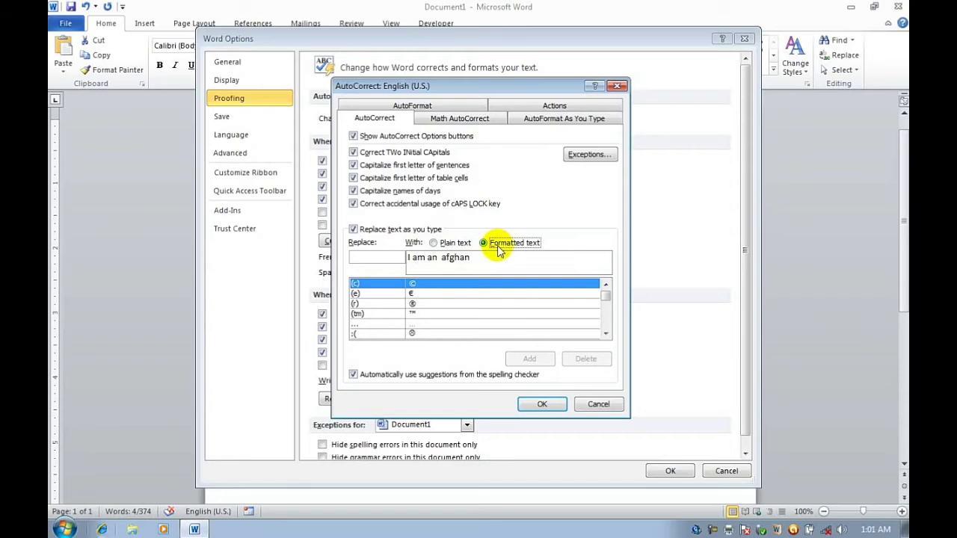
click(460, 245)
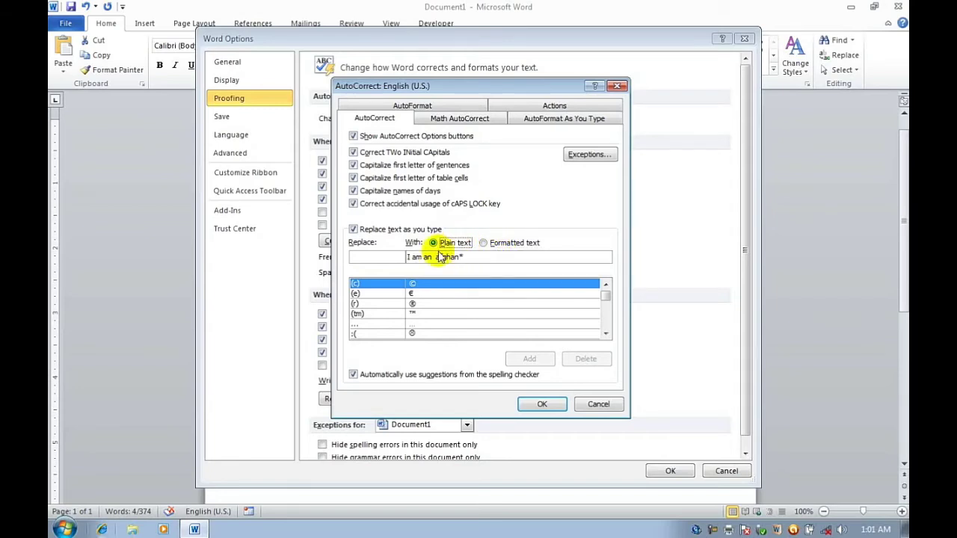
drag(462, 256, 385, 257)
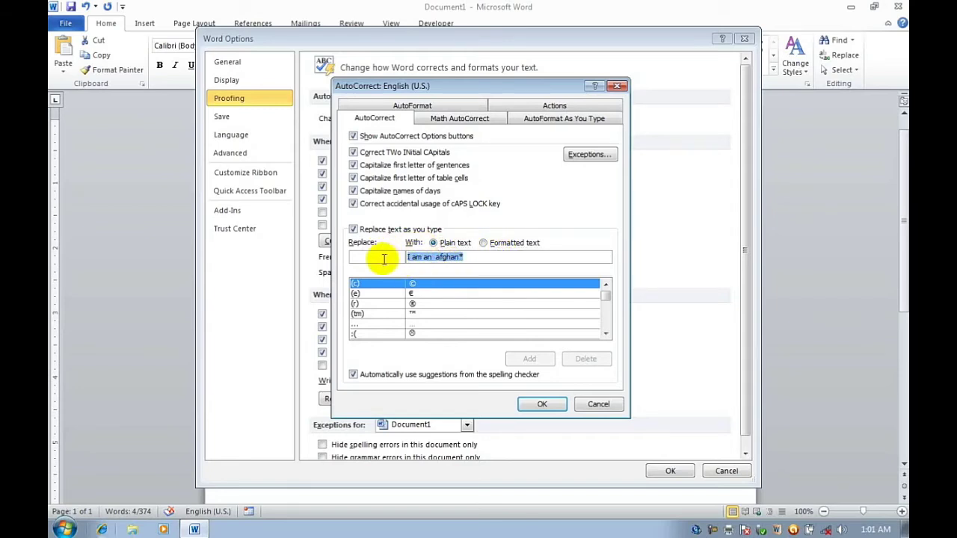
click(598, 404)
click(727, 471)
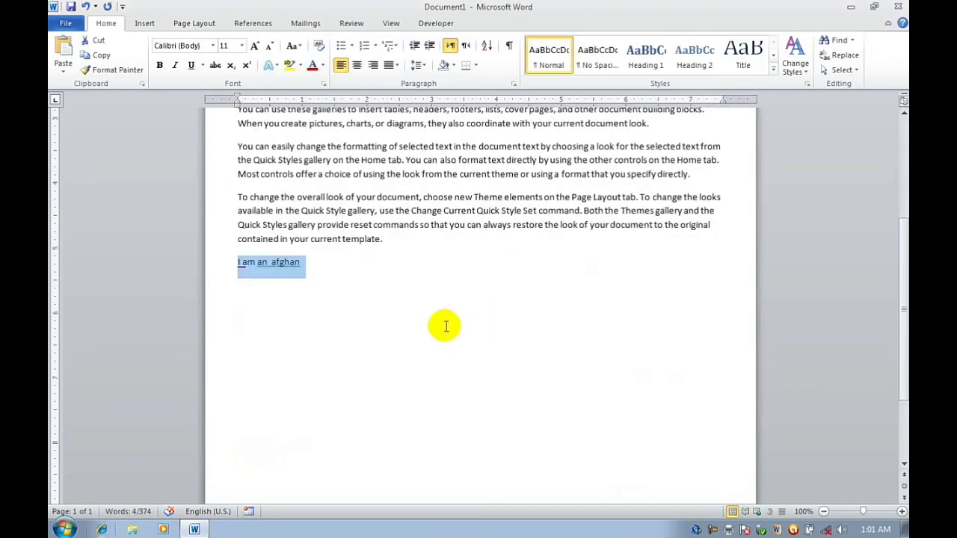
Step: Type a +====+====+ pattern below the sentence to create a four-column table, adding rows
click(436, 320)
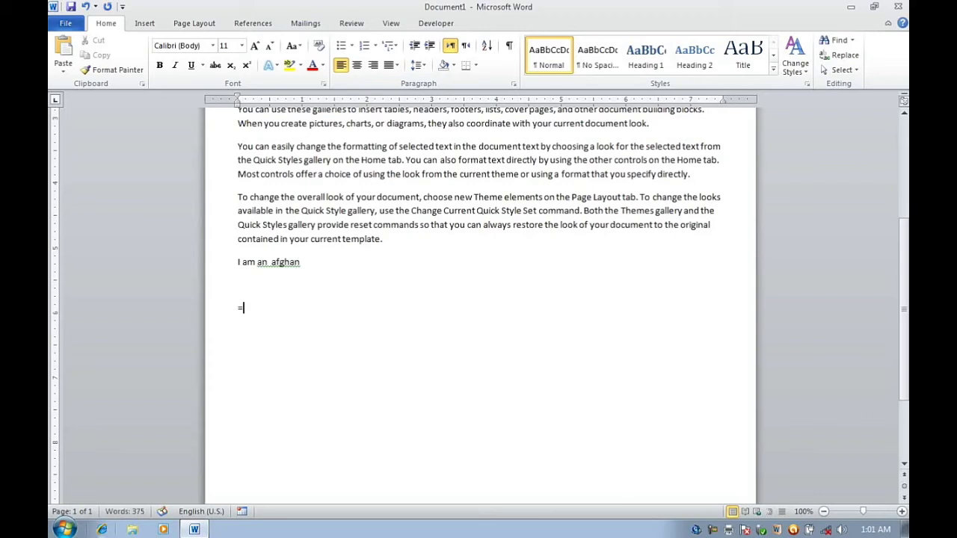
text(=======)
text(===+=========)
key(BackSpace)
text(+)
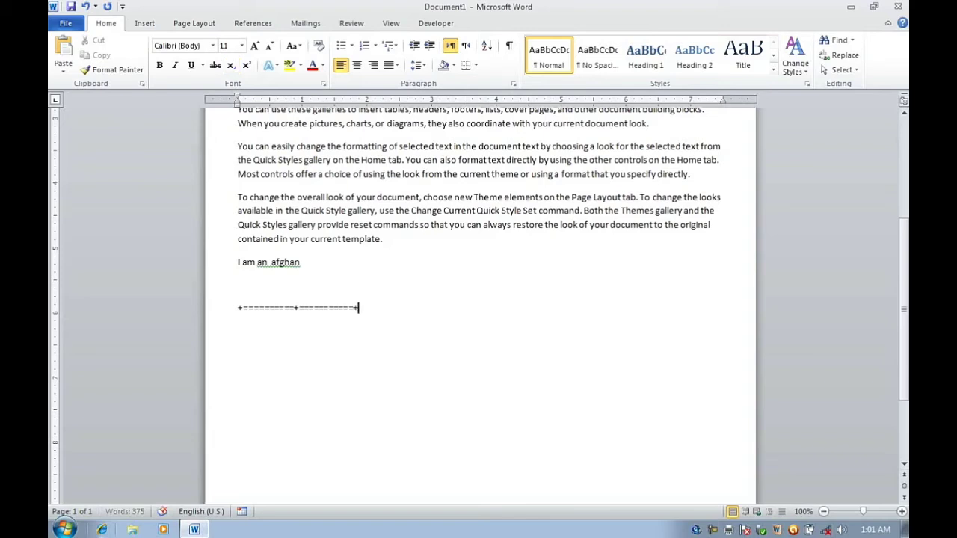
text(==========+==========+)
text(===========+============)
key(Return)
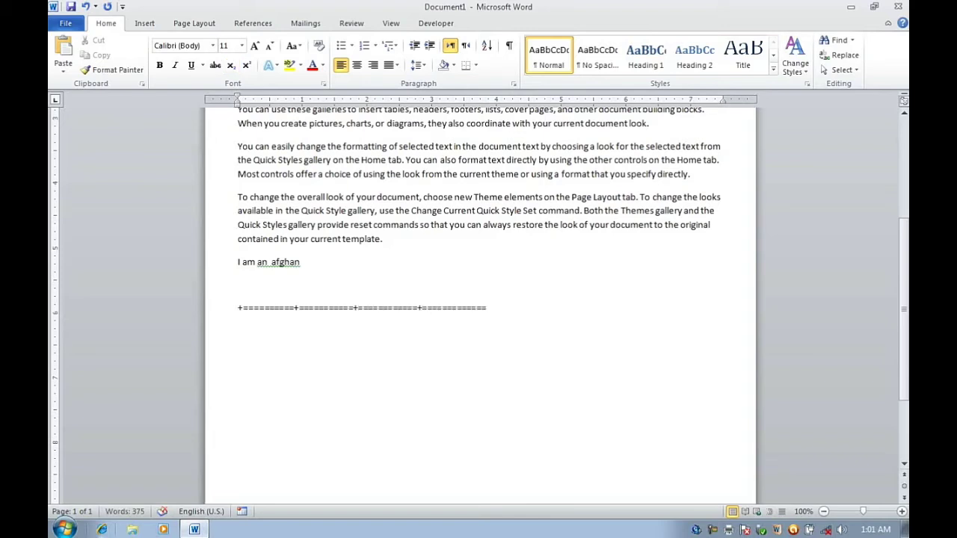
key(BackSpace)
text(+)
key(Return)
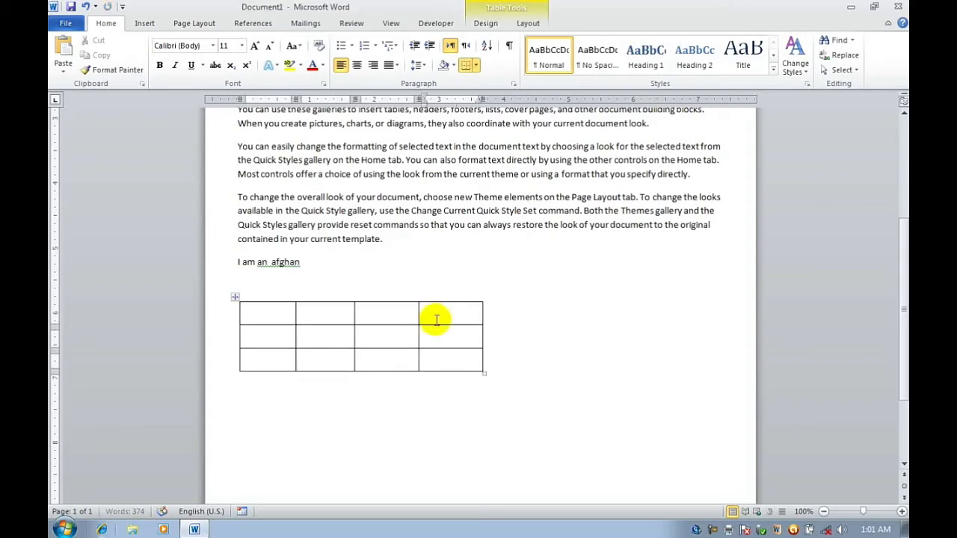
key(Tab)
key(Tab)
key(Tab)
Step: Apply the light blue banded table style to the table
click(234, 298)
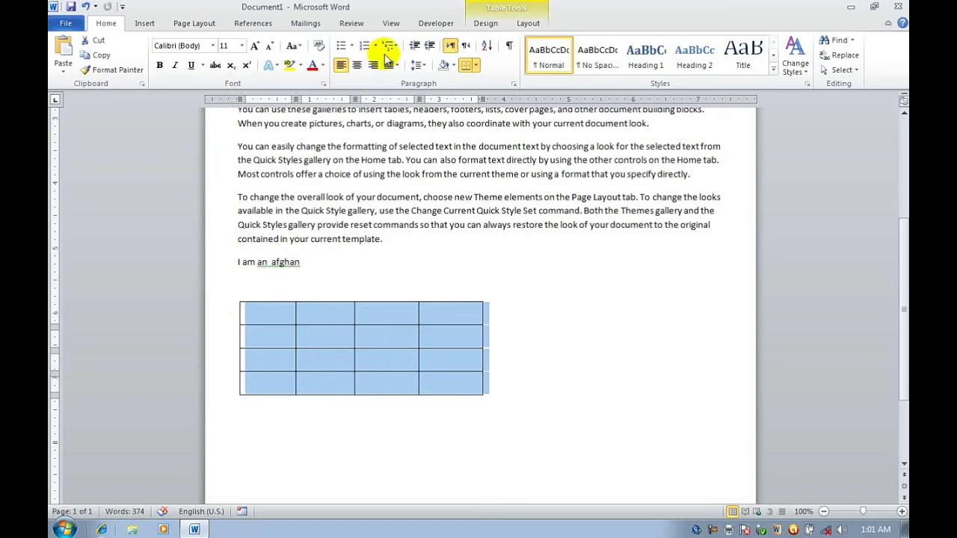
click(527, 23)
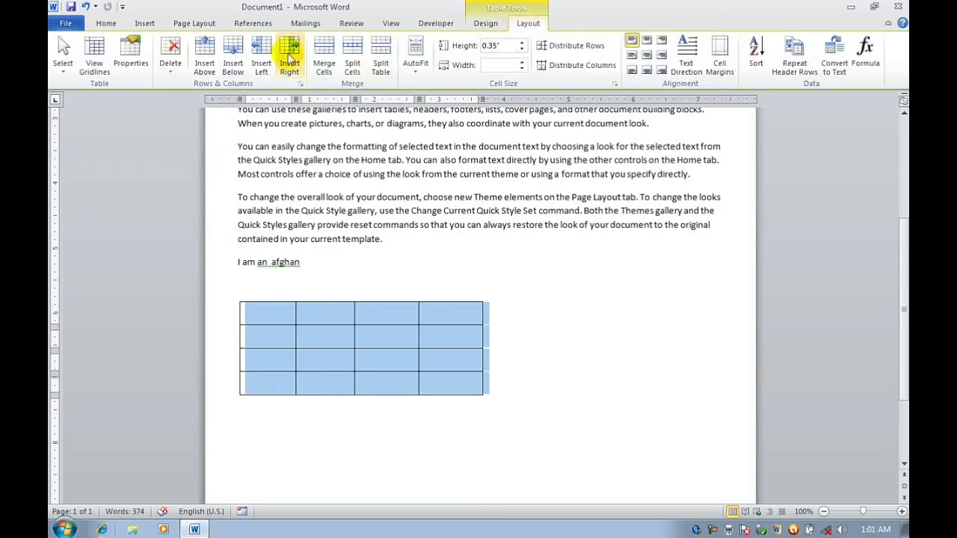
click(485, 24)
click(333, 60)
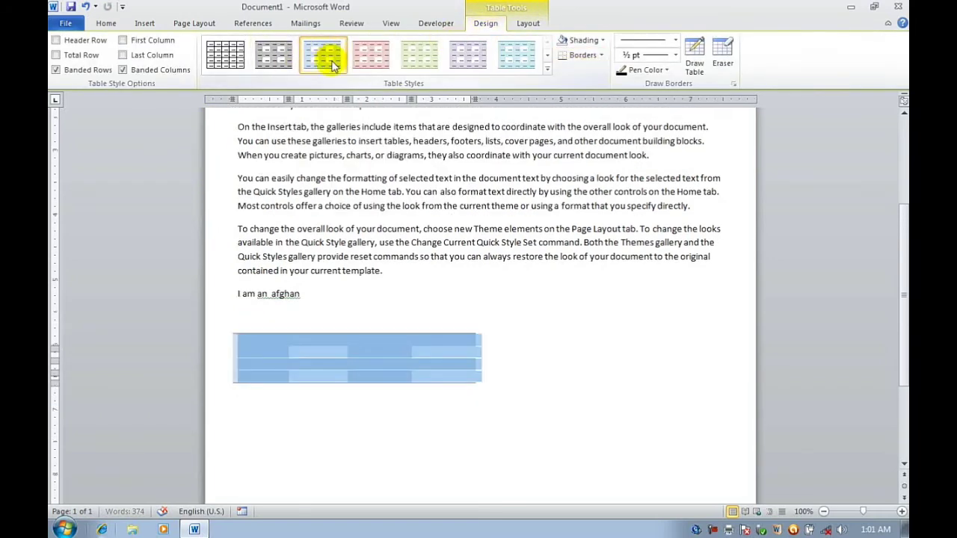
click(310, 367)
Step: Fill the header row with Name, Post, Deptno and Hiredate
click(264, 341)
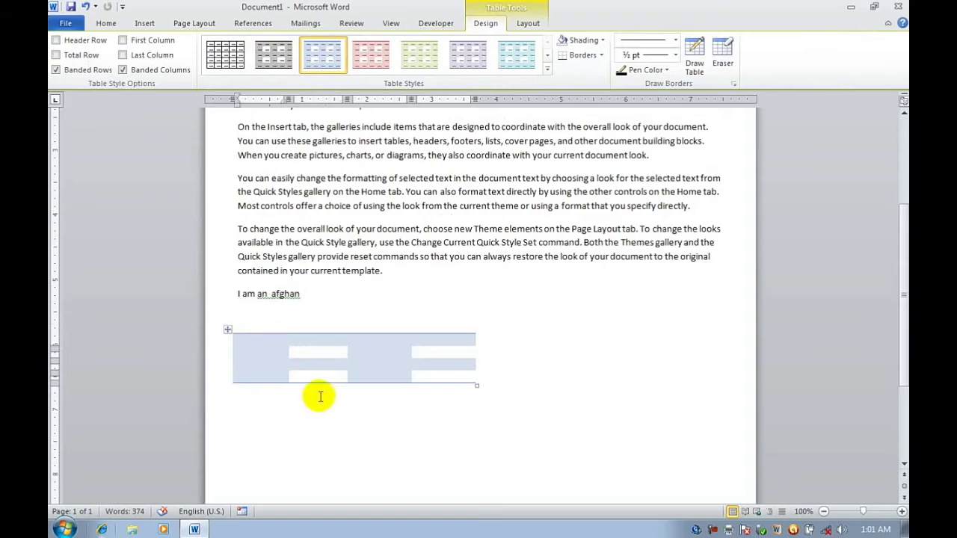
text(Name)
key(Tab)
text(p)
key(Tab)
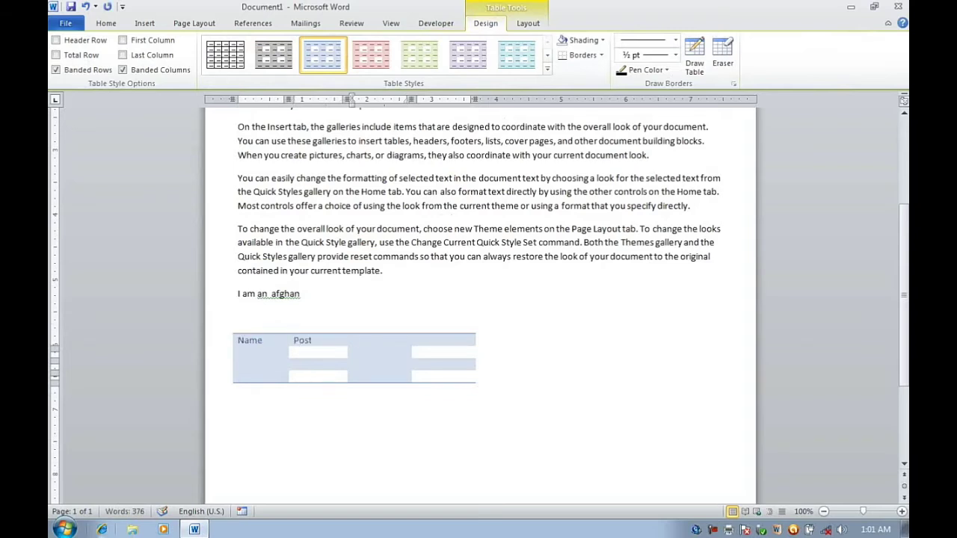
text(de)
text(ptno)
key(Tab)
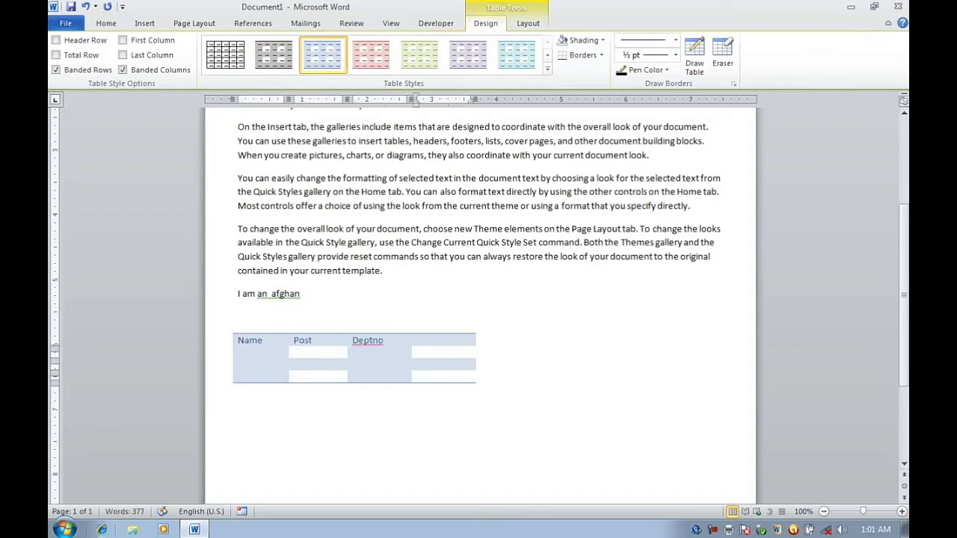
text(h)
text(iredate)
key(Tab)
Step: Fill the first data row with an employee name, Manager, 19 and 1/24/2013
text(ahnad)
key(Tab)
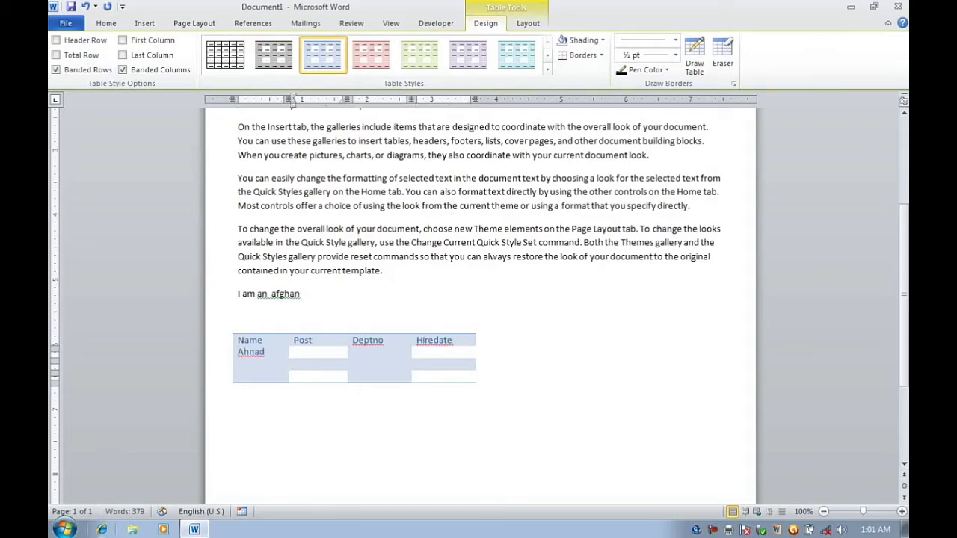
text(manager)
key(Tab)
text(19)
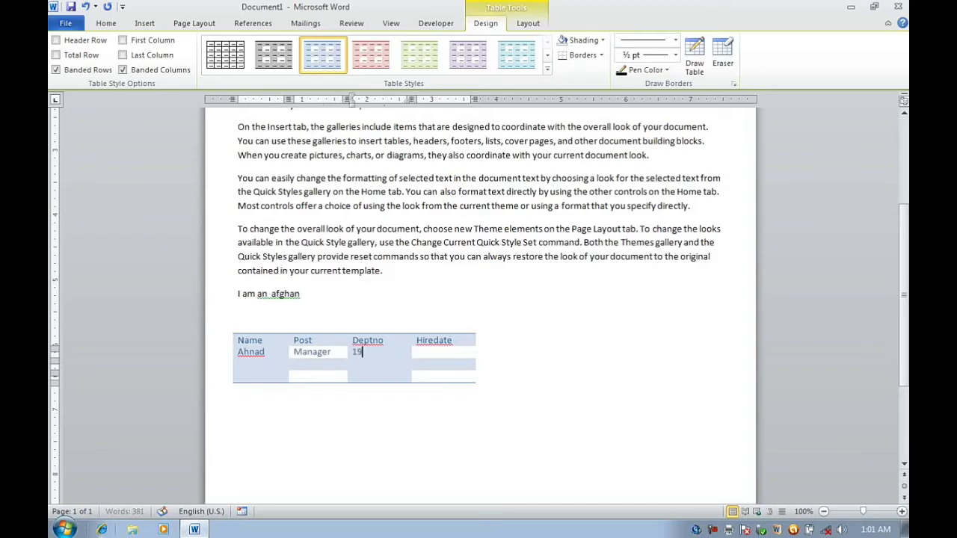
key(Tab)
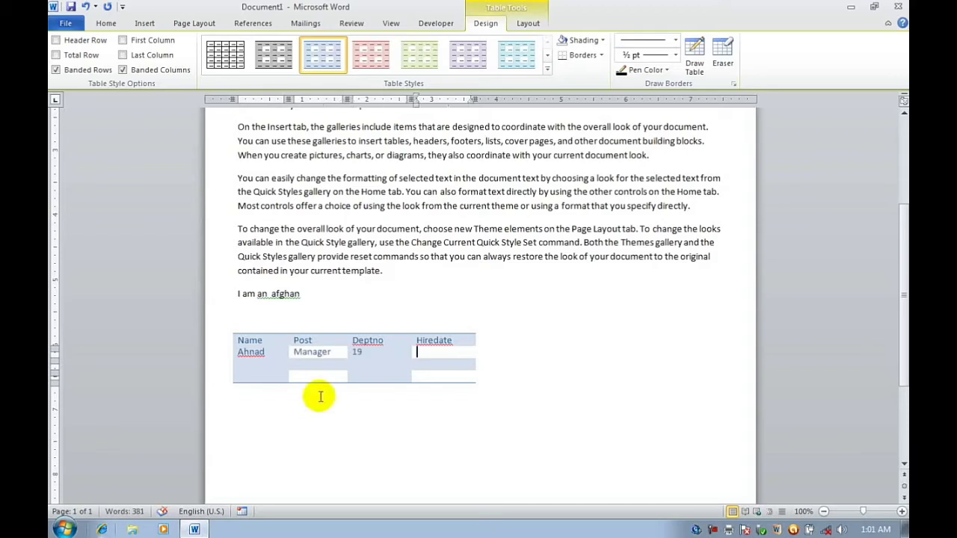
text(1/2)
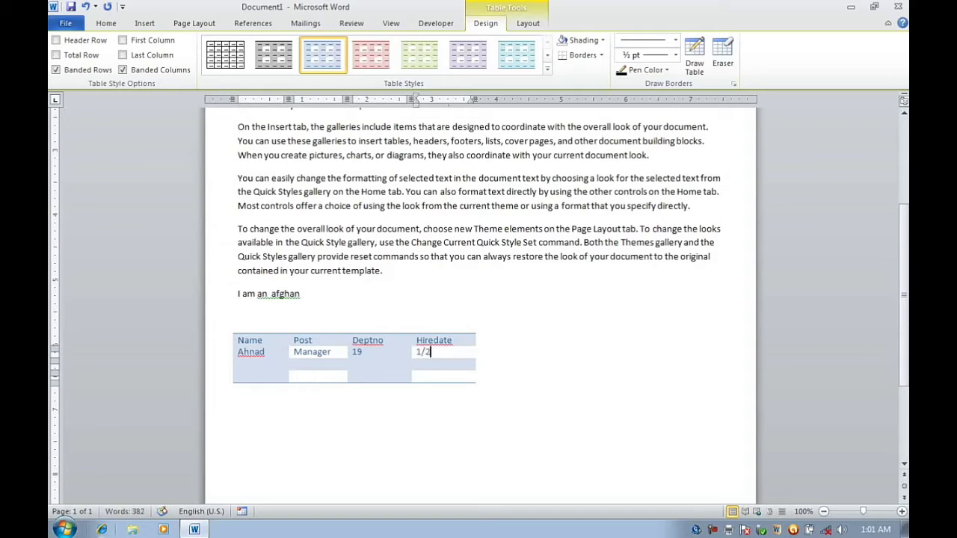
text(4/20)
text(13)
key(Tab)
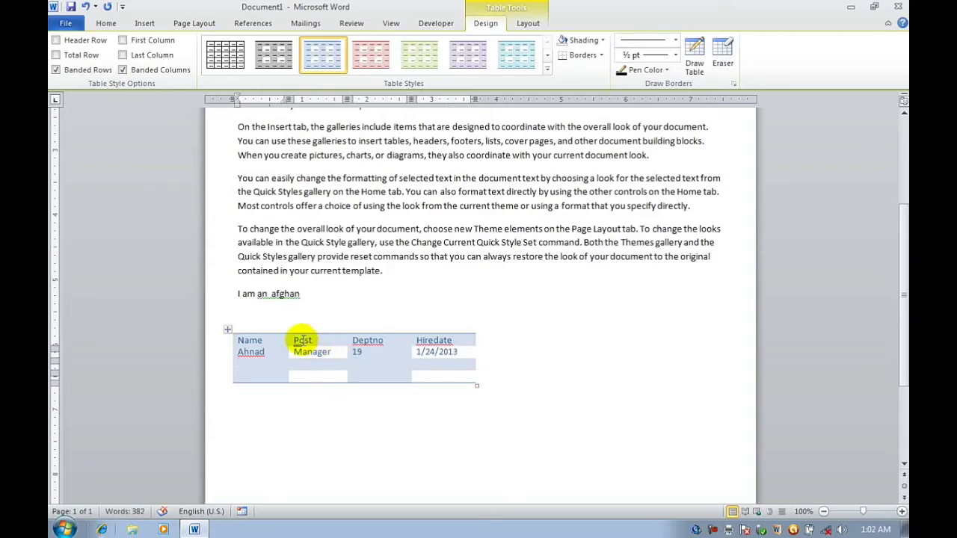
click(227, 329)
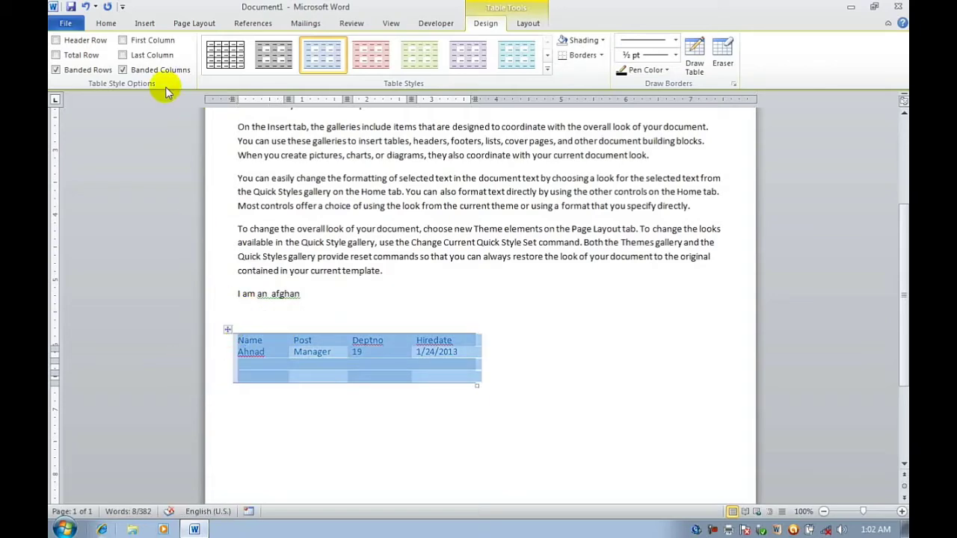
Step: Create an AutoCorrect entry 'aa' that inserts the selected table as formatted text
click(66, 23)
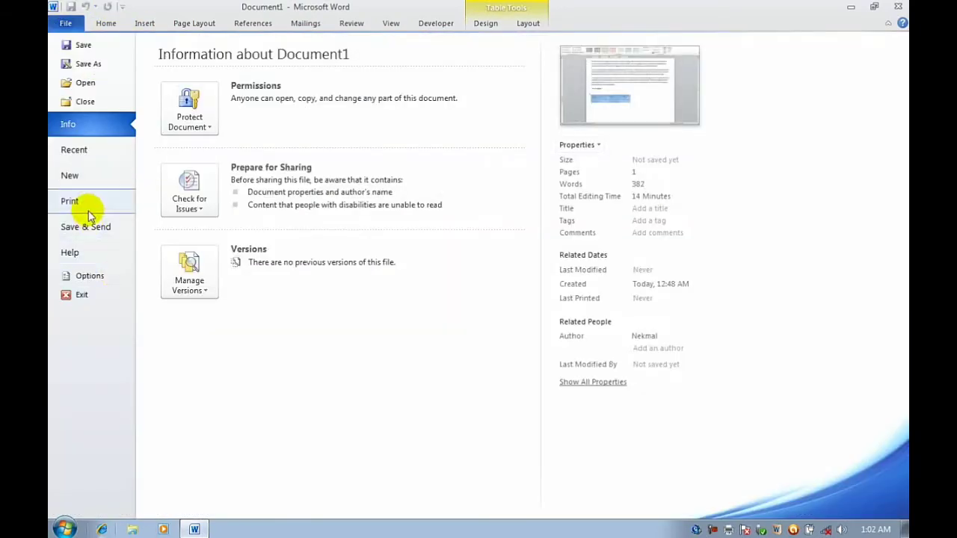
click(109, 276)
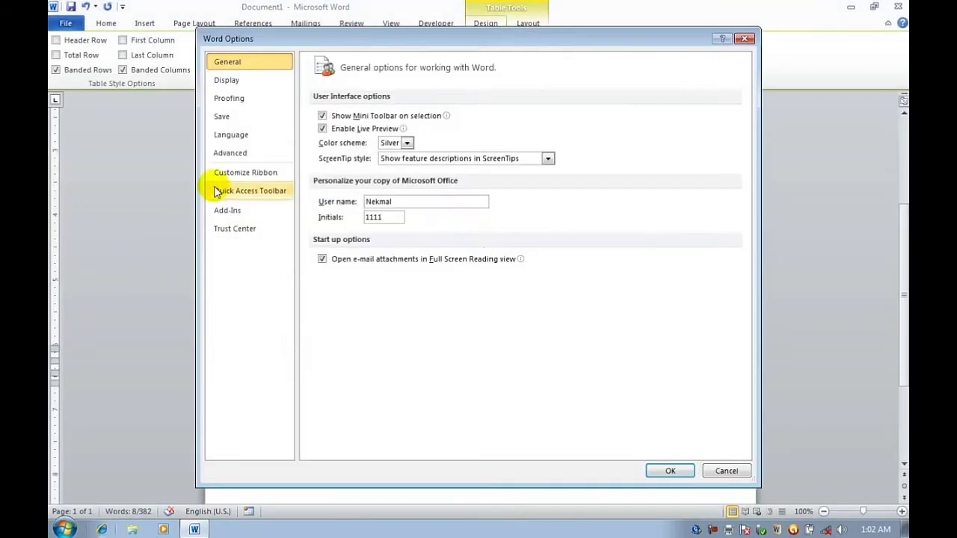
click(230, 105)
click(562, 118)
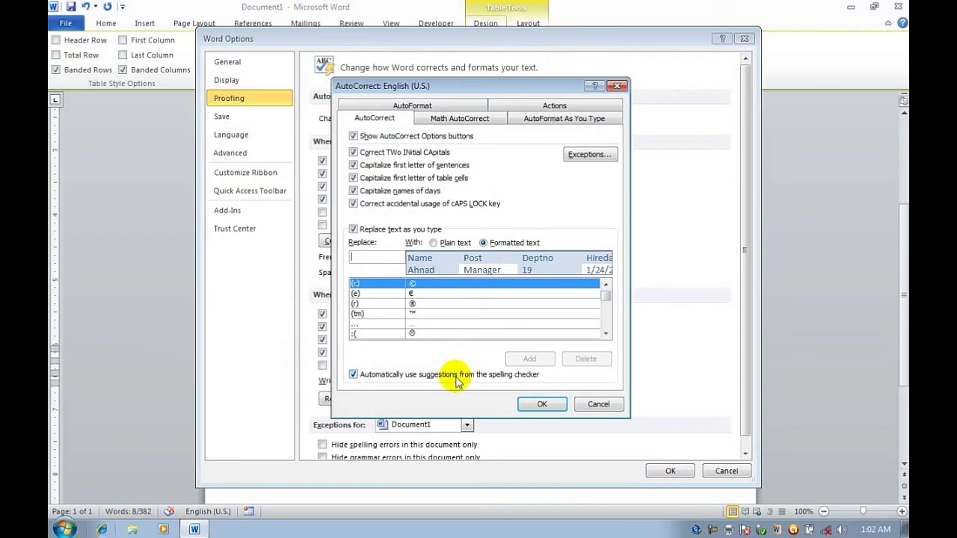
text(aa)
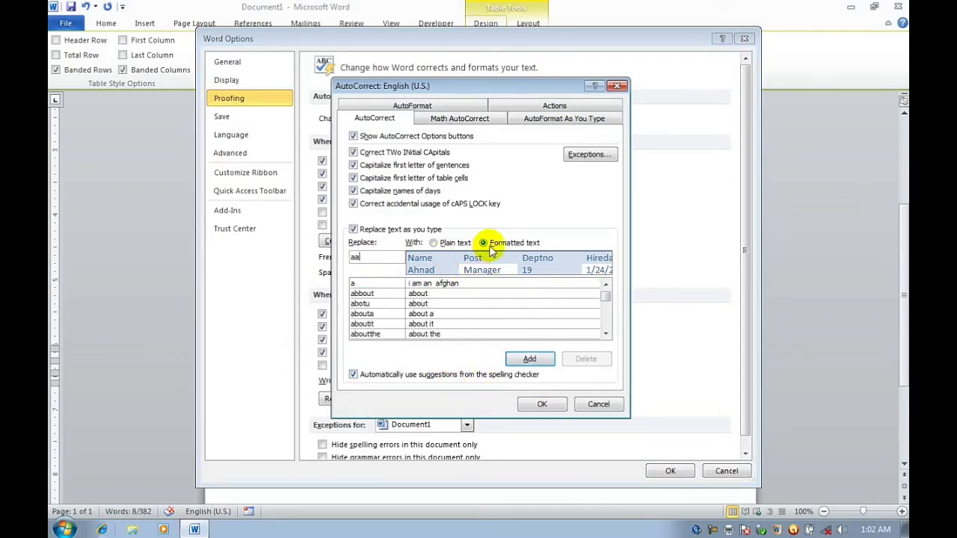
click(454, 243)
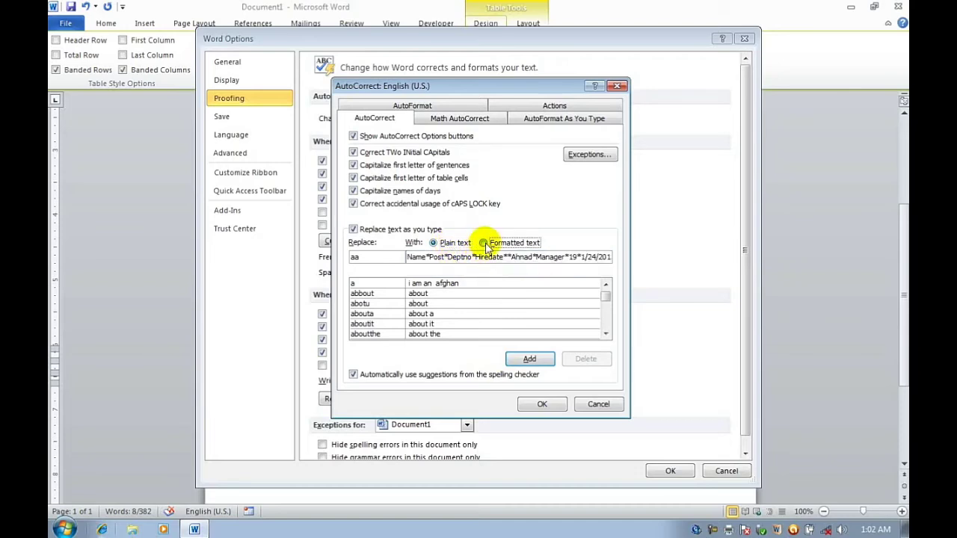
click(484, 243)
click(527, 358)
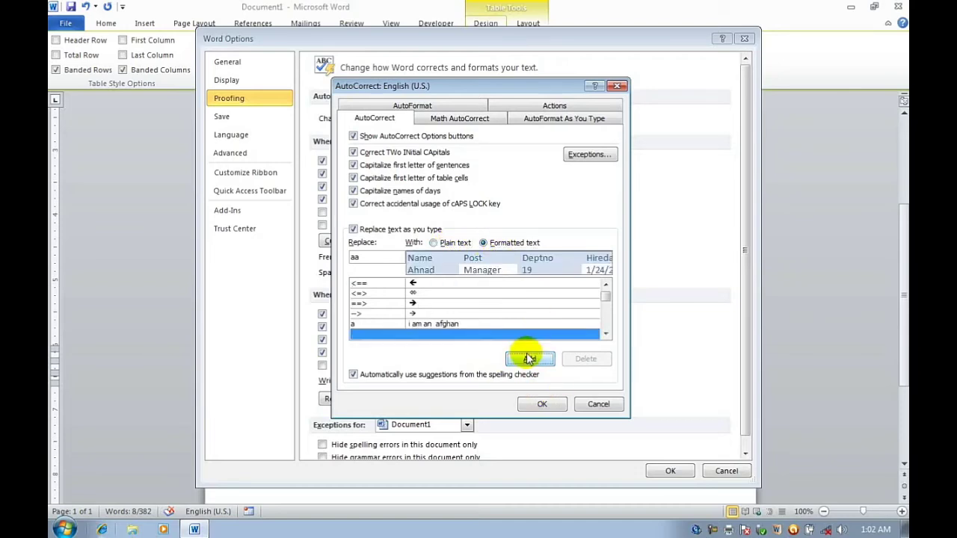
click(542, 405)
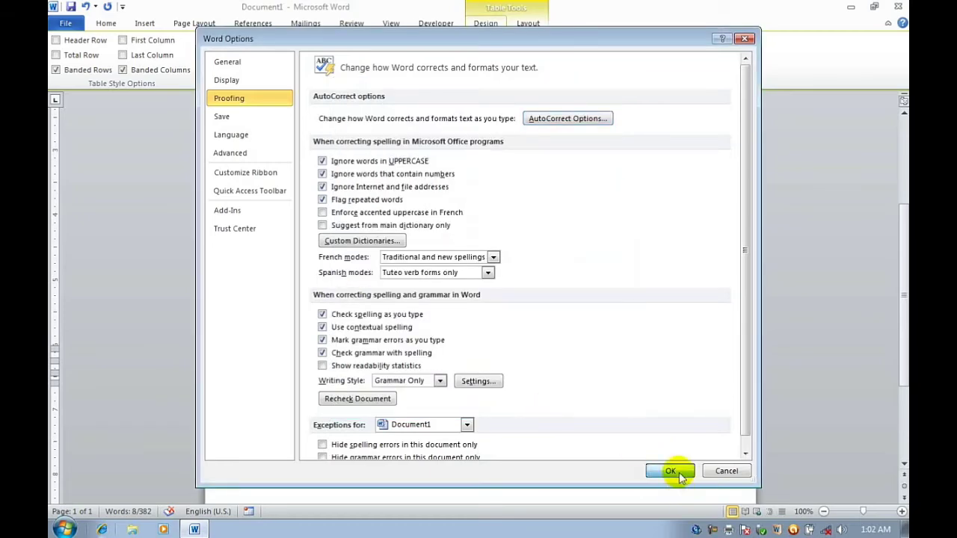
click(670, 471)
Step: Type aa on a new line below the table to insert a second copy
key(Return)
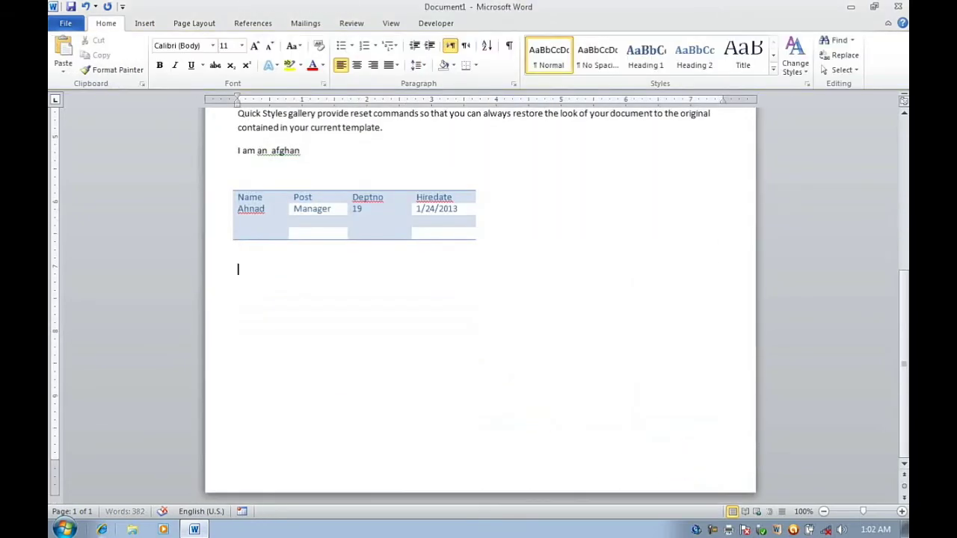
text(aa)
key(Return)
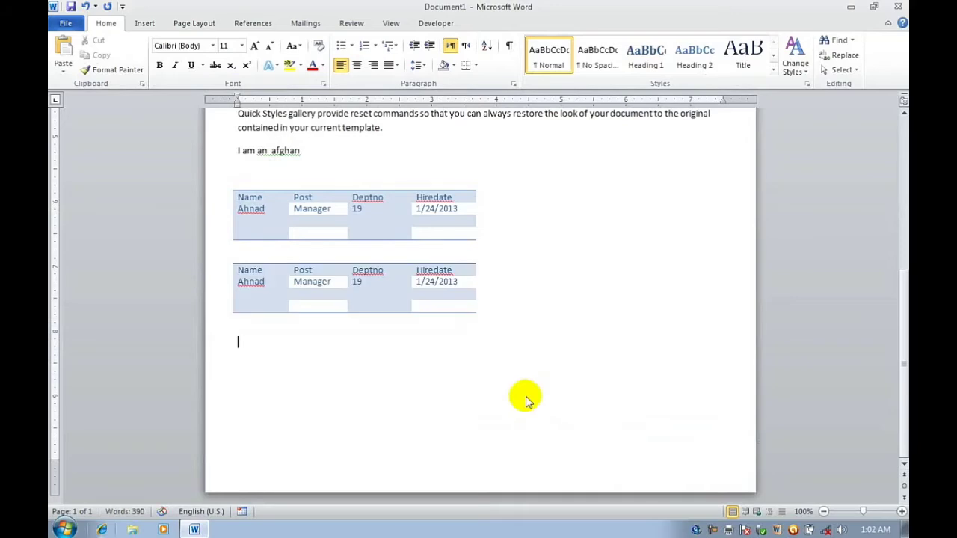
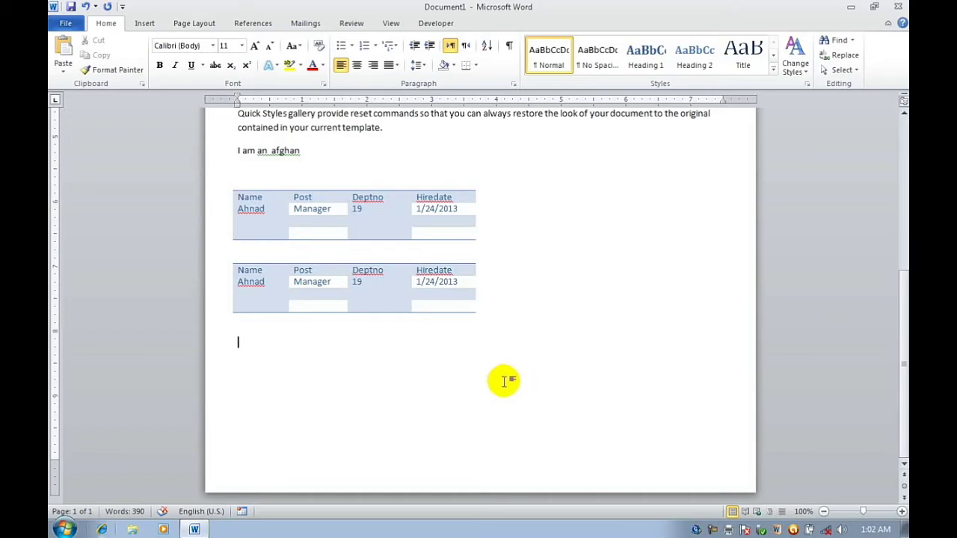
Step: Select the whole second table, then deselect it
mouse_move(331, 299)
click(231, 259)
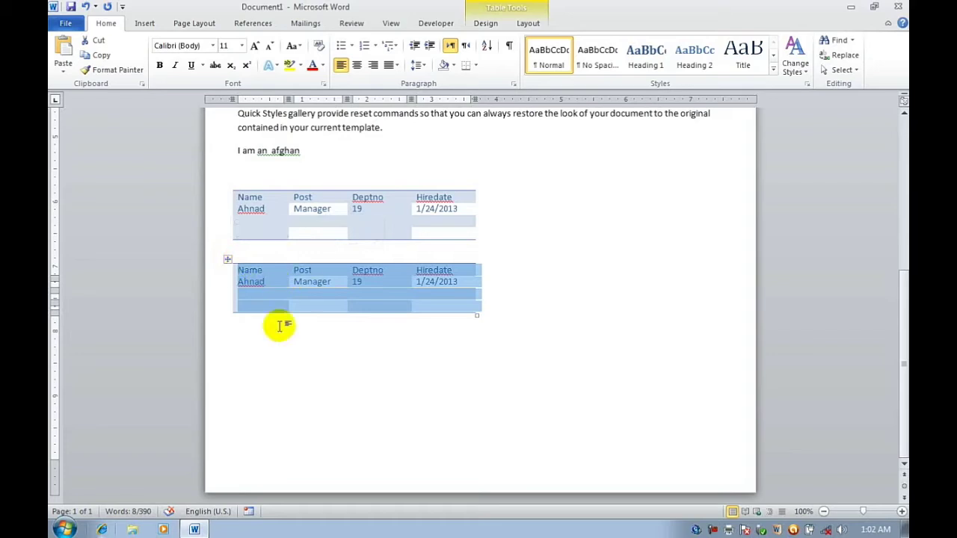
click(409, 373)
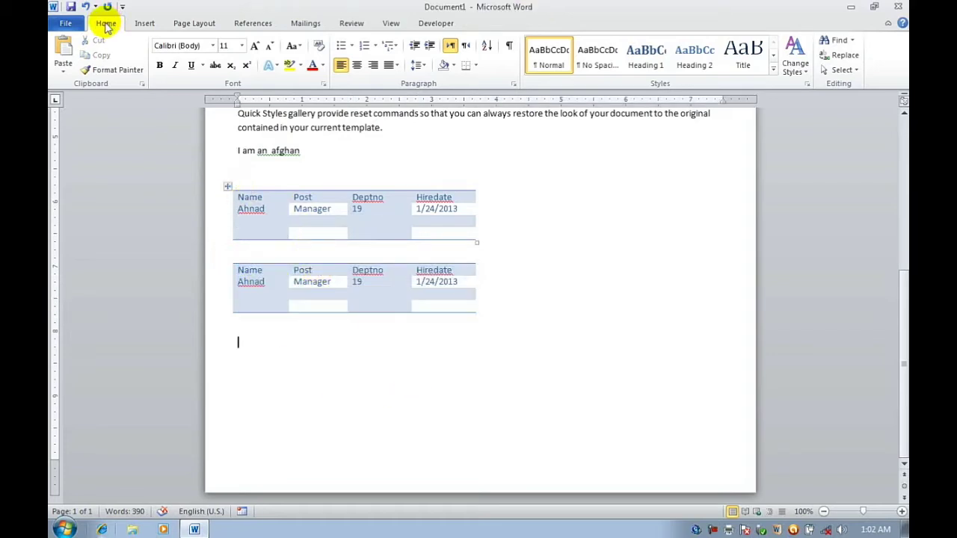
Step: Look at the AutoCorrect settings under Word Options > Proofing and close them unchanged
click(65, 25)
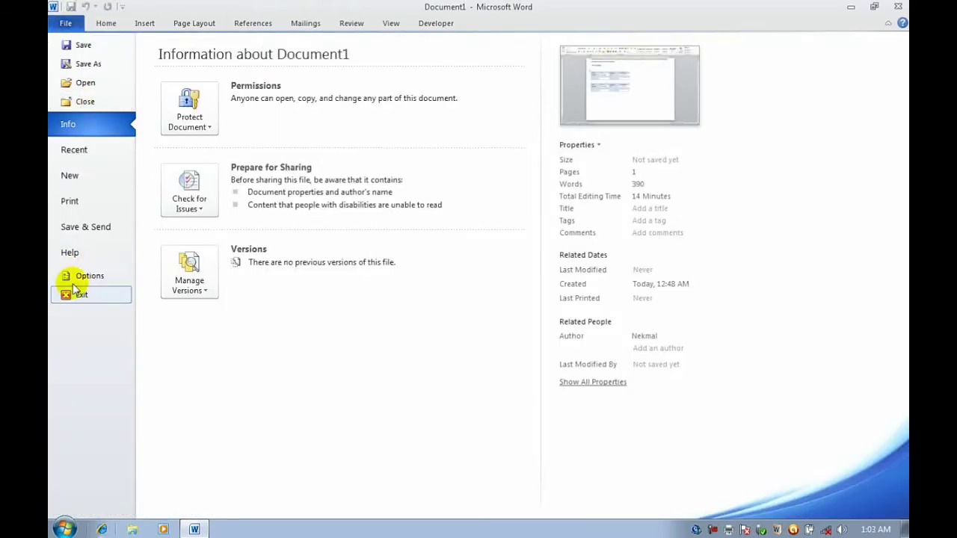
click(95, 277)
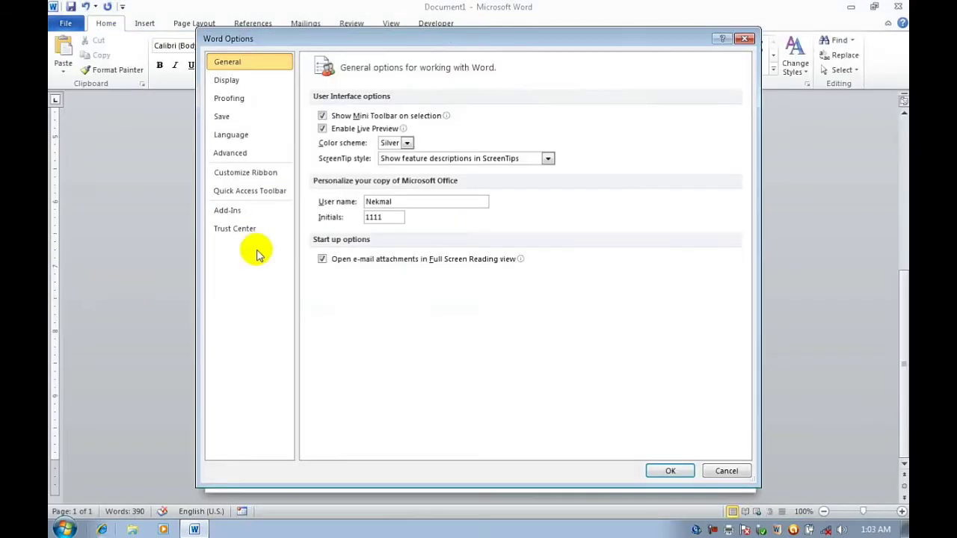
click(246, 98)
click(569, 119)
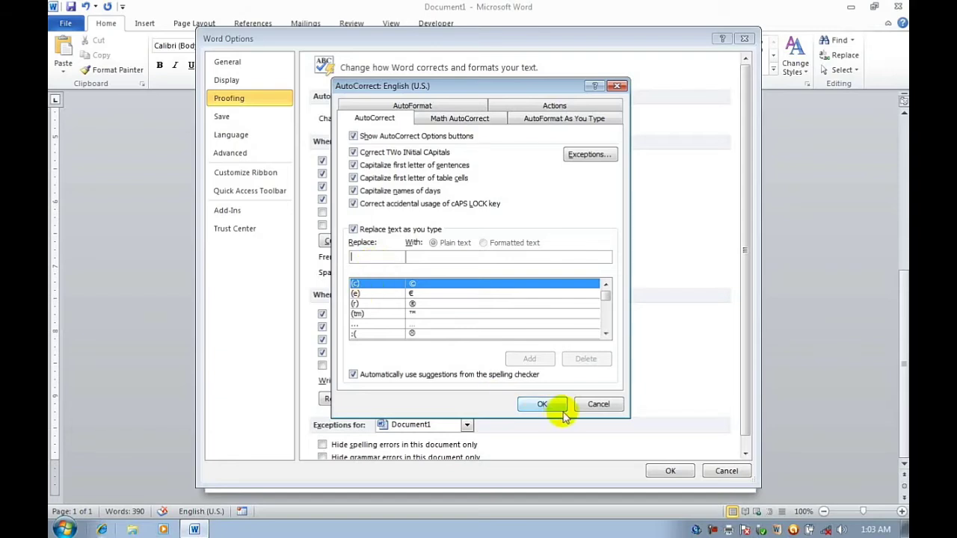
click(598, 404)
click(670, 471)
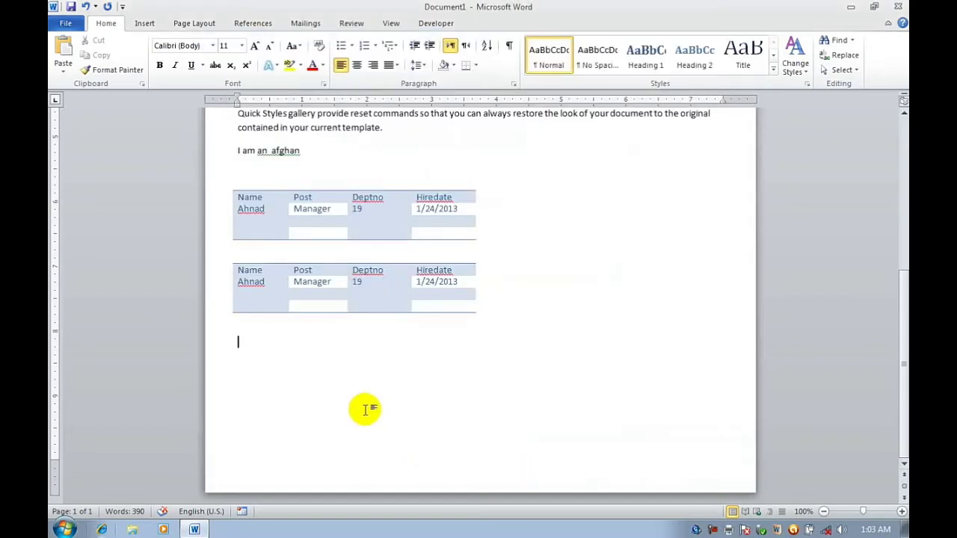
Step: Remove the misplaced © symbol and restore left-to-right direction on the empty line
text((c)
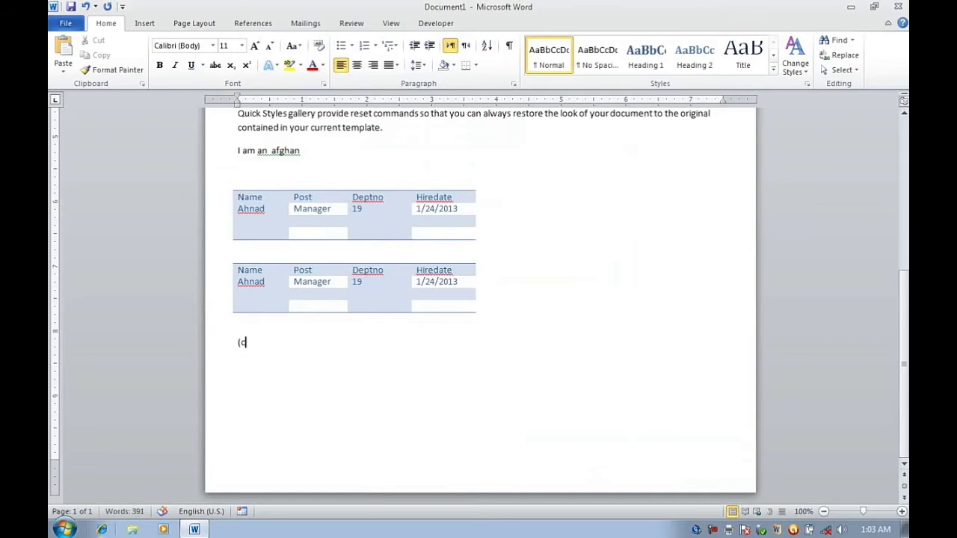
text())
key(ctrl+Shift_R)
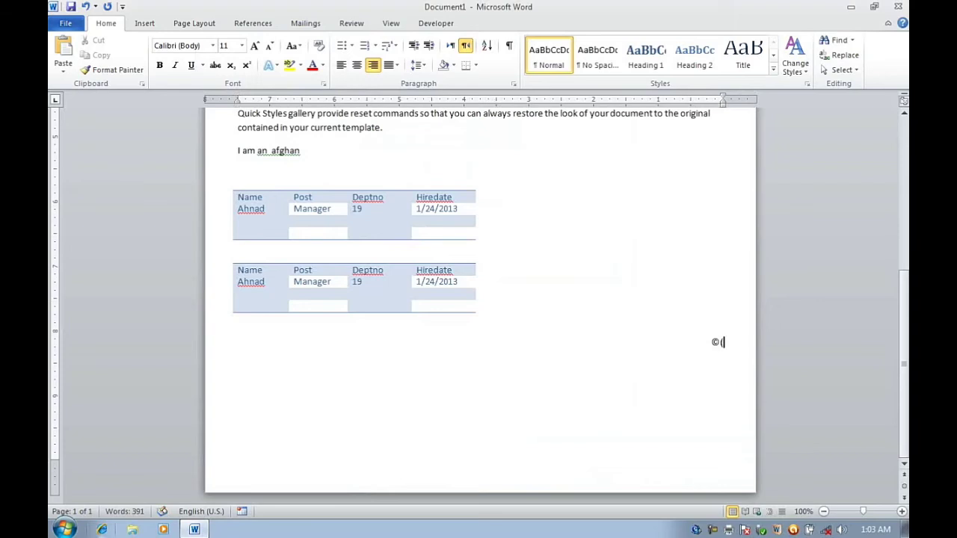
key(BackSpace)
key(BackSpace)
key(ctrl+l)
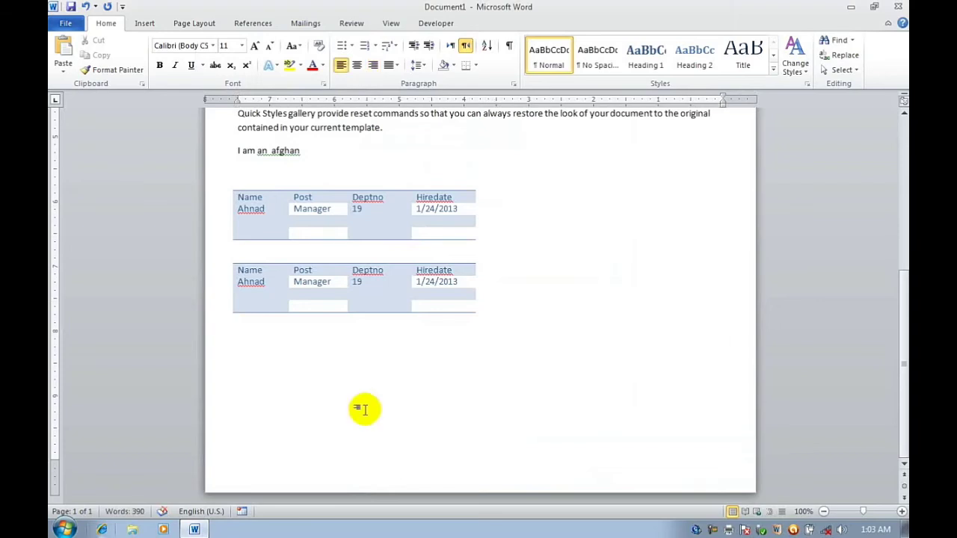
Step: Type (c), (tm) and (r) on separate lines so they become ©, ™ and ®
text((c))
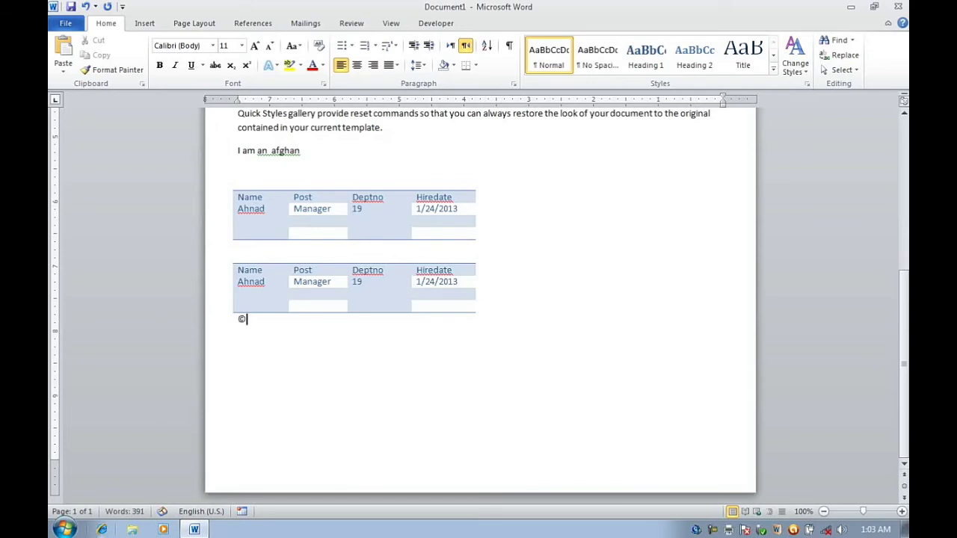
key(Return)
text((tm))
key(Return)
text((r))
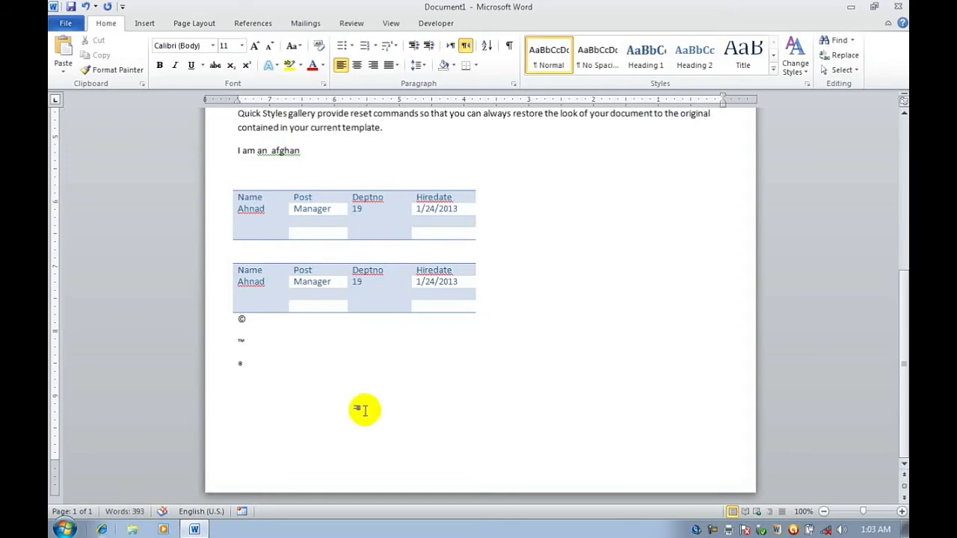
key(Return)
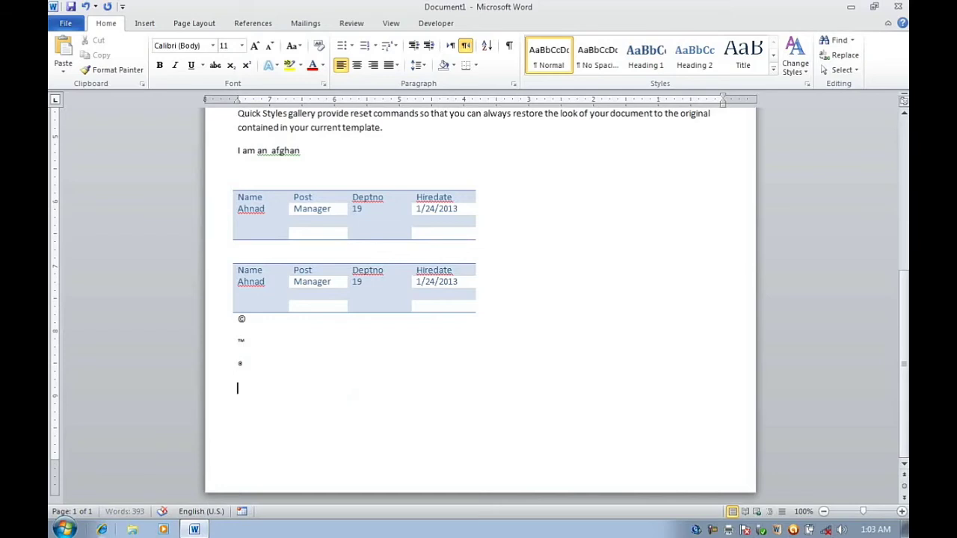
click(245, 366)
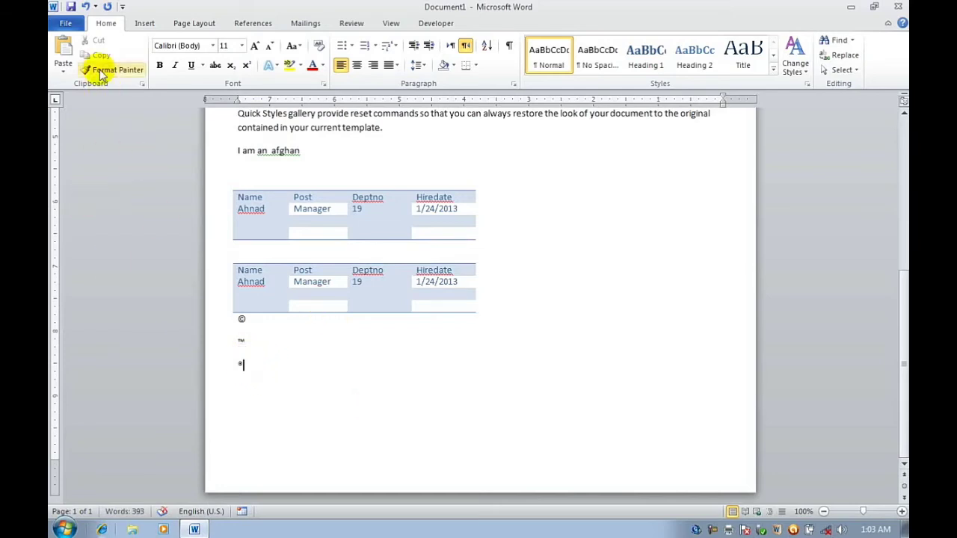
Step: Open the AutoCorrect settings from File > Options > Proofing
click(66, 23)
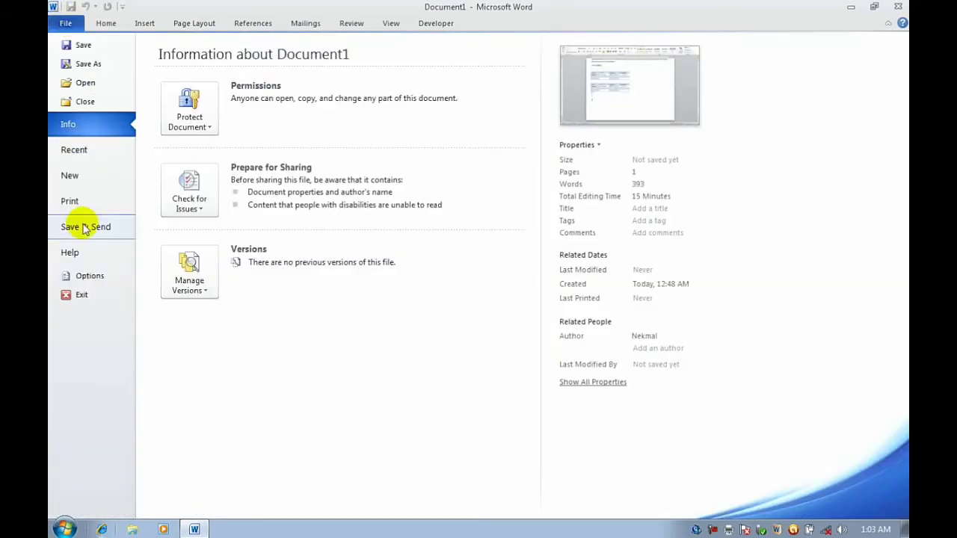
click(78, 273)
click(220, 98)
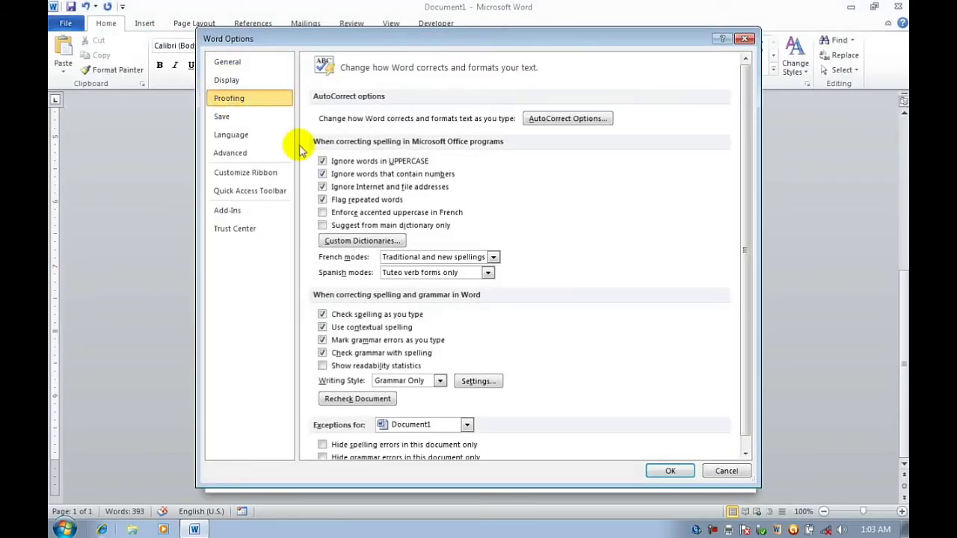
click(568, 119)
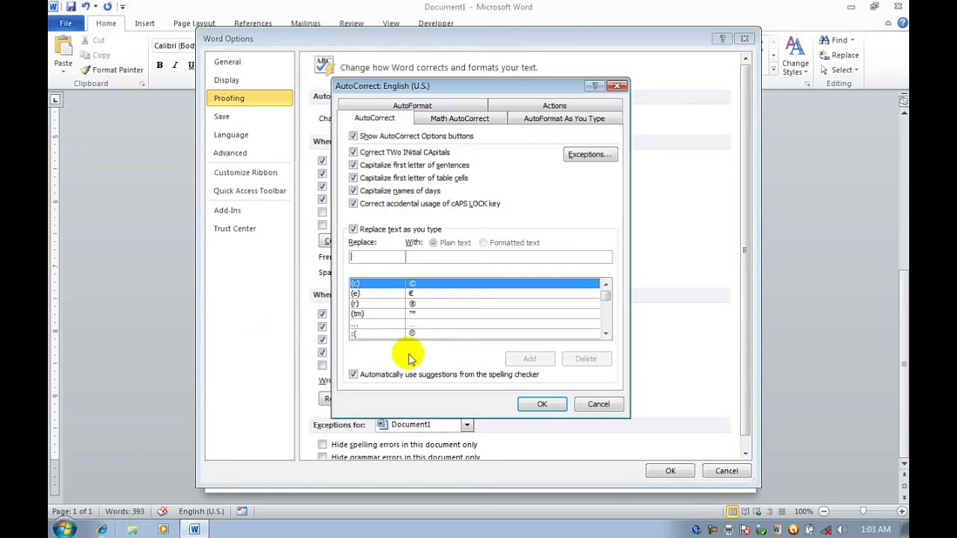
Step: Try a '/' replacement entry, clear it and confirm, leaving the list unchanged
text(//)
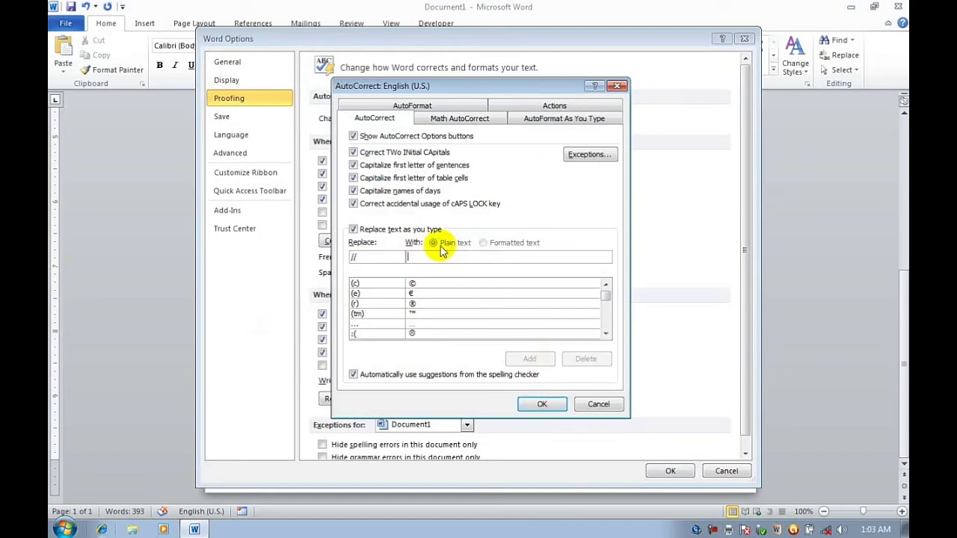
drag(379, 258, 345, 262)
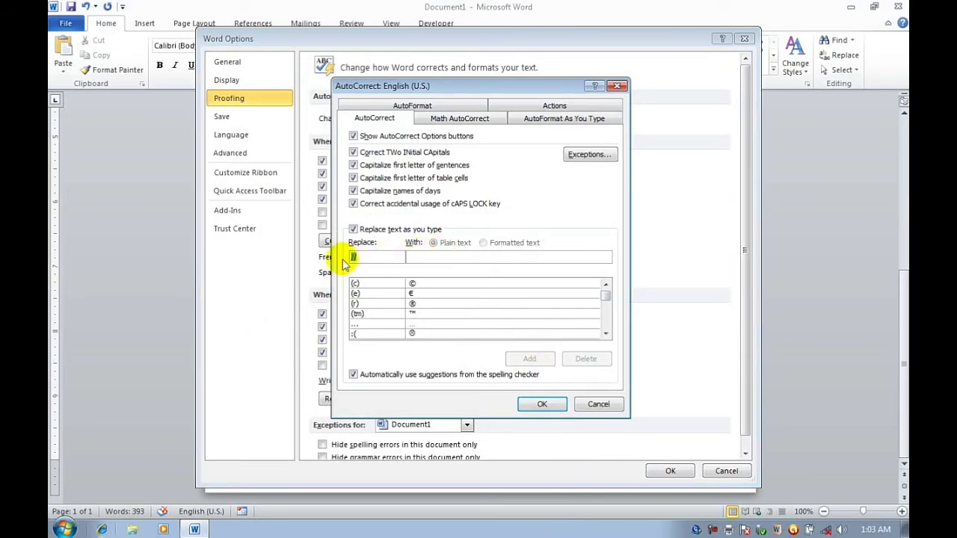
key(BackSpace)
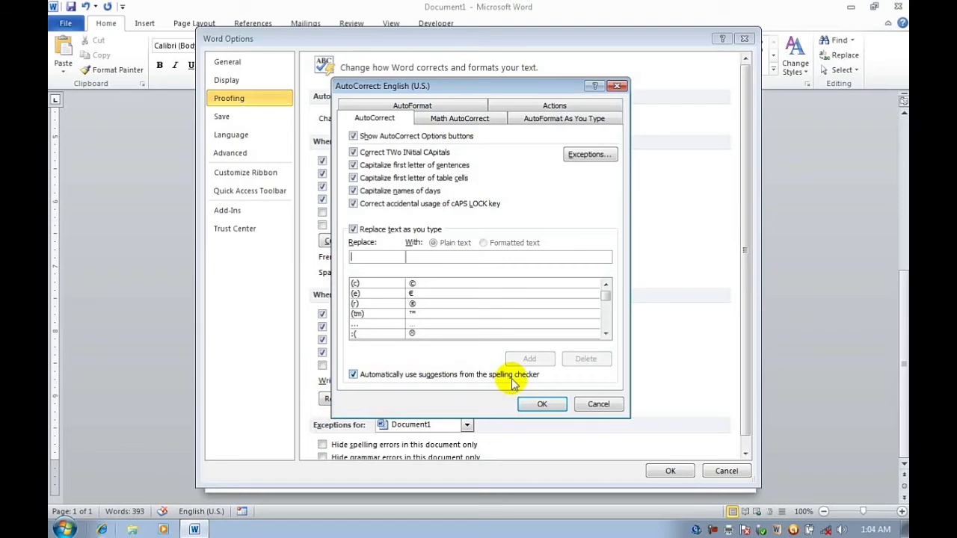
click(544, 404)
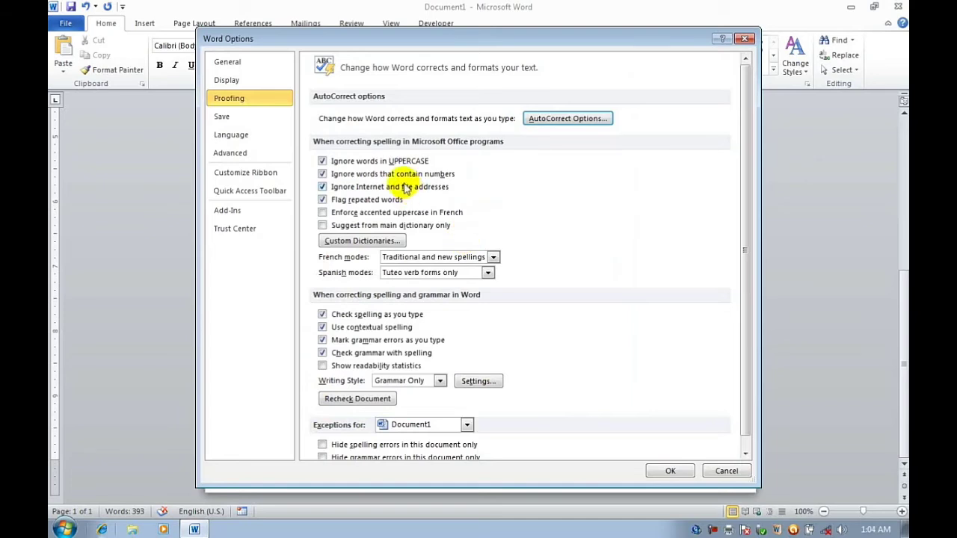
click(550, 119)
Step: Browse the don't-capitalize exceptions to abbr. and abs., then close the dialogs unchanged
click(589, 154)
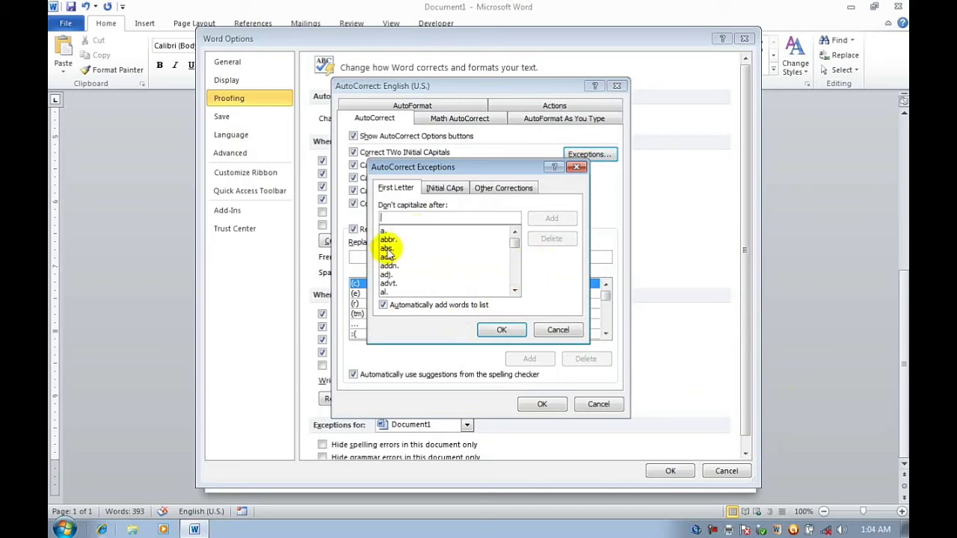
click(391, 240)
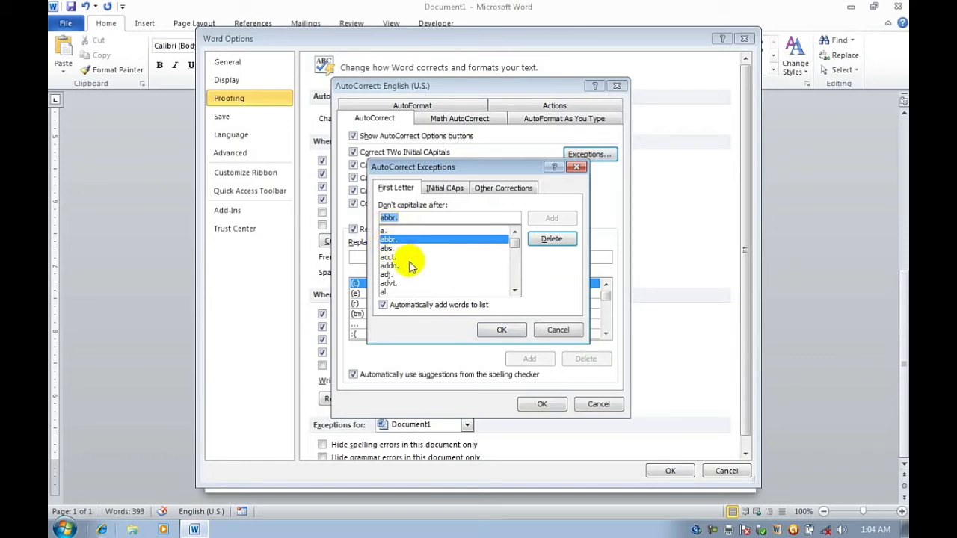
click(397, 249)
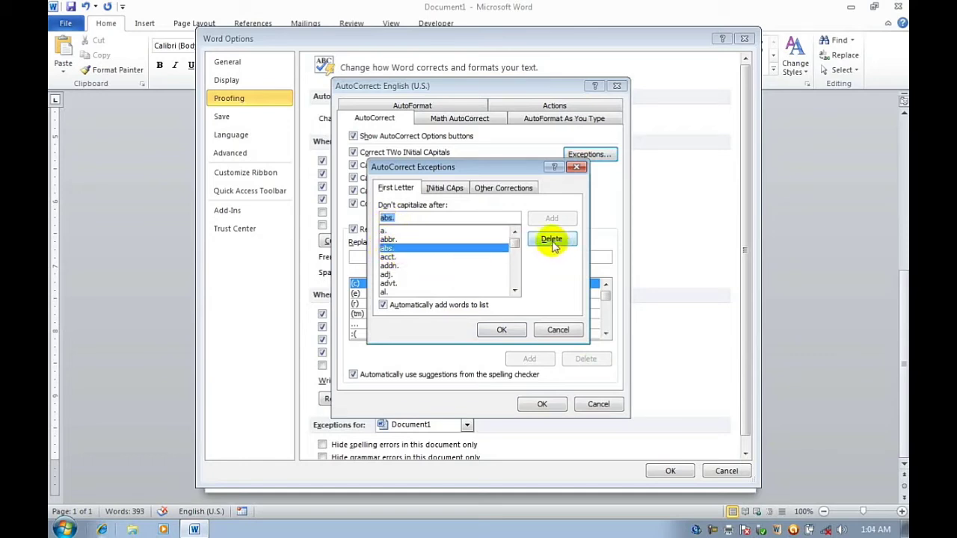
click(411, 219)
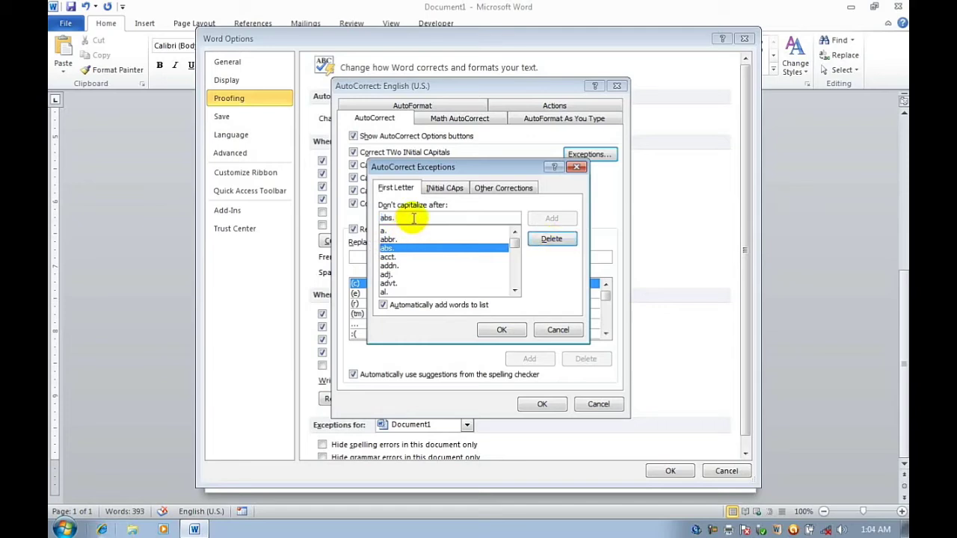
click(501, 330)
click(541, 404)
Step: Below ®, add a lowercase 'abs.' line, undoing Word's automatic capitalization to 'Abs.'
click(666, 472)
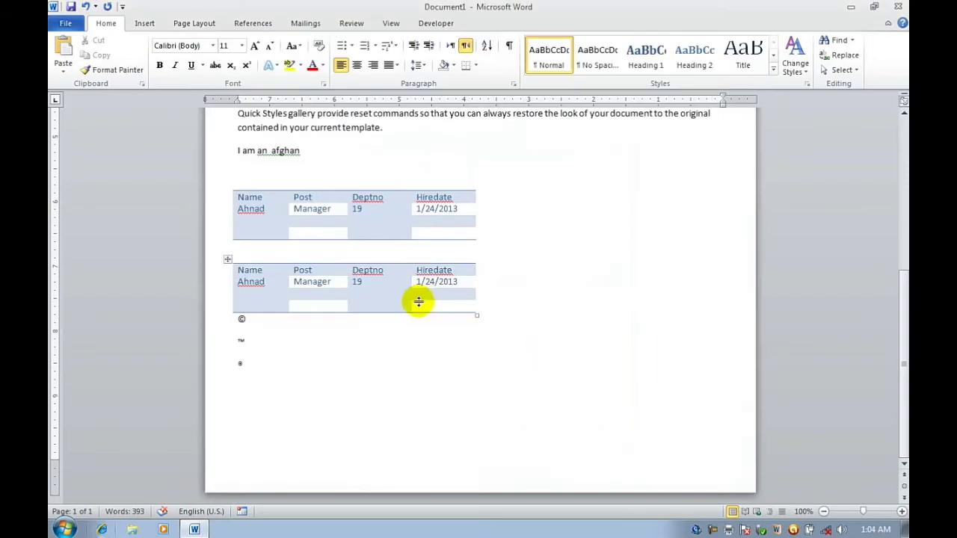
key(Return)
key(Return)
text(Abs.)
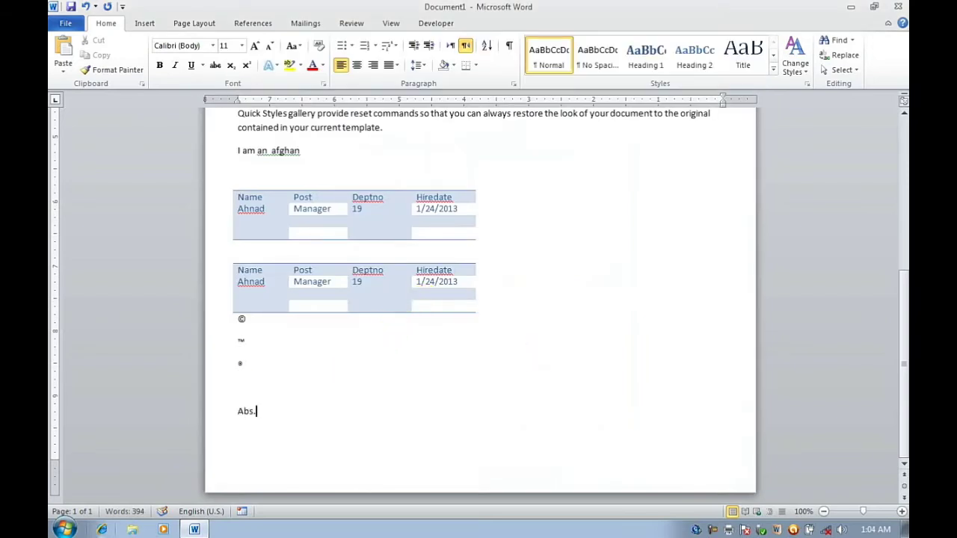
key(Return)
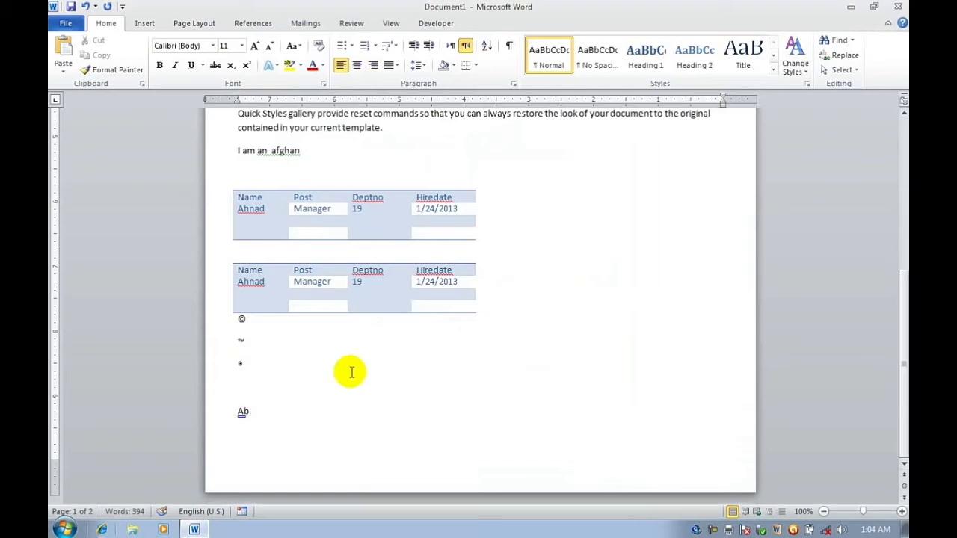
key(BackSpace)
key(BackSpace)
text(abs.)
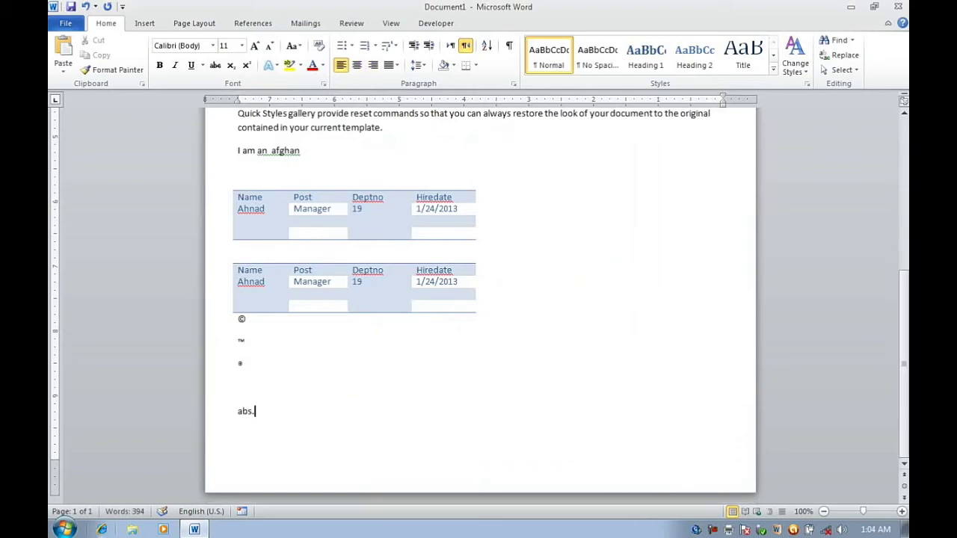
key(Return)
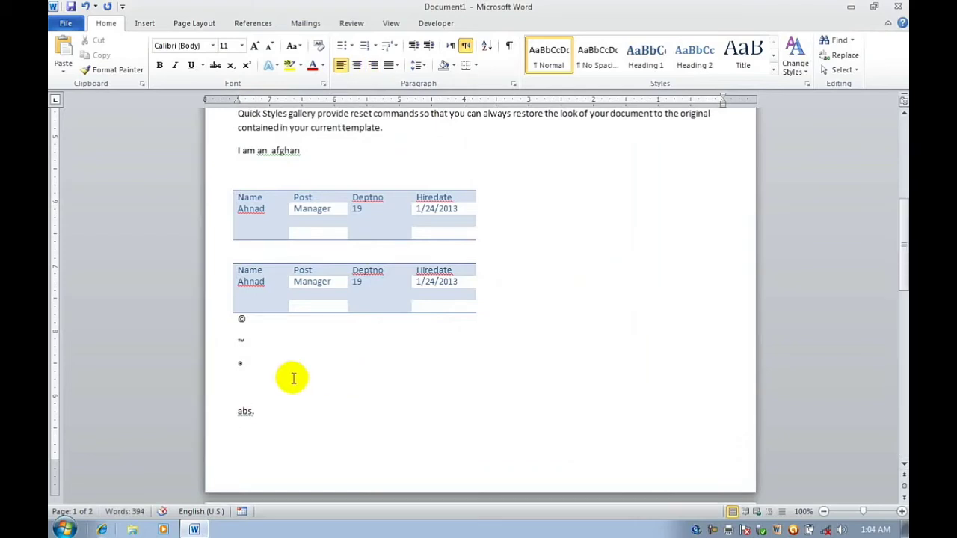
click(65, 26)
Step: Add 'aa.' to the don't-capitalize-after exceptions via Options > Proofing > AutoCorrect
click(79, 278)
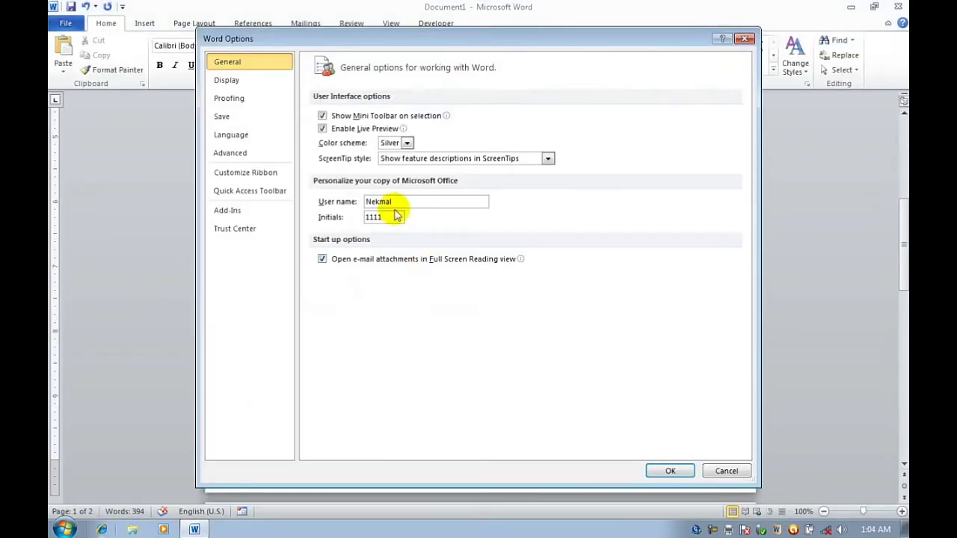
click(261, 98)
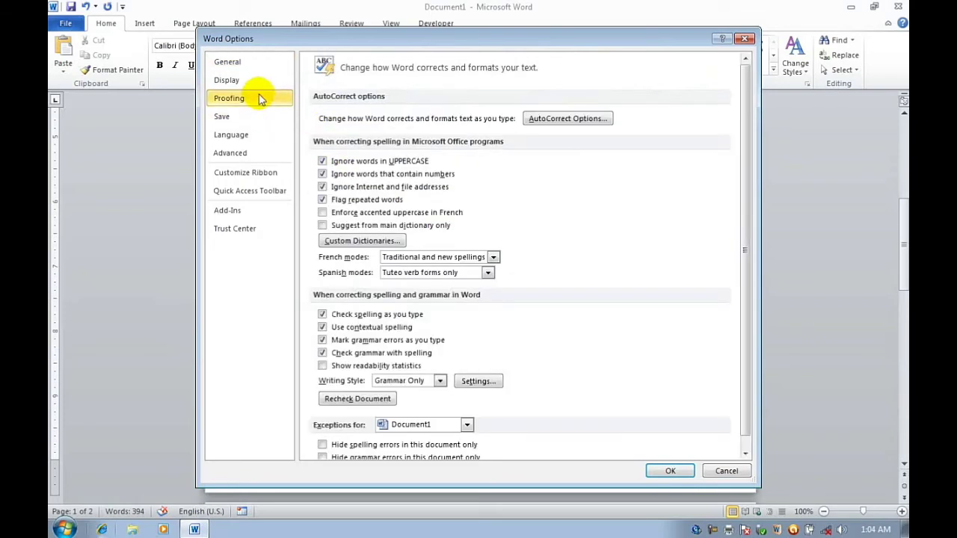
click(576, 121)
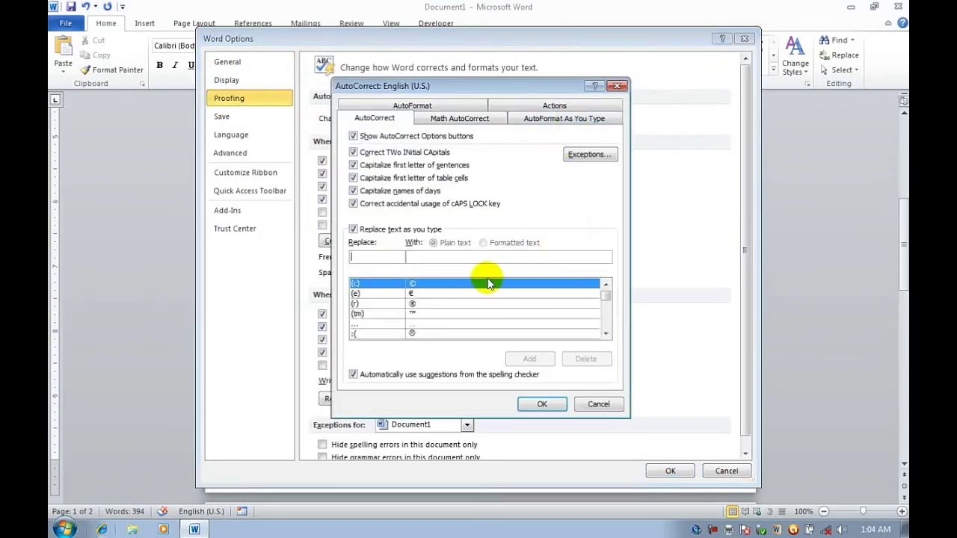
click(588, 157)
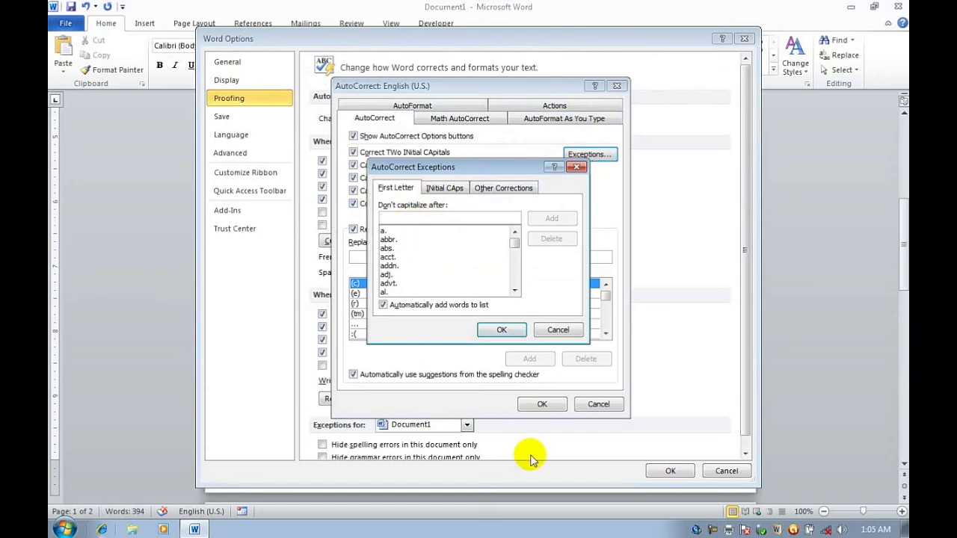
text(aa.)
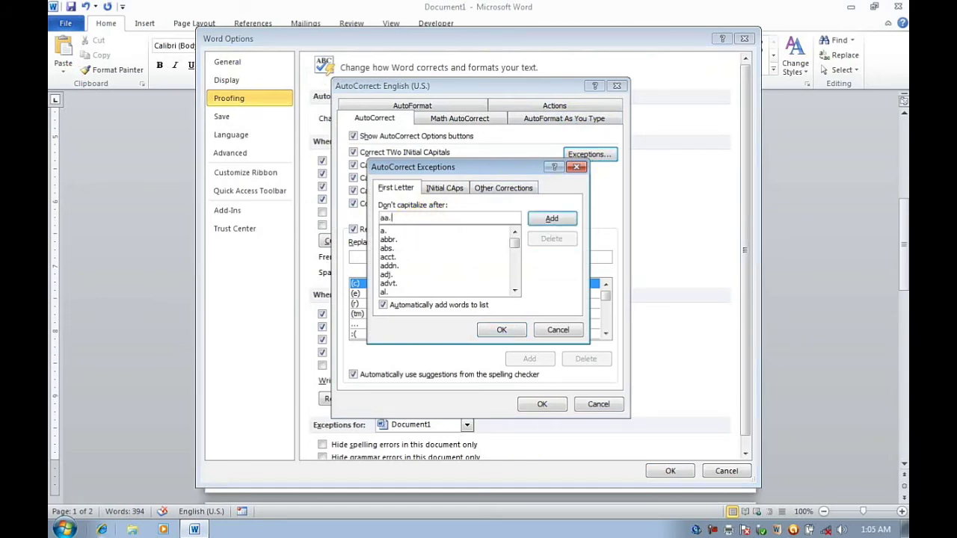
click(553, 218)
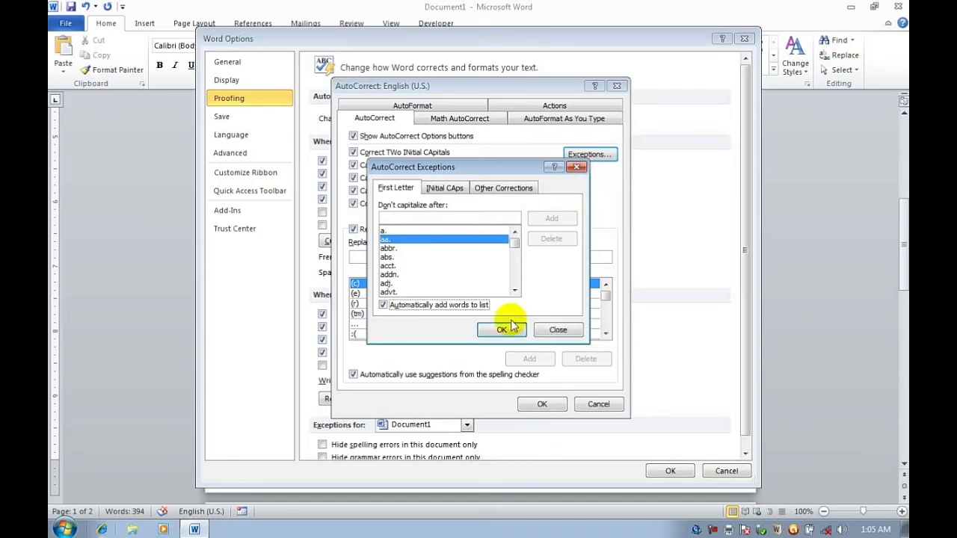
click(512, 330)
click(550, 404)
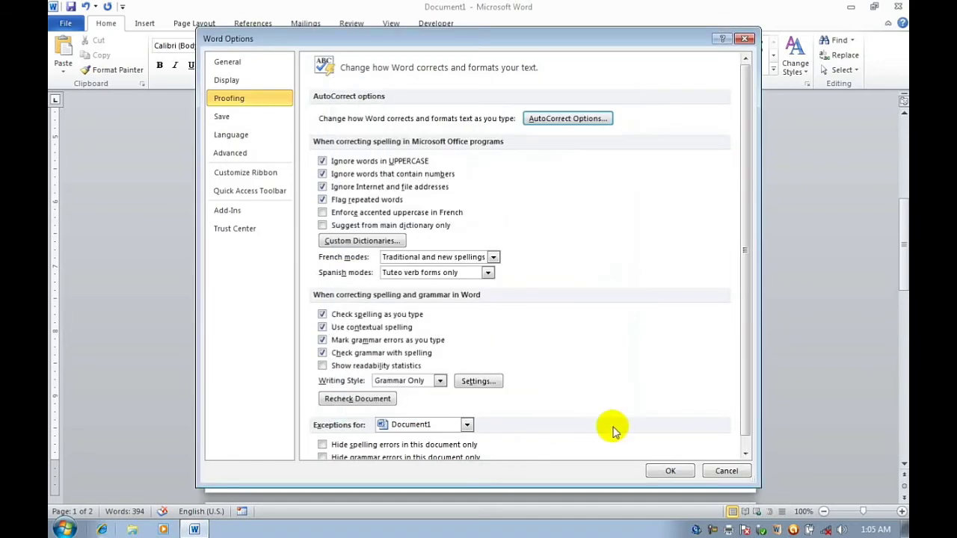
click(666, 473)
Step: Paste the Name/Post/Deptno/Hiredate table twice, clear everything, and paste back one copy
click(408, 430)
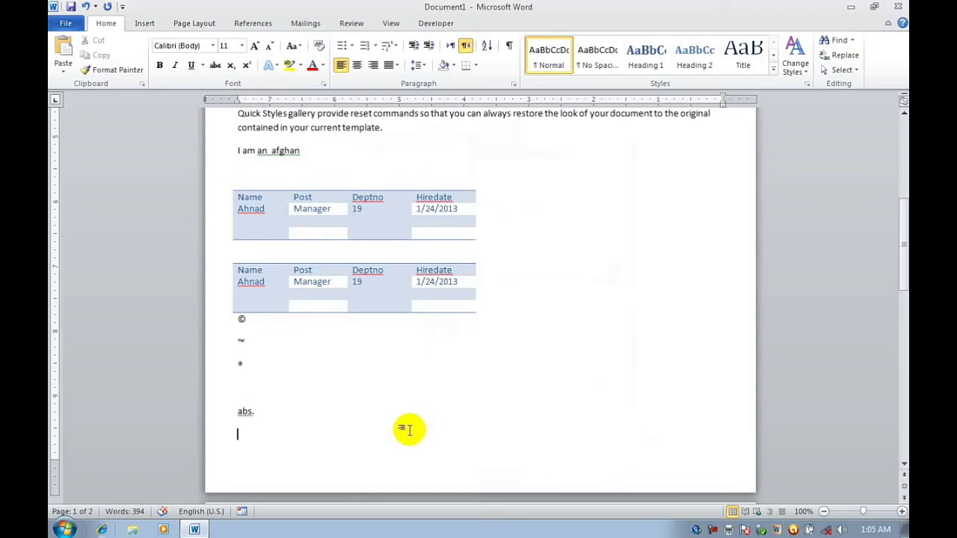
text(aa)
key(ctrl+v)
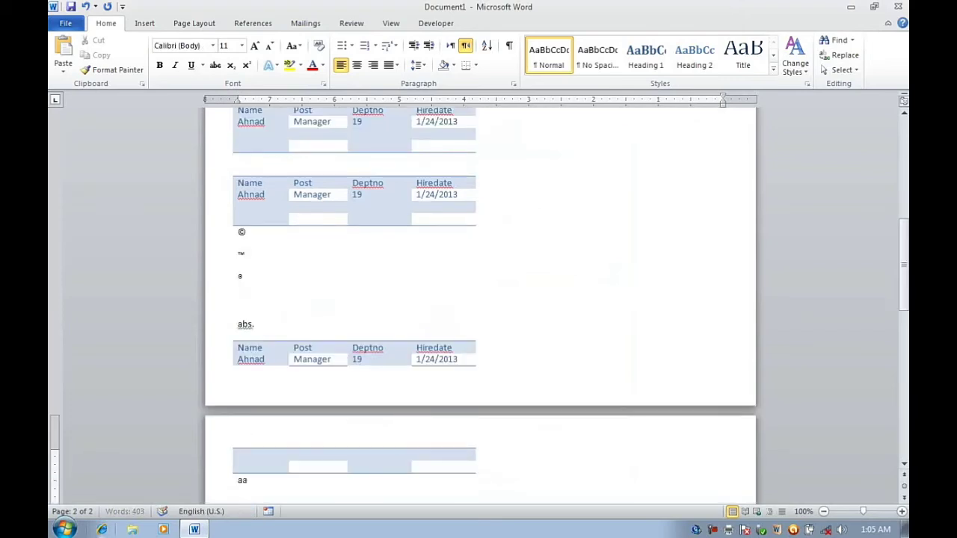
text(Name	Post	Deptno	Hiredate Ahnad	Manager	19	1/24/2013)
key(Up)
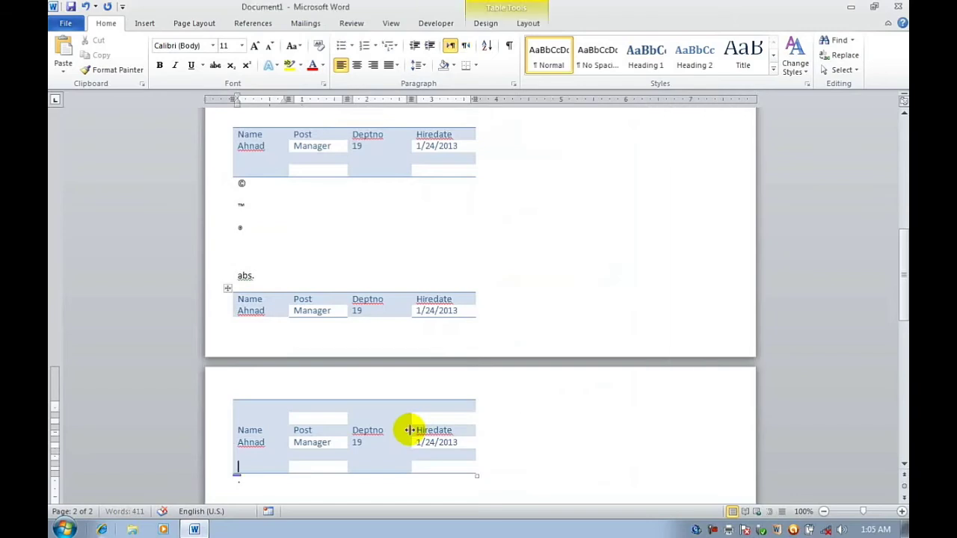
key(ctrl+a)
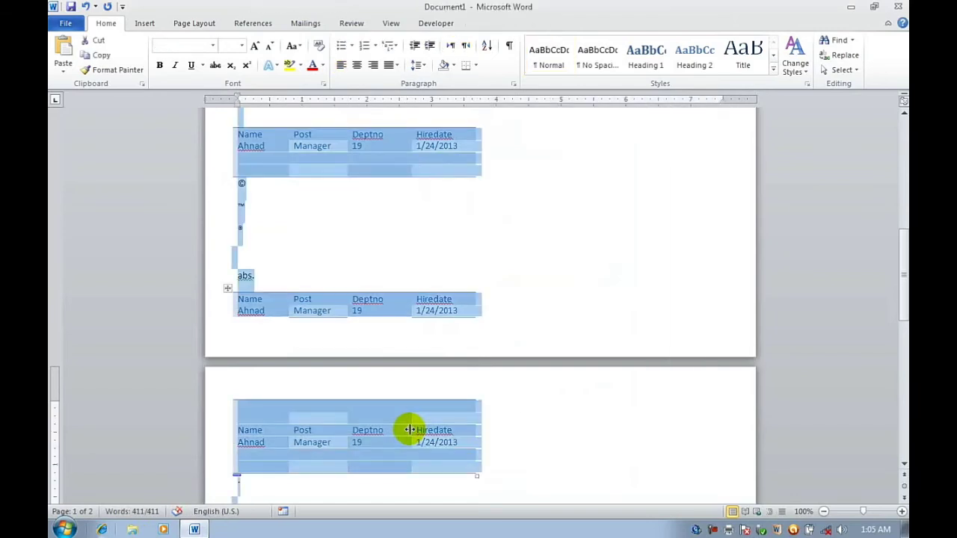
key(Delete)
key(ctrl+v)
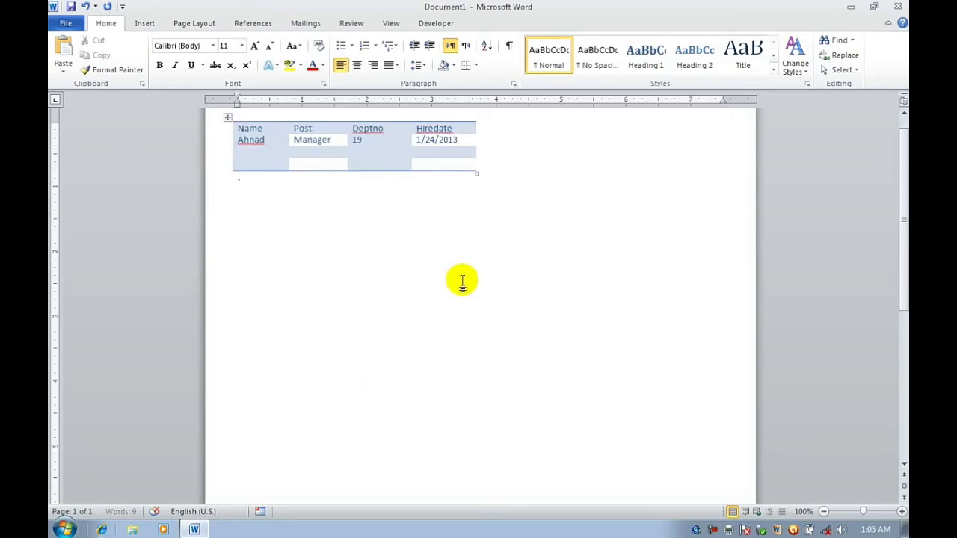
click(61, 24)
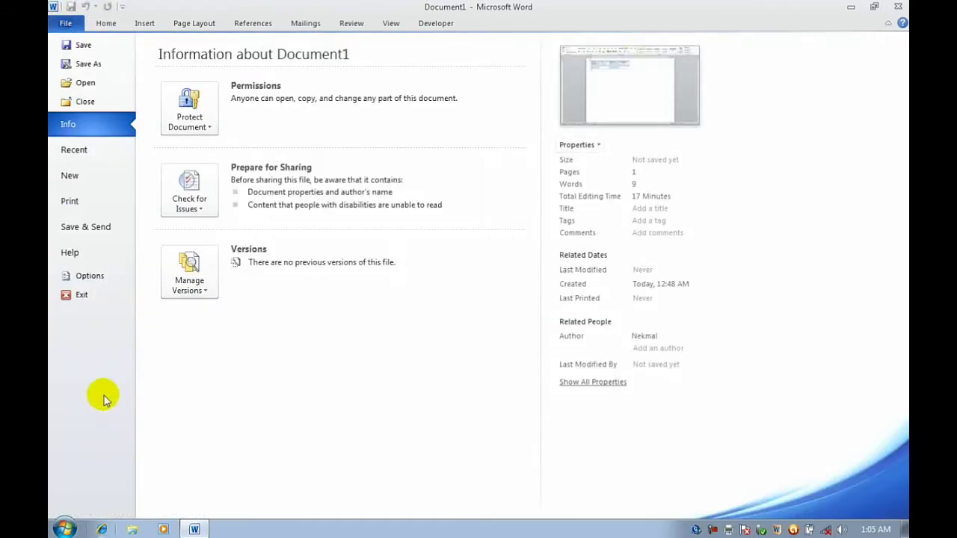
Step: Add 'aaa.' to the don't-capitalize-after exceptions and close all option dialogs
click(110, 275)
click(237, 105)
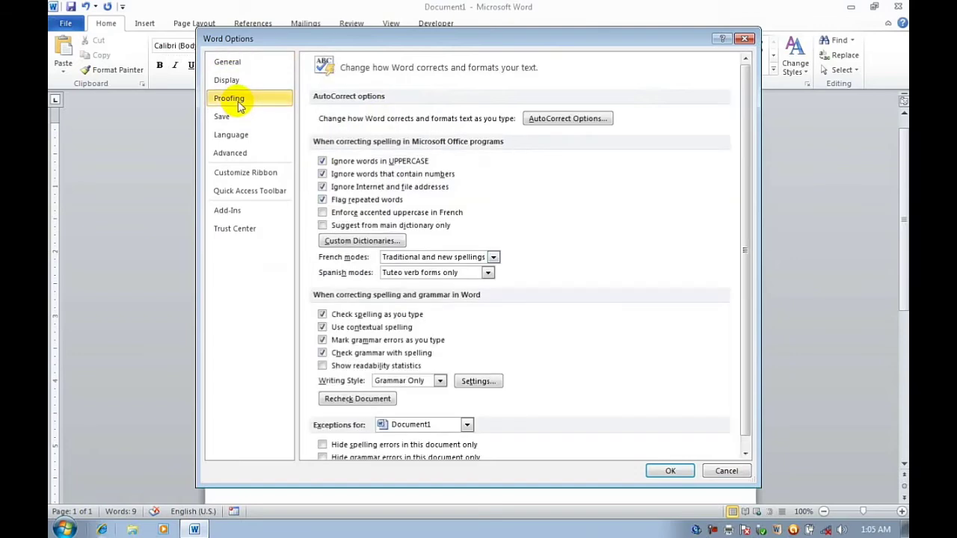
click(557, 118)
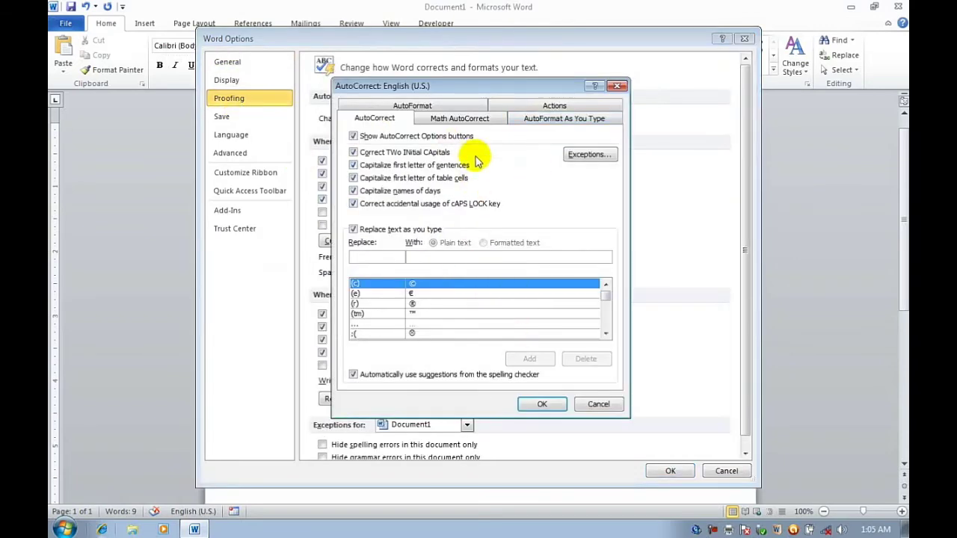
click(588, 156)
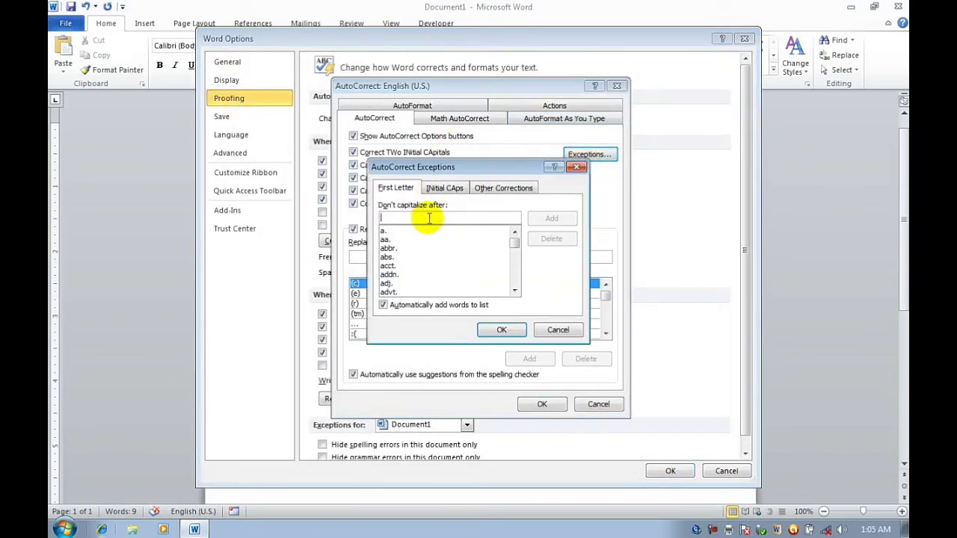
text(aaa.)
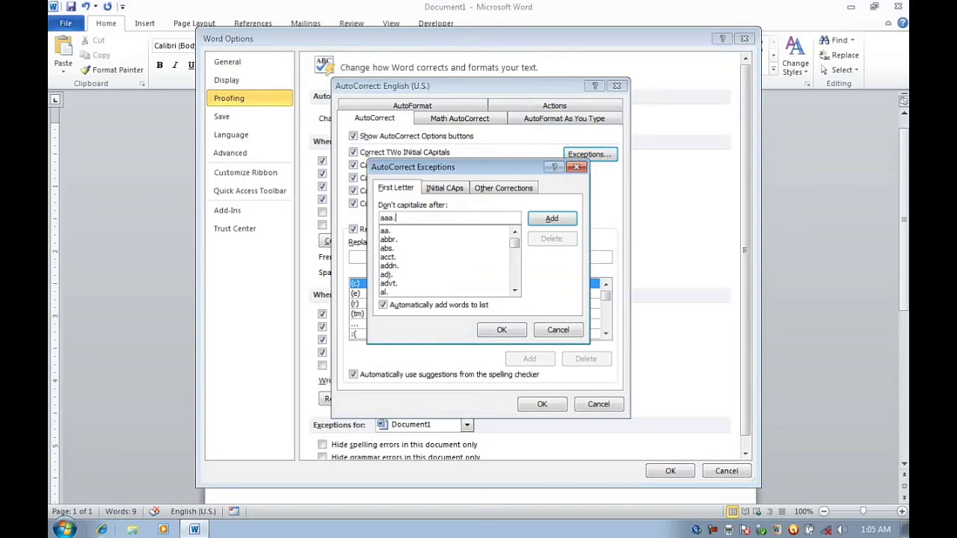
click(552, 219)
click(501, 330)
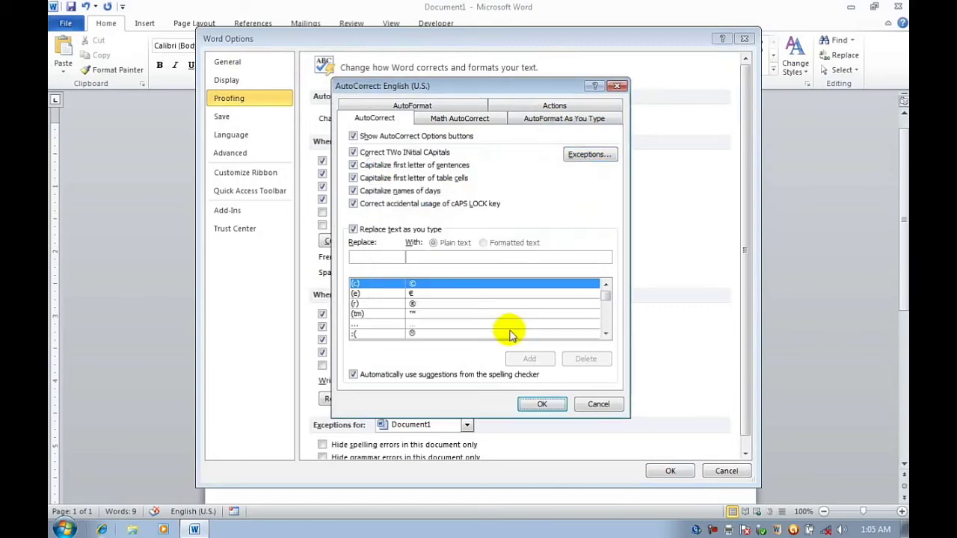
click(542, 404)
click(670, 471)
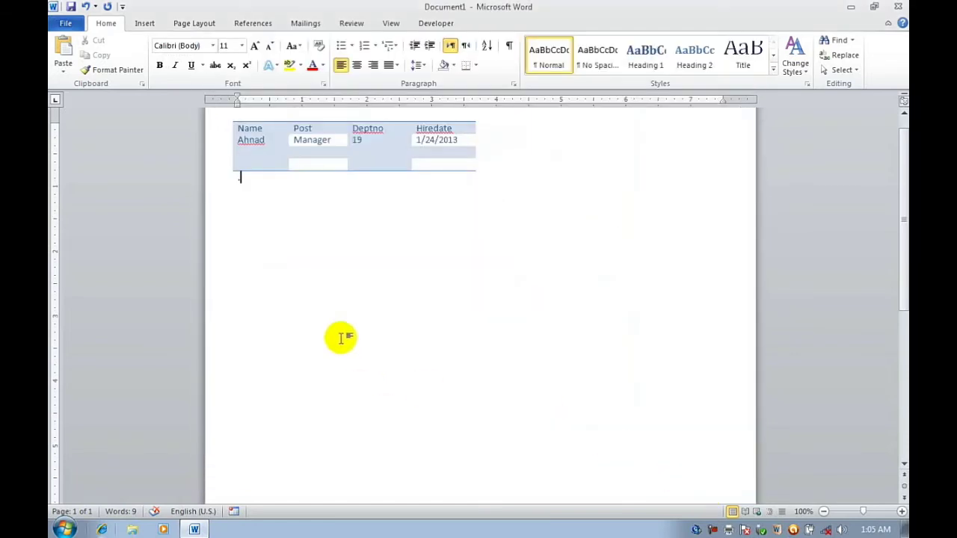
Step: Type 'a' below the table, removing the stray period and starting a new paragraph
text(a)
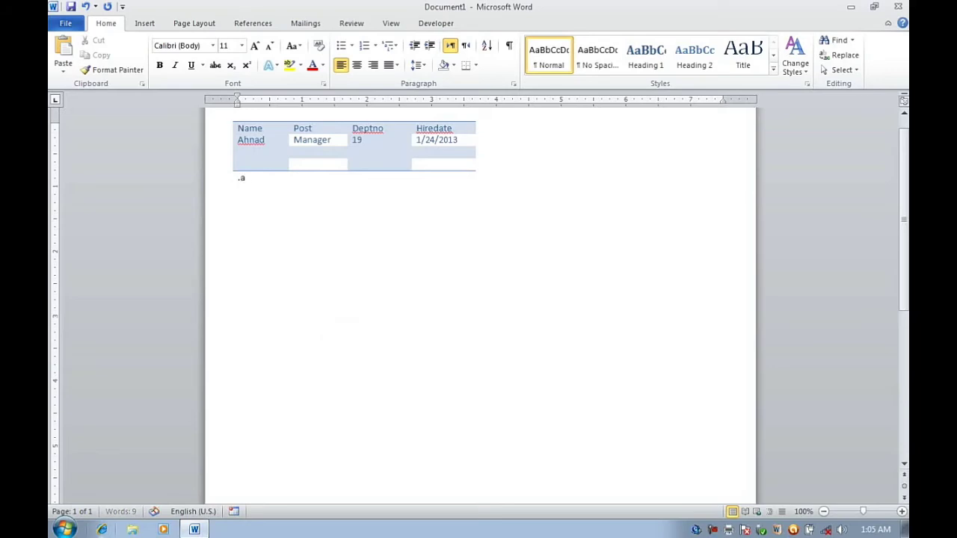
key(BackSpace)
key(Return)
key(Return)
text(a)
Step: Open the AutoCorrect exceptions list via File > Options > Proofing
click(66, 23)
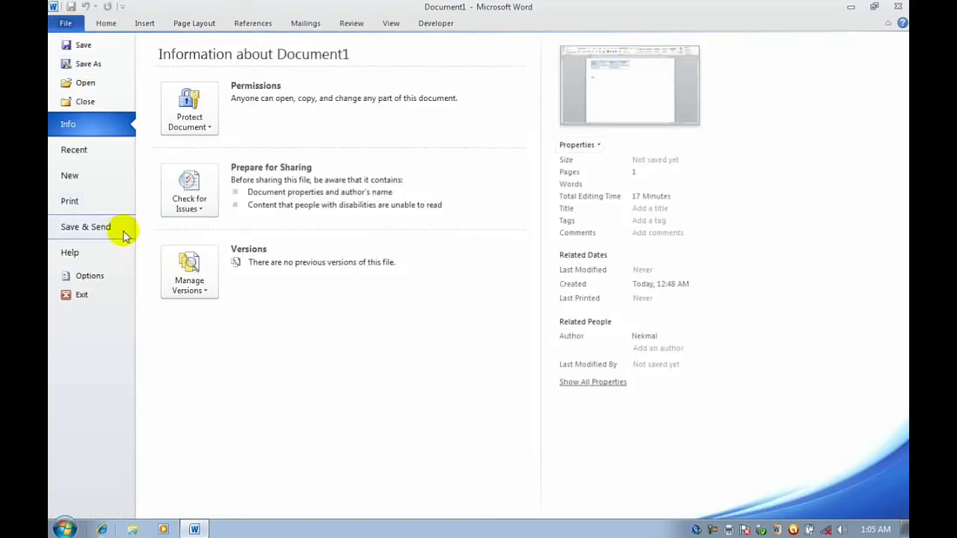
click(91, 276)
click(227, 96)
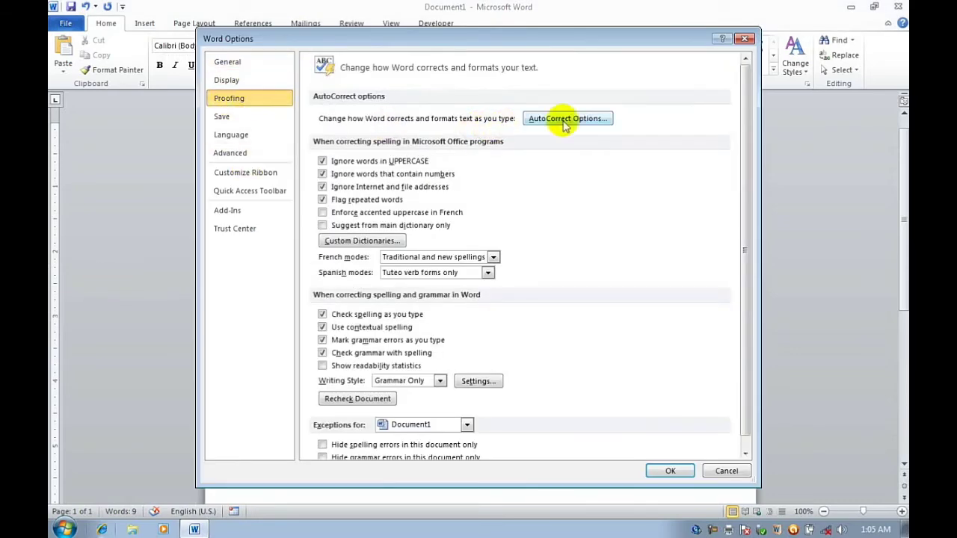
click(565, 121)
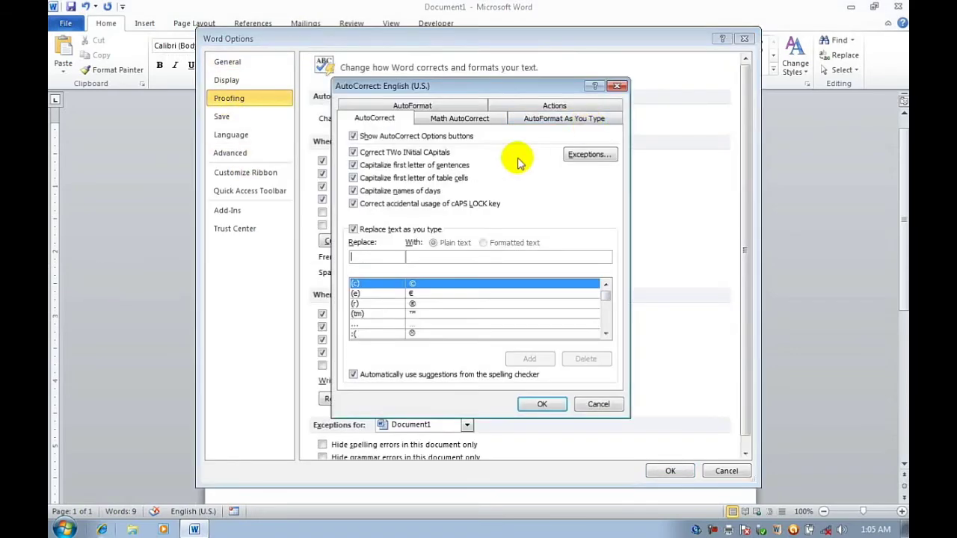
click(590, 155)
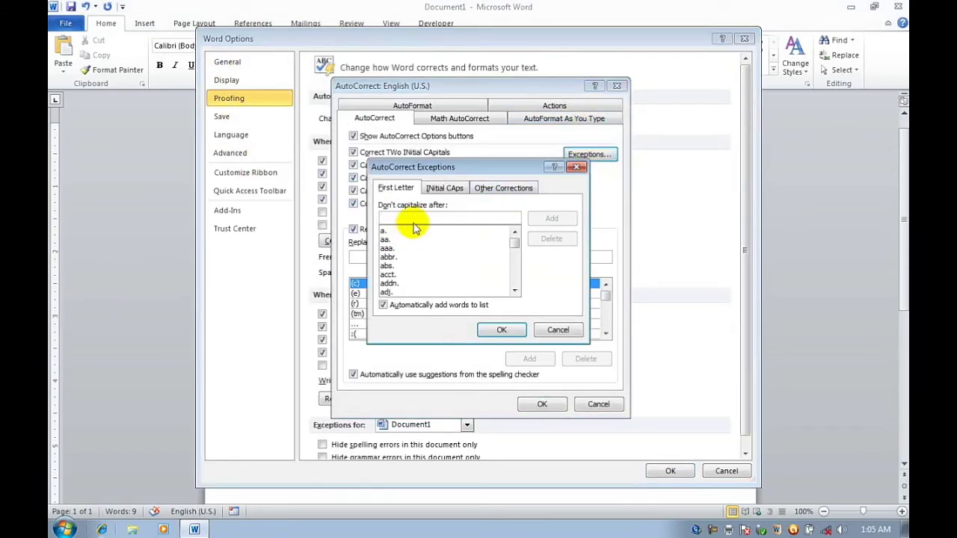
Step: Try the entries b., c. and a, clear each, then view the INitial CAps list
text(b.)
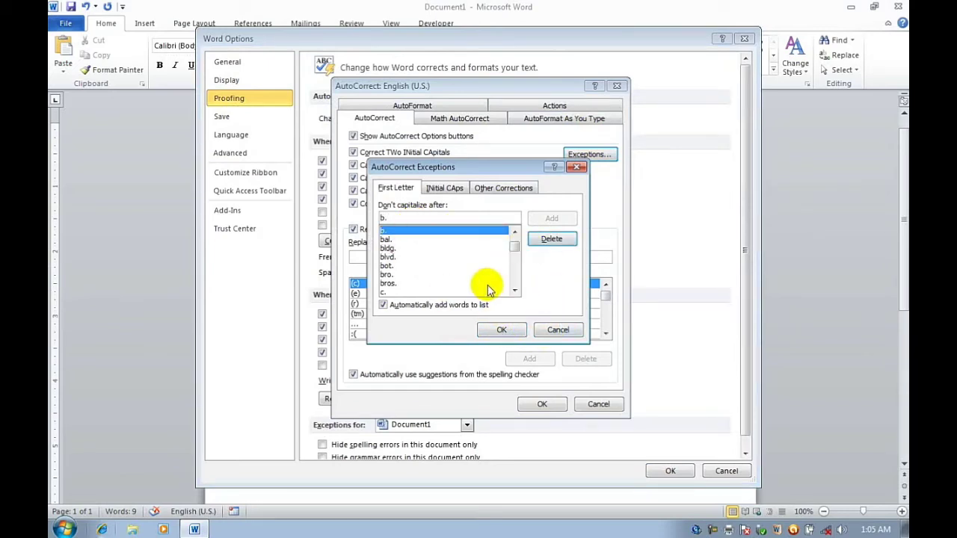
key(BackSpace)
key(BackSpace)
text(c.)
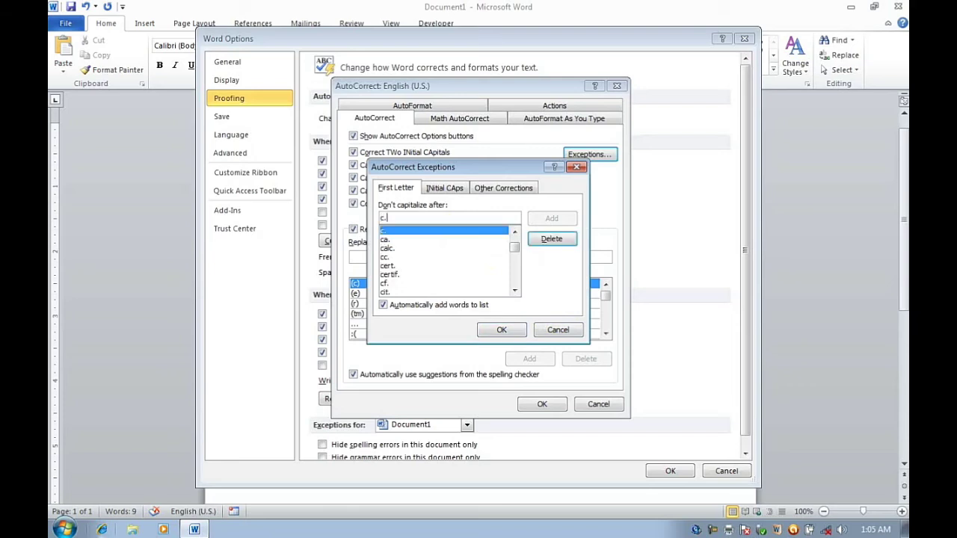
key(BackSpace)
key(BackSpace)
text(a)
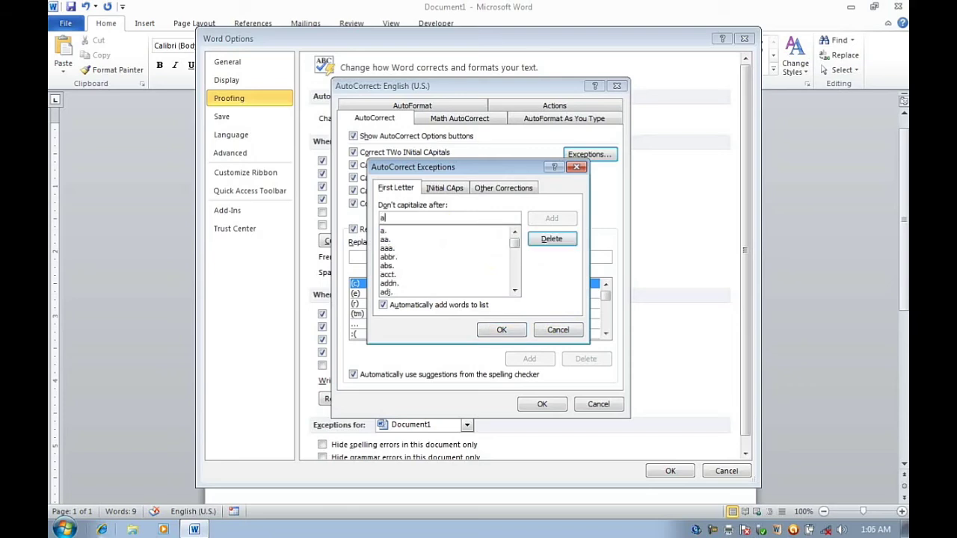
text(,)
key(BackSpace)
key(BackSpace)
key(BackSpace)
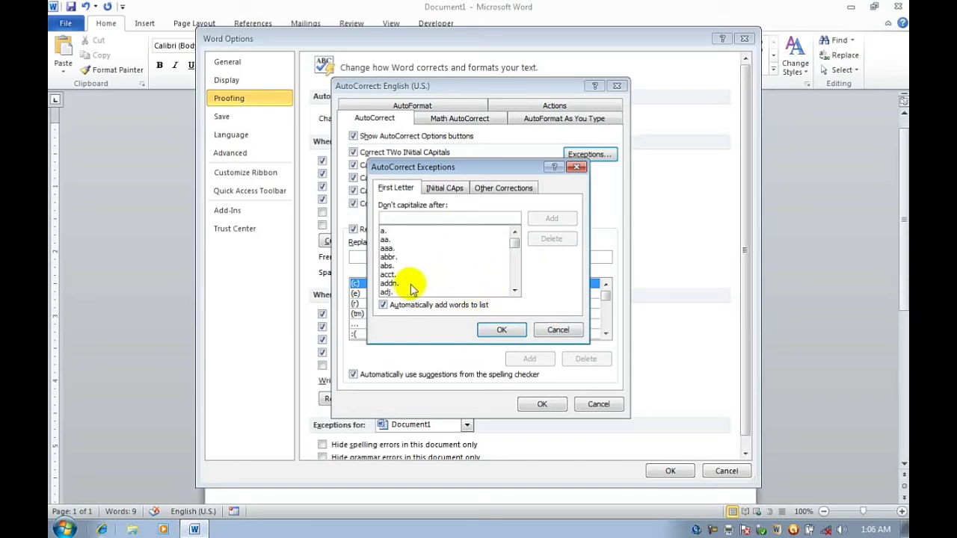
click(436, 191)
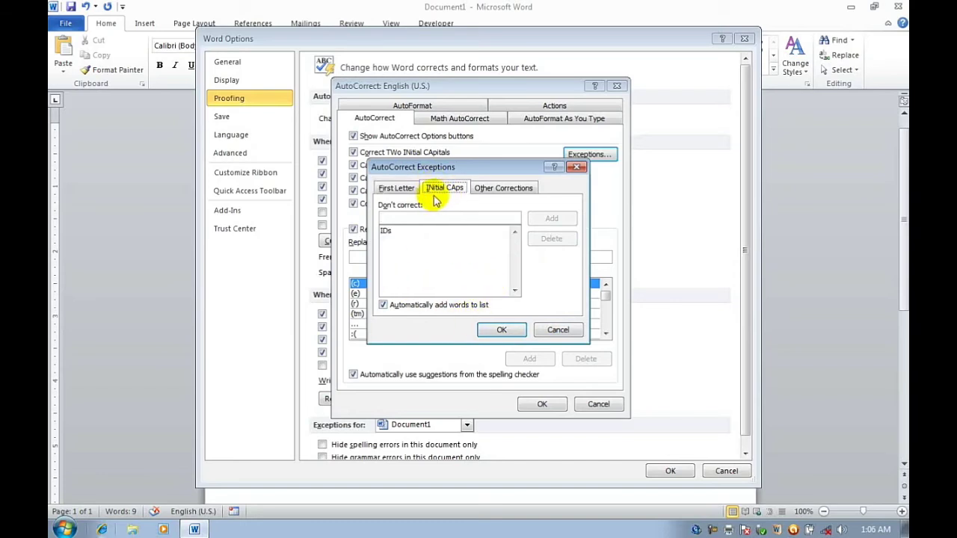
Step: Add 'ASa' to the two-initial-capitals exceptions, check Other Corrections, and confirm
click(401, 217)
text(A)
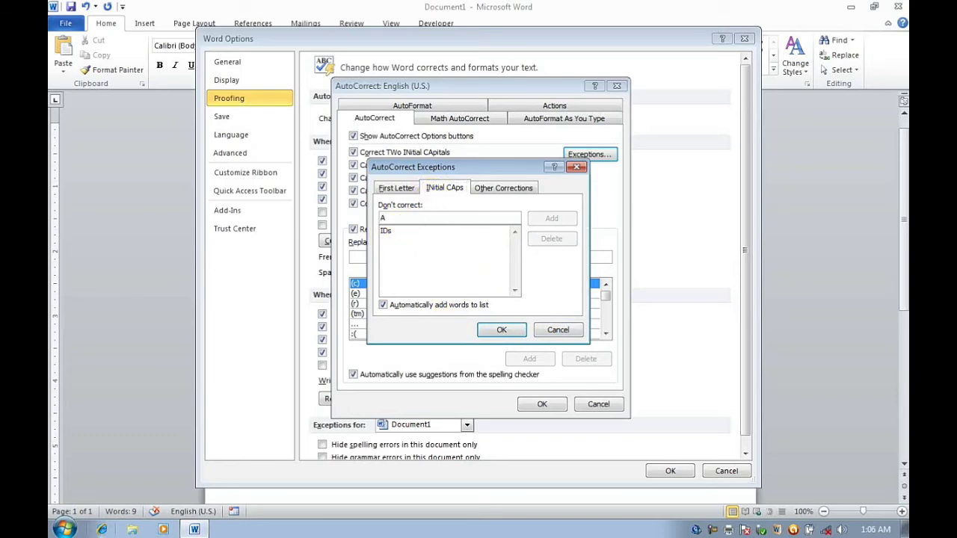
text(Sad)
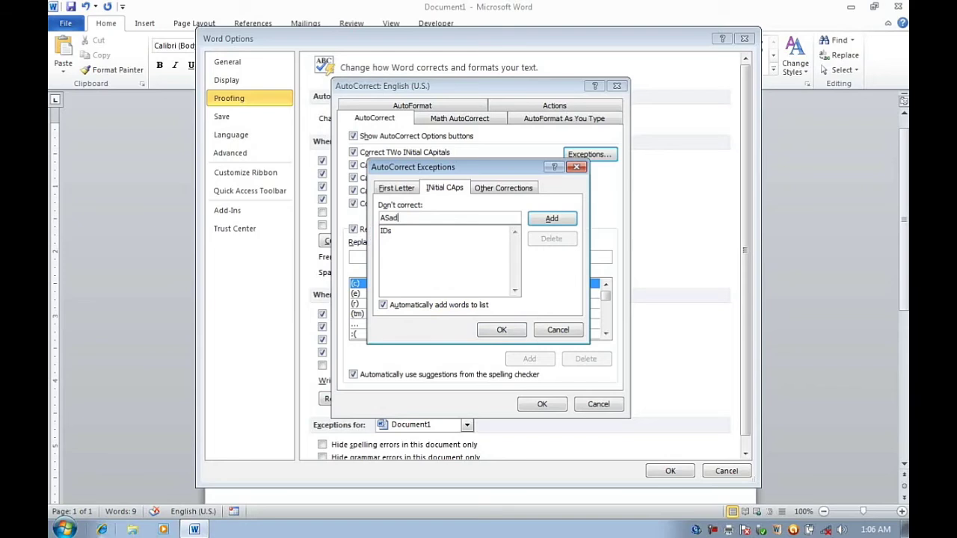
click(552, 219)
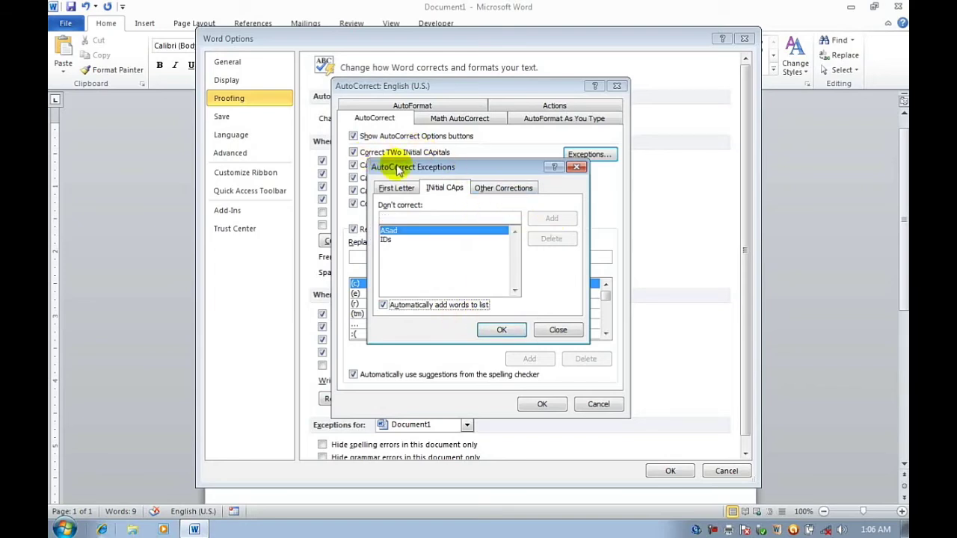
click(506, 218)
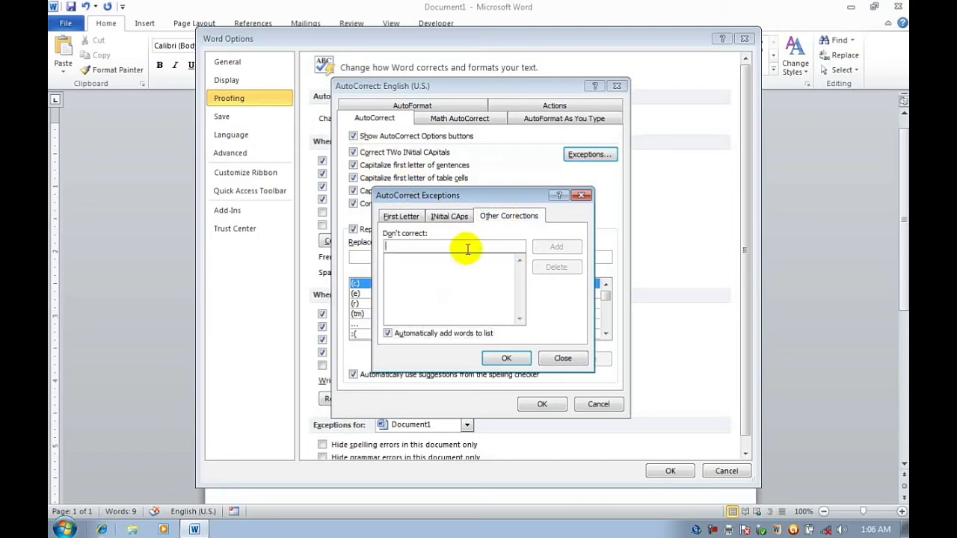
click(505, 358)
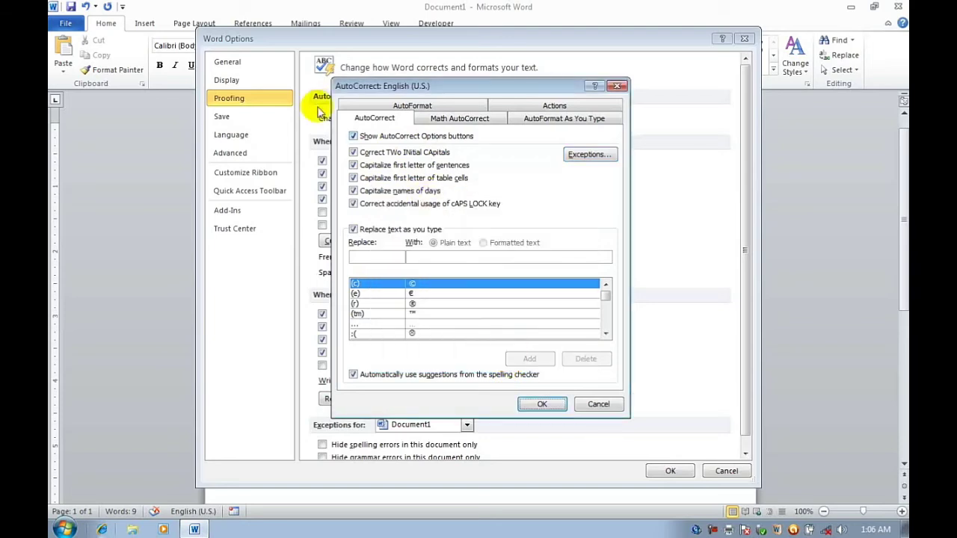
Step: Browse the AutoCorrect tabs, cancel both dialogs, and delete the empty table and 'Aaa.' text
click(566, 109)
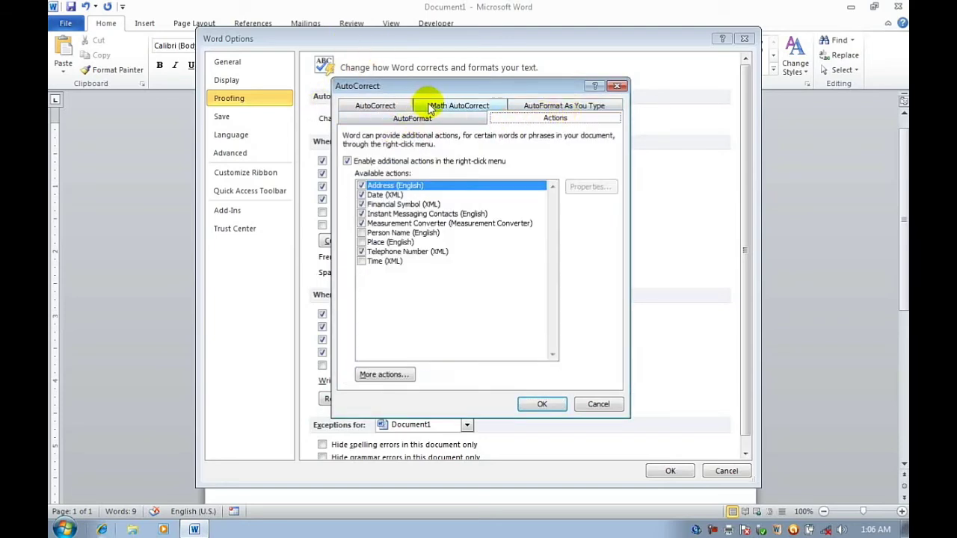
click(374, 106)
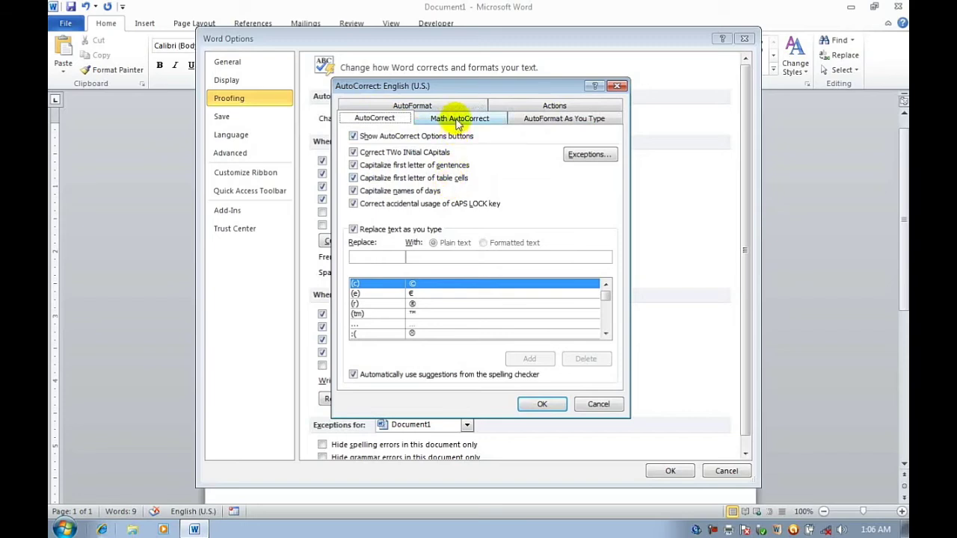
click(560, 122)
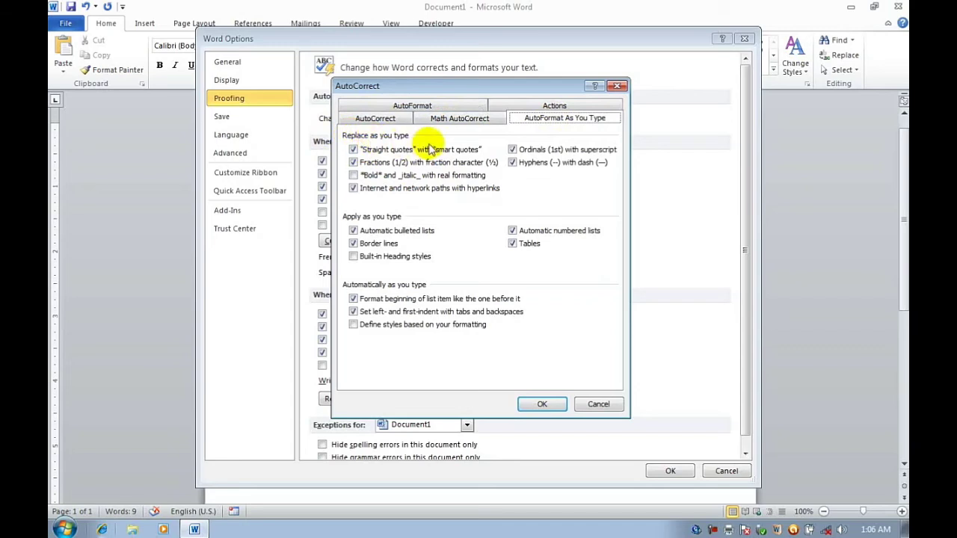
click(594, 404)
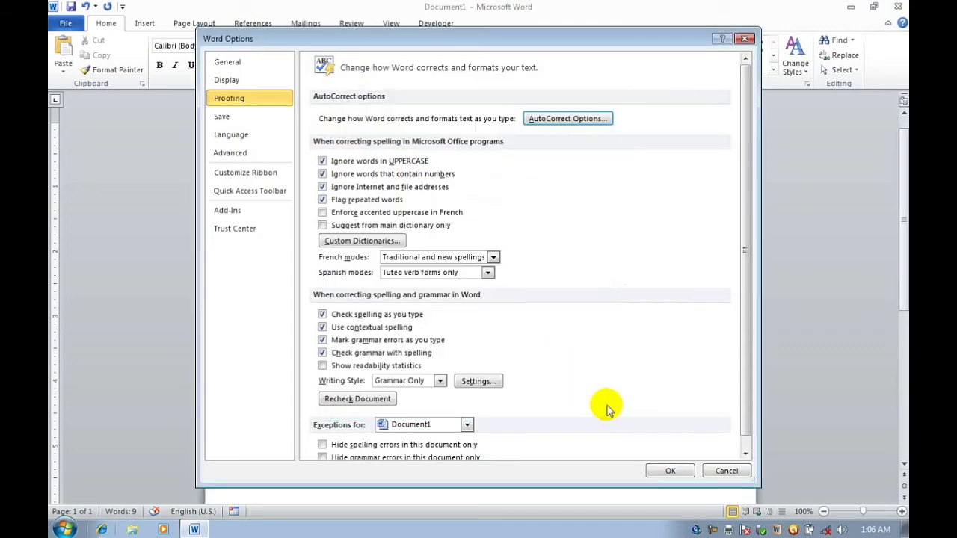
click(724, 472)
mouse_move(320, 274)
mouse_down()
mouse_move(192, 153)
mouse_move(196, 73)
mouse_up()
key(Delete)
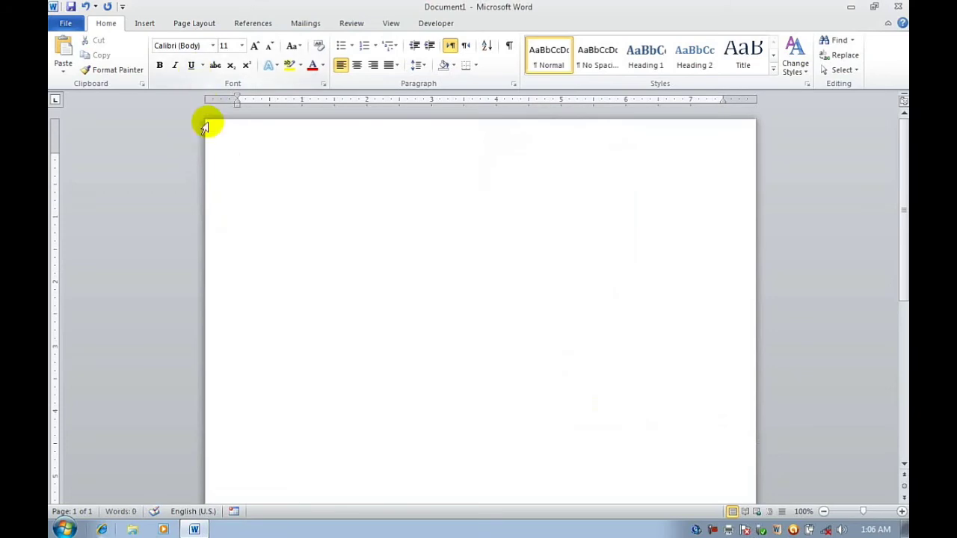
click(68, 24)
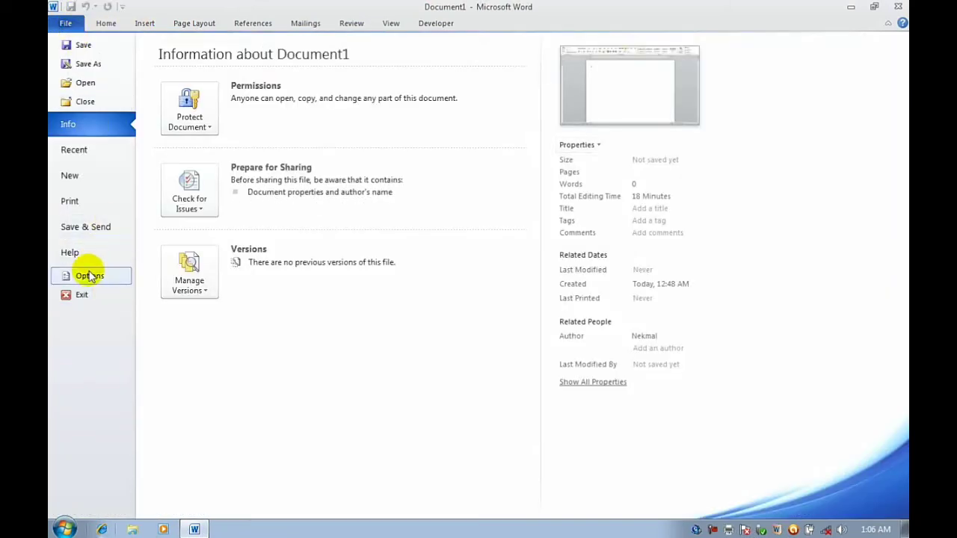
click(87, 274)
click(229, 98)
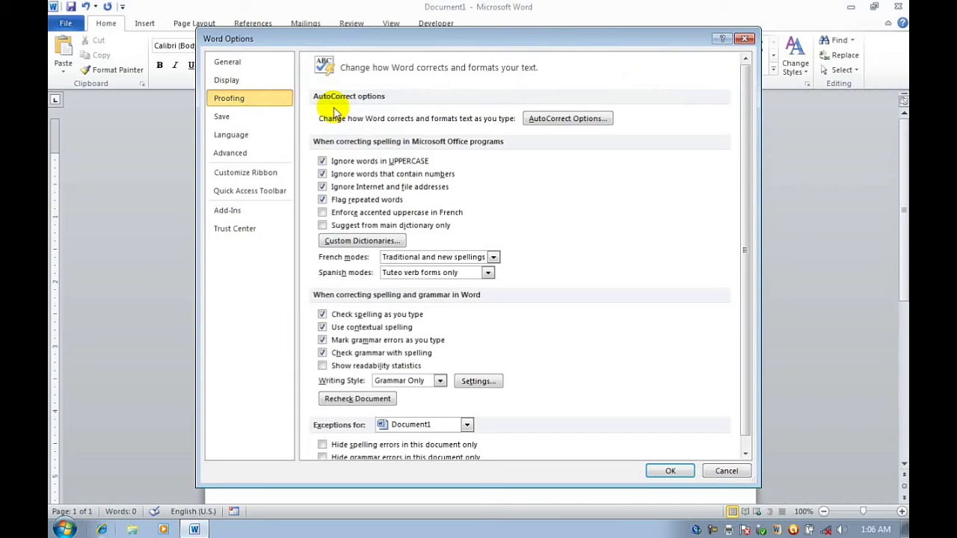
click(560, 118)
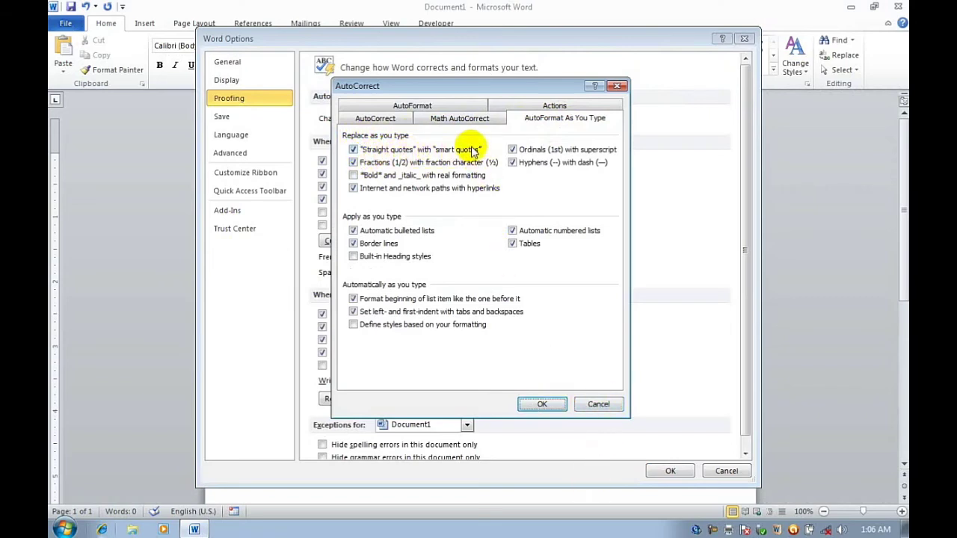
click(535, 405)
click(669, 470)
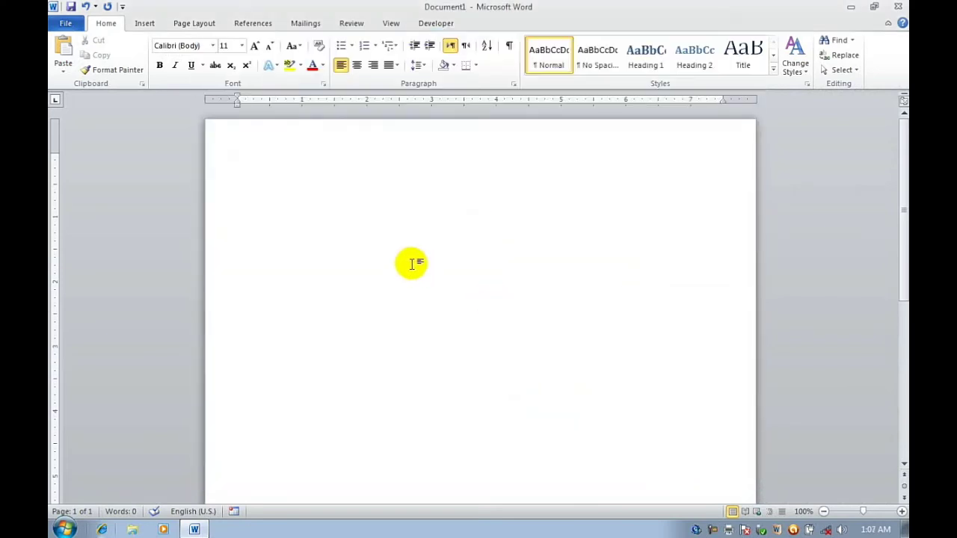
Step: Type the quoted welcome sentence and enlarge it to 24 pt
text(")
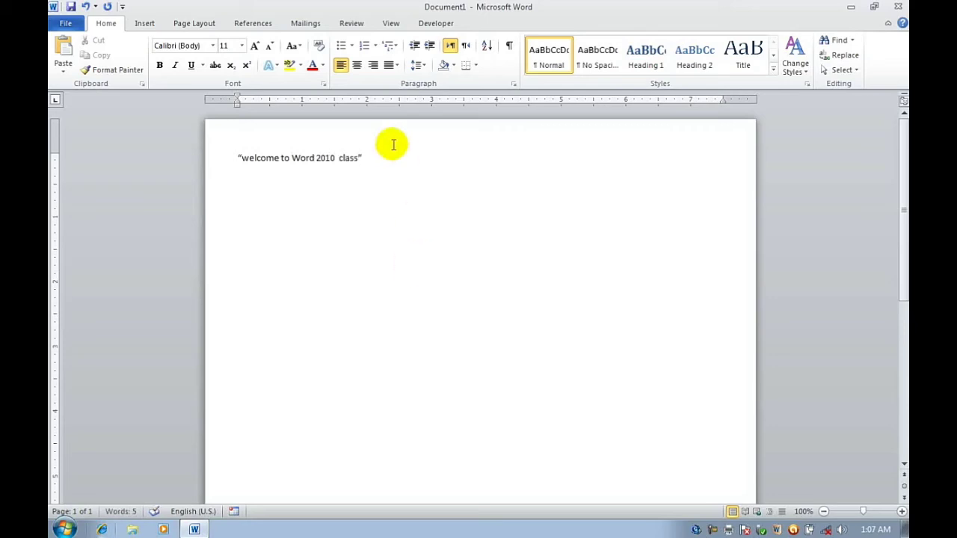
drag(363, 158, 242, 150)
key(ctrl+shift+period)
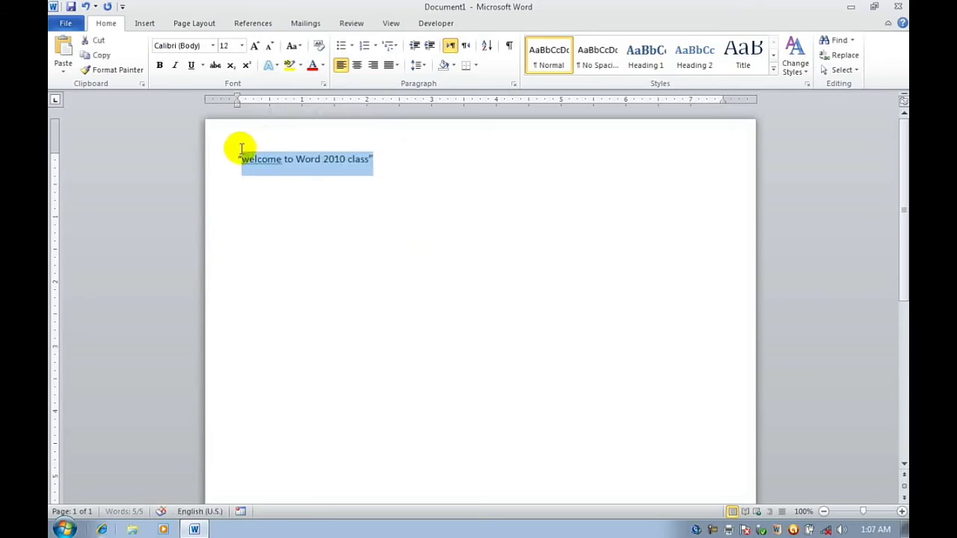
key(ctrl+shift+period)
key(ctrl+shift+period)
key(ctrl+shift+period)
key(ctrl+shift+period)
key(ctrl+shift+period)
Step: Enlarge the opening quote mark to match the sentence's font size
click(271, 168)
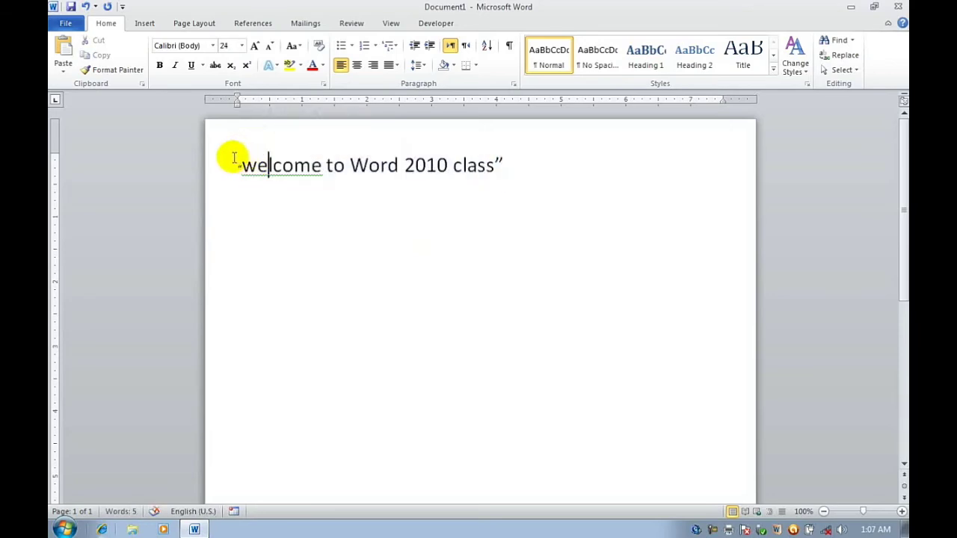
click(240, 166)
key(shift+Right)
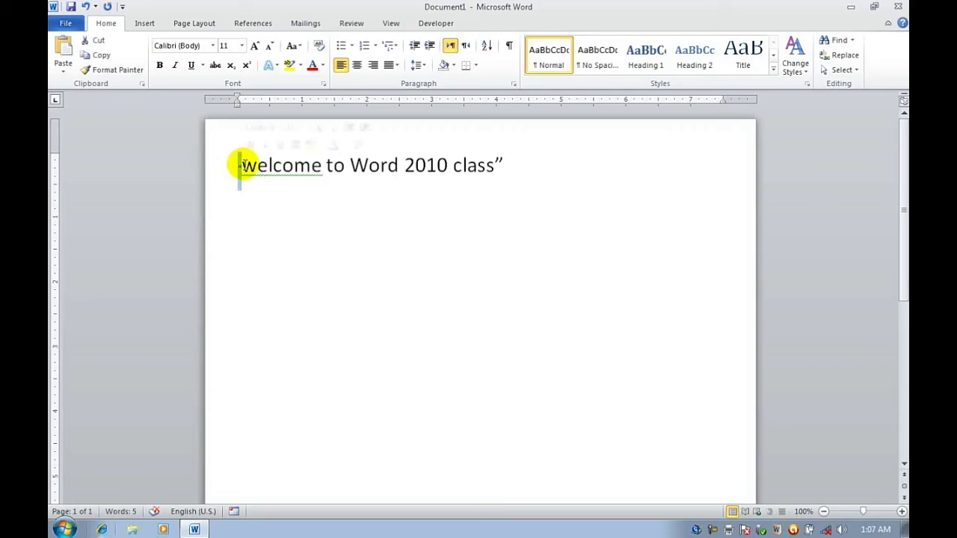
click(244, 166)
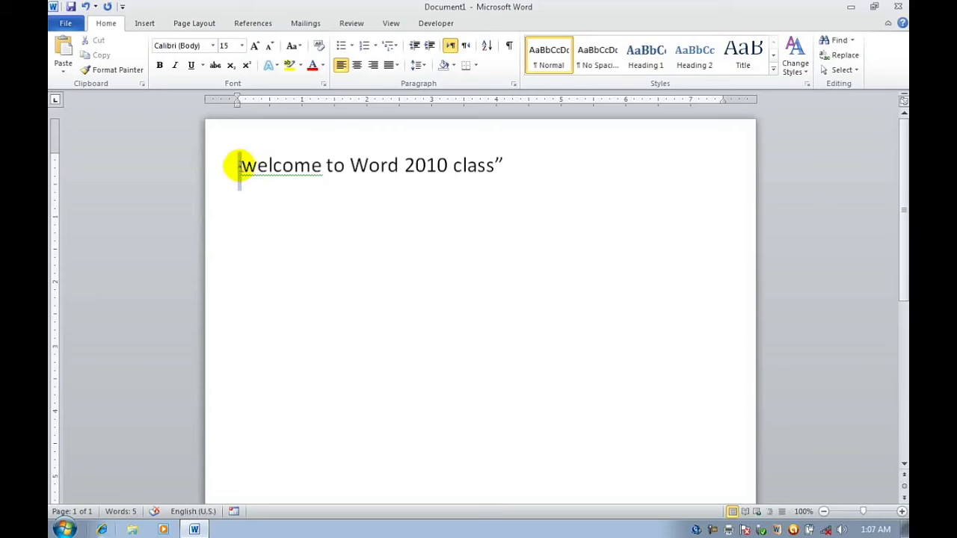
drag(239, 166, 243, 169)
key(ctrl+bracketright)
key(ctrl+bracketright)
key(ctrl+bracketright)
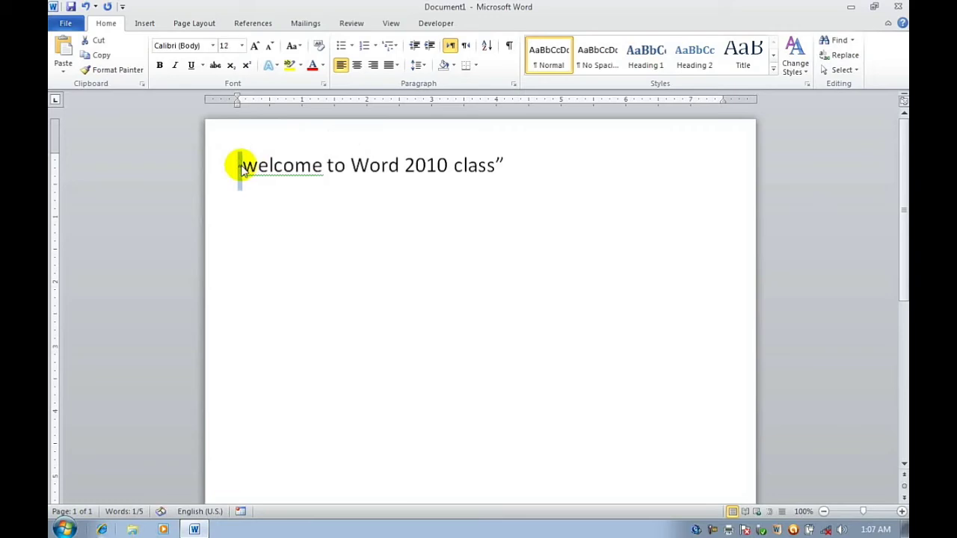
key(ctrl+bracketright)
key(ctrl+bracketright)
key(ctrl+bracketright)
key(ctrl+bracketright)
key(ctrl+bracketright)
key(ctrl+bracketright)
key(ctrl+bracketright)
key(ctrl+bracketright)
key(ctrl+bracketright)
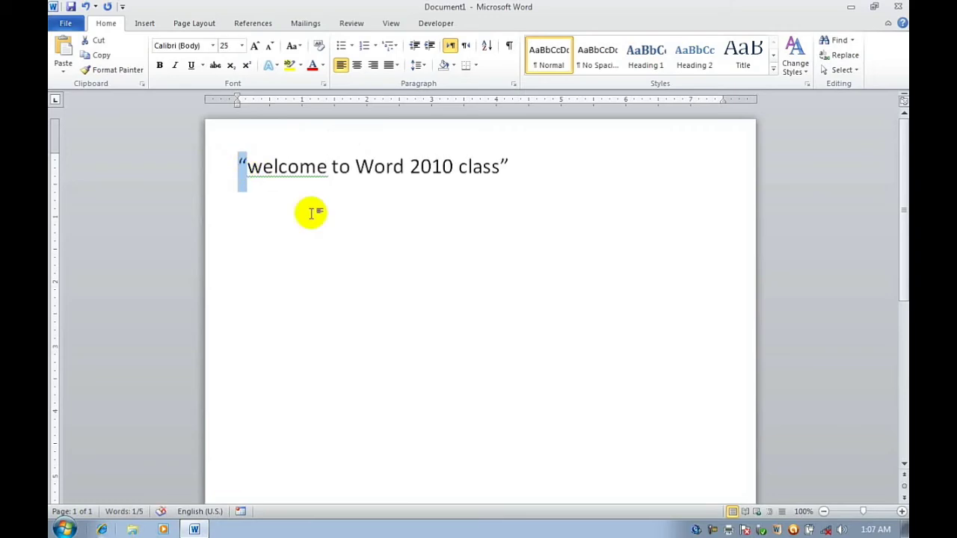
Step: Correct 'welcome' to 'Welcome' from the spelling suggestions and start a new line
right_click(312, 179)
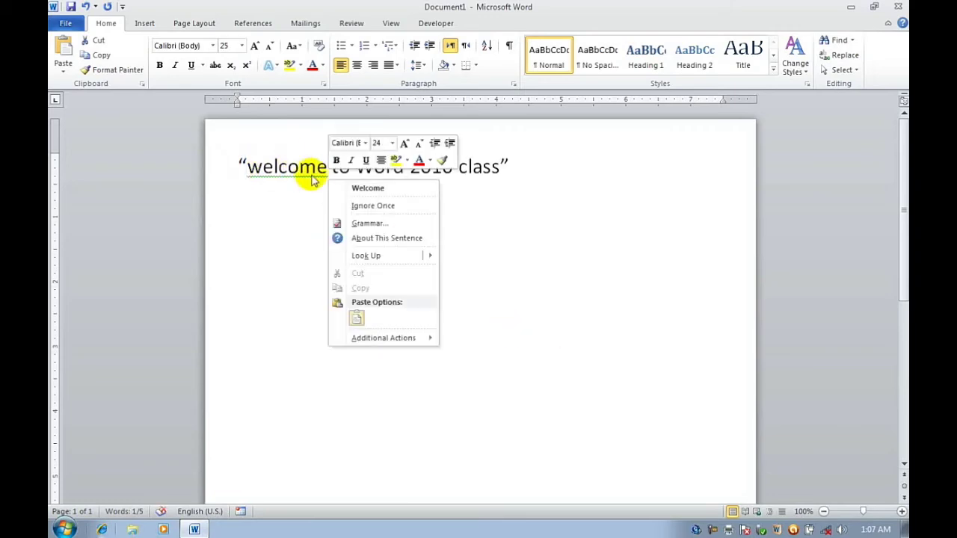
click(362, 188)
drag(248, 166, 238, 166)
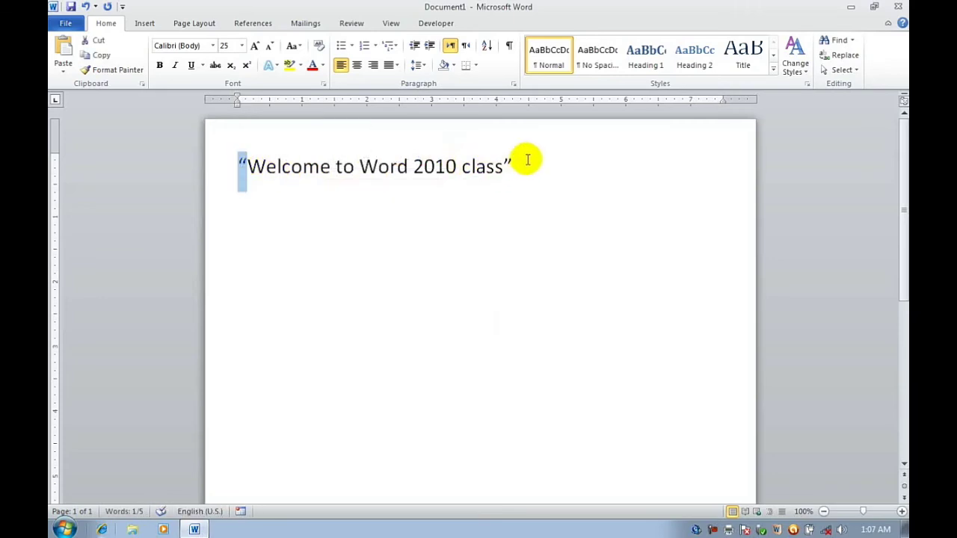
drag(521, 164, 505, 166)
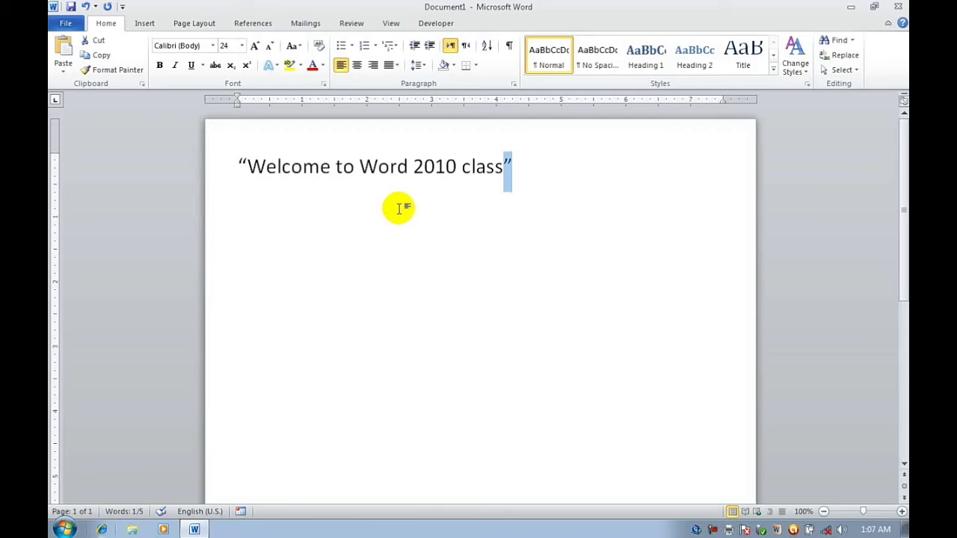
click(357, 166)
click(562, 166)
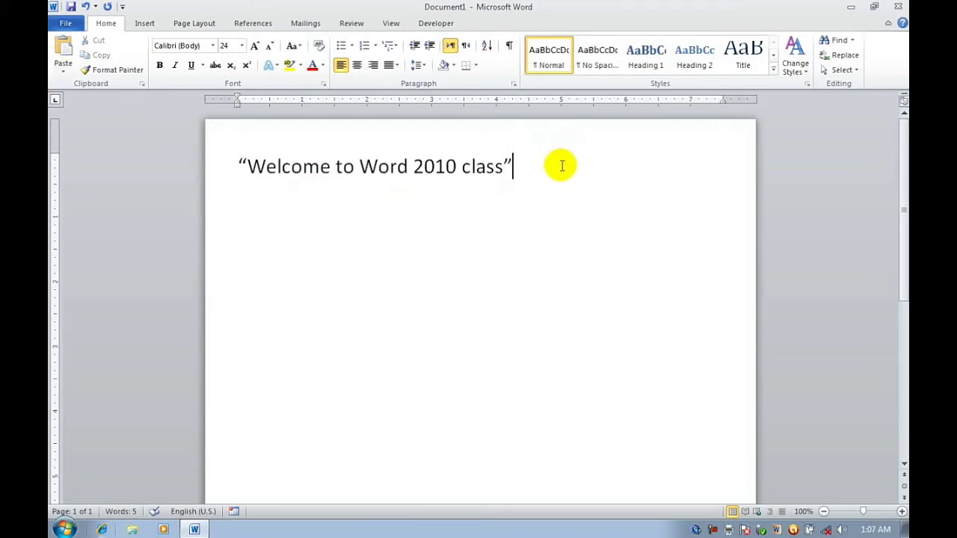
key(Return)
Step: Turn off AutoCorrect's straight-quotes-to-smart-quotes replacement and return to the empty second line
click(66, 24)
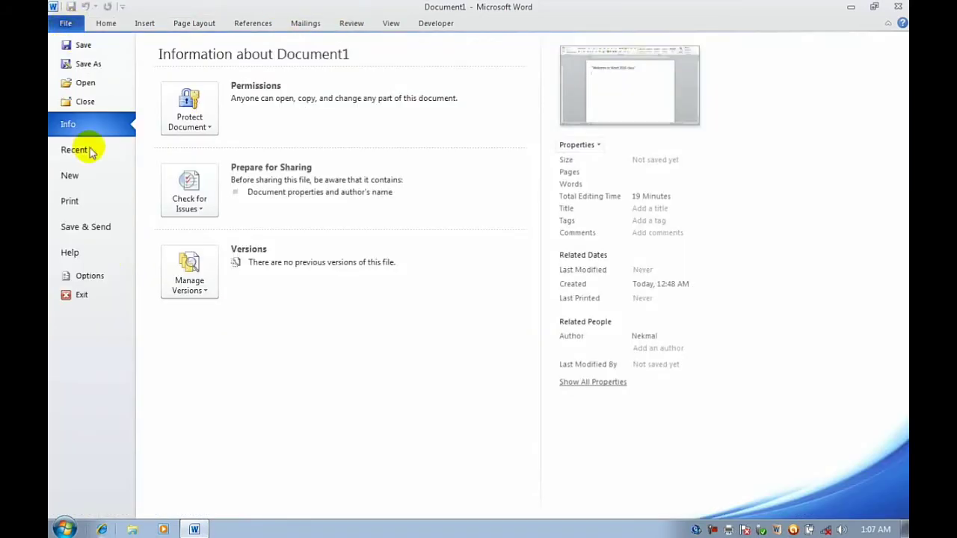
click(88, 276)
click(241, 100)
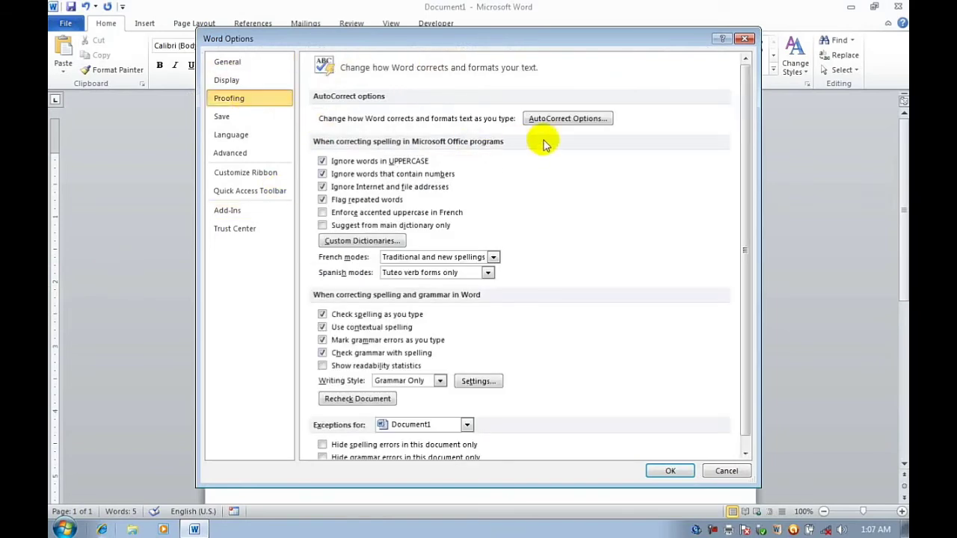
click(561, 118)
click(364, 150)
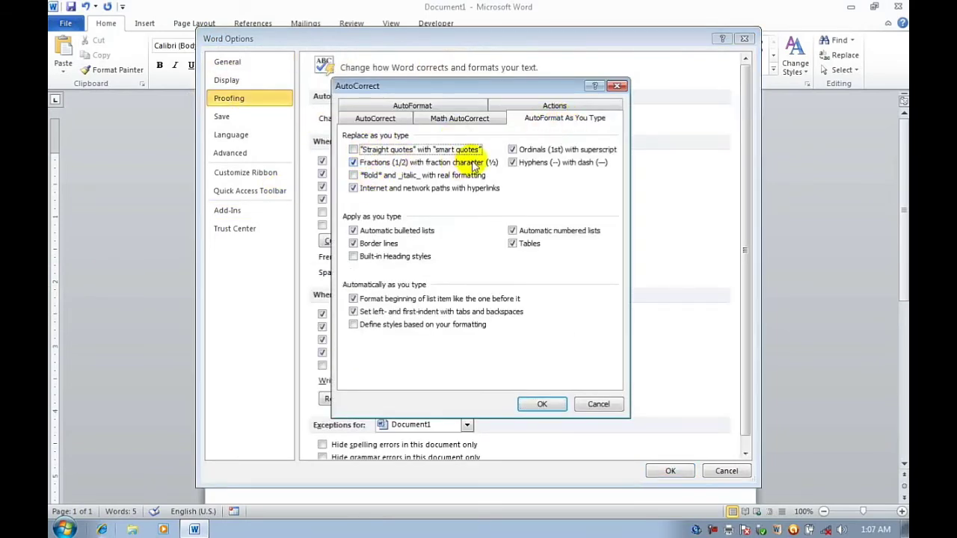
click(542, 404)
click(670, 471)
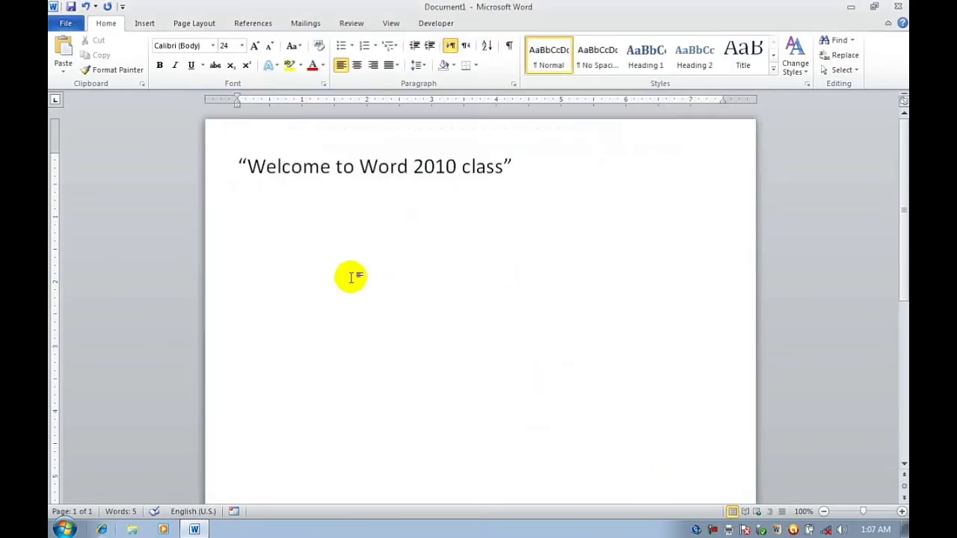
click(232, 211)
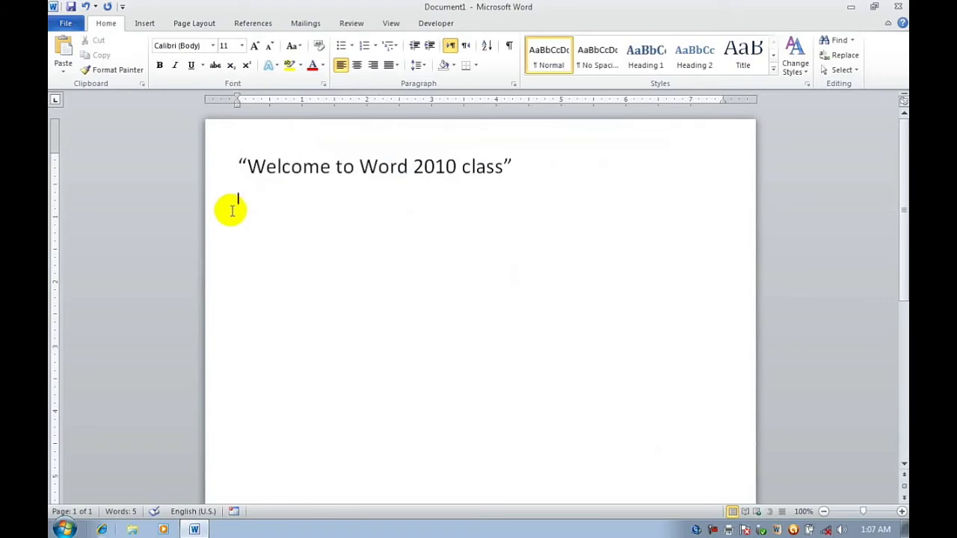
Step: Type "Welcome to word 2010 class" in straight quotes and enlarge the line two font sizes
text("welcome)
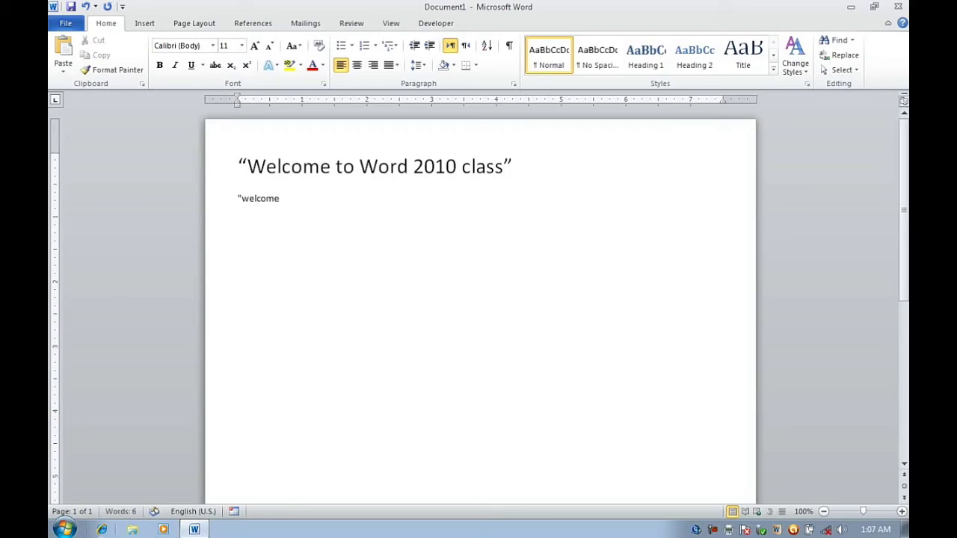
text(to word )
text(2010 c)
text(lass")
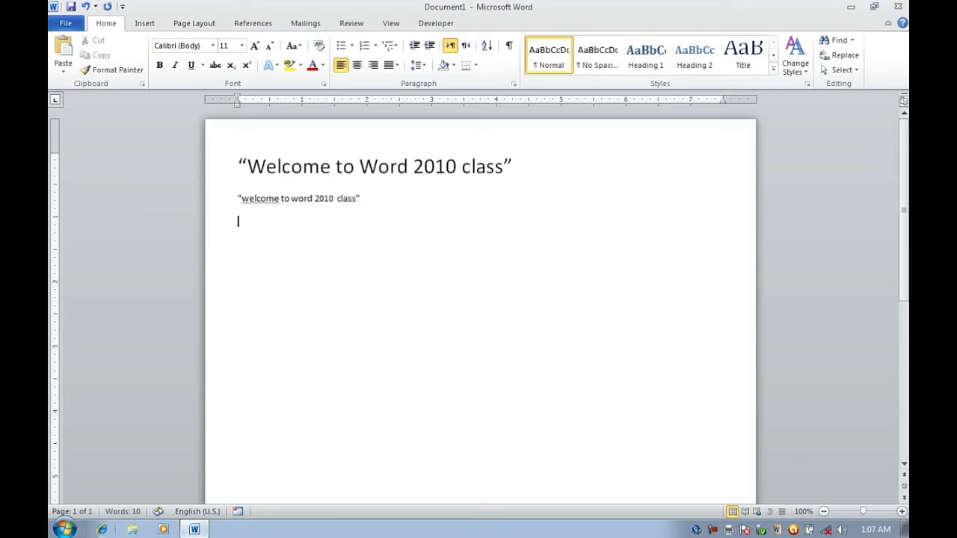
drag(238, 198, 374, 214)
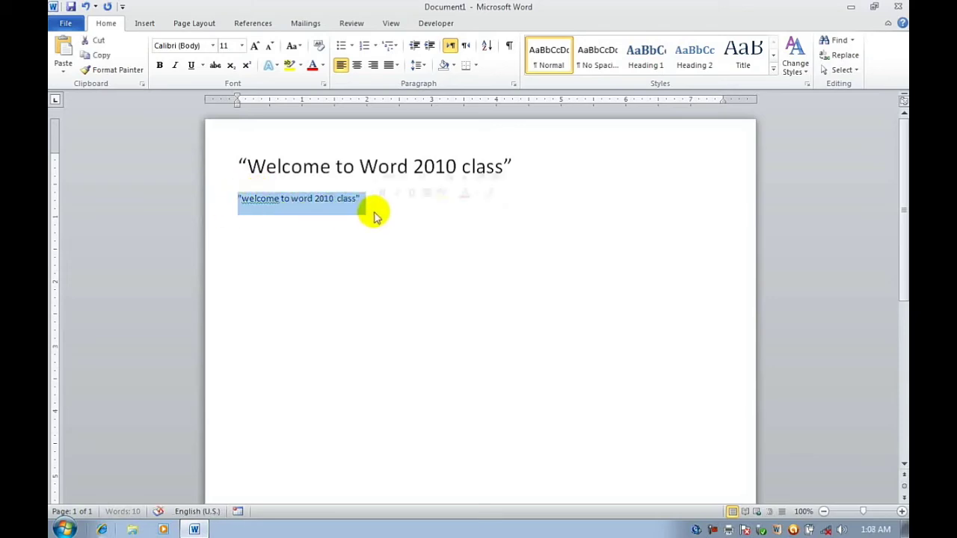
key(ctrl+bracketright)
key(ctrl+bracketright)
key(ctrl+bracketright)
key(ctrl+bracketright)
key(ctrl+bracketright)
key(ctrl+bracketright)
key(ctrl+bracketright)
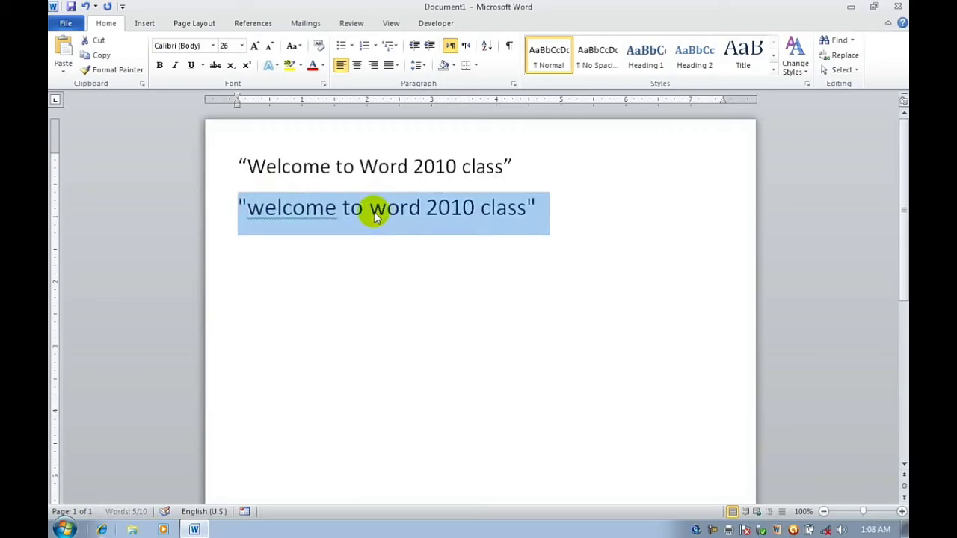
key(ctrl+bracketright)
key(ctrl+bracketright)
click(512, 239)
Step: Accept the capitalised Welcome spelling correction and compare both lines' opening quotes
drag(557, 201, 539, 206)
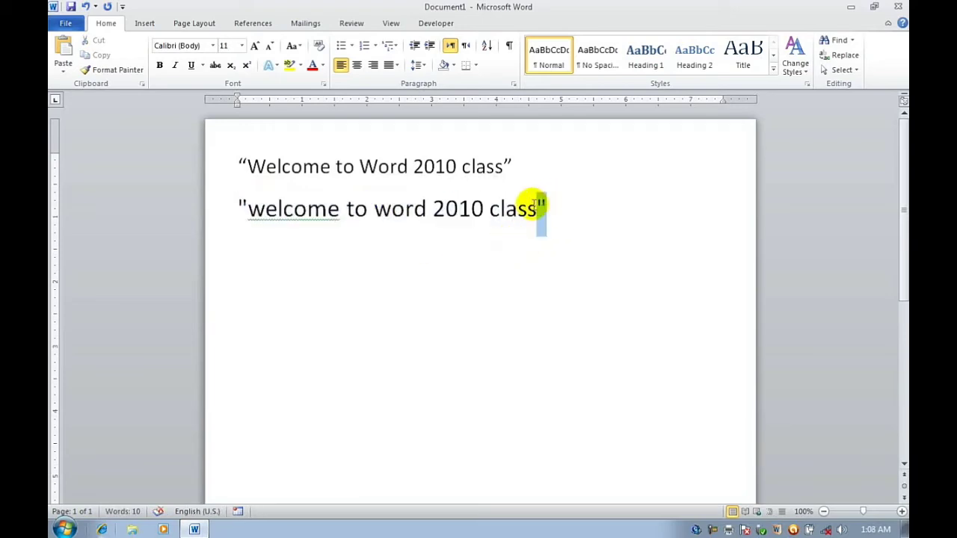
right_click(340, 223)
click(353, 234)
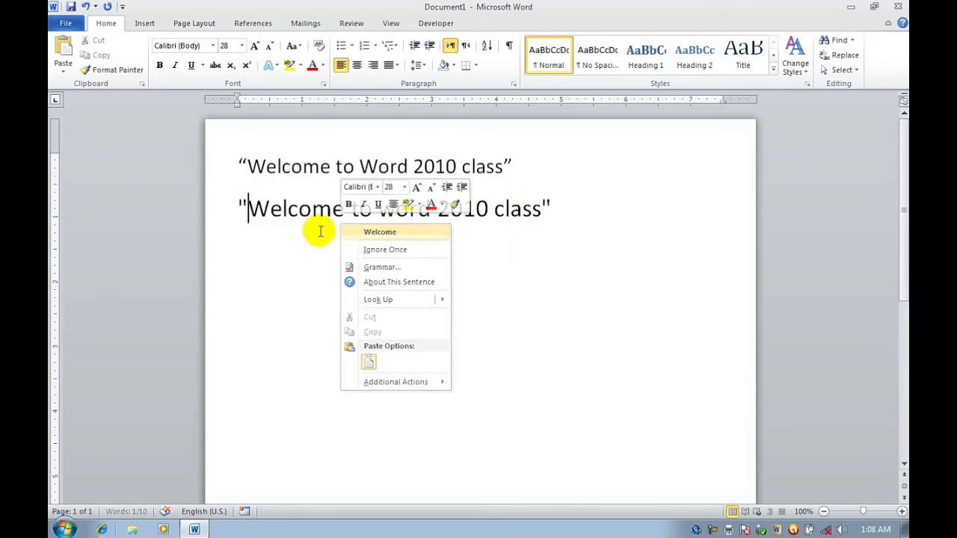
drag(238, 202, 249, 200)
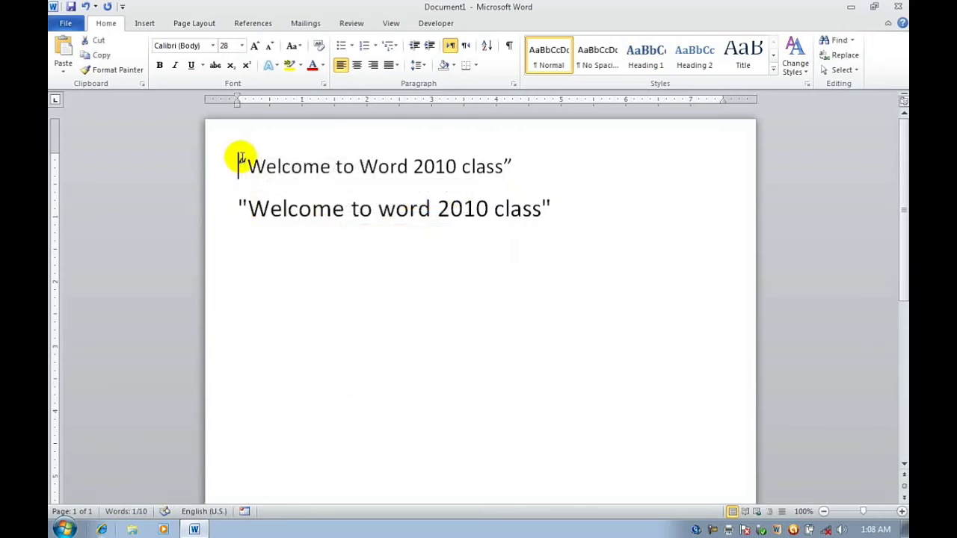
drag(238, 160, 245, 165)
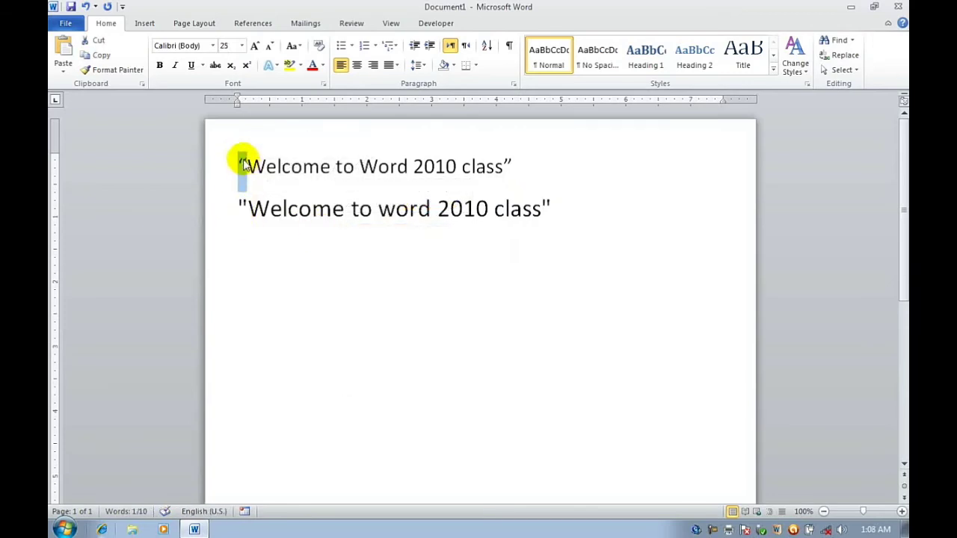
Step: Review the smart quotes setting in AutoCorrect Options and return to the document
click(66, 23)
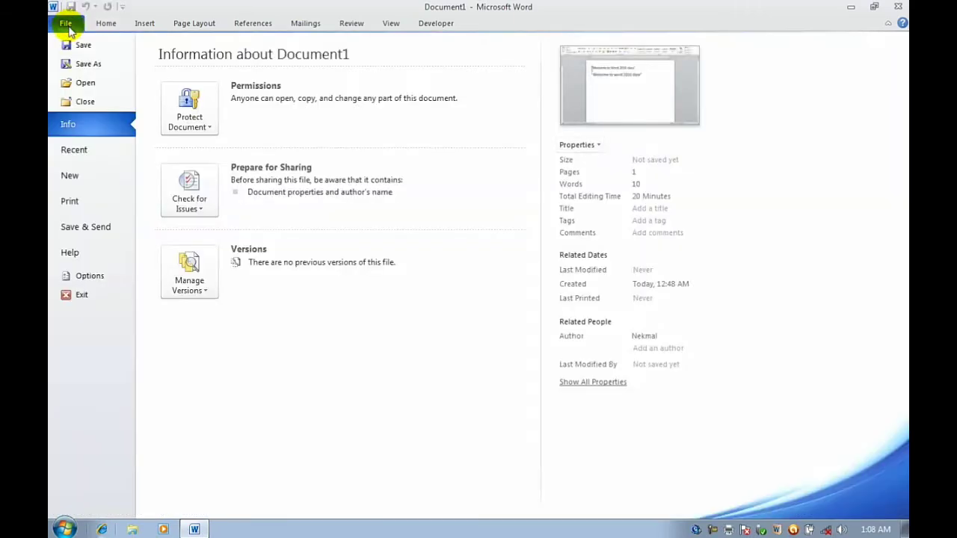
click(85, 276)
click(266, 99)
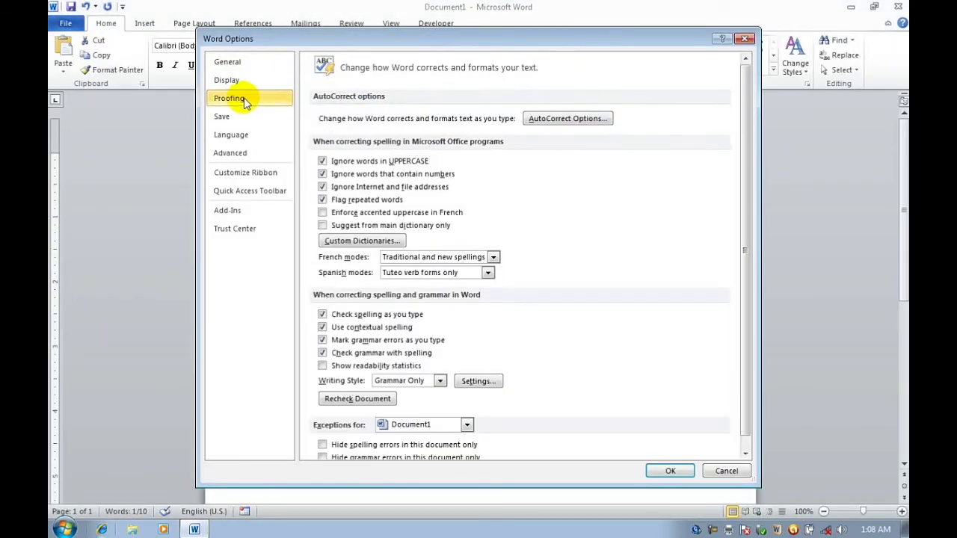
click(568, 114)
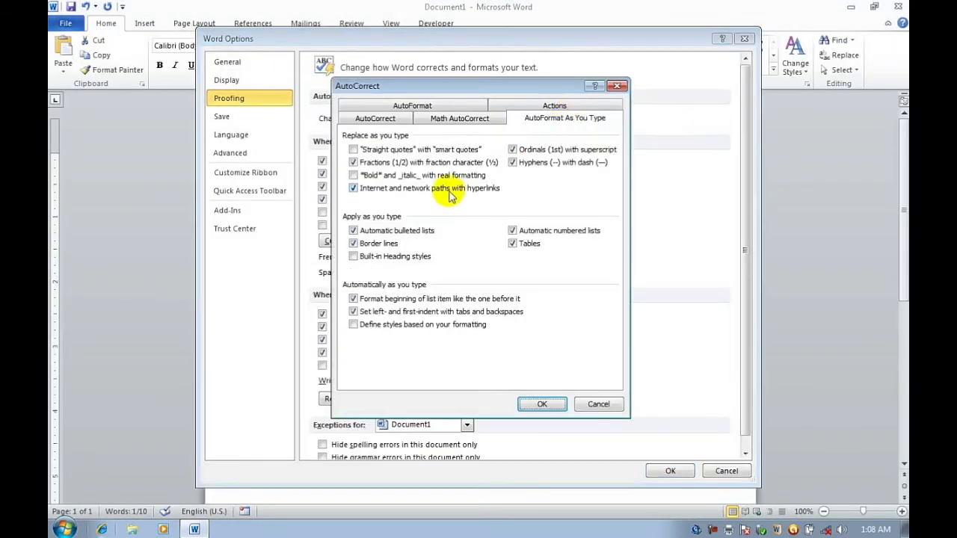
click(354, 149)
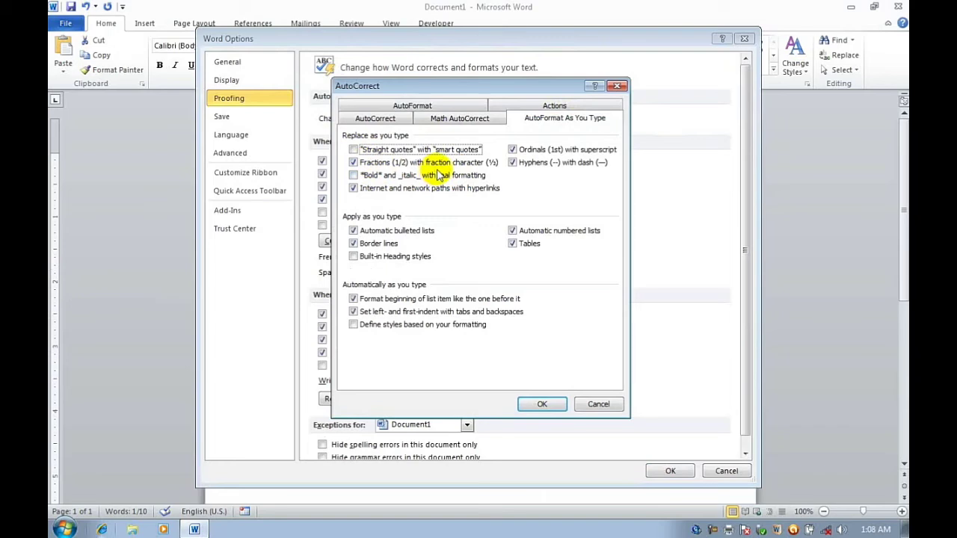
click(546, 400)
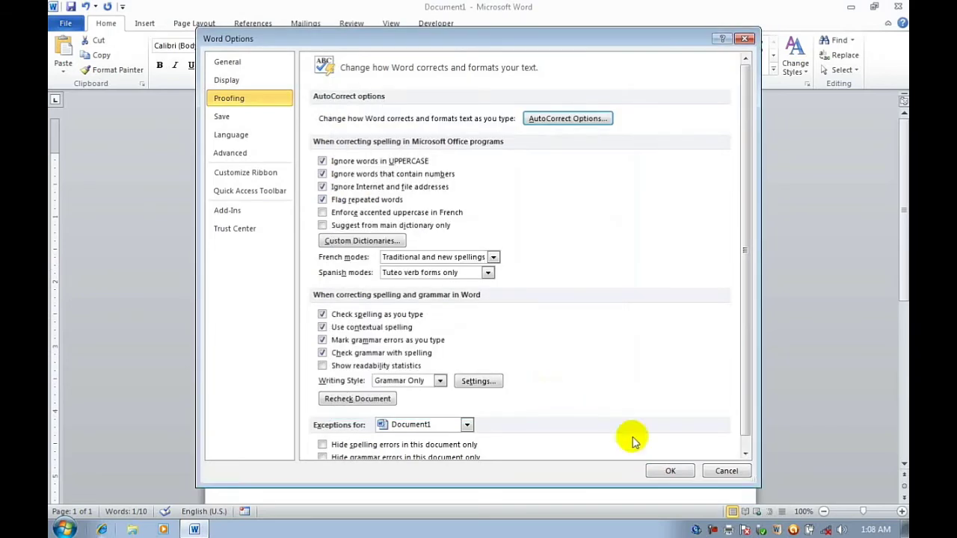
click(678, 471)
Step: Type 3/4 and 1/2 on new lines so they become ¾ and ½, removing a 7/5 test line
click(244, 282)
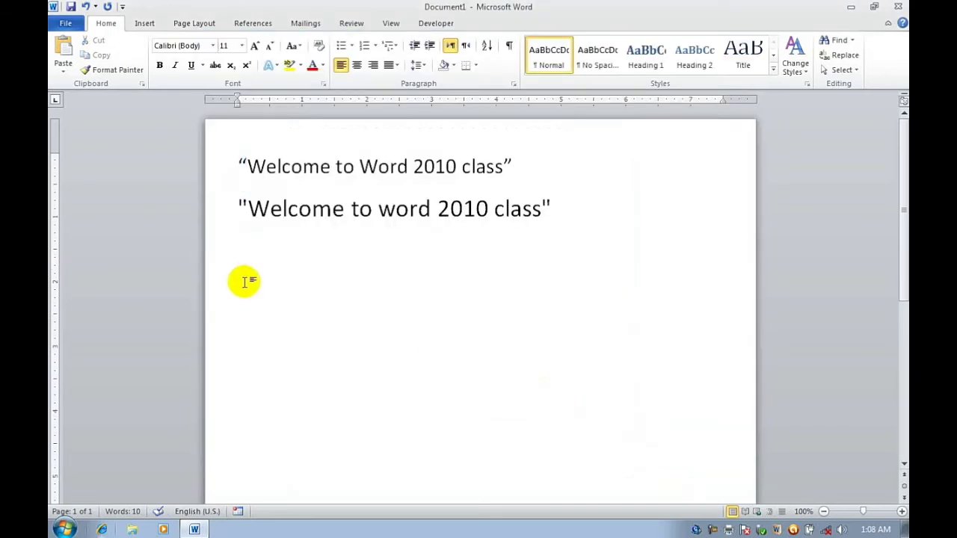
text(3/4)
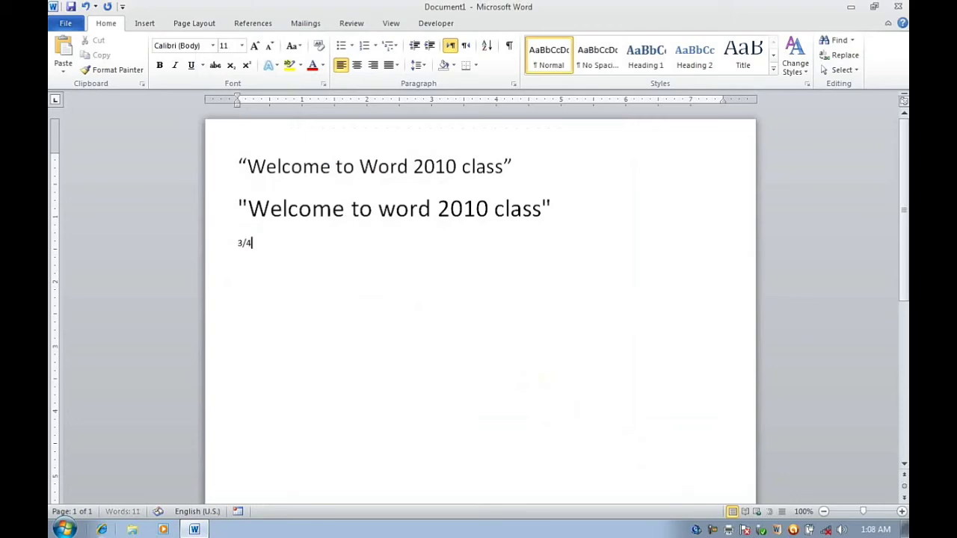
key(Return)
text(1)
text(7/5t)
key(BackSpace)
key(Return)
key(BackSpace)
key(BackSpace)
key(BackSpace)
key(BackSpace)
key(BackSpace)
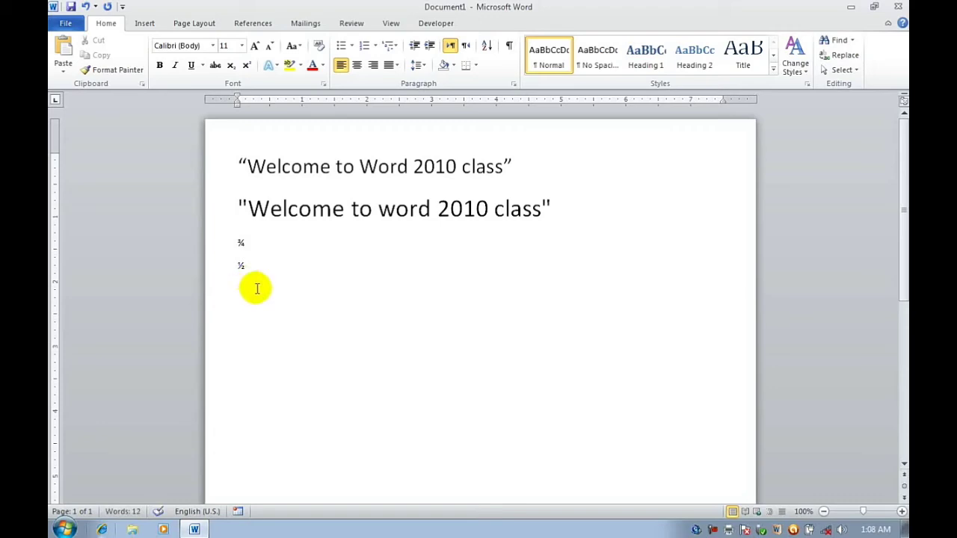
Step: Turn off automatic fraction replacement and type 3/4 and 1/2 as plain text
drag(253, 285, 220, 242)
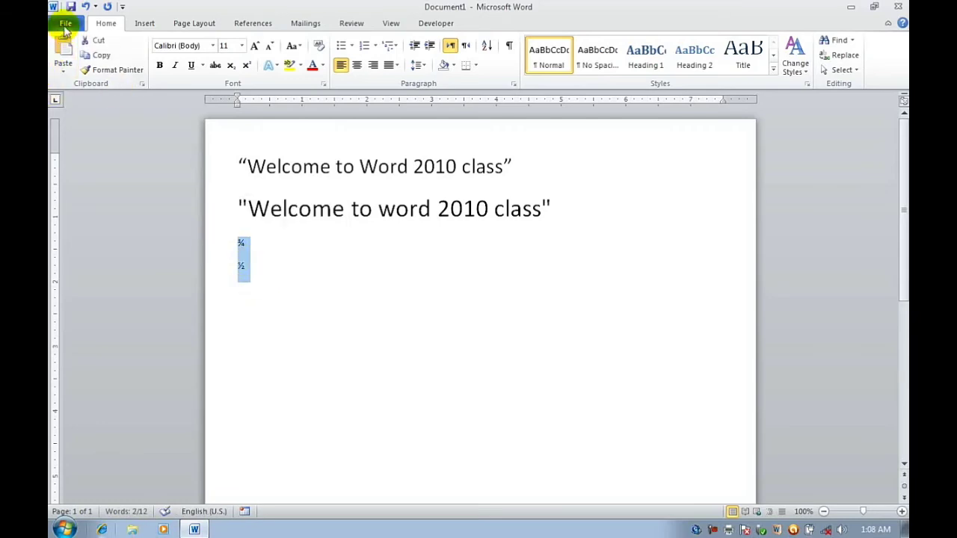
click(65, 23)
click(94, 275)
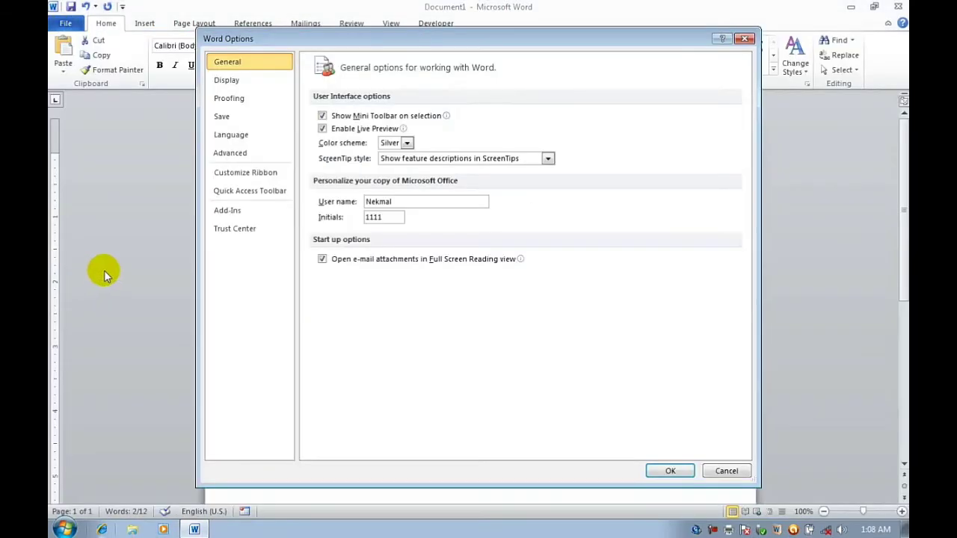
click(248, 98)
click(527, 118)
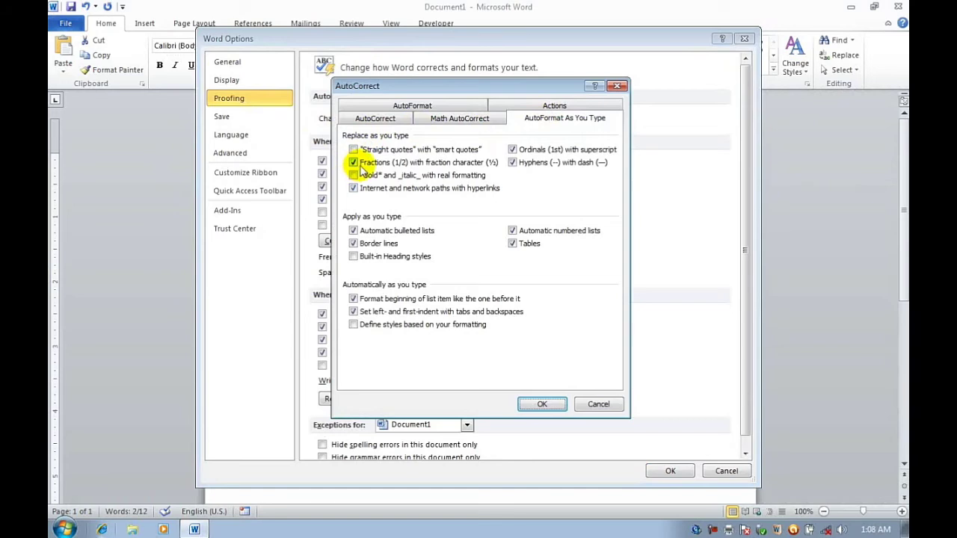
click(354, 163)
click(538, 404)
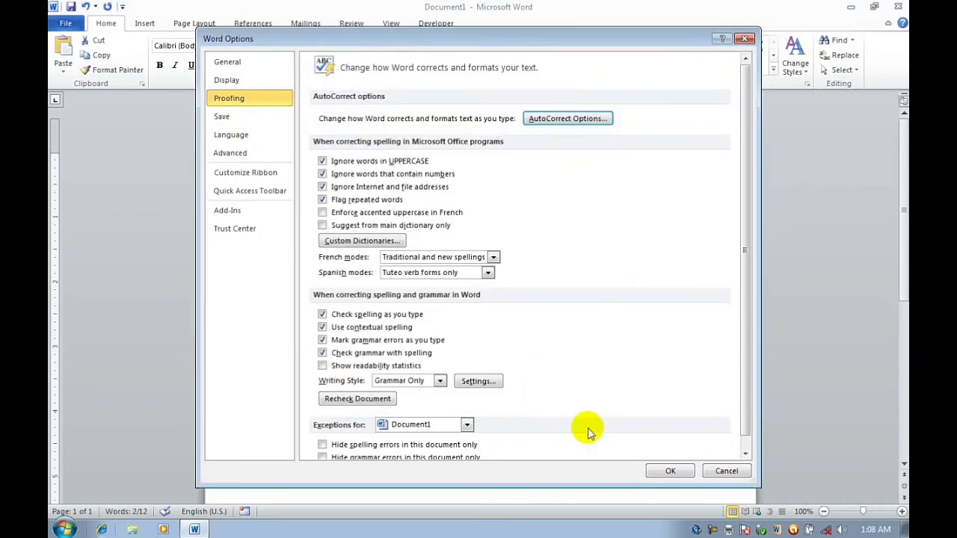
click(675, 471)
click(380, 321)
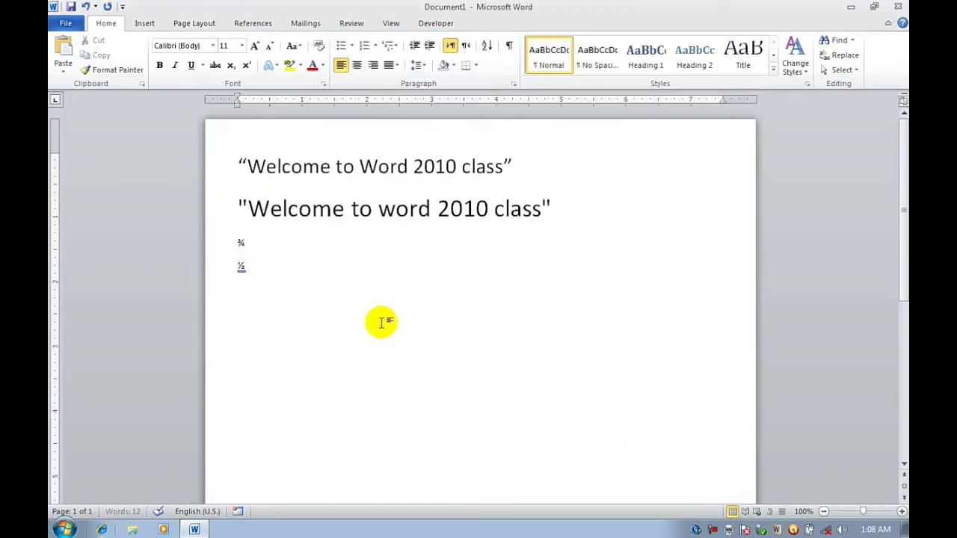
text(3/4)
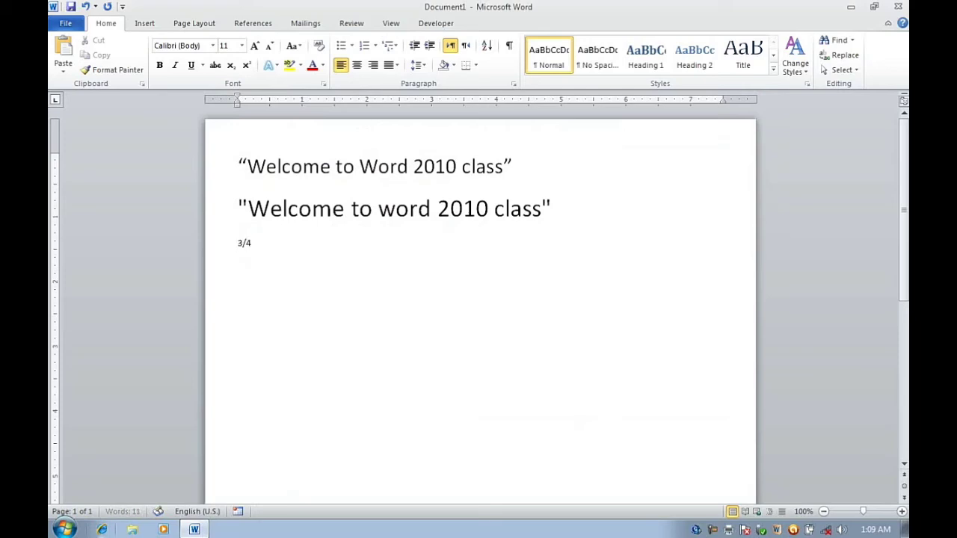
key(Return)
text(/2)
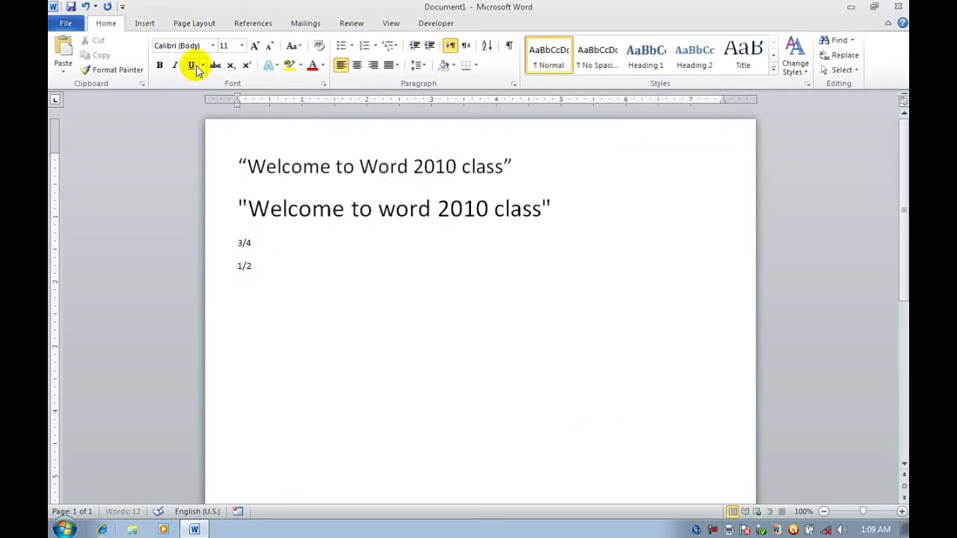
Step: Turn fraction replacement back on and type 3/4 and 1/2 again so they become ¾ and ½
click(66, 23)
click(96, 271)
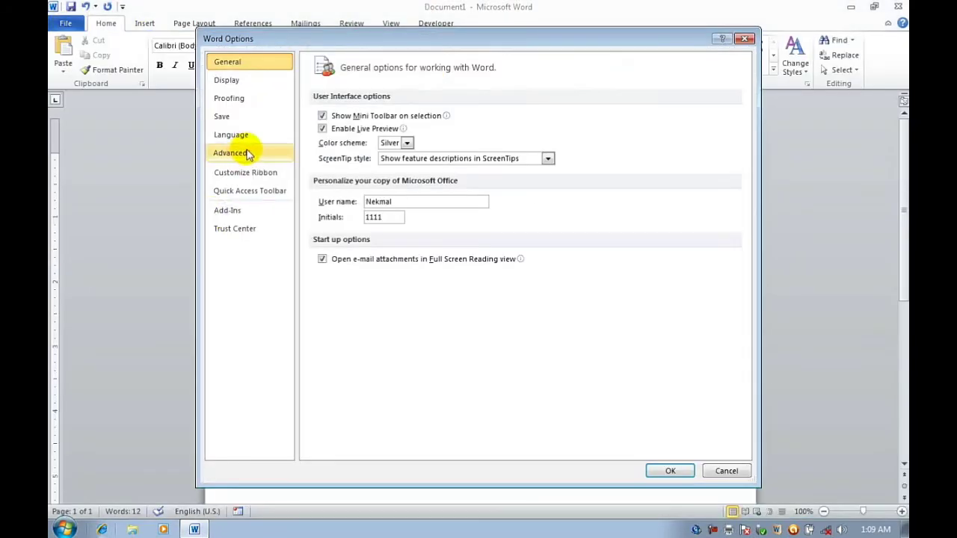
click(251, 98)
click(552, 126)
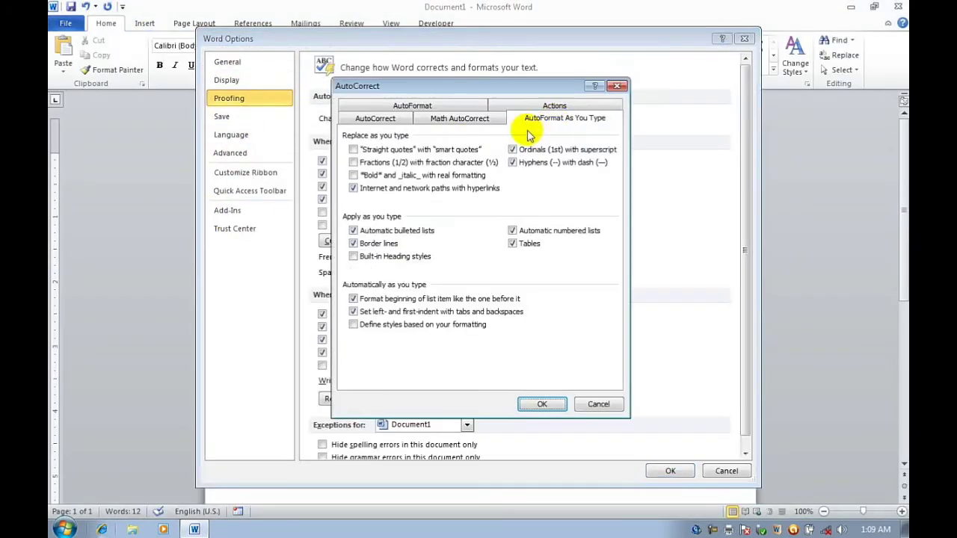
click(365, 163)
click(542, 404)
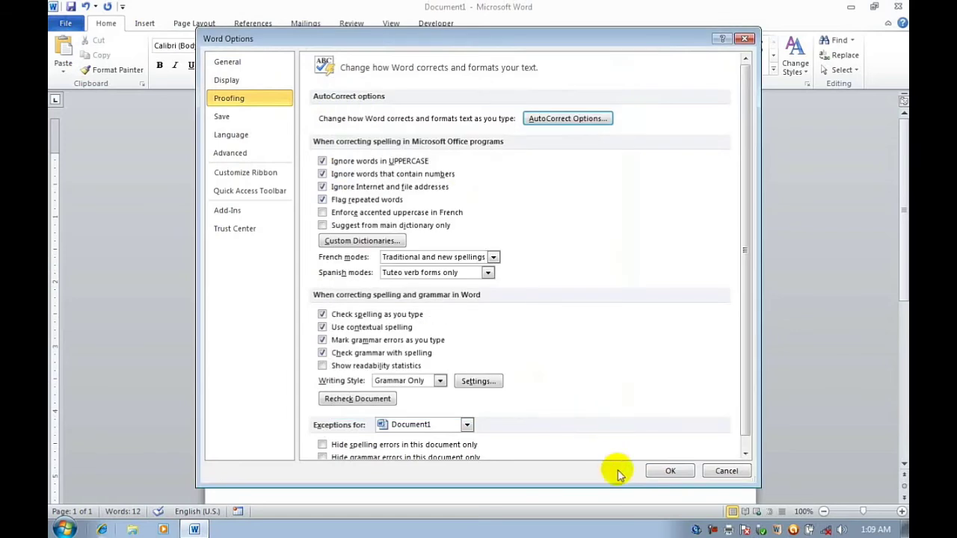
click(670, 472)
text(3)
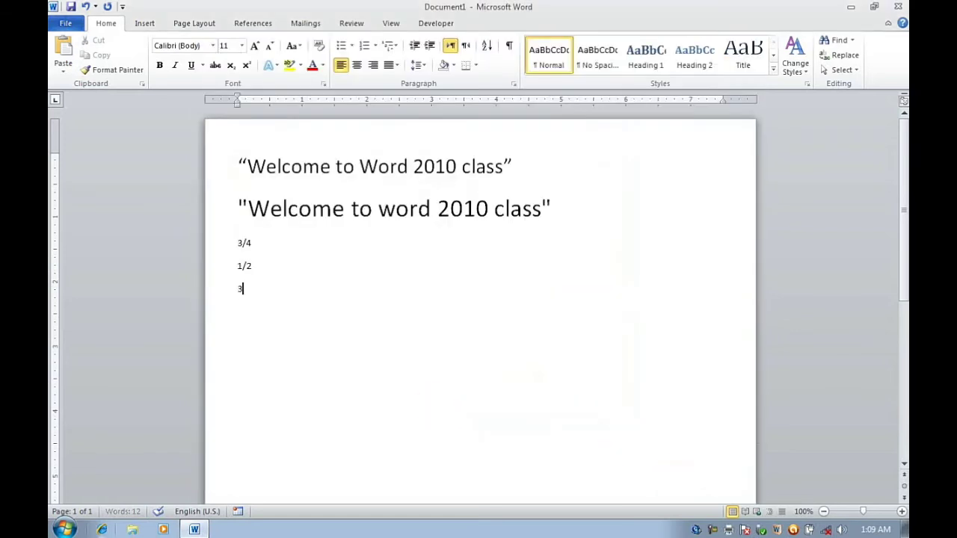
text(/4)
key(Return)
text(1/)
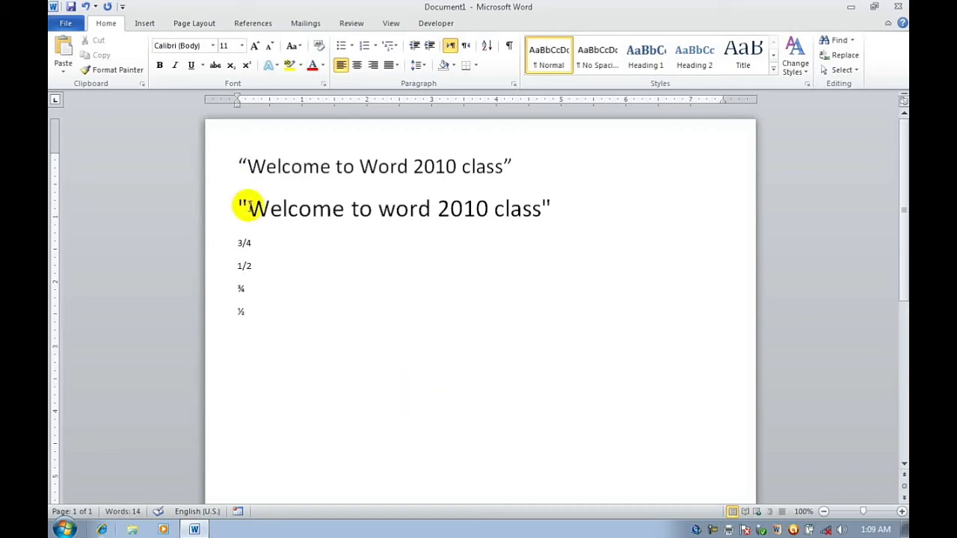
click(66, 23)
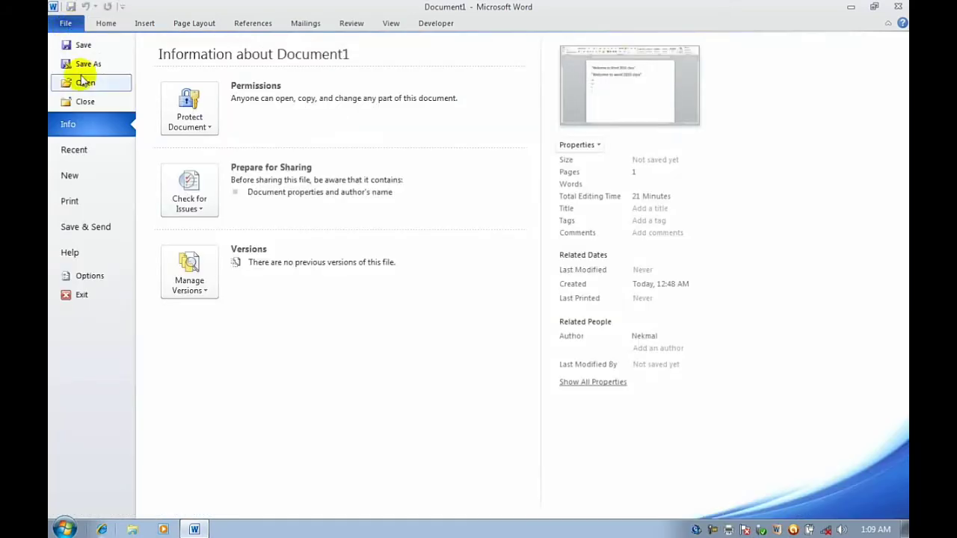
click(90, 276)
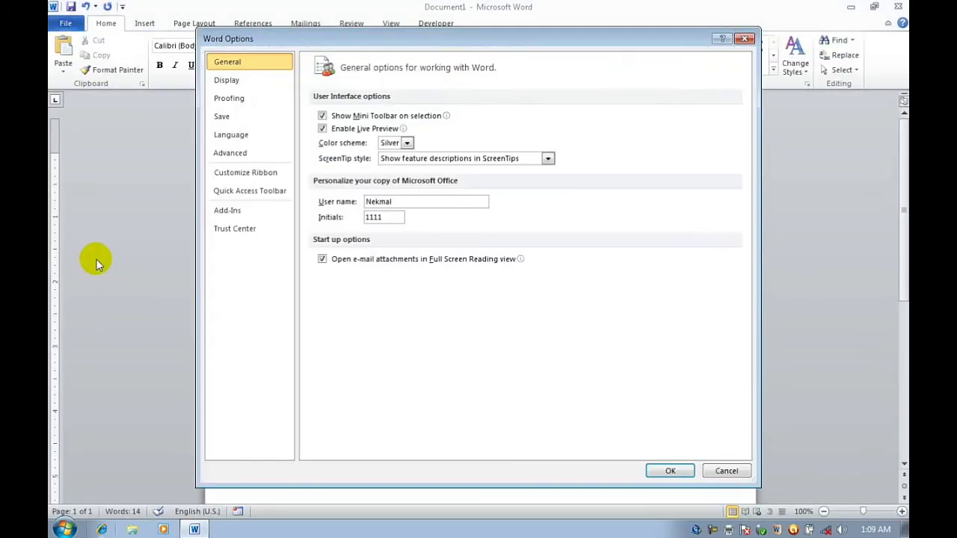
click(239, 104)
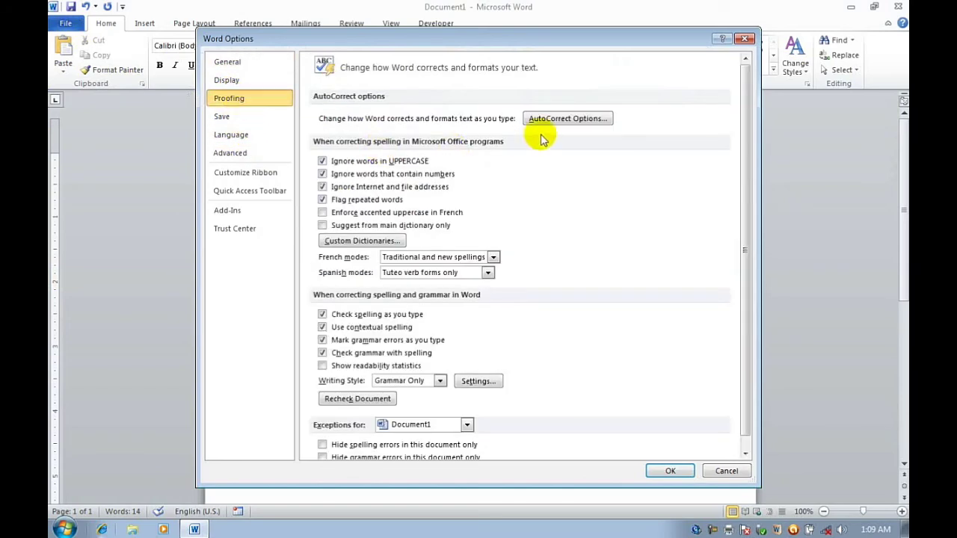
click(566, 118)
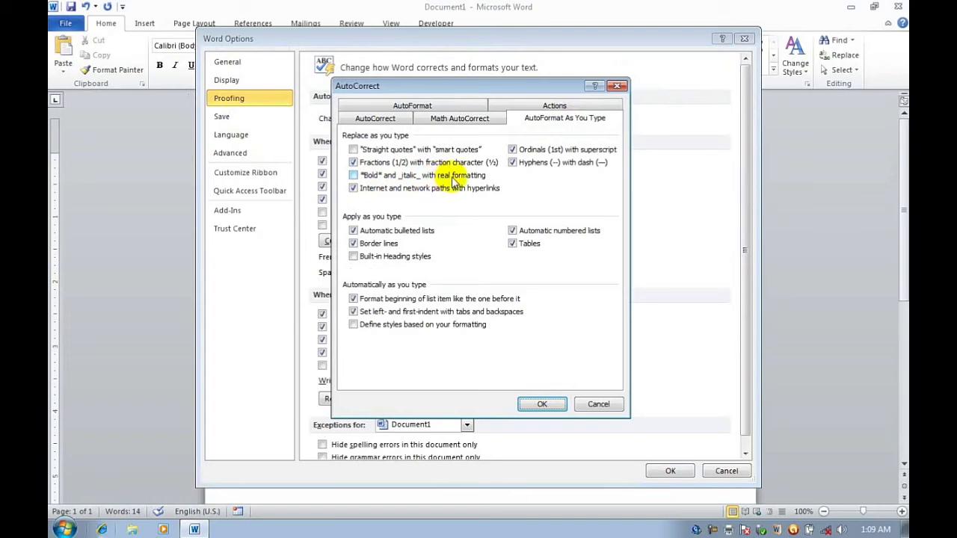
click(524, 404)
click(669, 473)
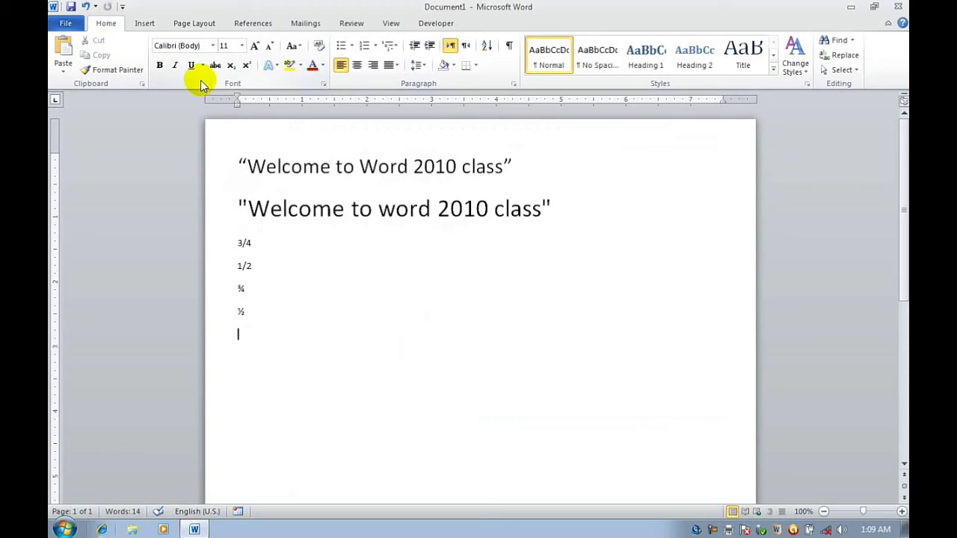
Step: Type *Afghanistan* on a new line, fixing typos, and select the word
text(a)
key(BackSpace)
text(*)
key(BackSpace)
key(BackSpace)
text(d)
key(BackSpace)
text(hanis)
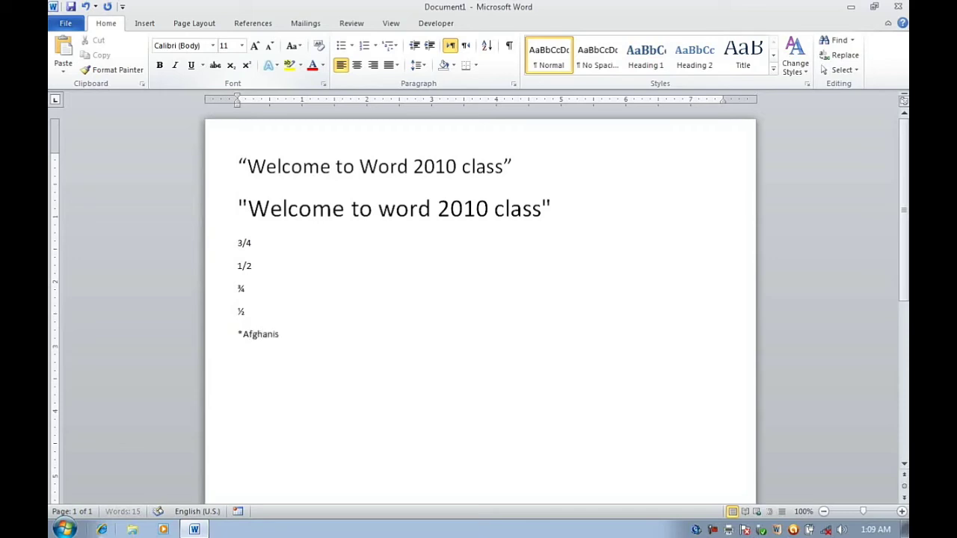
text(tan*)
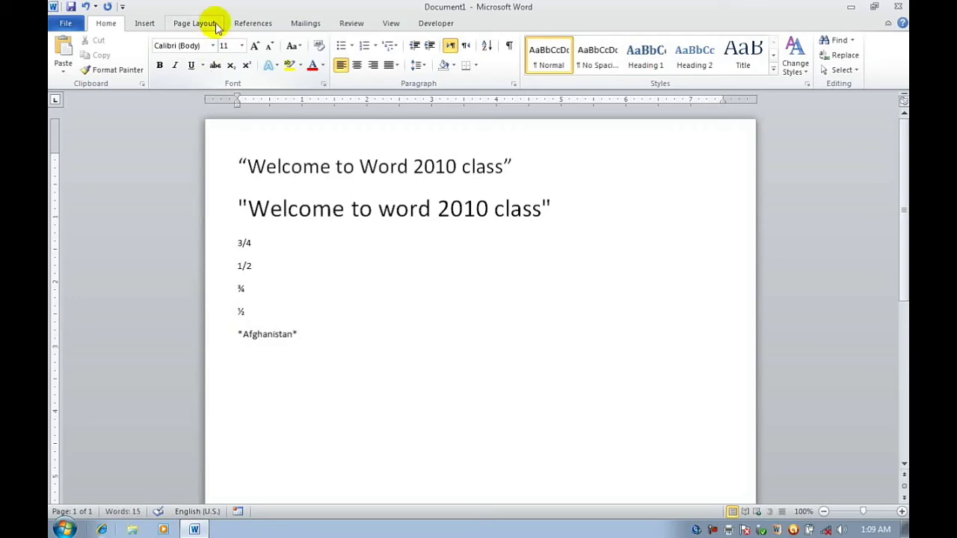
double_click(267, 334)
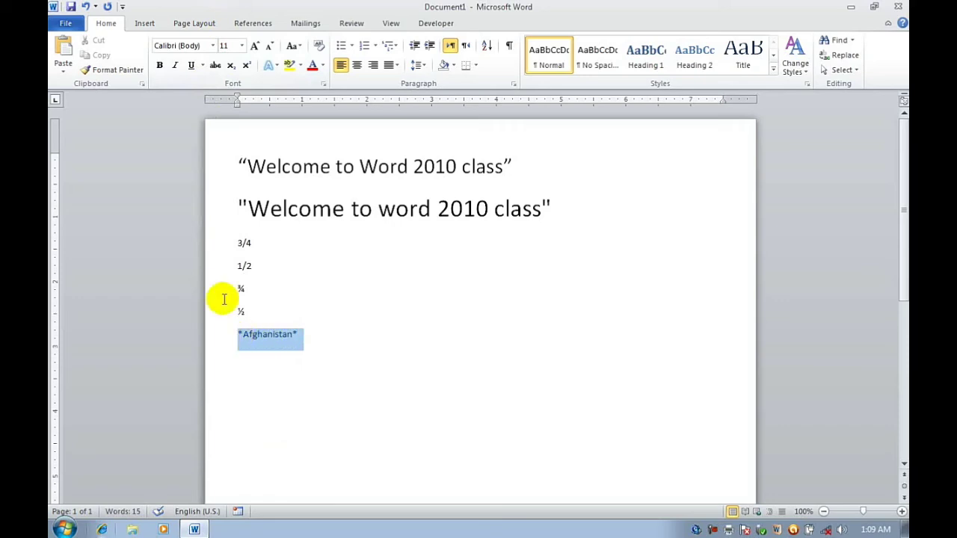
Step: Type _afghanistan_ on the next line and select the leading asterisk of *Afghanistan*
click(65, 23)
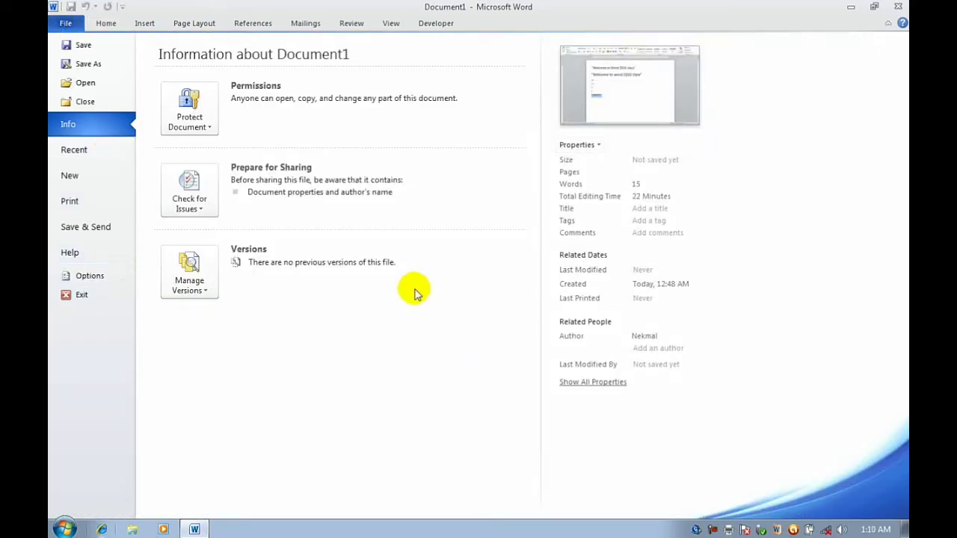
click(106, 25)
click(444, 366)
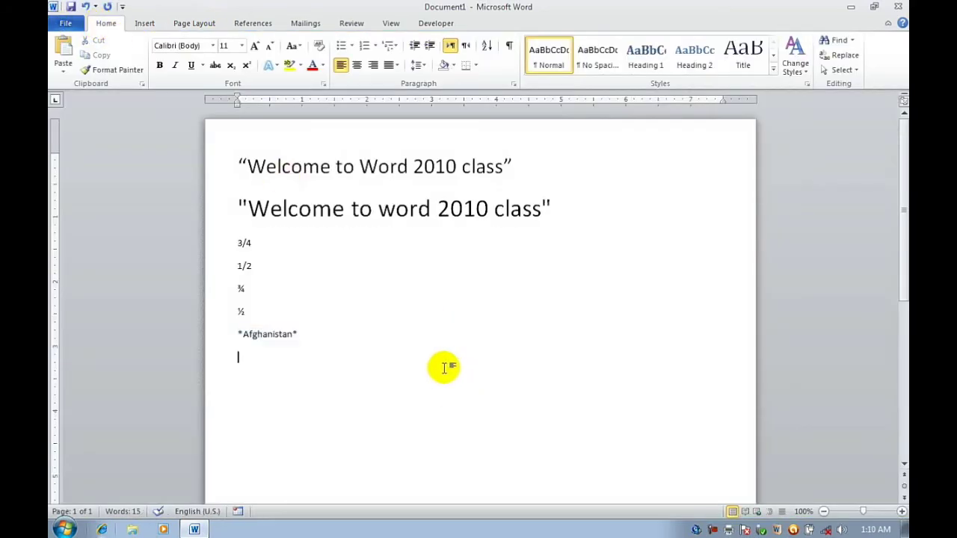
text(_)
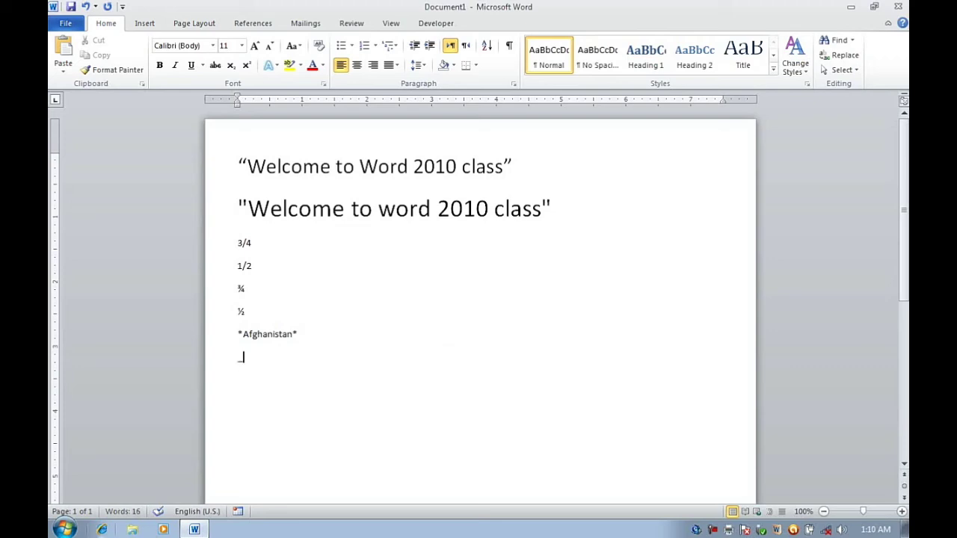
text(afghani)
text(stan_)
key(Return)
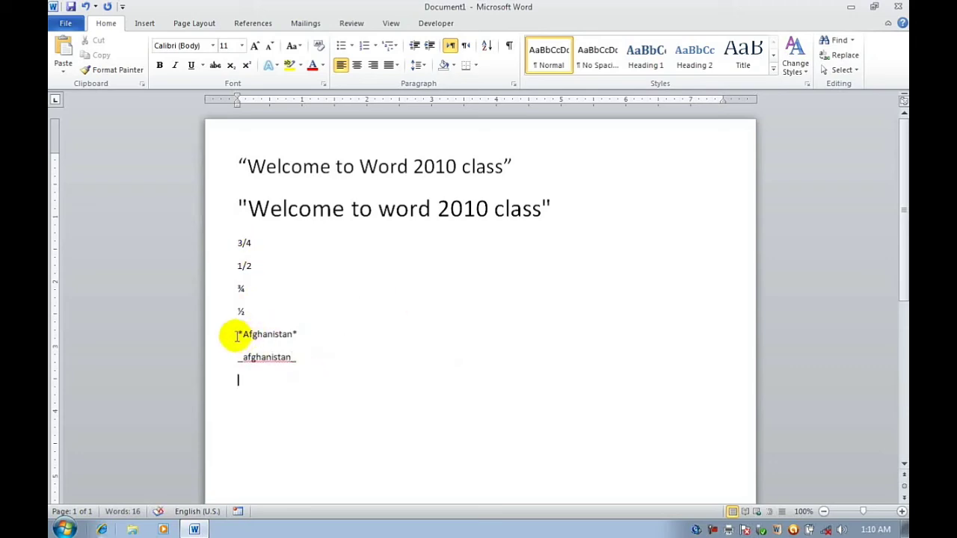
drag(238, 335, 243, 335)
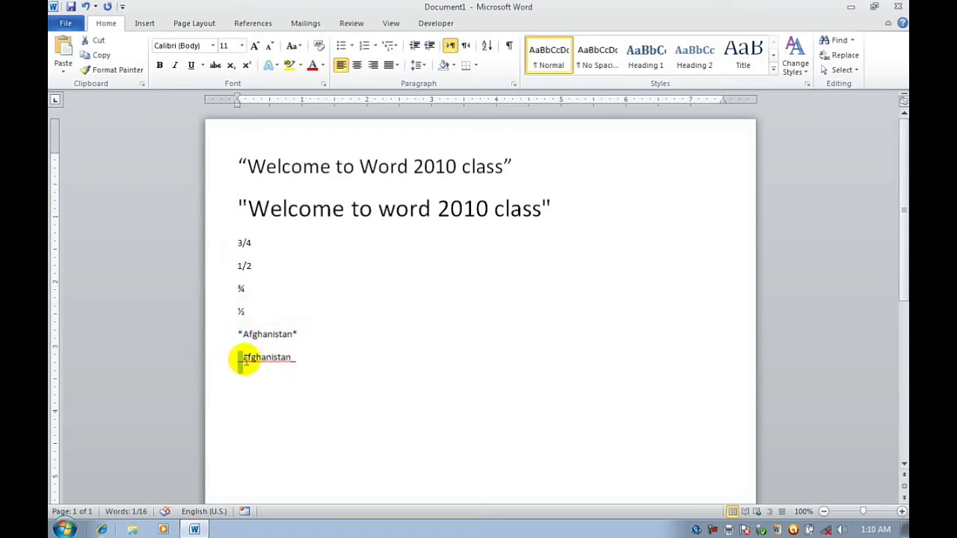
Step: Enable automatic *bold* and _italic_ formatting in AutoFormat As You Type
click(296, 359)
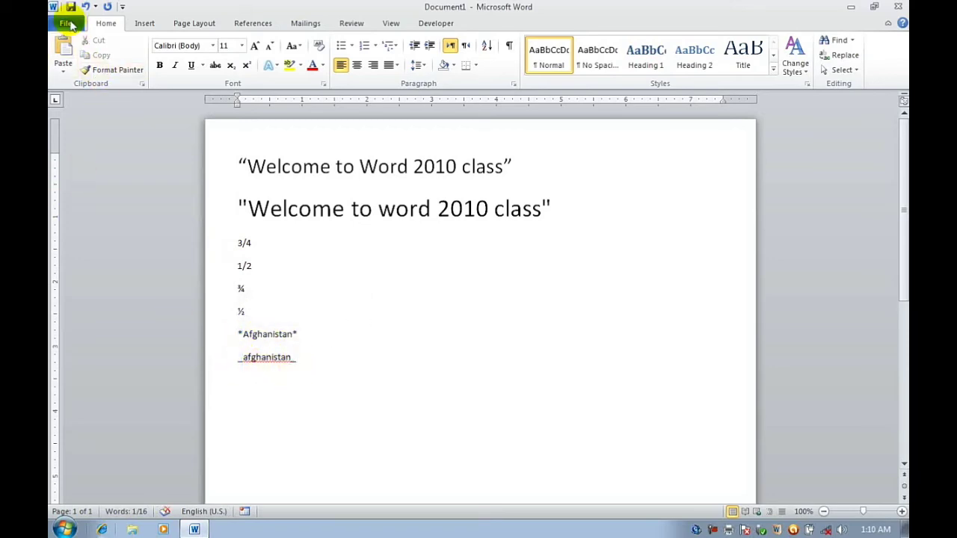
click(66, 23)
click(103, 284)
click(232, 98)
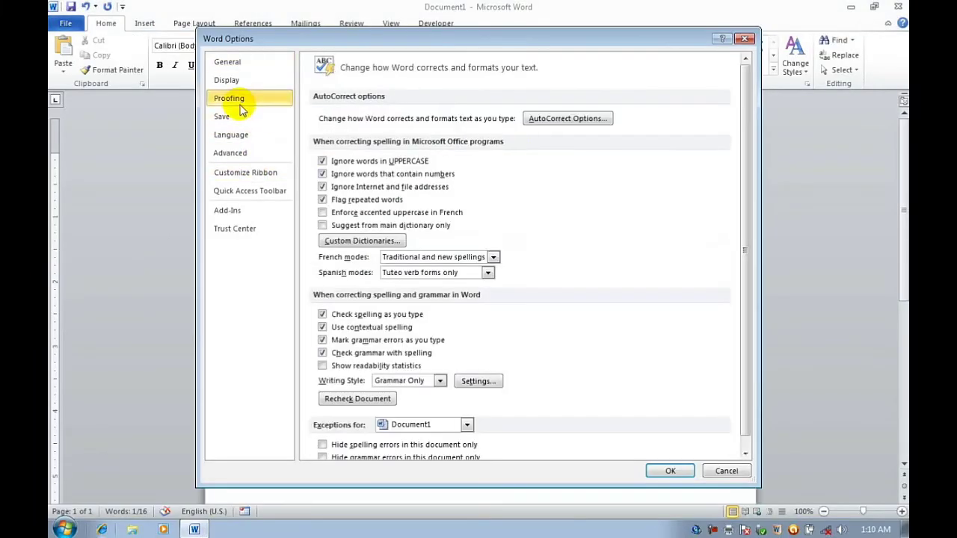
click(536, 119)
click(353, 175)
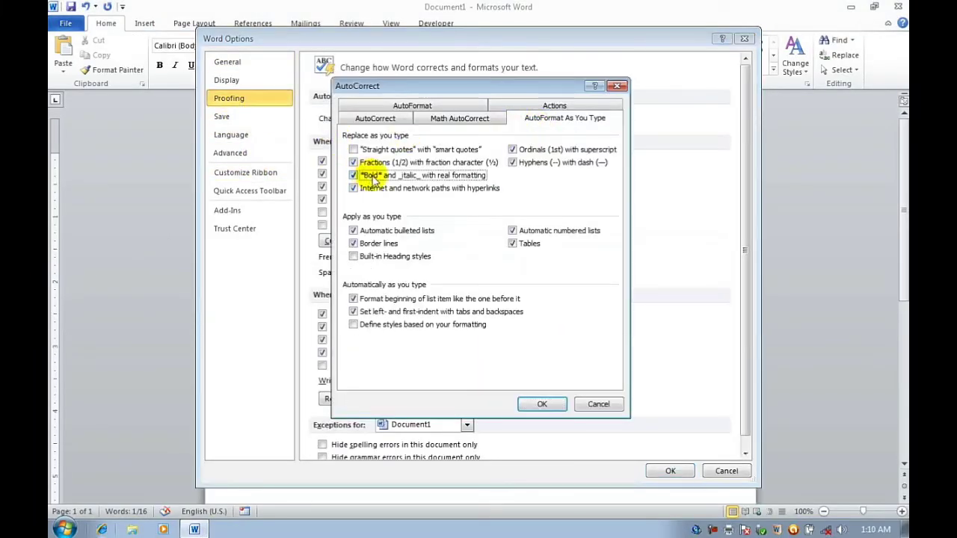
click(543, 404)
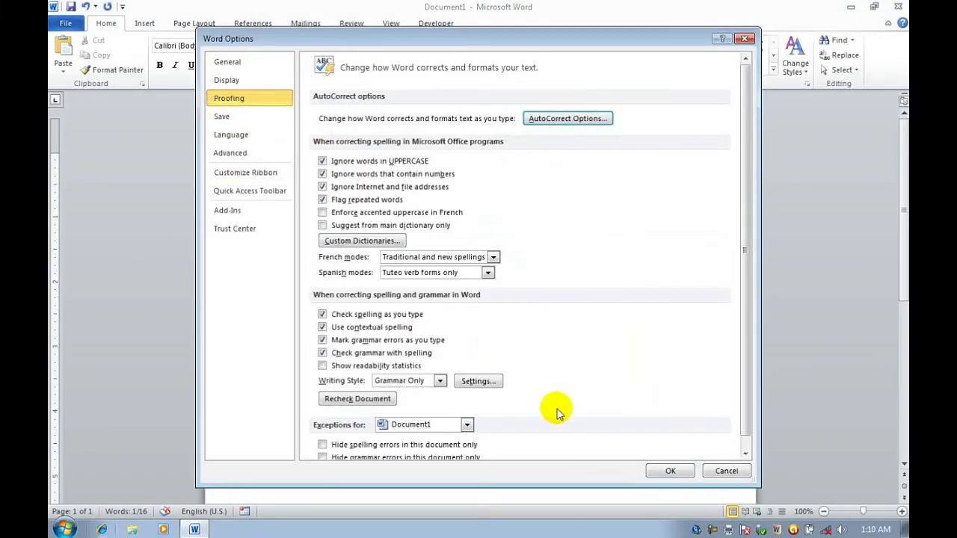
click(670, 471)
Step: Type *afghanistan* and _afghanistan_ on new lines, producing bold and italic Afghanistan
text(*)
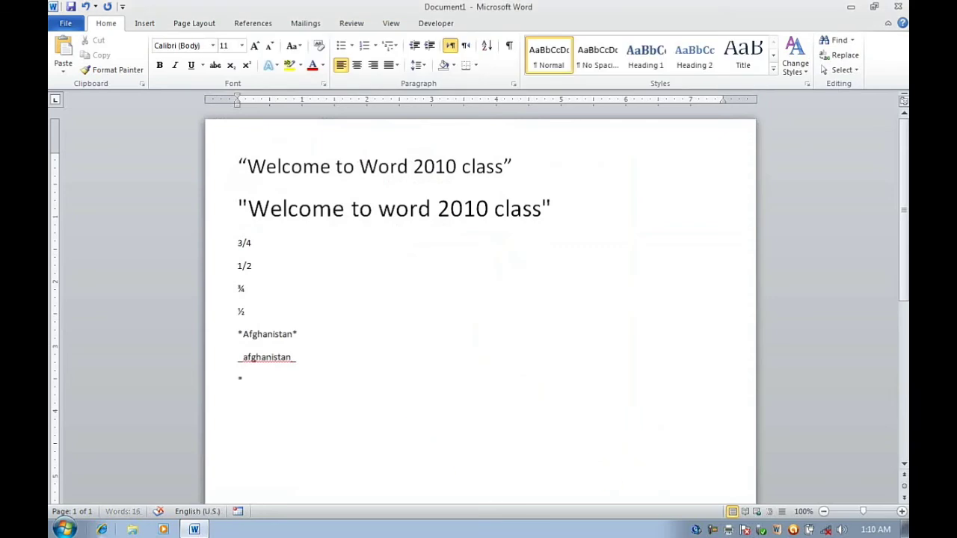
text(afghanis)
text(tan)
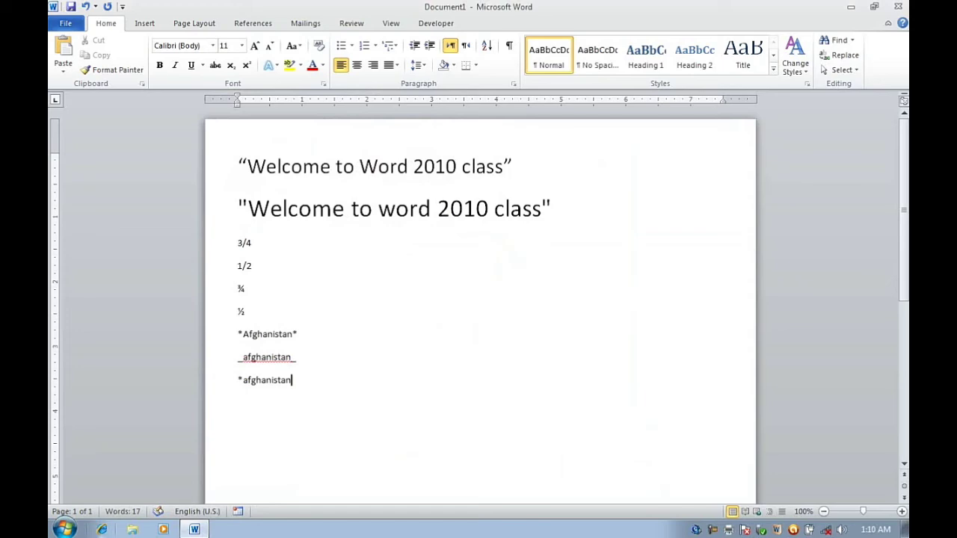
text(*)
key(Return)
text(af)
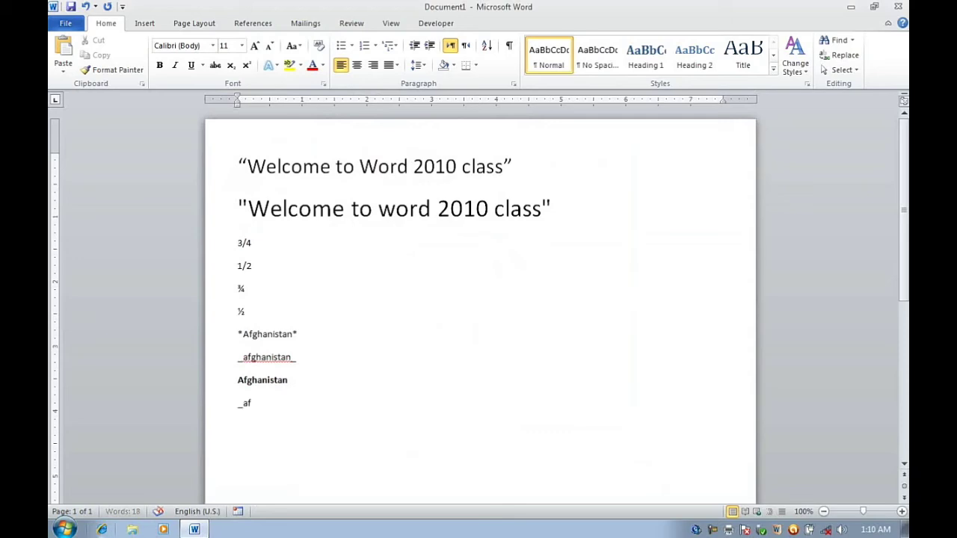
text(ghanistan)
text(_)
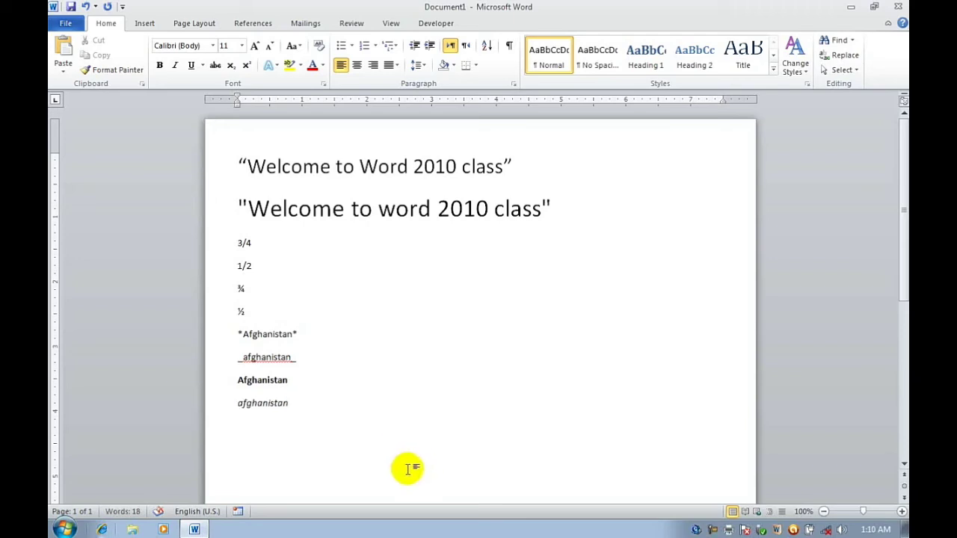
click(277, 407)
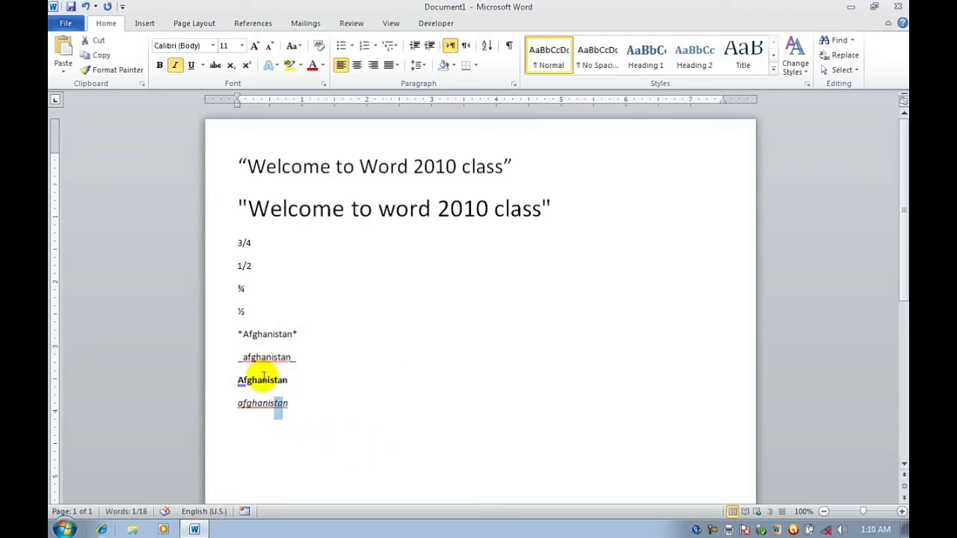
click(271, 380)
drag(277, 404, 288, 404)
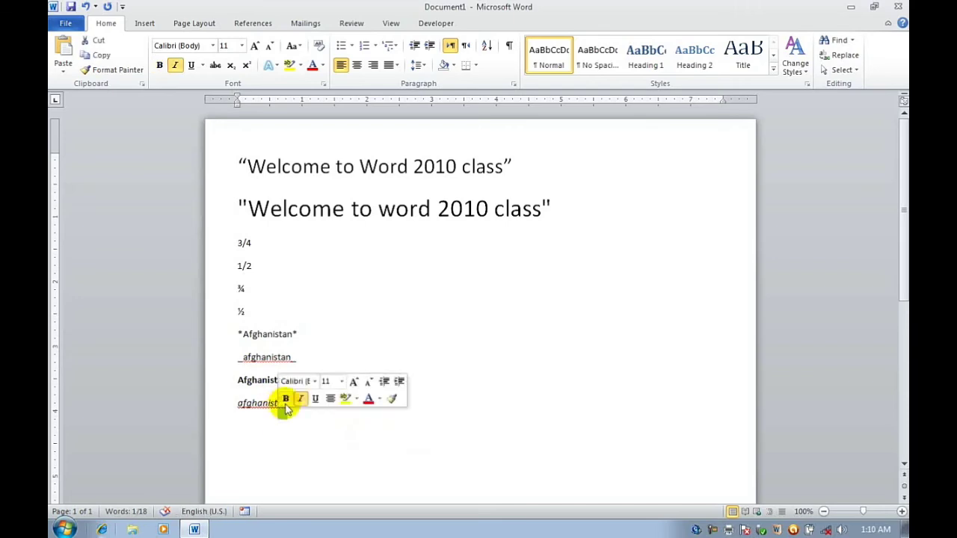
click(54, 24)
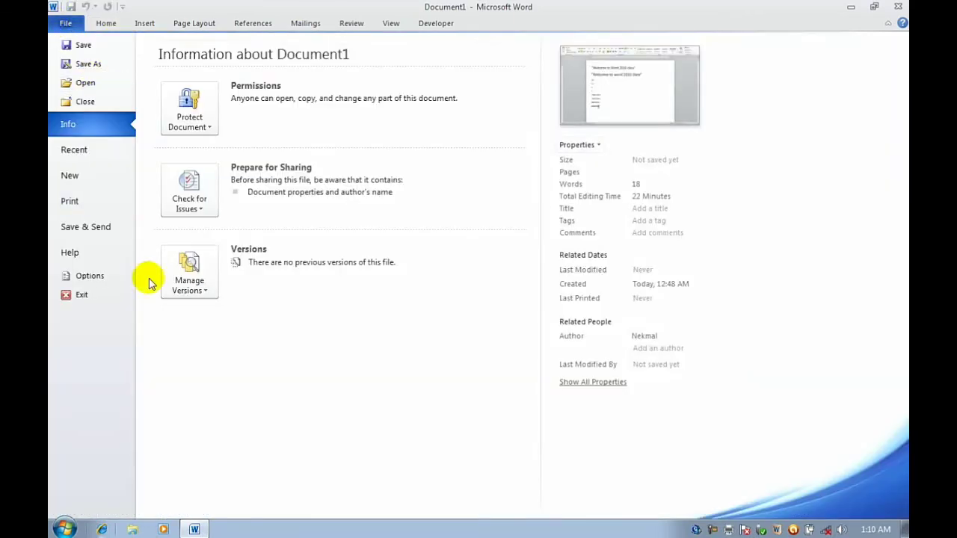
click(93, 275)
click(271, 102)
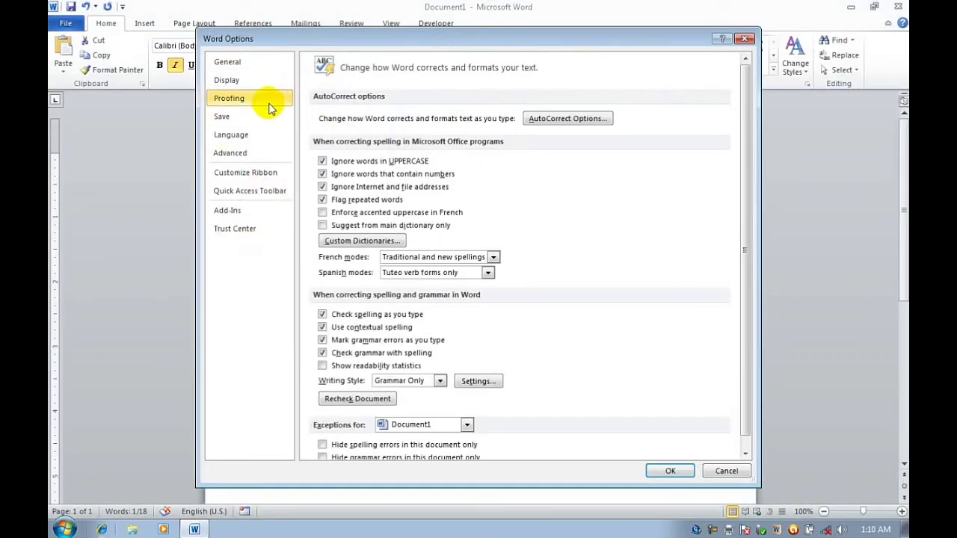
click(561, 117)
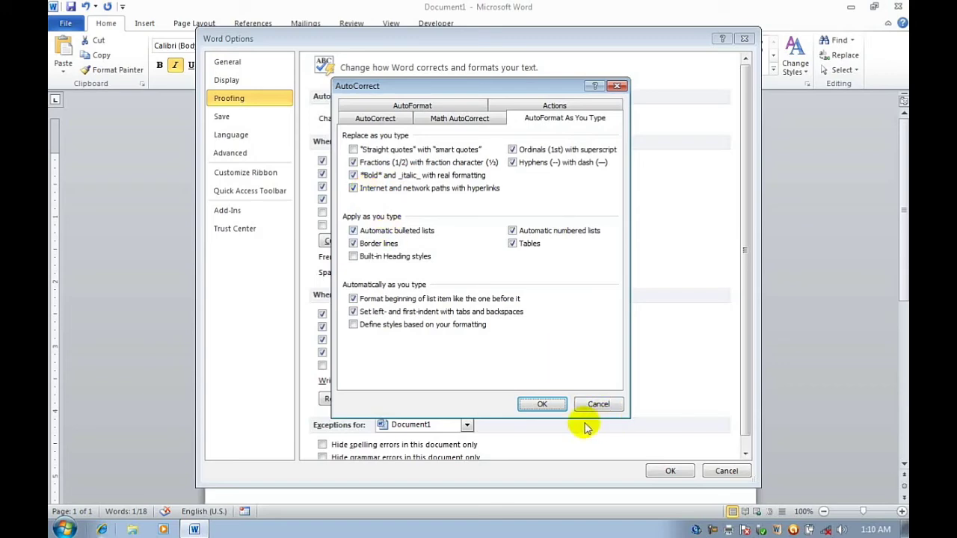
click(541, 405)
click(670, 471)
click(443, 443)
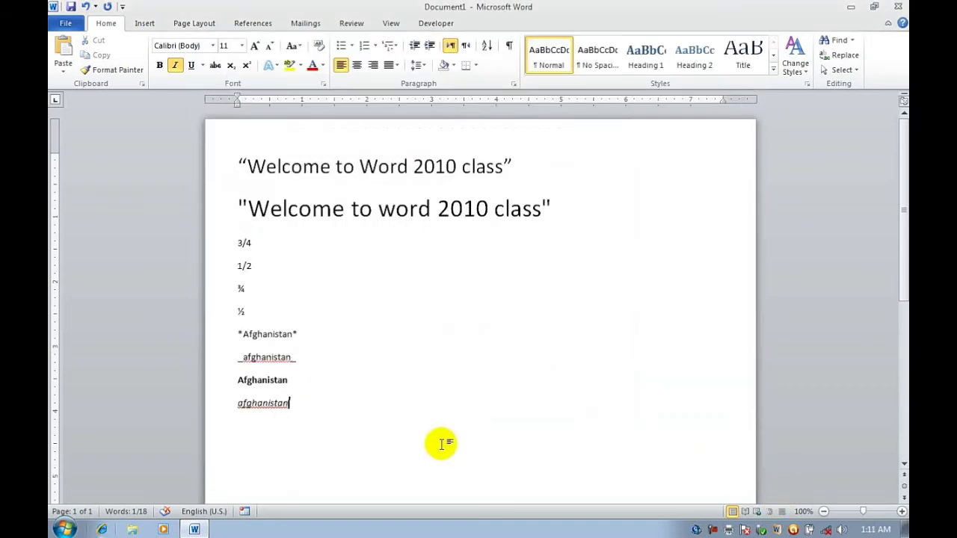
key(Return)
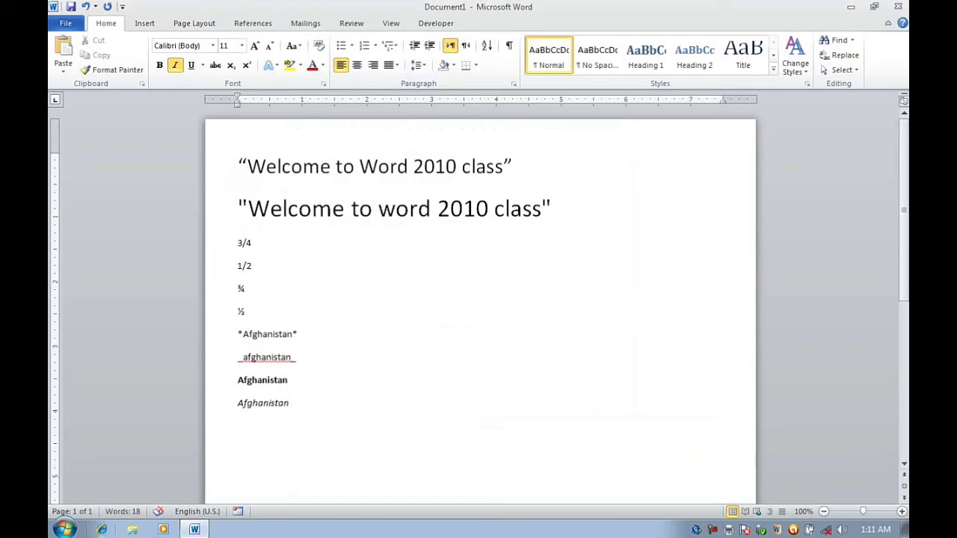
text(www.)
text(goo)
key(BackSpace)
text(le)
text(.com.a)
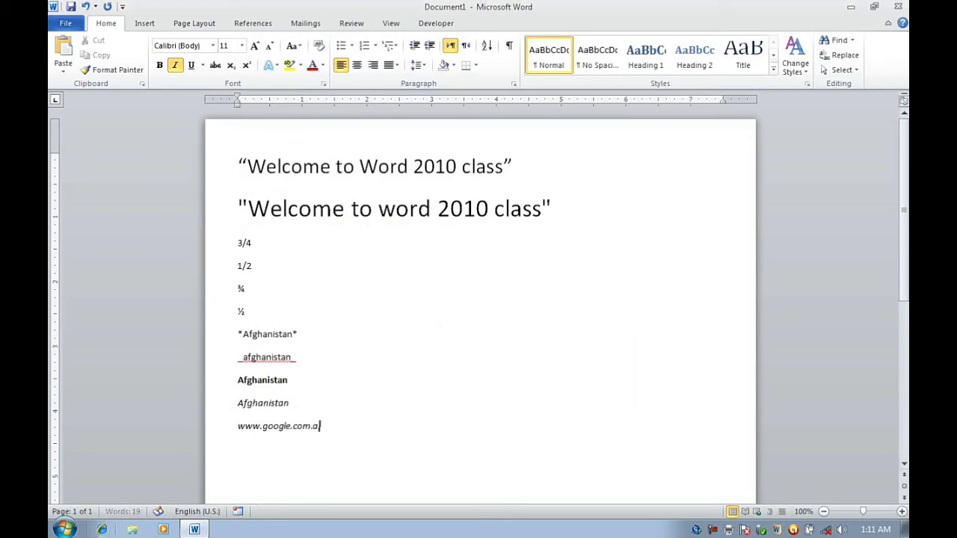
text(f)
key(Return)
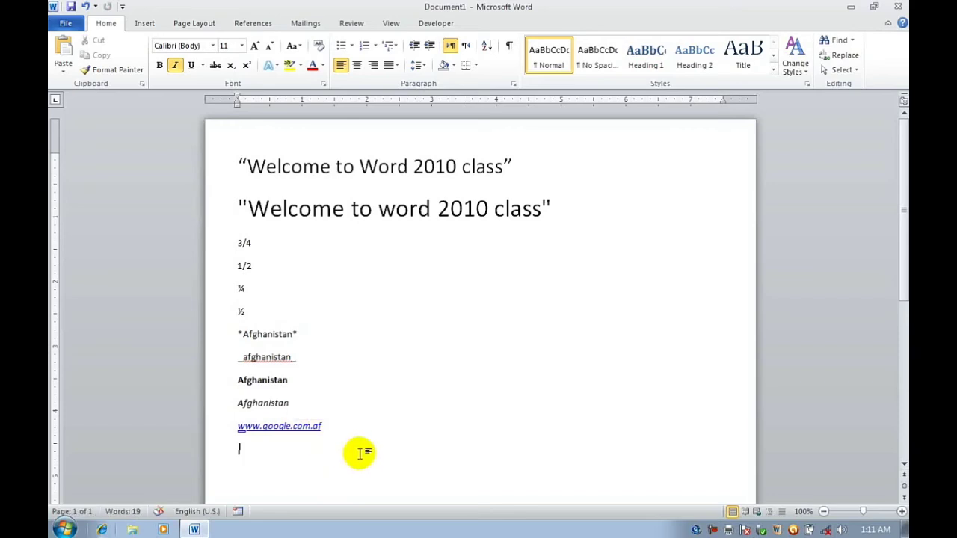
click(326, 410)
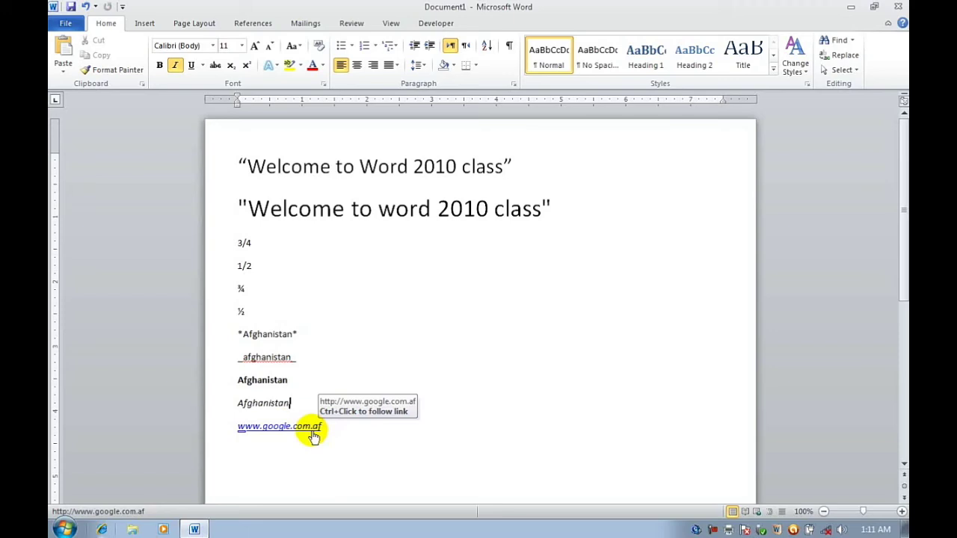
ctrl+click(312, 436)
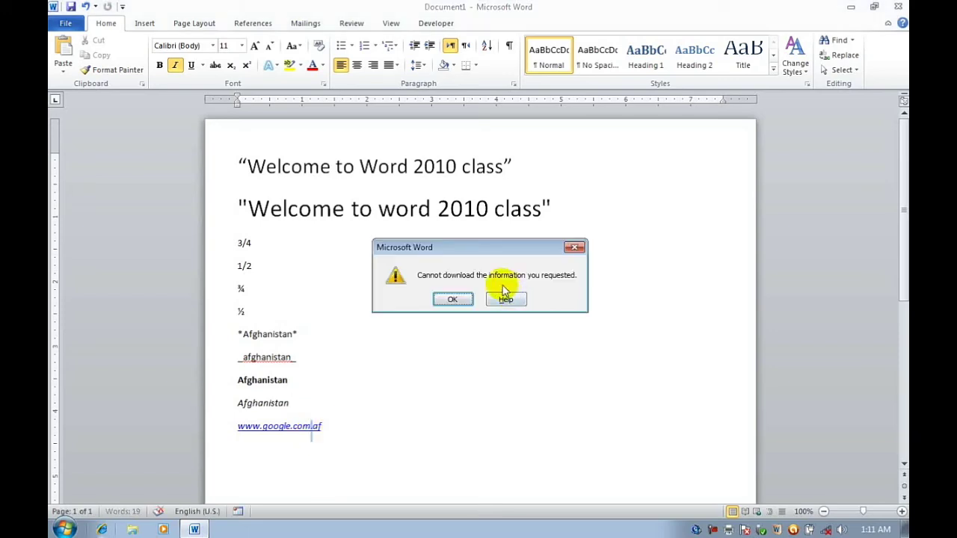
click(469, 299)
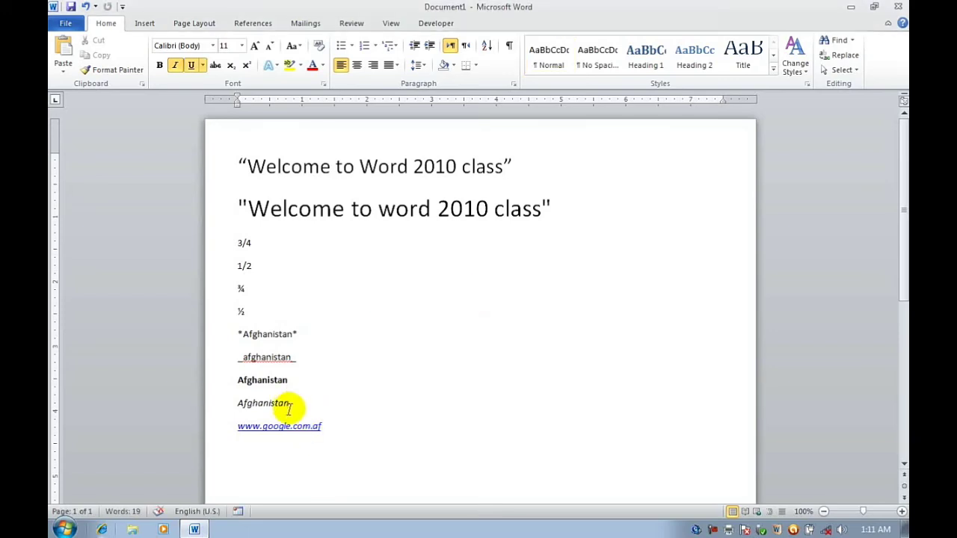
key(Return)
text(w.)
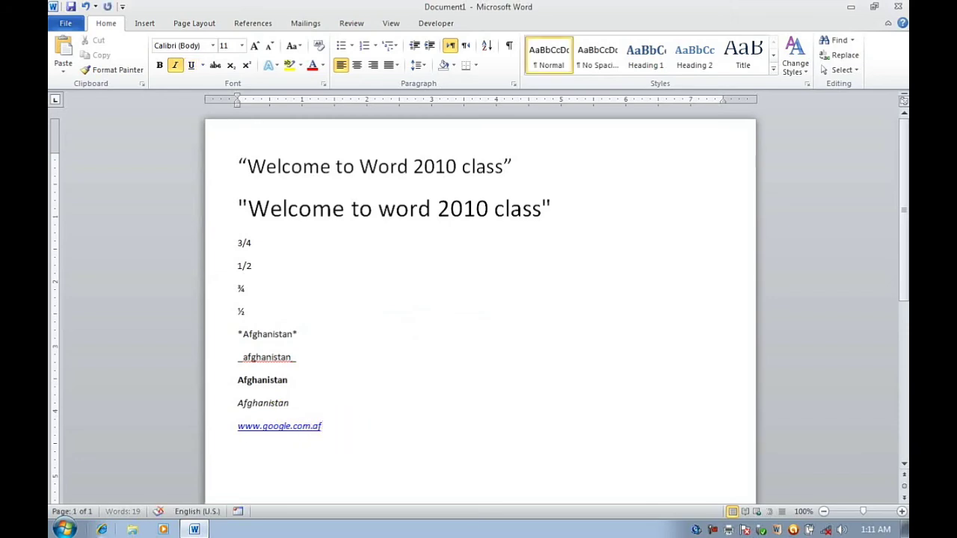
text(fa)
text(cew)
key(BackSpace)
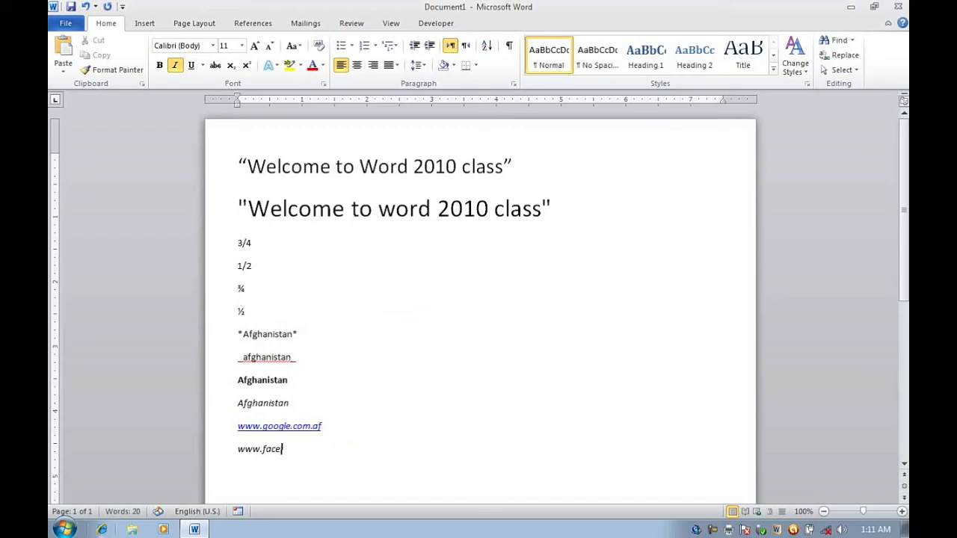
text(book.c)
text(om )
text(ww.)
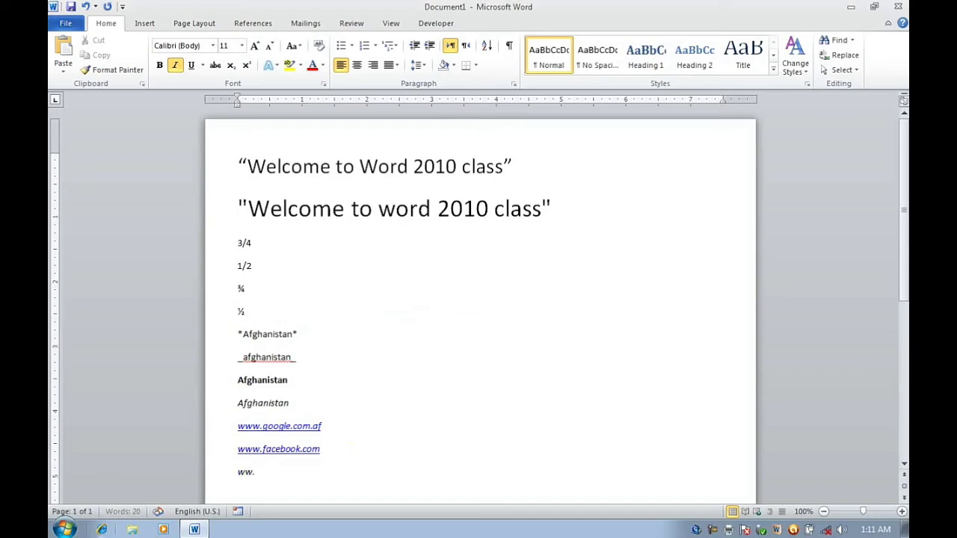
text(ya)
text(hoo.c)
text(o)
text(m)
key(Return)
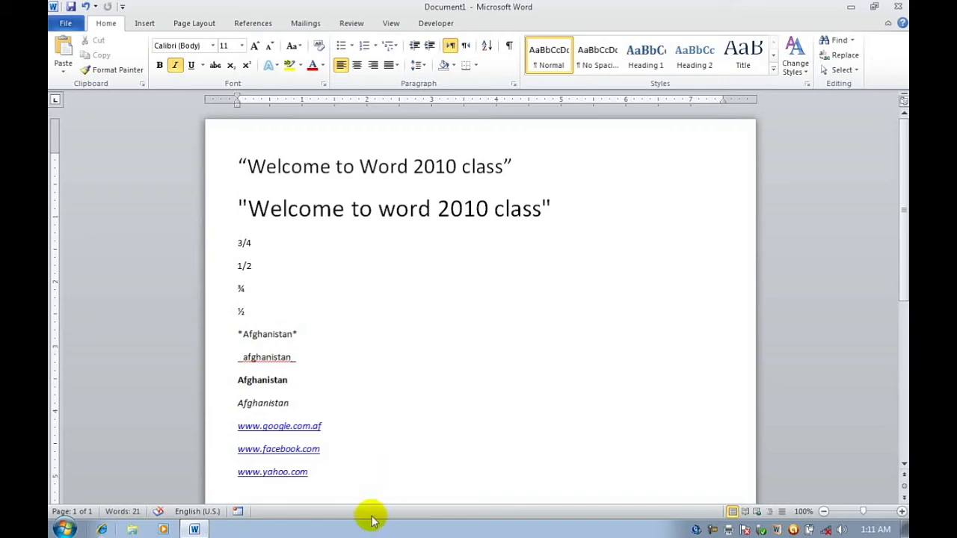
drag(293, 484, 239, 421)
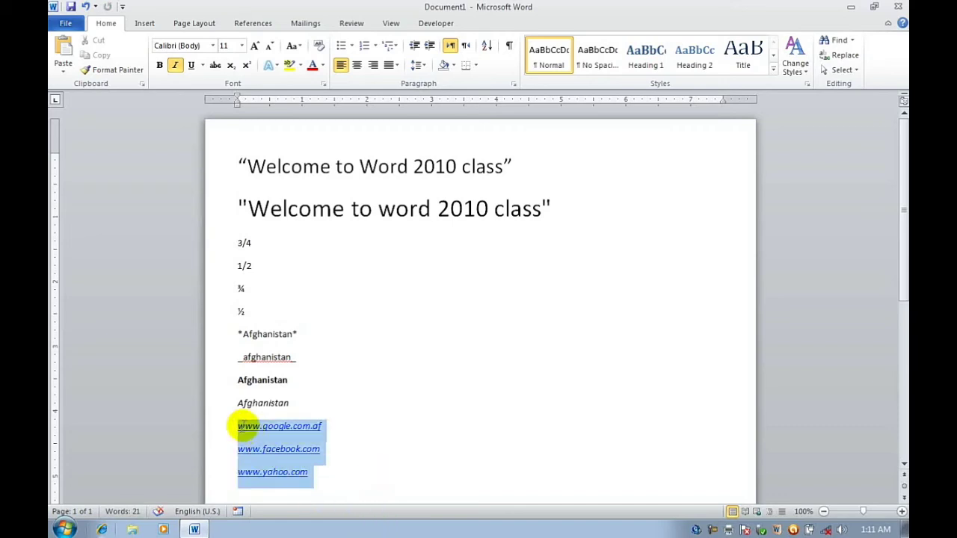
click(319, 472)
scroll(316, 465, down, 3)
drag(367, 309, 352, 344)
click(339, 358)
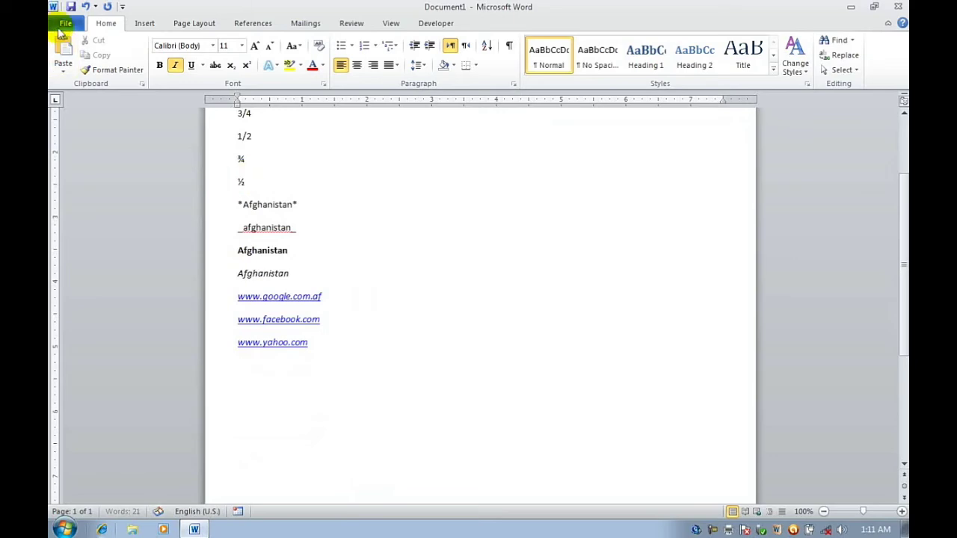
Step: Turn off automatic hyperlinks for Internet and network paths in AutoFormat As You Type
click(64, 25)
click(104, 277)
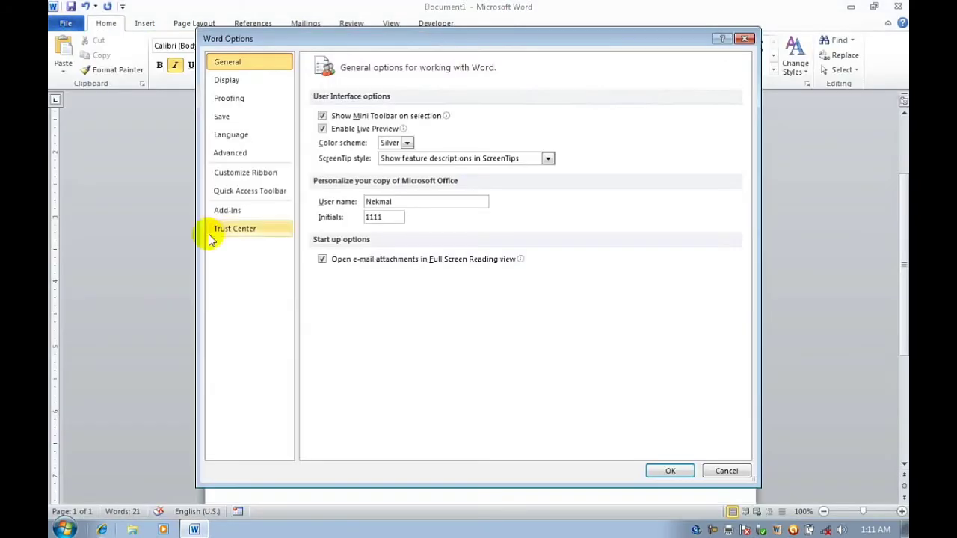
click(270, 98)
click(565, 118)
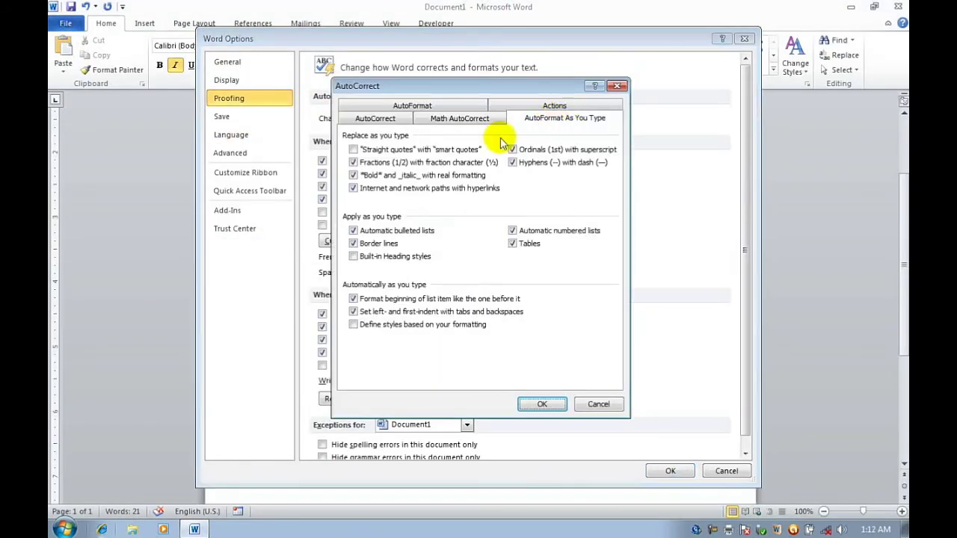
click(353, 188)
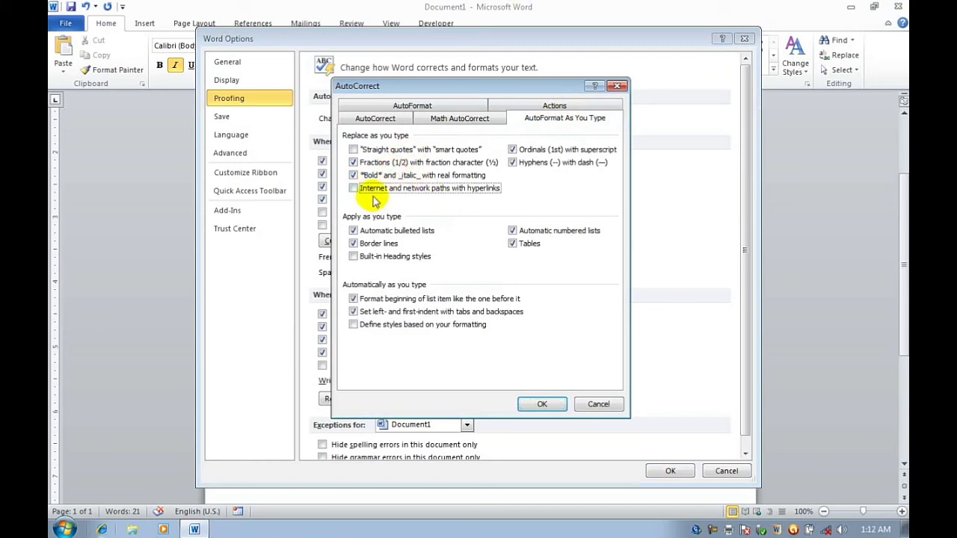
click(544, 403)
click(670, 471)
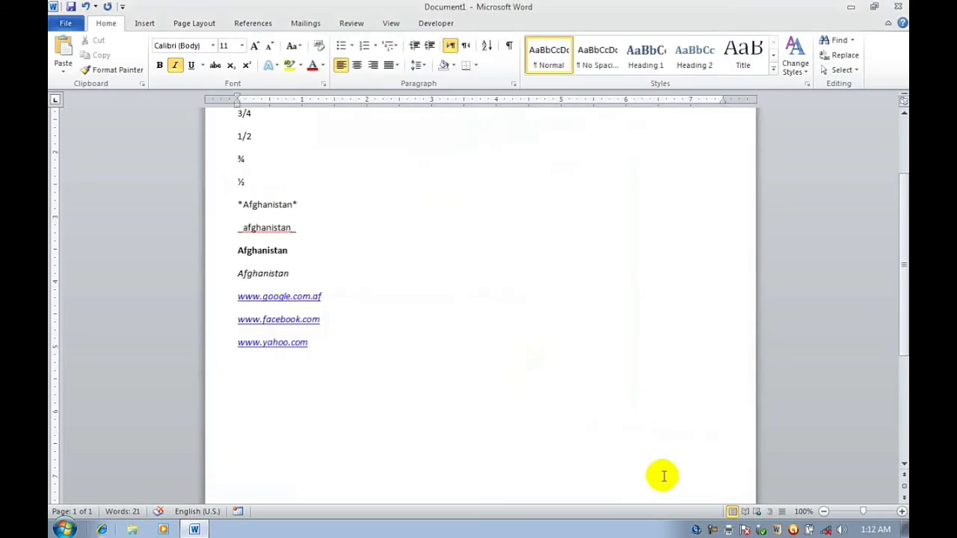
text(www.g)
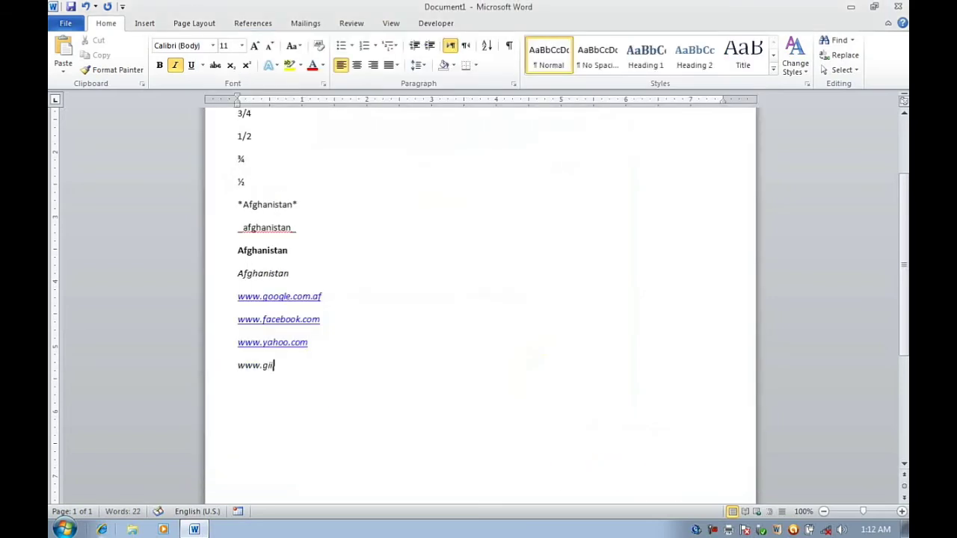
text(oog)
text(o)
key(BackSpace)
key(BackSpace)
text(com)
key(BackSpace)
text(m)
key(Return)
text(w.)
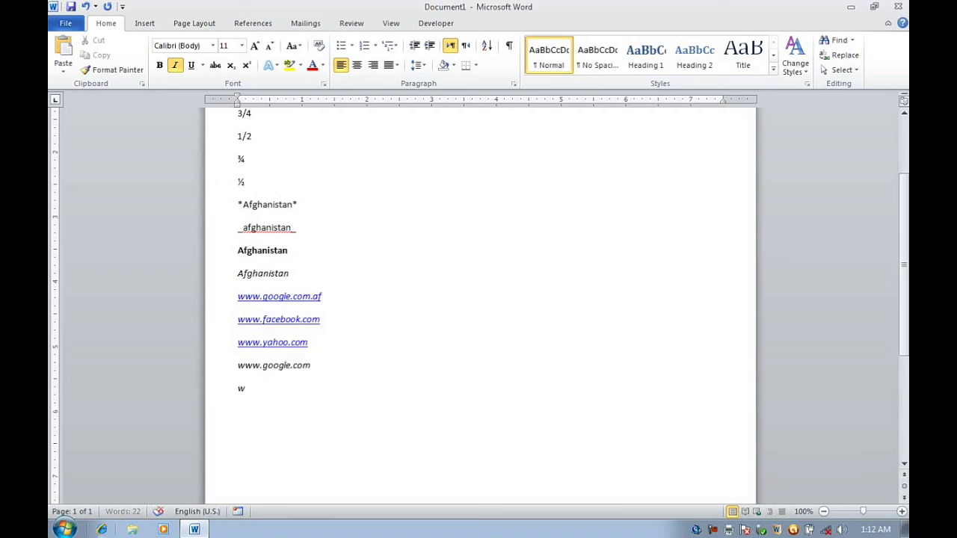
text(face)
text(bok)
key(BackSpace)
key(BackSpace)
key(BackSpace)
text(ok)
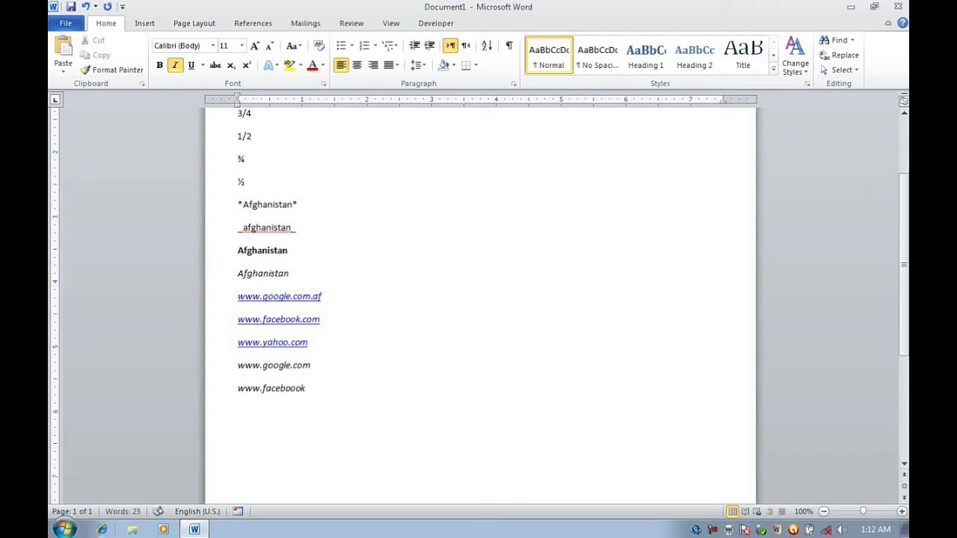
text(.com)
key(Return)
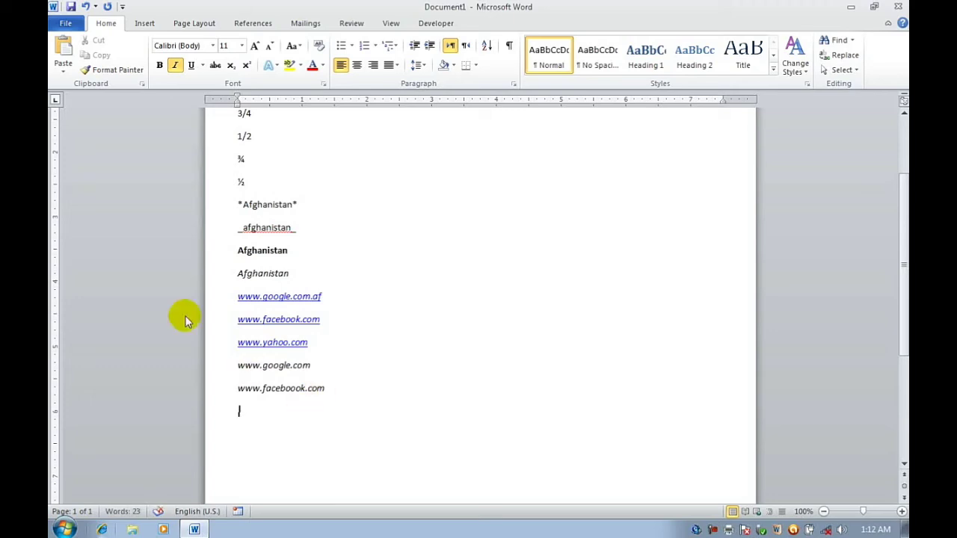
Step: Turn automatic hyperlinks for Internet and network paths back on
click(66, 23)
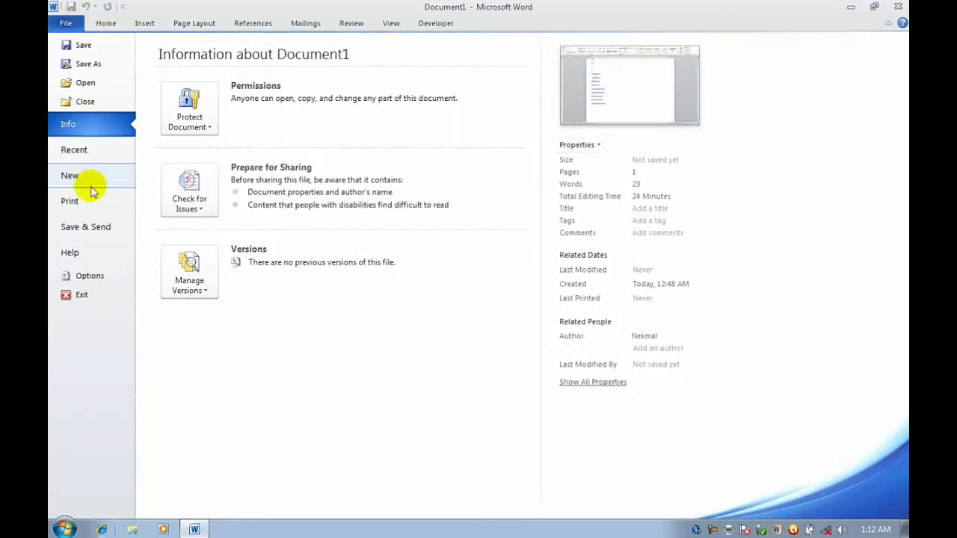
click(89, 275)
click(229, 98)
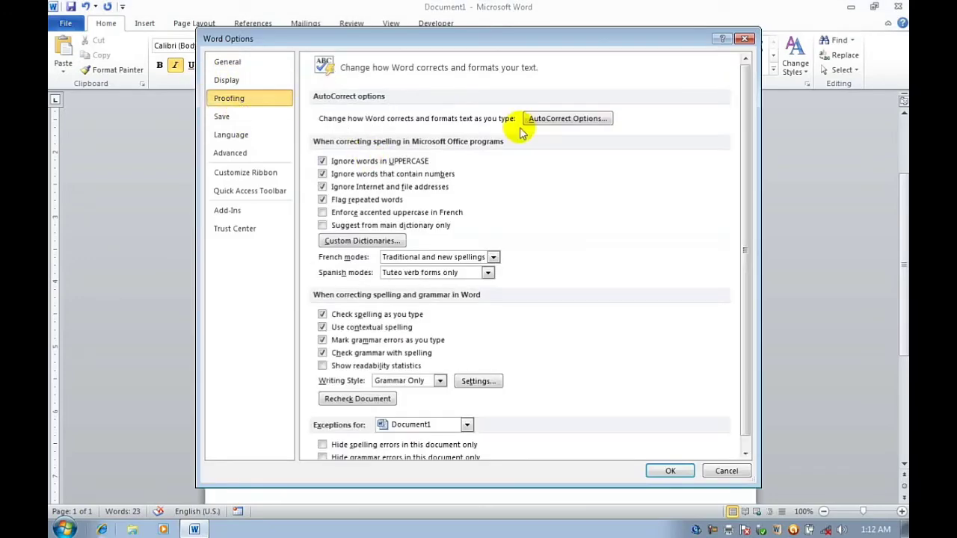
click(561, 120)
click(355, 188)
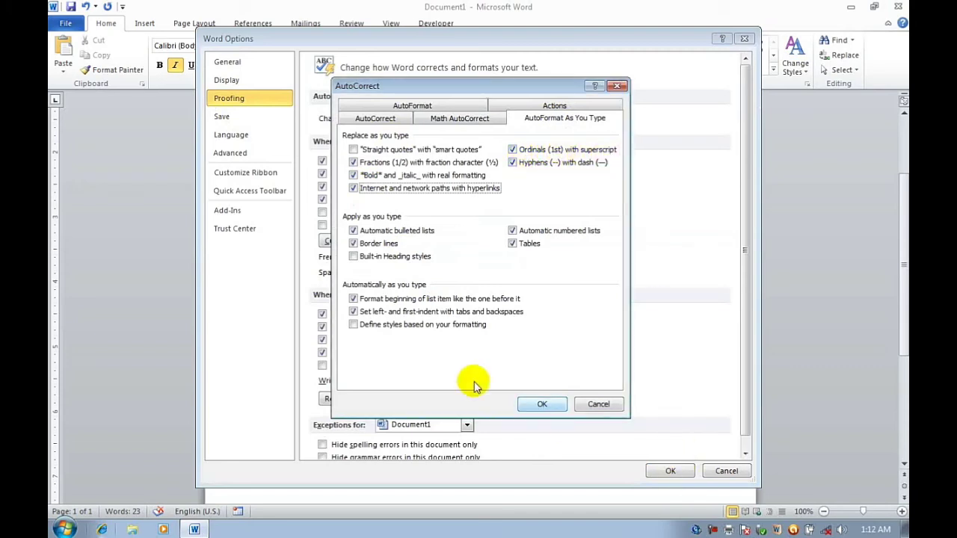
click(526, 404)
click(669, 473)
Step: Select all the document's text with Ctrl+A and delete it
mouse_move(420, 424)
mouse_down()
mouse_move(80, 181)
mouse_move(132, 60)
mouse_up()
click(348, 370)
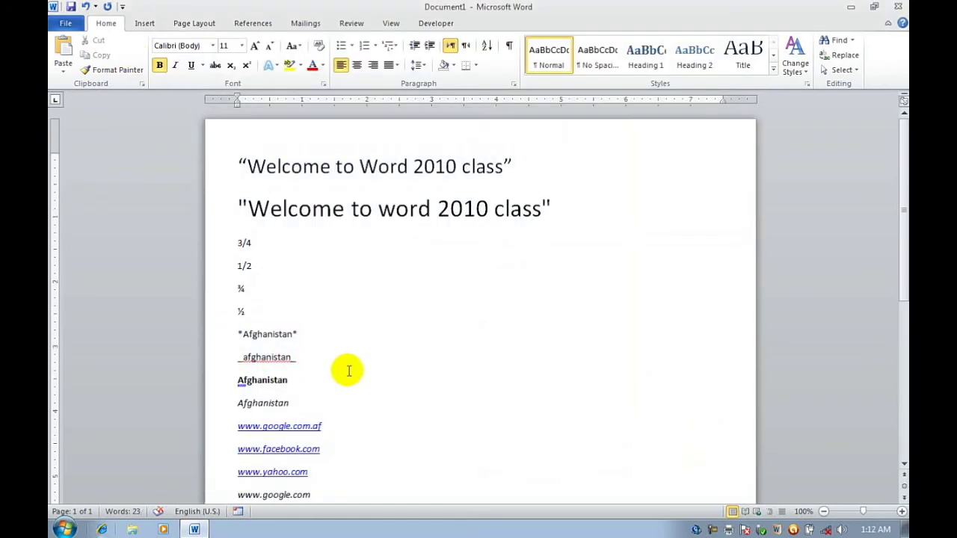
key(ctrl+a)
key(Delete)
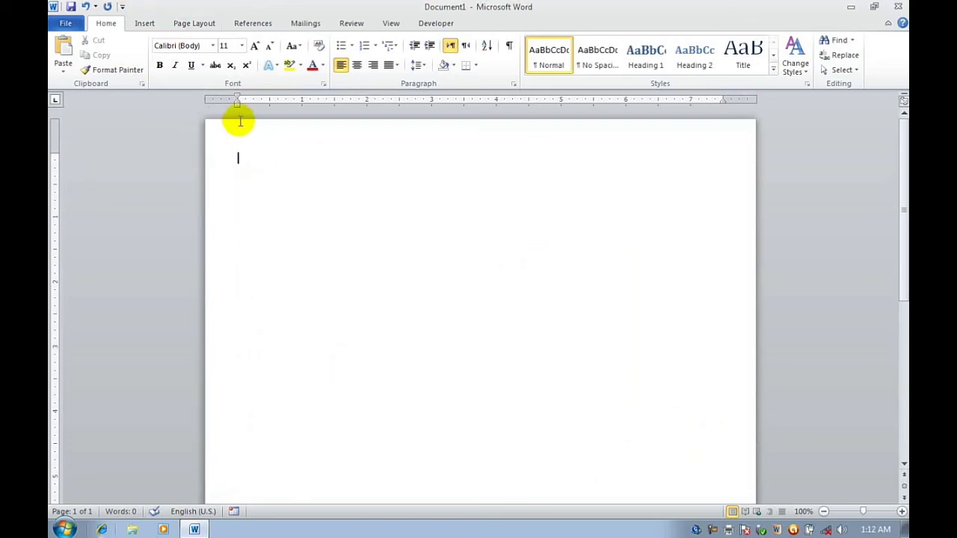
Step: Type a +===+===+ line with four column segments to create a table, then add extra rows
text(==)
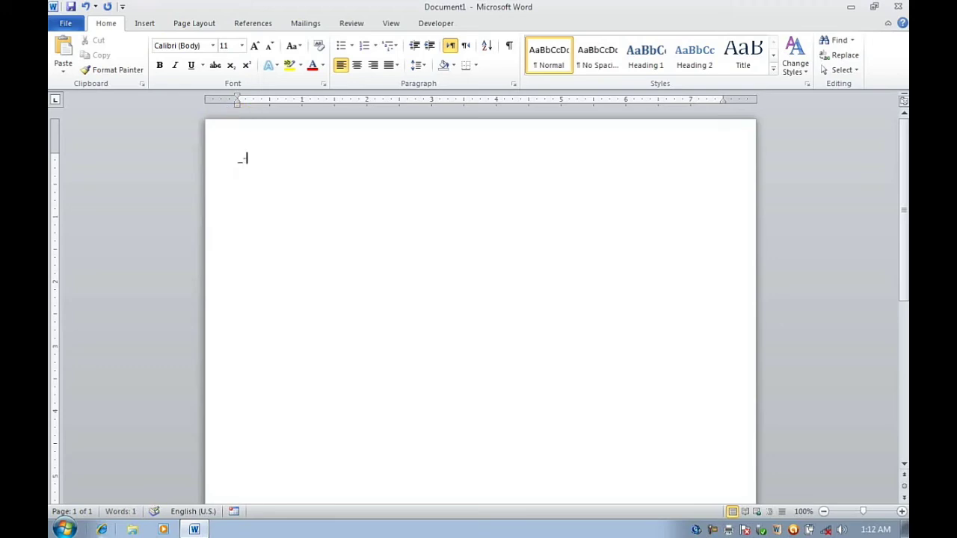
key(BackSpace)
key(BackSpace)
text(+)
text(===========)
text(+==========+)
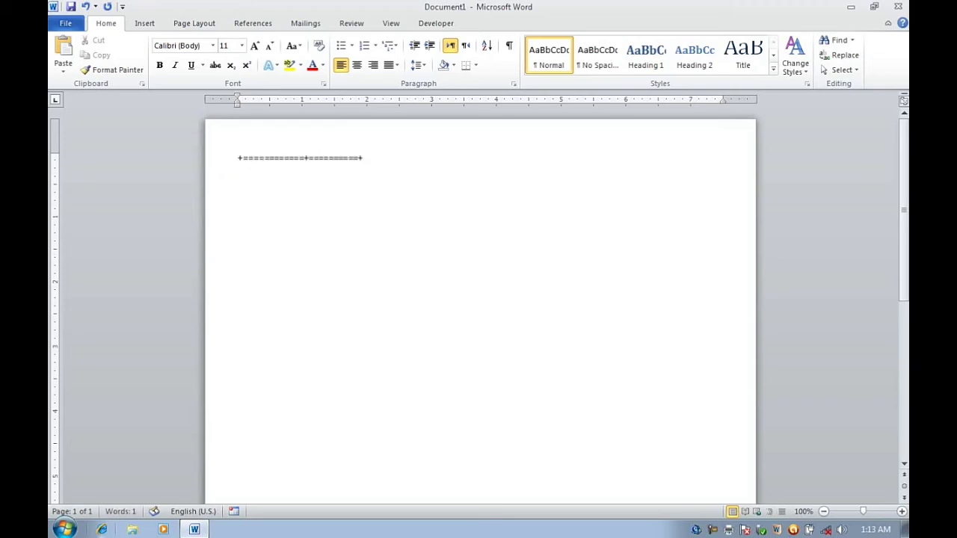
text(==============+)
text(===========+)
key(Return)
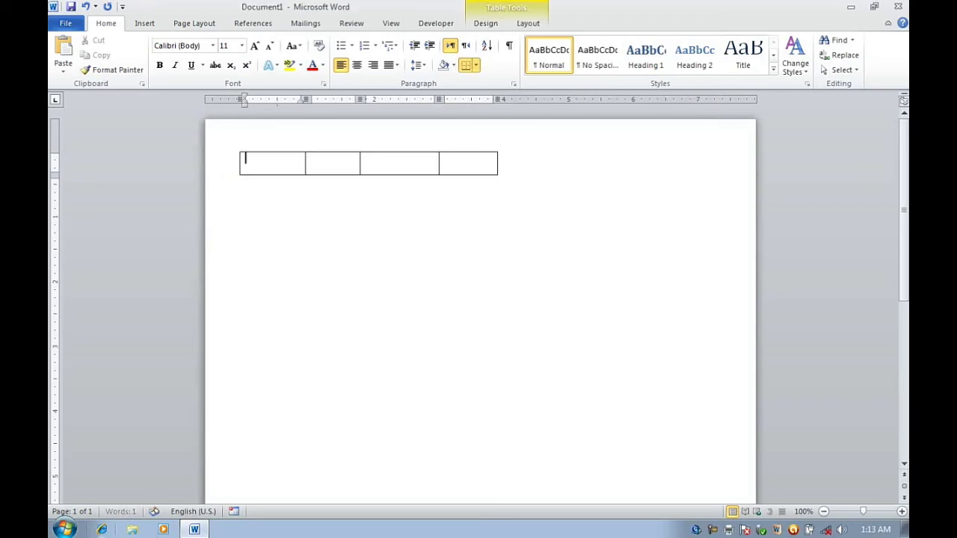
key(Tab)
key(Tab)
key(Tab)
key(Tab)
key(Tab)
key(Tab)
key(Tab)
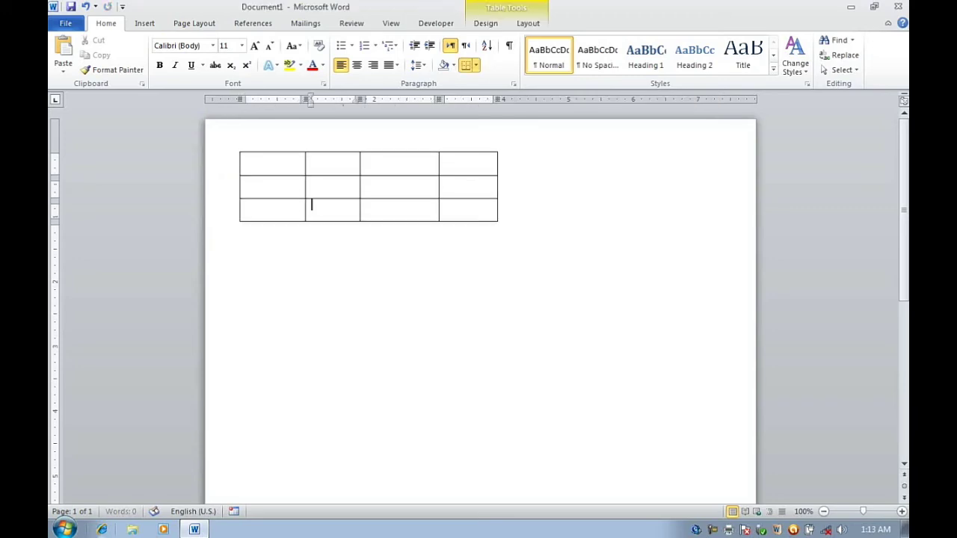
key(Tab)
key(Tab)
key(Tab)
key(Tab)
key(Tab)
key(Tab)
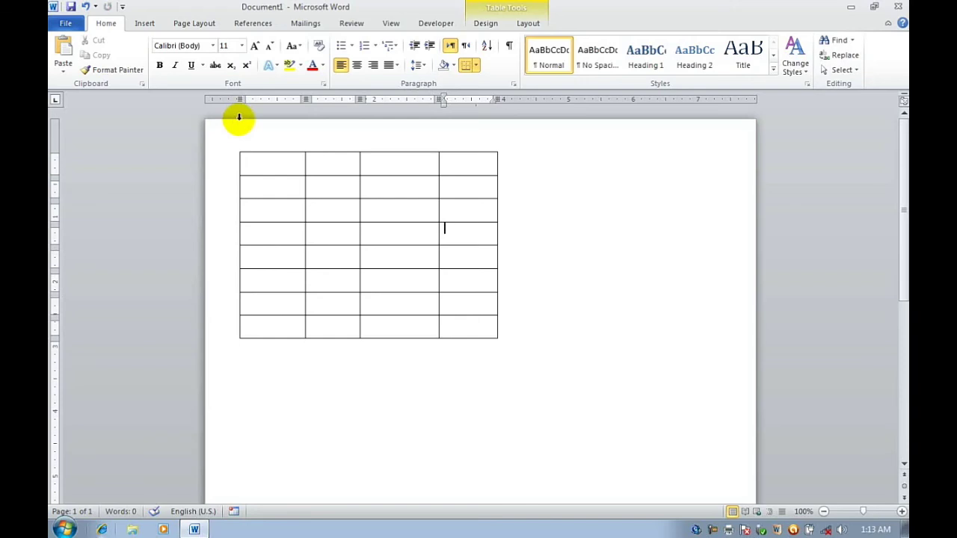
Step: Enter the header row labels Rollno, Sname, Fname and Position in the table
key(shift+Tab)
key(shift+Tab)
key(shift+Tab)
text(Ri)
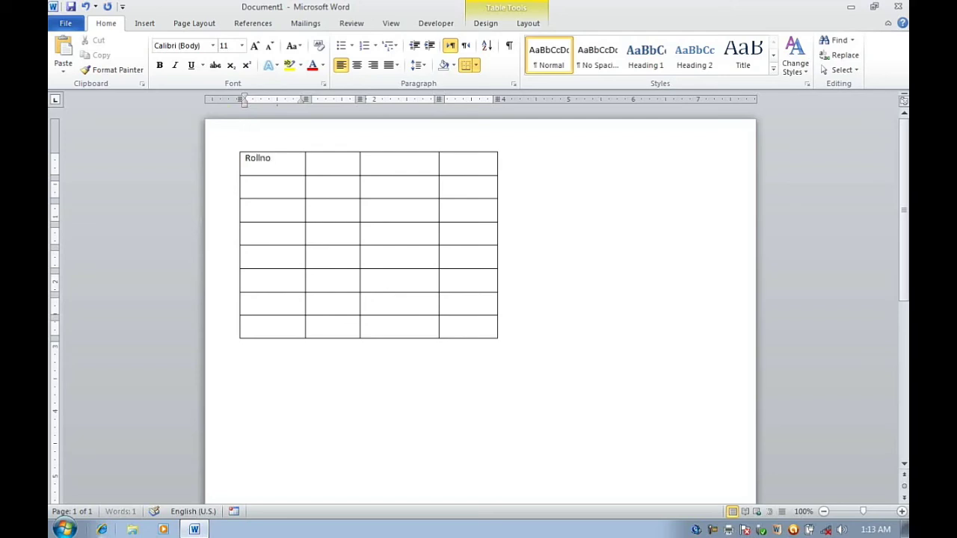
key(Tab)
text(Snam)
key(Tab)
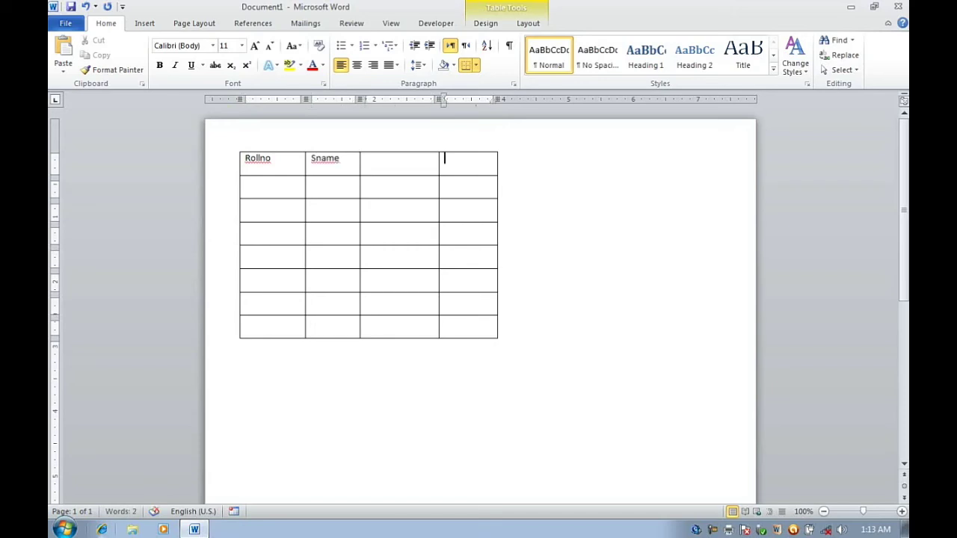
text(Fn)
text(ame)
key(BackSpace)
text(G)
key(BackSpace)
text(postiu)
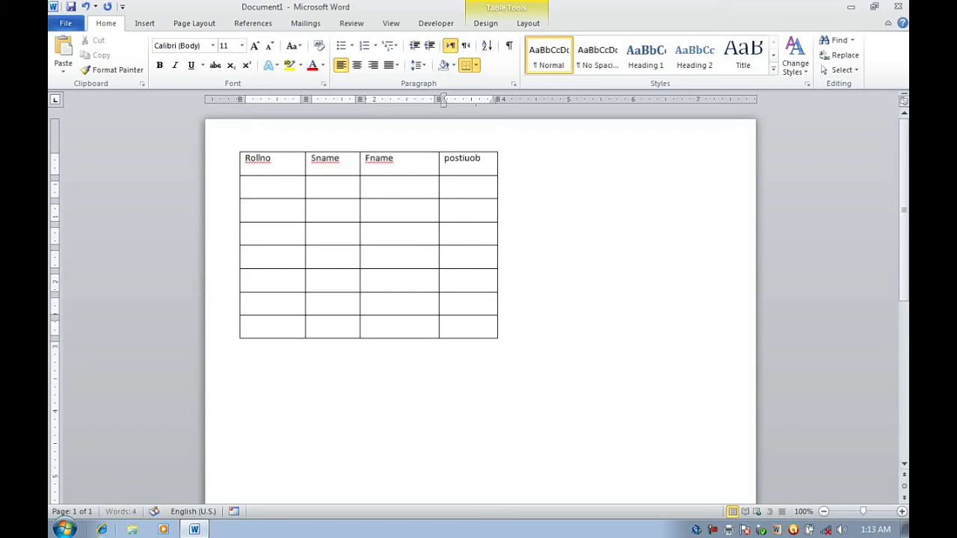
key(BackSpace)
text(on)
key(Down)
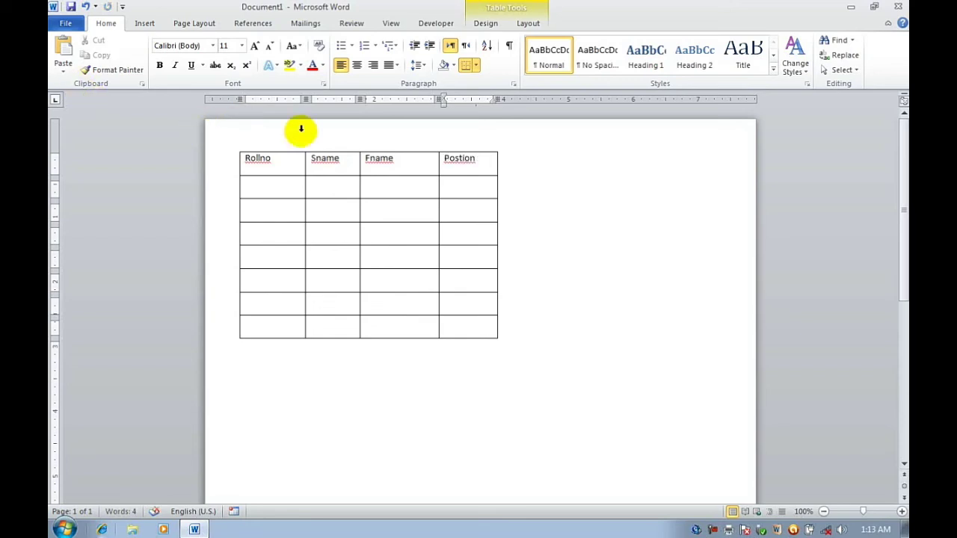
Step: Add the flagged headers Rollno and Sname to the dictionary
right_click(268, 160)
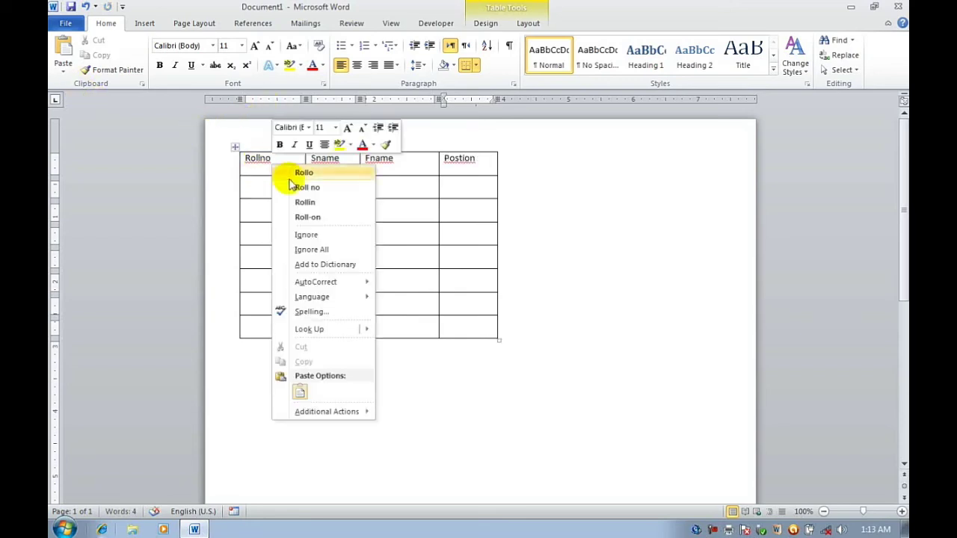
click(325, 264)
right_click(325, 160)
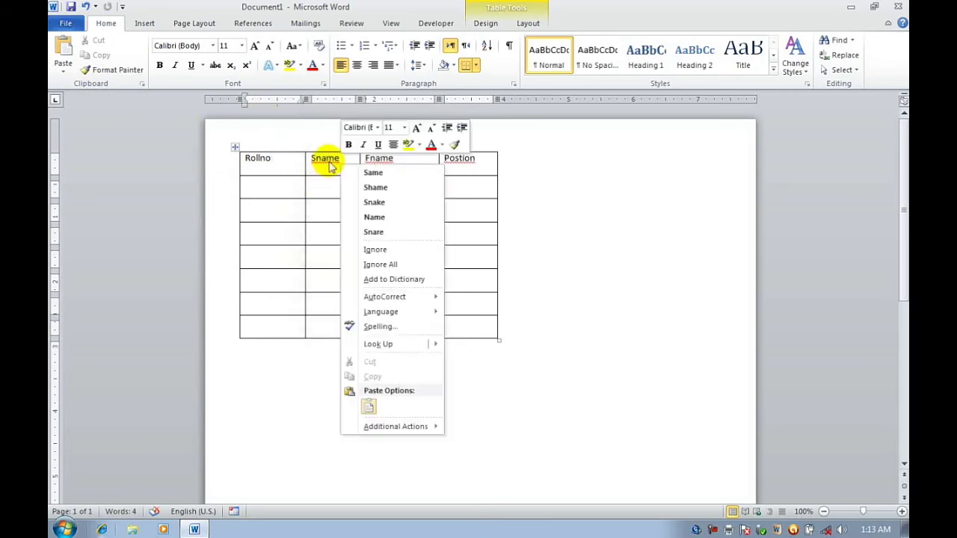
click(396, 279)
Step: Add Fname to the dictionary and correct Postion to Position
right_click(373, 157)
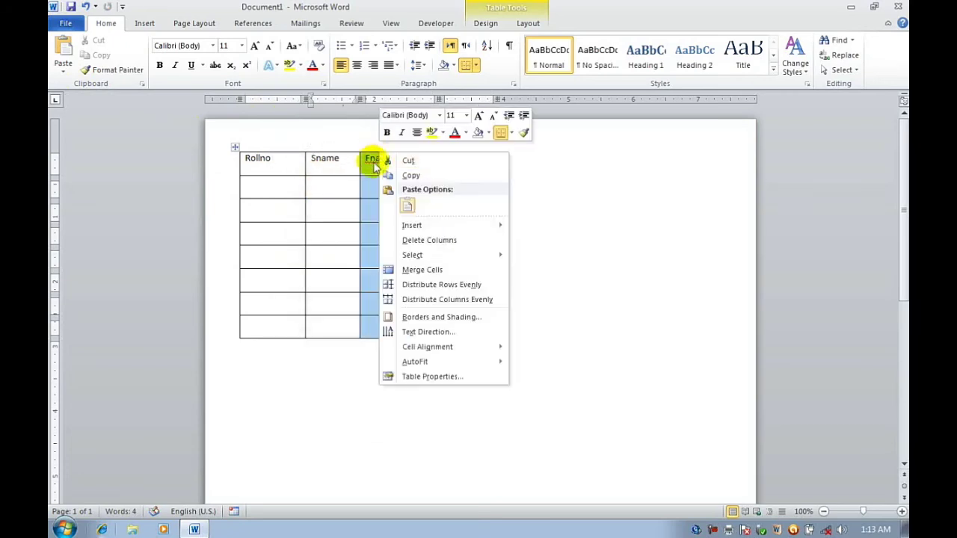
right_click(378, 159)
key(Escape)
right_click(378, 159)
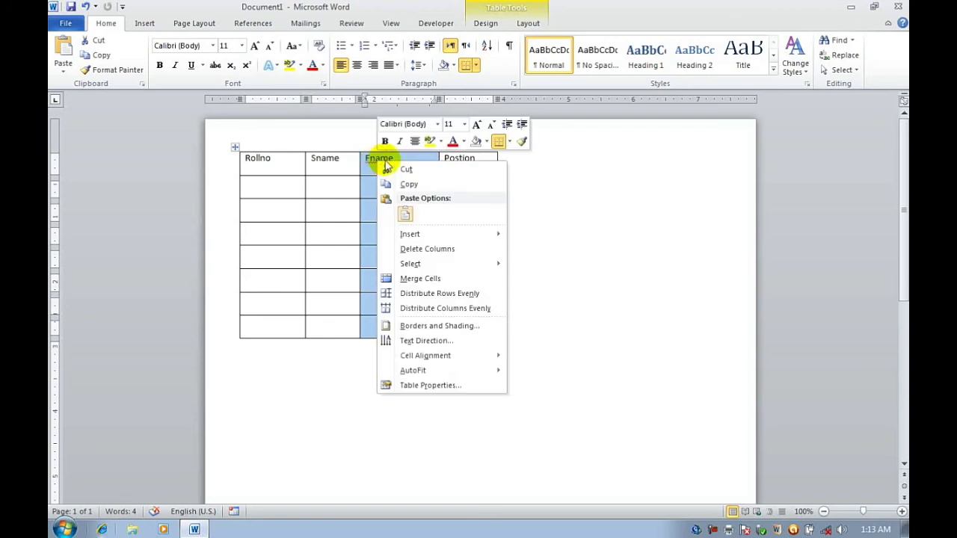
click(379, 159)
right_click(380, 157)
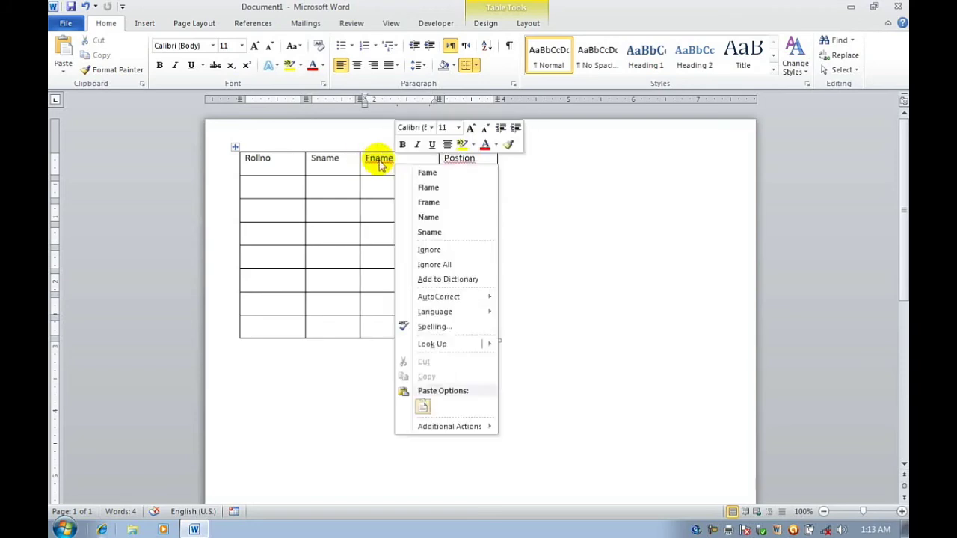
click(430, 281)
right_click(457, 158)
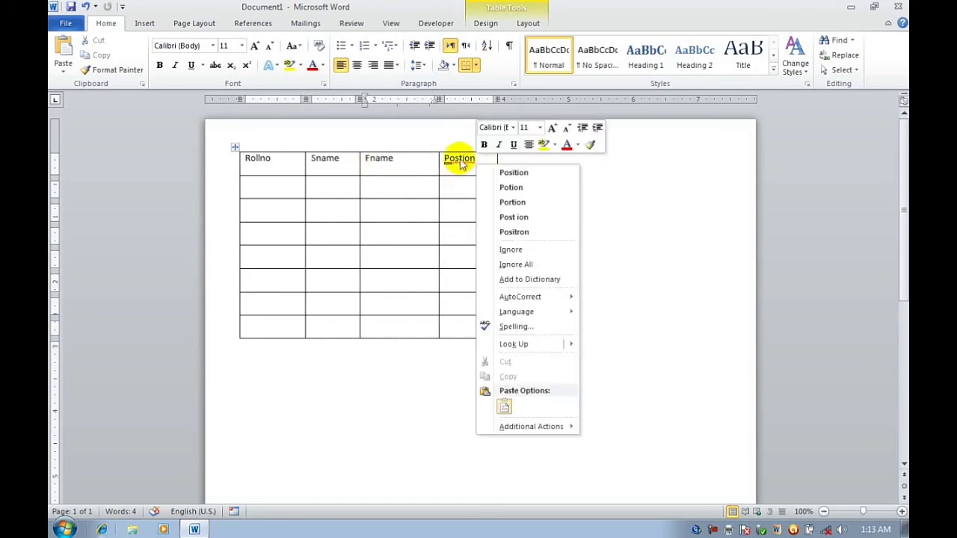
click(486, 174)
click(280, 185)
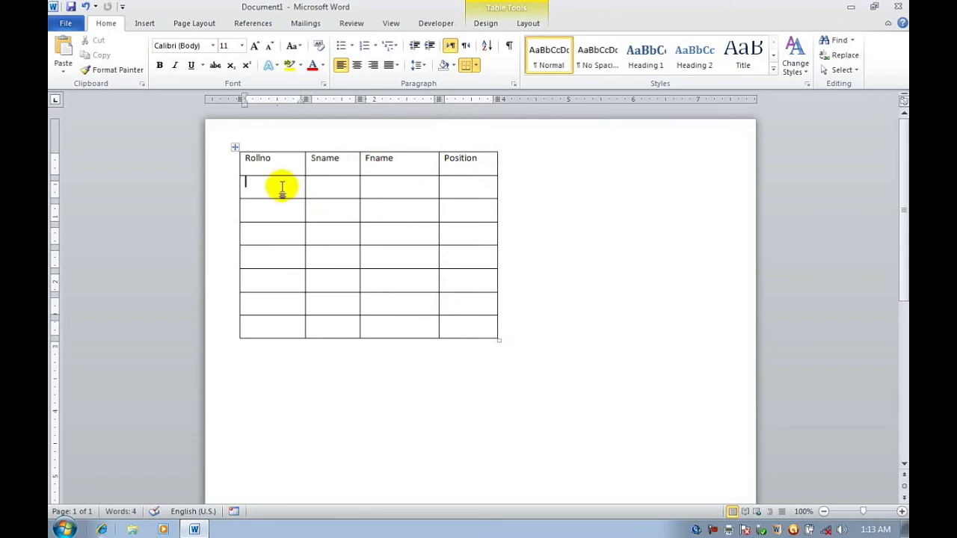
Step: Fill the first data row with roll number 1, a student's name, and position 1st as a superscript ordinal
text(1)
key(Tab)
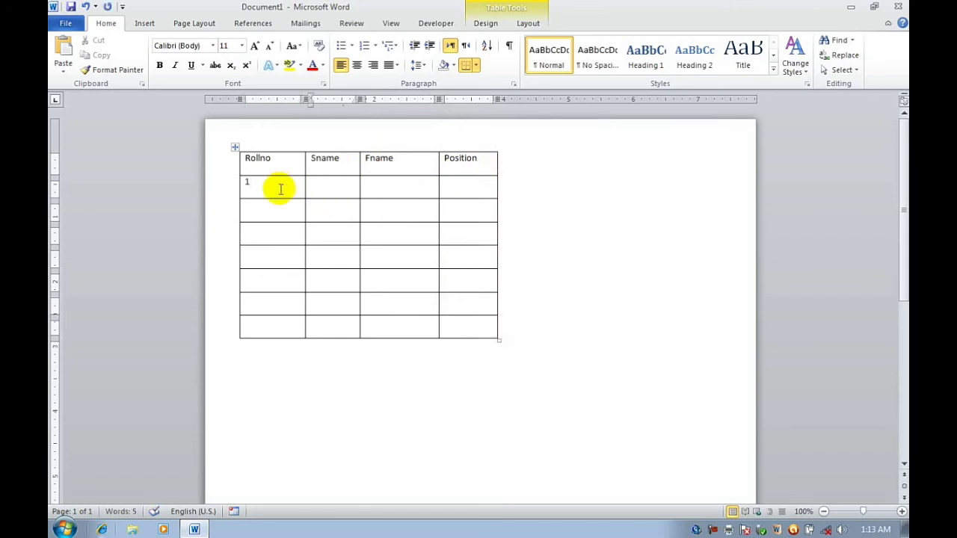
text(ahmad )
text(jan)
key(Tab)
text(1)
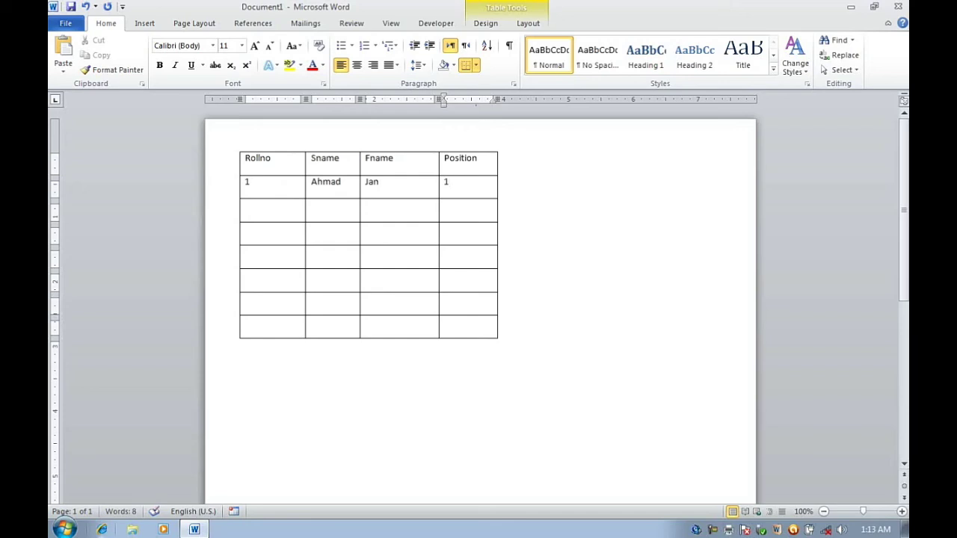
text(st)
key(Return)
key(BackSpace)
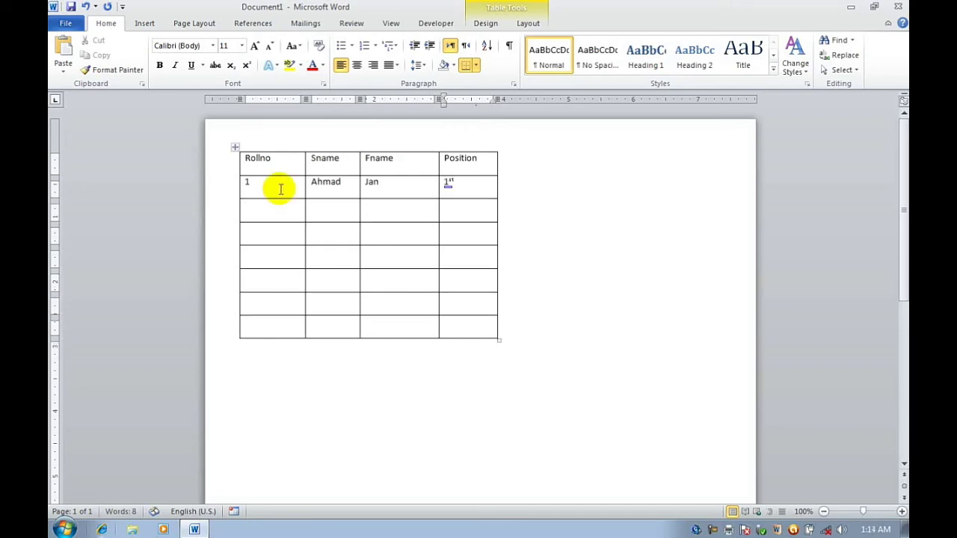
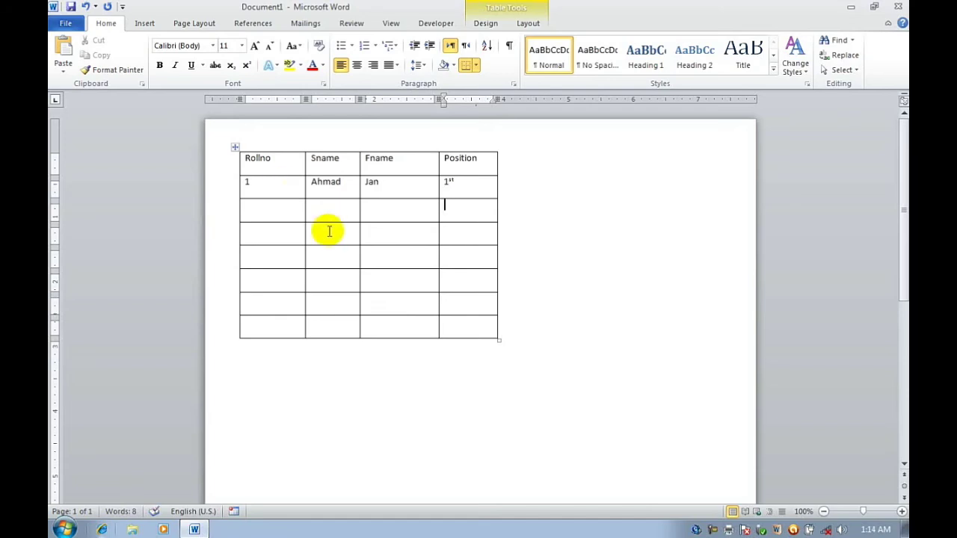
Step: Enter roll number 2 and the student's surname in the second data row
click(281, 207)
text(23)
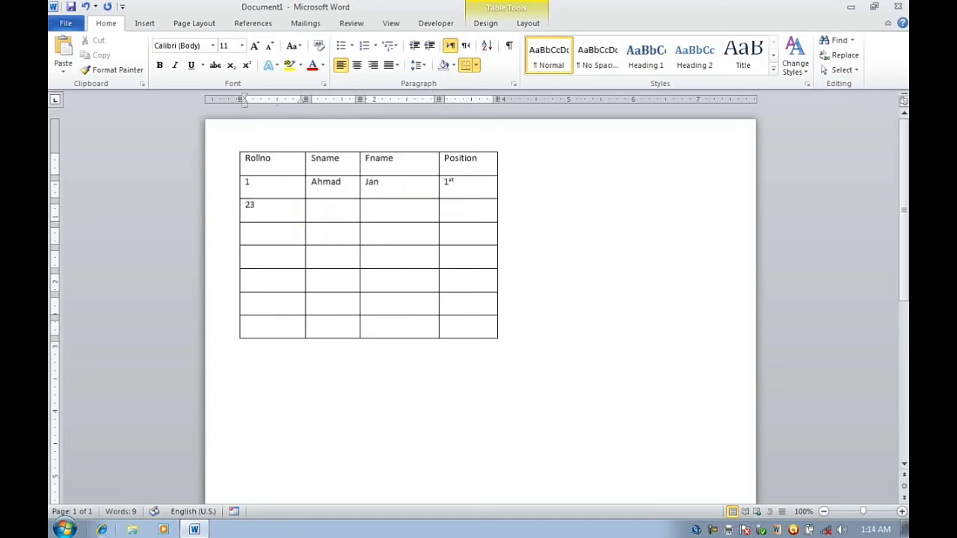
text(\)
key(Tab)
key(Left)
key(BackSpace)
key(BackSpace)
key(Tab)
text(zah)
key(Tab)
Step: Enter the first name and position 2nd in row 2, fixing typos
text(Ka)
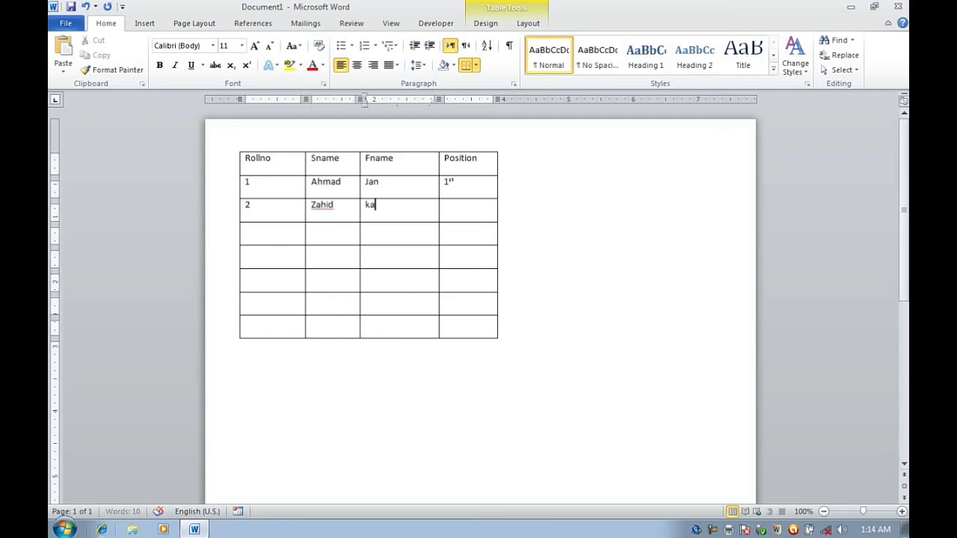
text(hn)
key(BackSpace)
text(\)
key(BackSpace)
text(h)
text(an)
key(Tab)
text(2)
key(Return)
key(BackSpace)
key(Left)
key(Left)
key(Left)
key(Left)
Step: Fill row 3 with the student's name and position 3rd
click(311, 229)
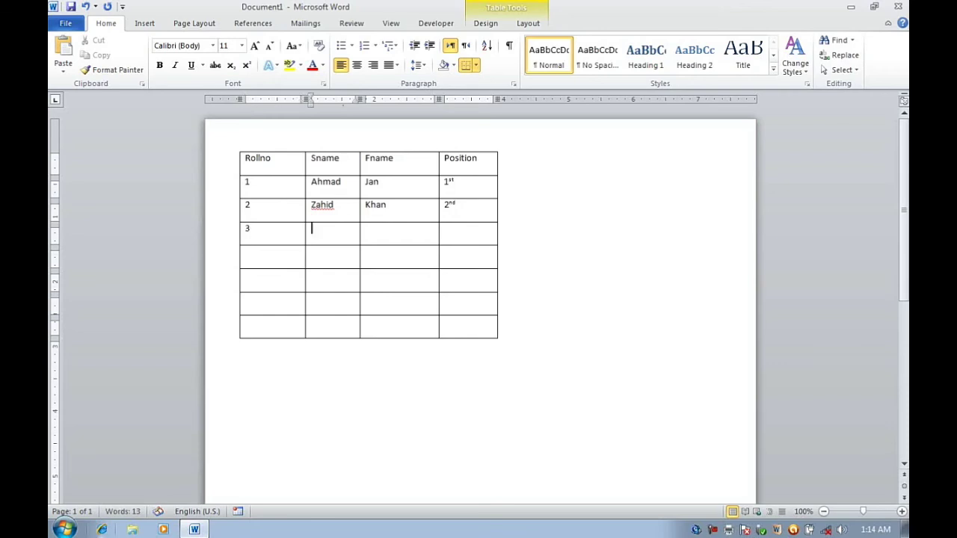
text(Akber)
text(wali)
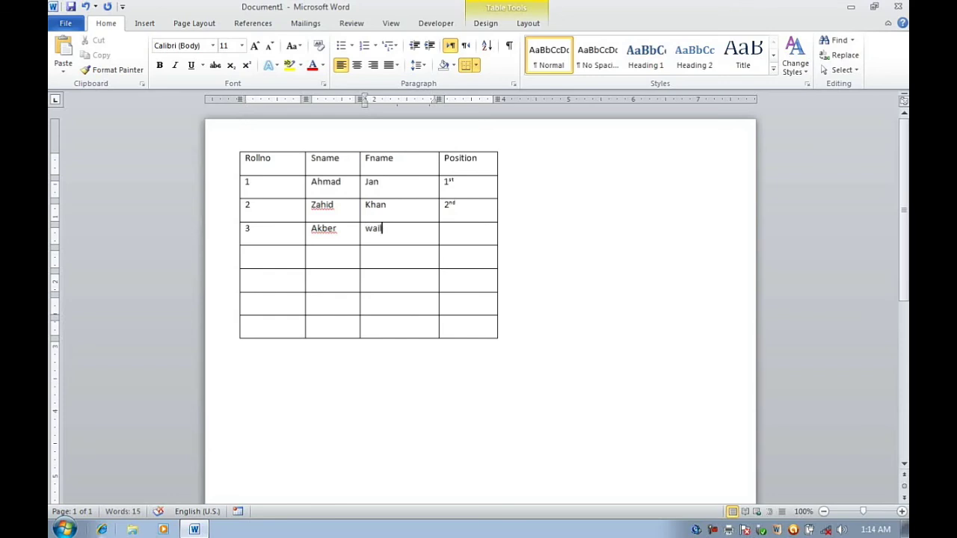
text(ka)
key(BackSpace)
key(BackSpace)
key(BackSpace)
key(BackSpace)
text(han)
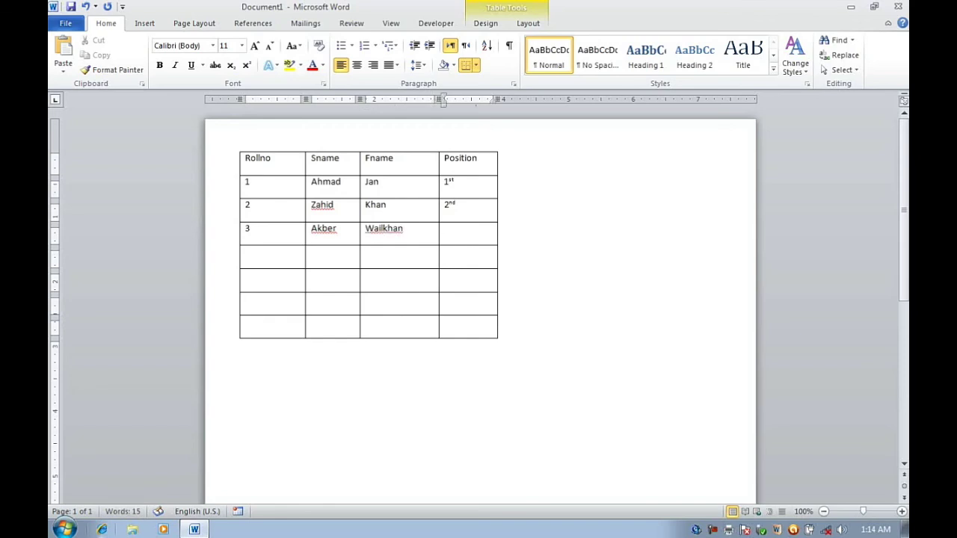
key(Tab)
text(3)
text(rd)
key(BackSpace)
key(Left)
key(Left)
key(Left)
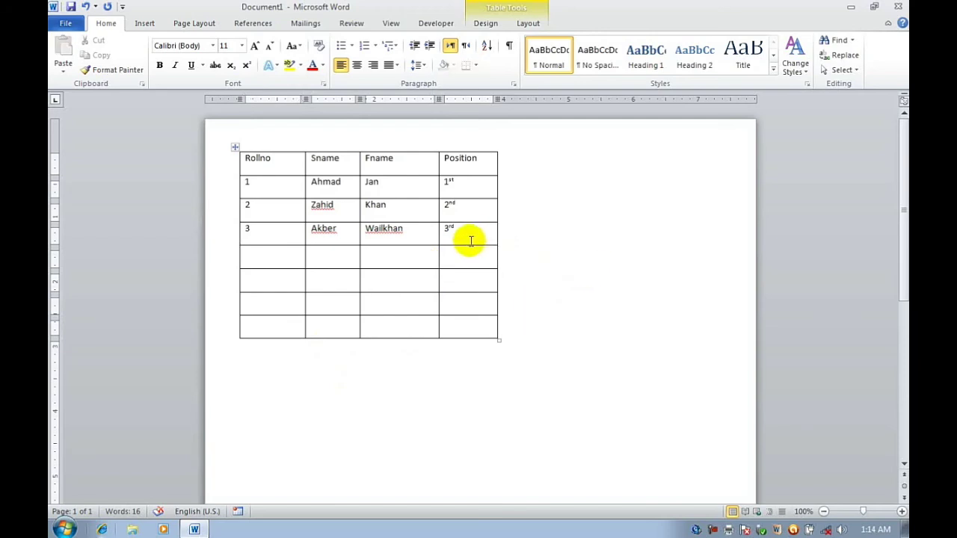
Step: Type a test entry of 1 in an empty table row and erase it
click(560, 257)
key(Right)
text(1)
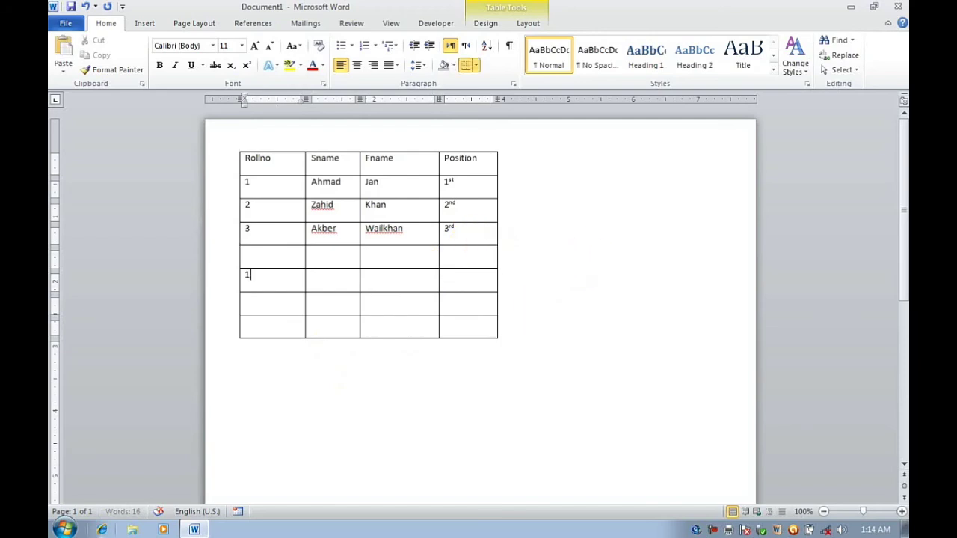
key(BackSpace)
key(BackSpace)
key(BackSpace)
Step: Type the ordinals 1st and 2nd below the table and select them with the last row
click(529, 370)
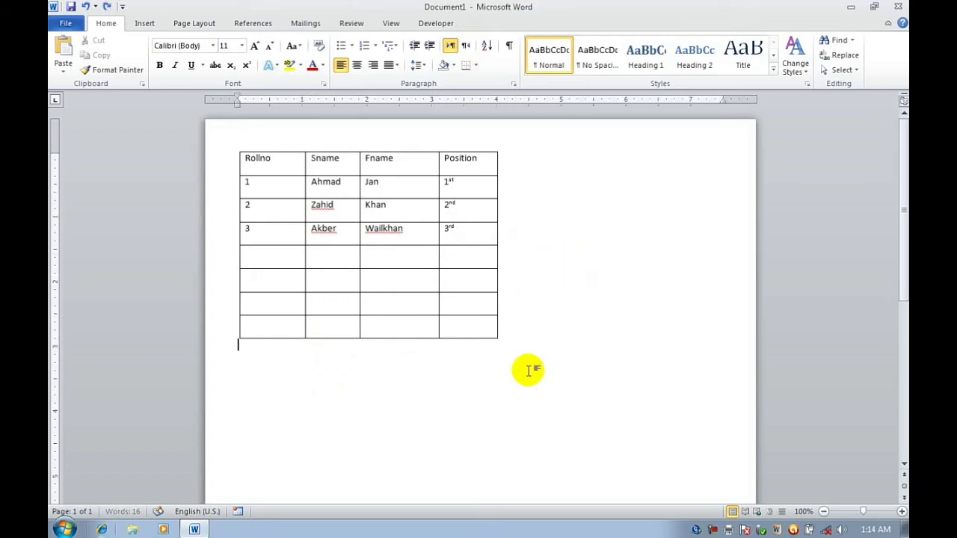
text(1st)
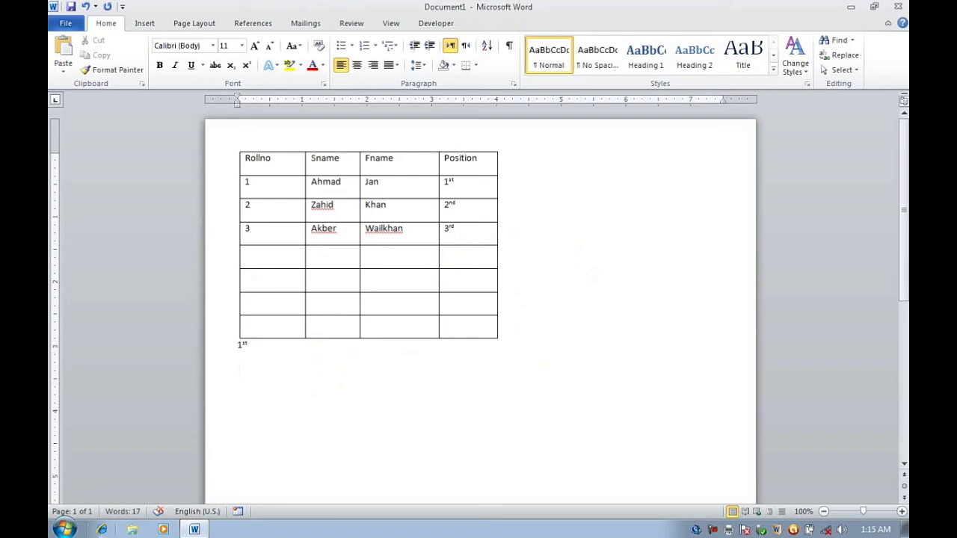
text( 2nd)
key(Return)
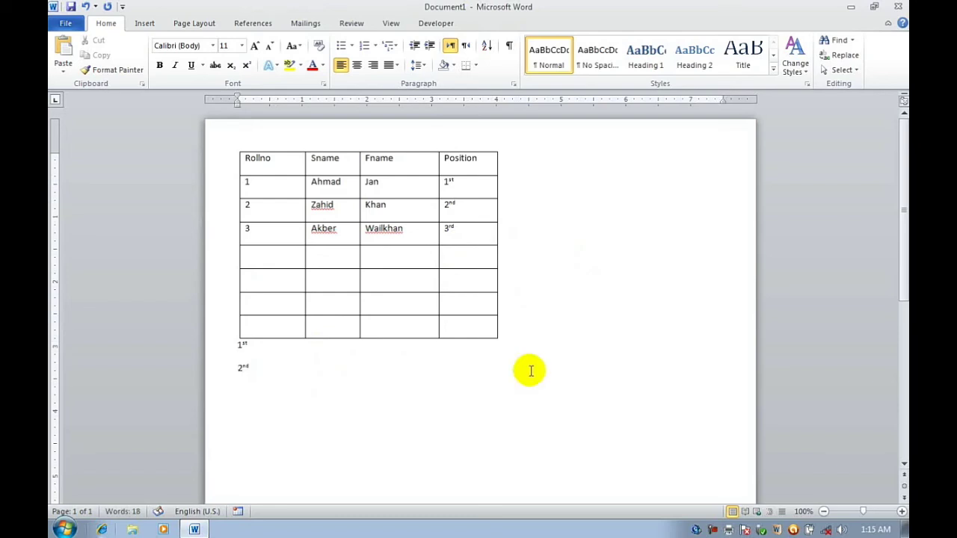
drag(309, 385, 210, 336)
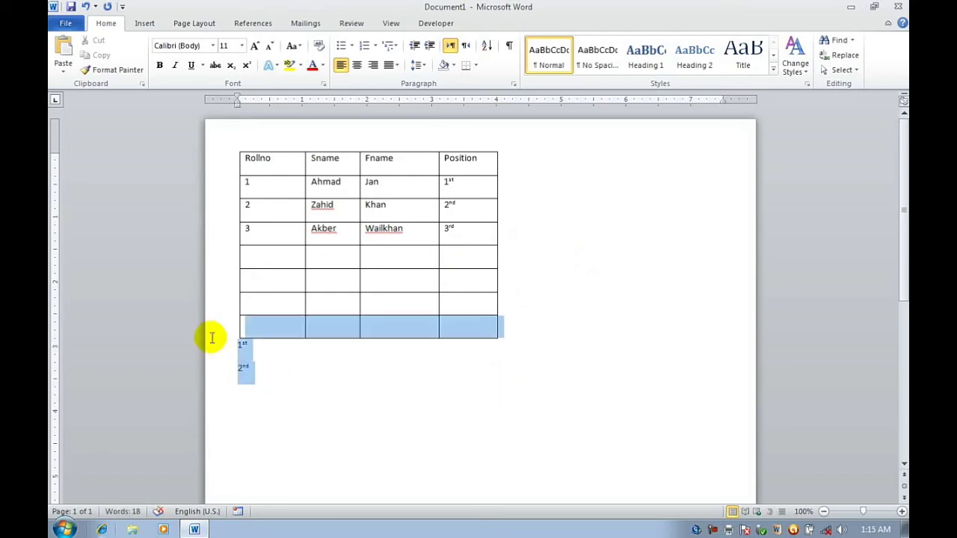
Step: Turn off Ordinals (1st) with superscript in AutoCorrect's AutoFormat As You Type options
click(54, 24)
click(74, 275)
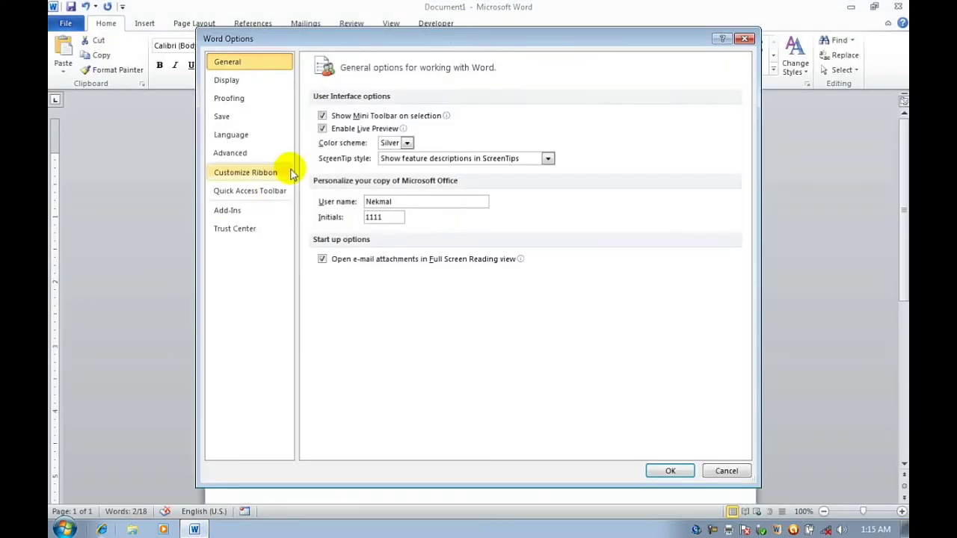
click(257, 103)
click(584, 122)
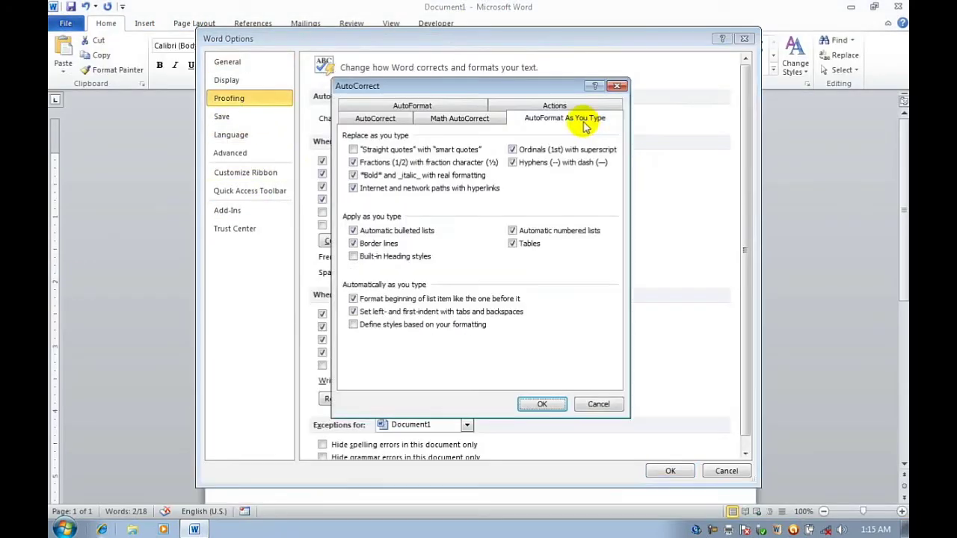
click(530, 149)
click(542, 404)
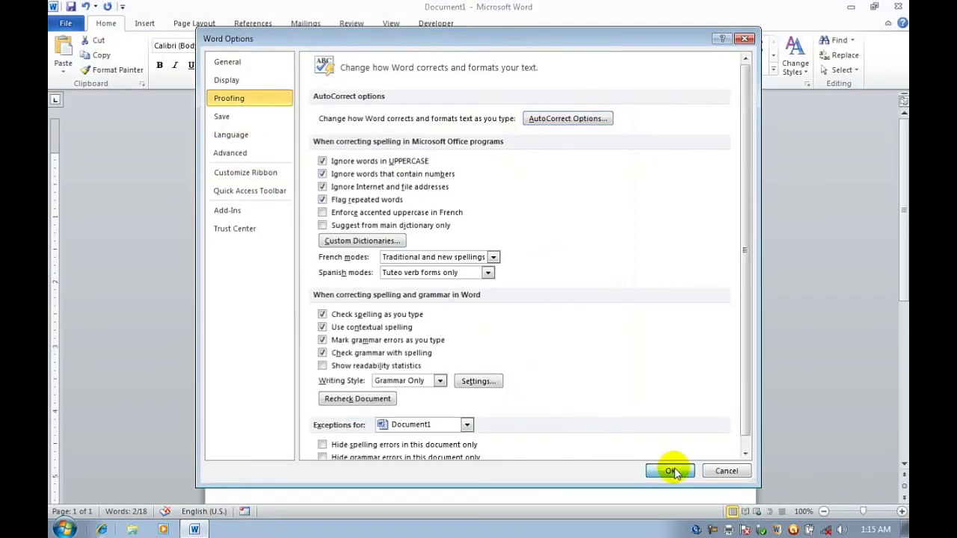
click(670, 471)
Step: Type 3rd and th without superscript, then delete the whole document's content
text(3)
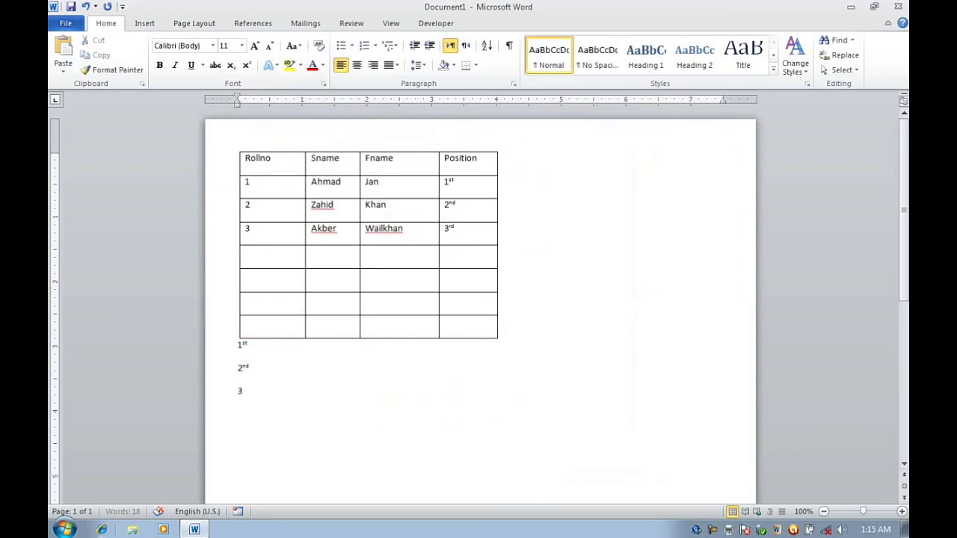
text(rd)
key(Return)
text(th)
key(ctrl+a)
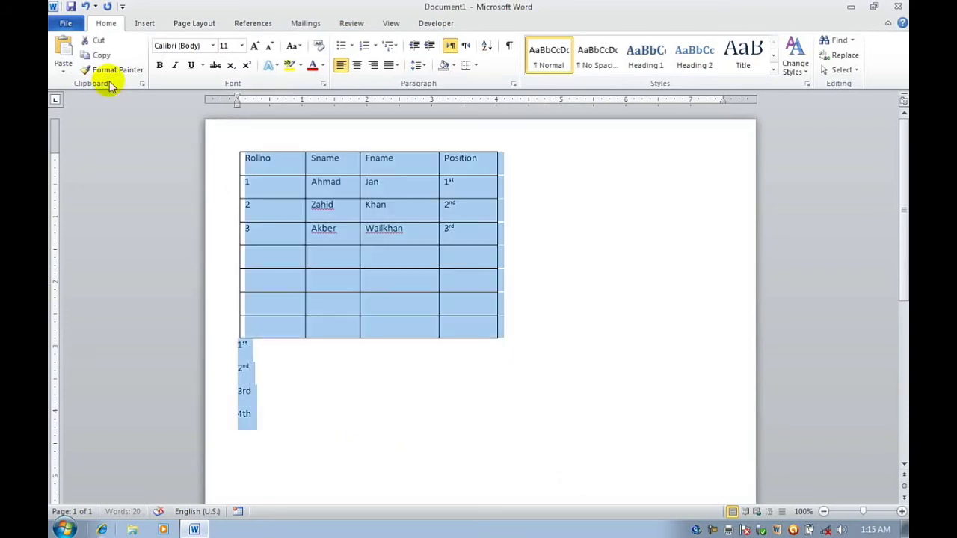
key(Delete)
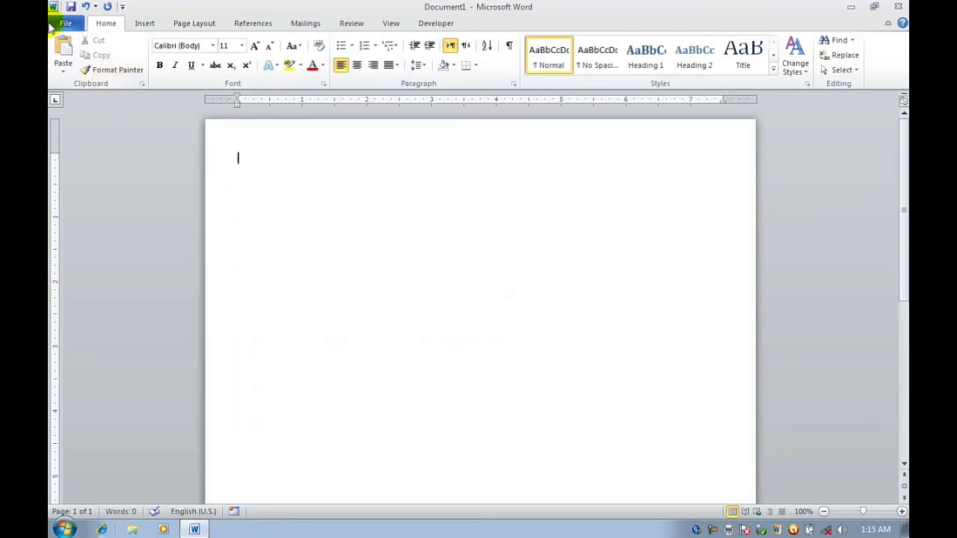
Step: Turn Ordinals (1st) with superscript back on in AutoCorrect options
click(65, 23)
click(90, 275)
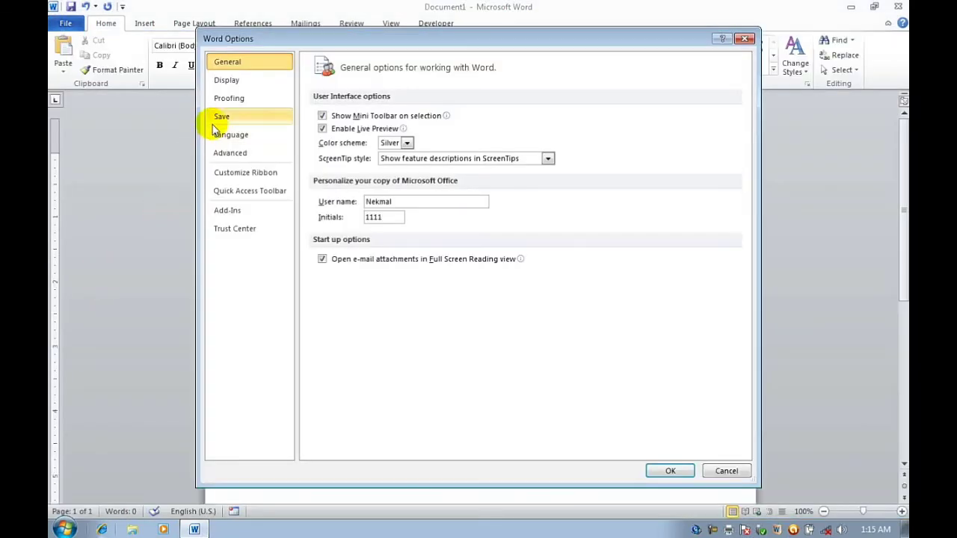
click(236, 110)
click(591, 118)
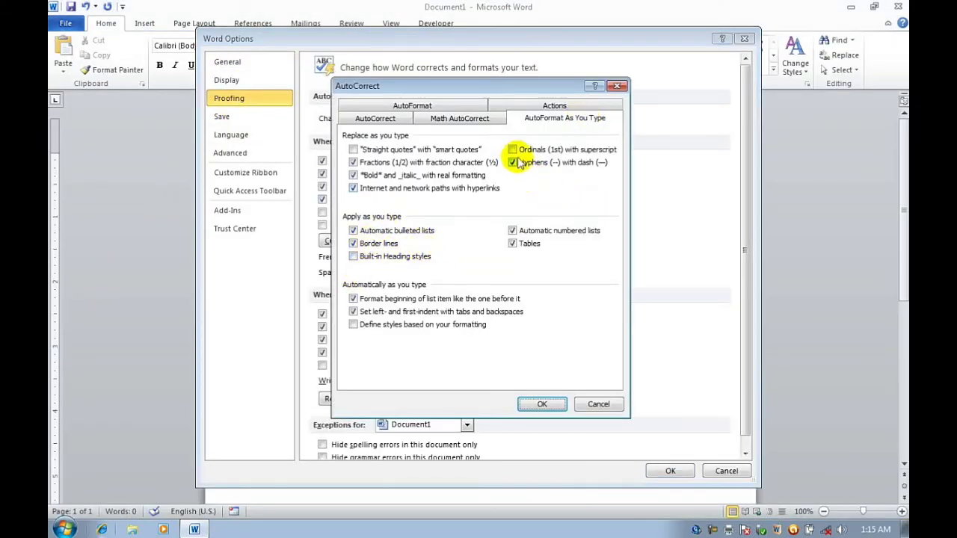
click(512, 149)
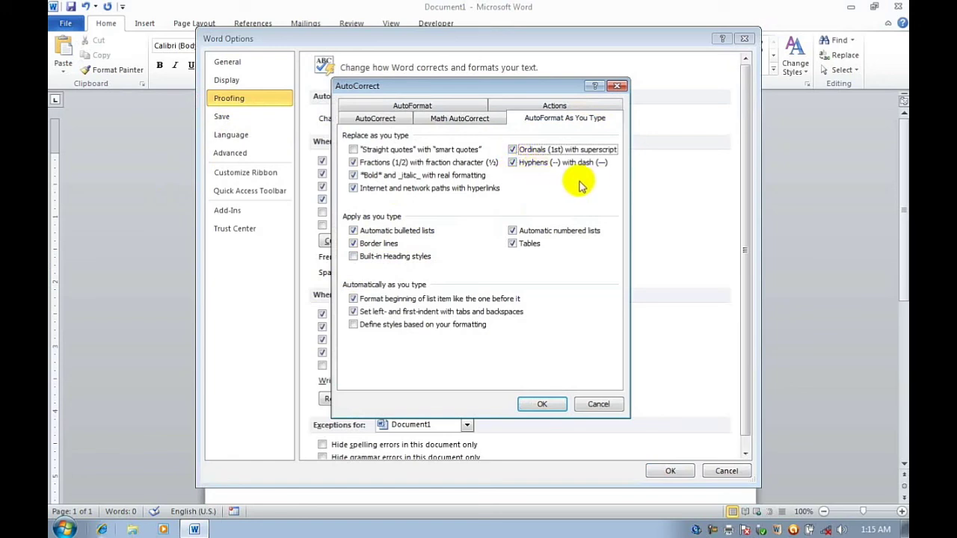
click(540, 404)
click(669, 470)
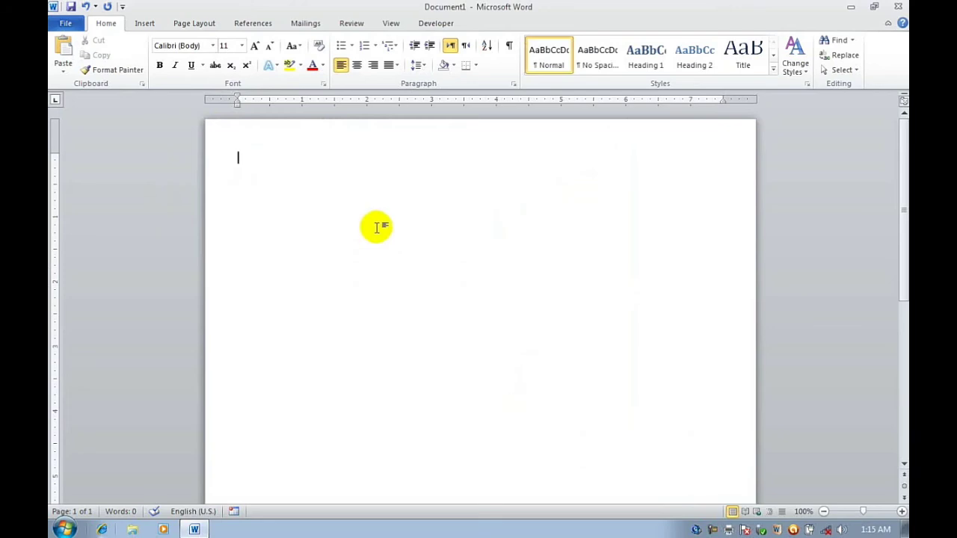
Step: Type 'Oracle 11g dba in Pashto language coming soon with NNM--' on the blank page, fixing typos
text(com)
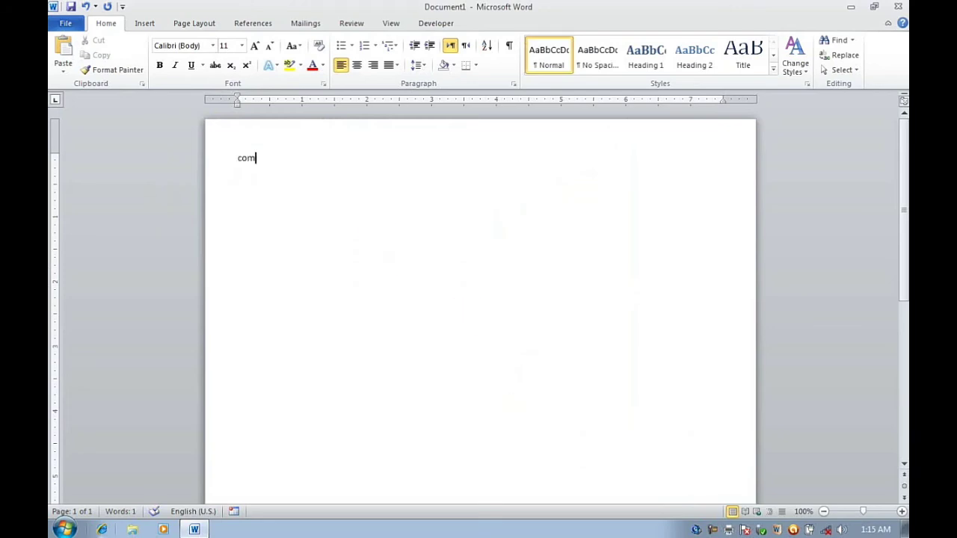
text(ing so)
key(BackSpace)
key(BackSpace)
key(BackSpace)
text(orac)
key(BackSpace)
key(BackSpace)
key(BackSpace)
text(le )
text(11g)
text( dba in p)
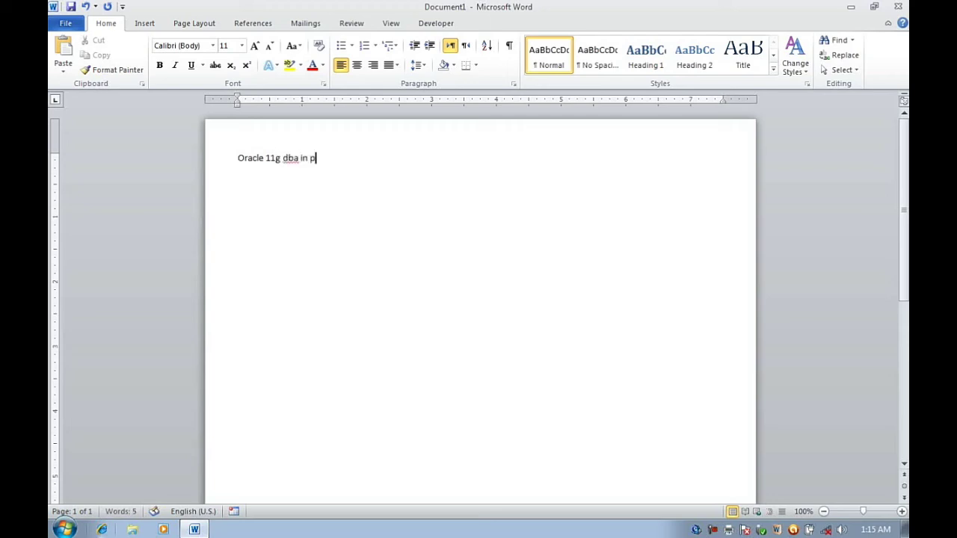
text(s)
key(BackSpace)
text(ah)
text(shto)
text(n)
text(gu)
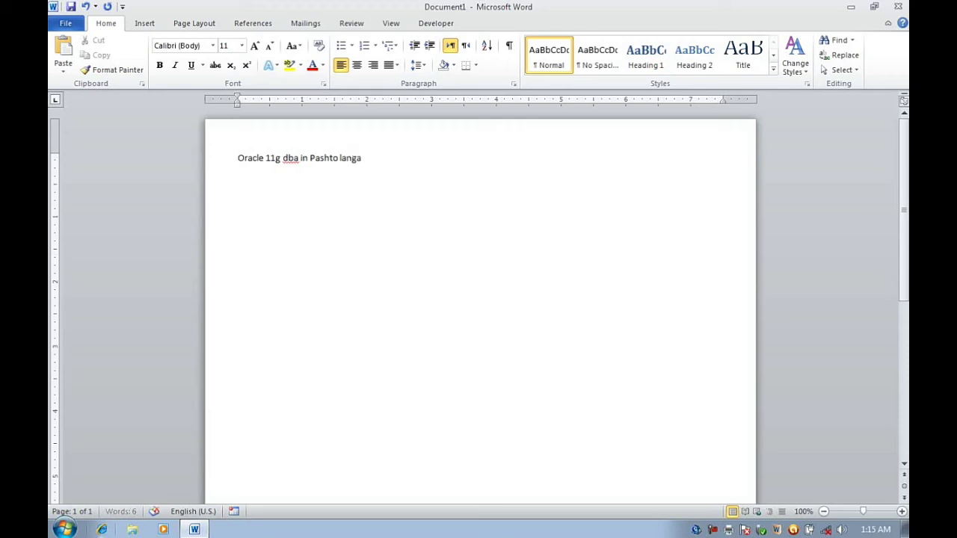
text(age com)
text(ing)
text(so)
text(on )
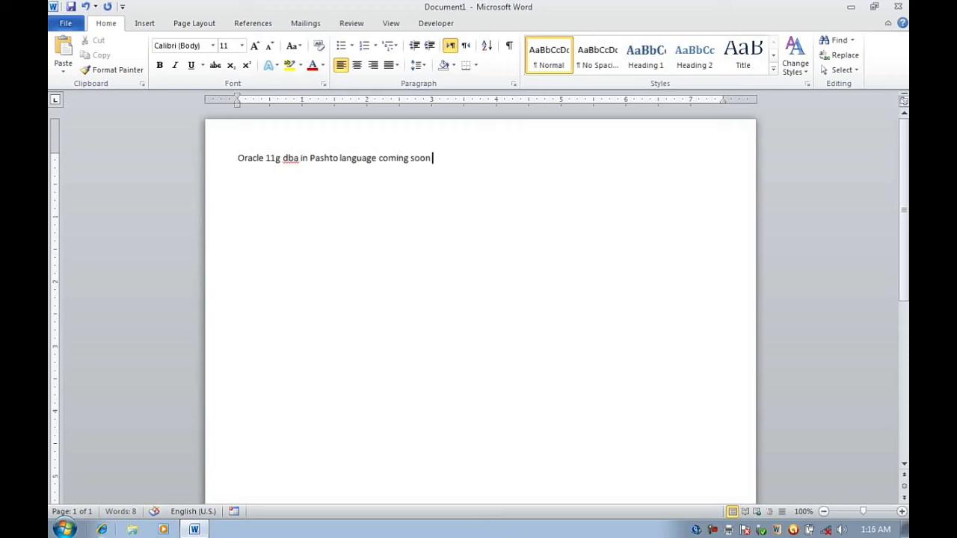
text(with)
text(NNM)
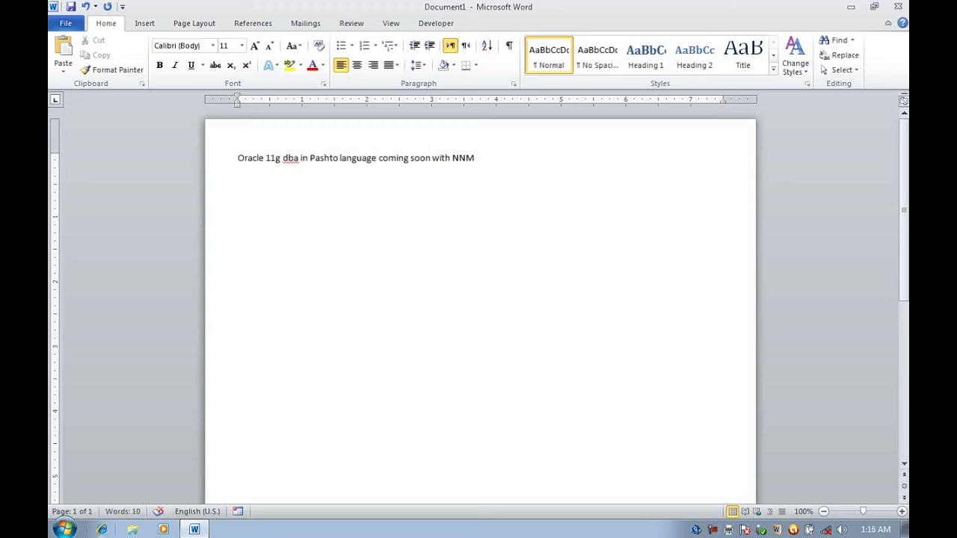
text(-)
text(-)
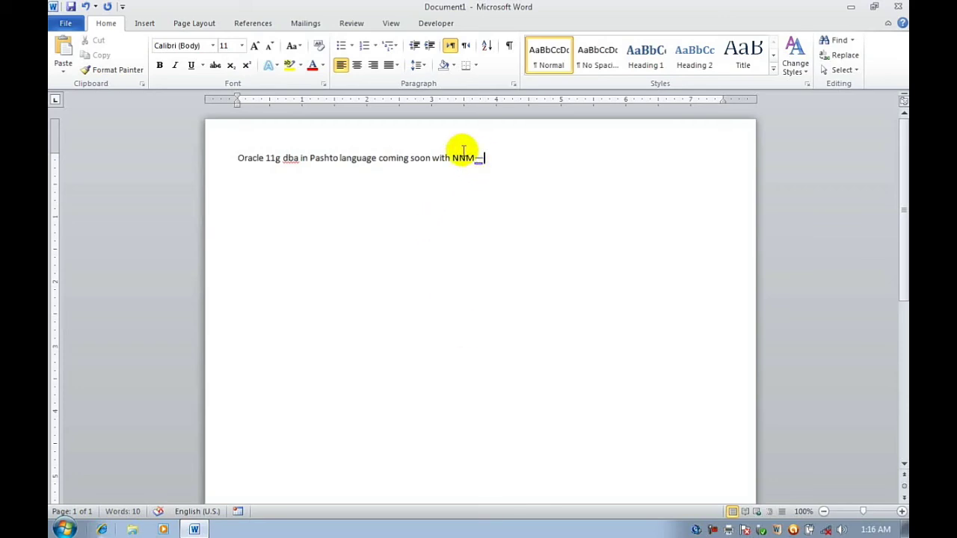
Step: Turn off replacing double hyphens with dashes in AutoFormat As You Type
click(65, 23)
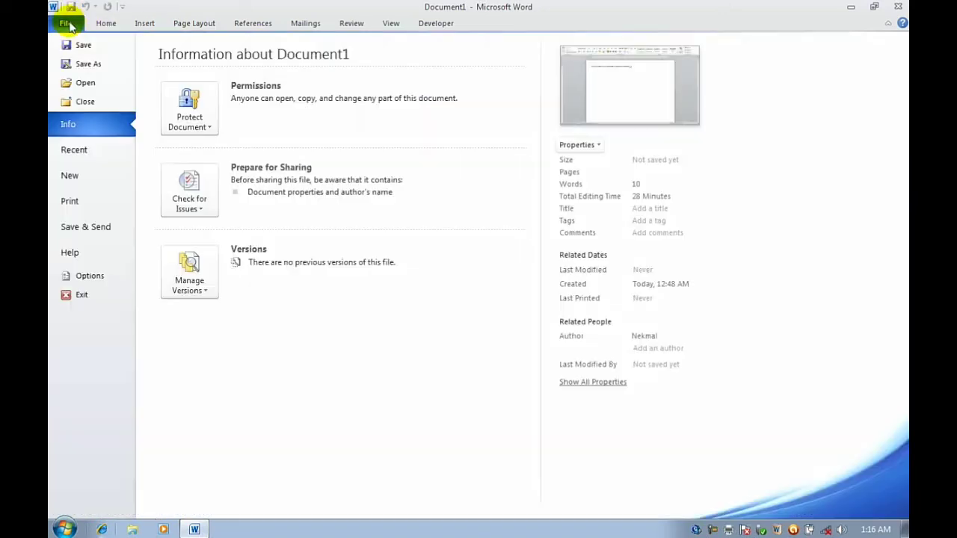
click(108, 276)
click(254, 98)
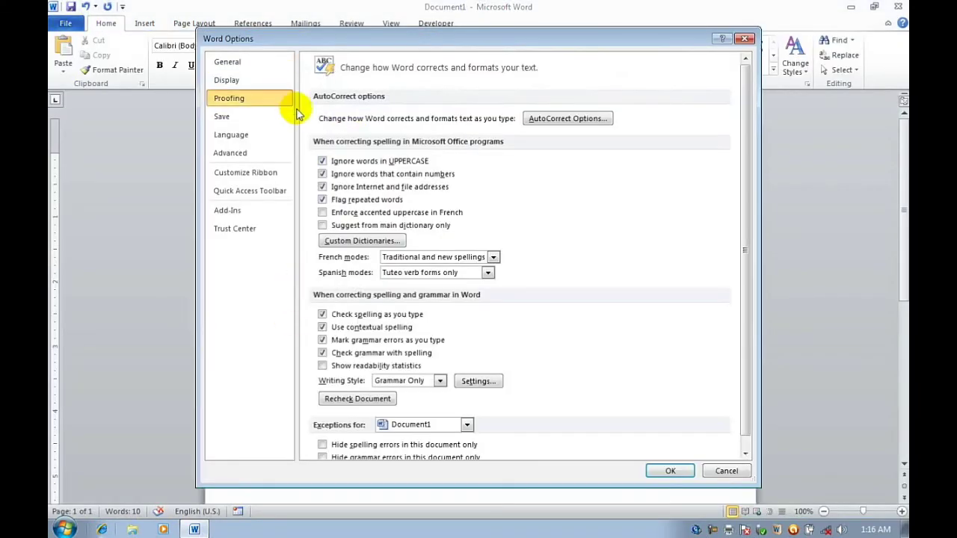
click(560, 117)
click(535, 163)
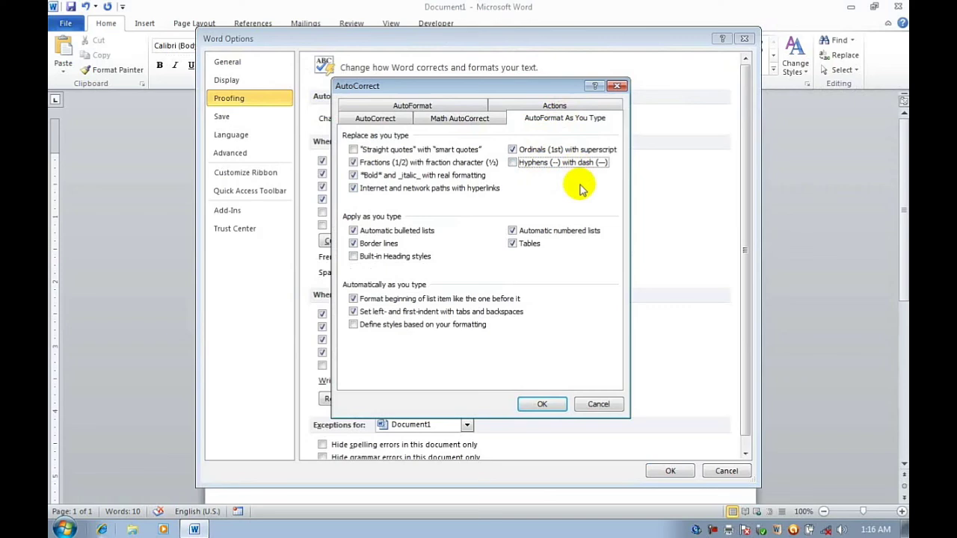
click(542, 404)
click(668, 469)
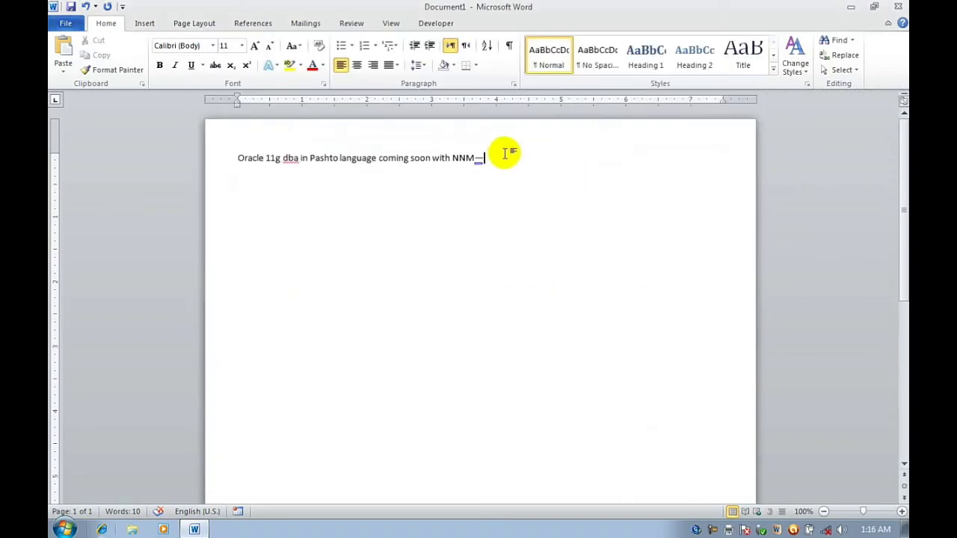
Step: Retype the hyphen after NNM and end the line to test dash replacement
key(BackSpace)
text(--)
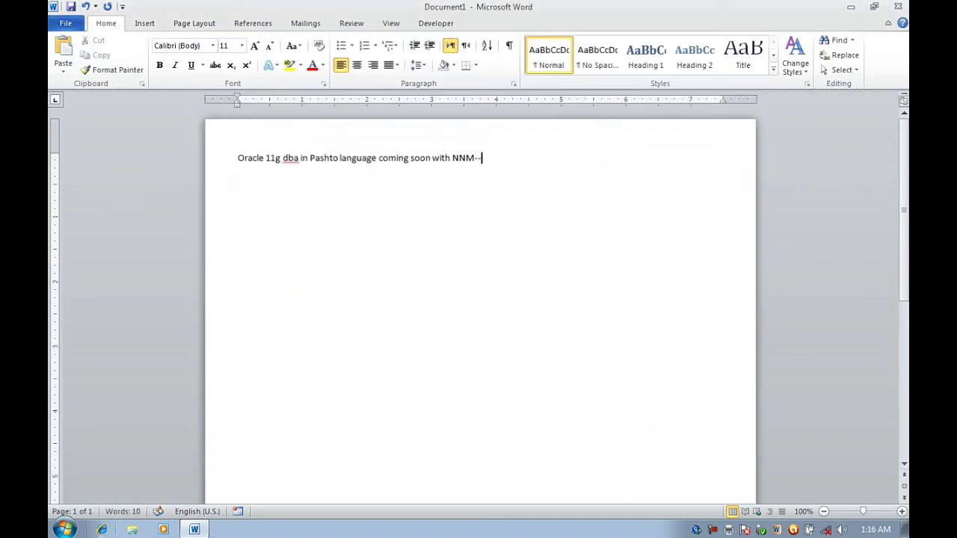
key(Return)
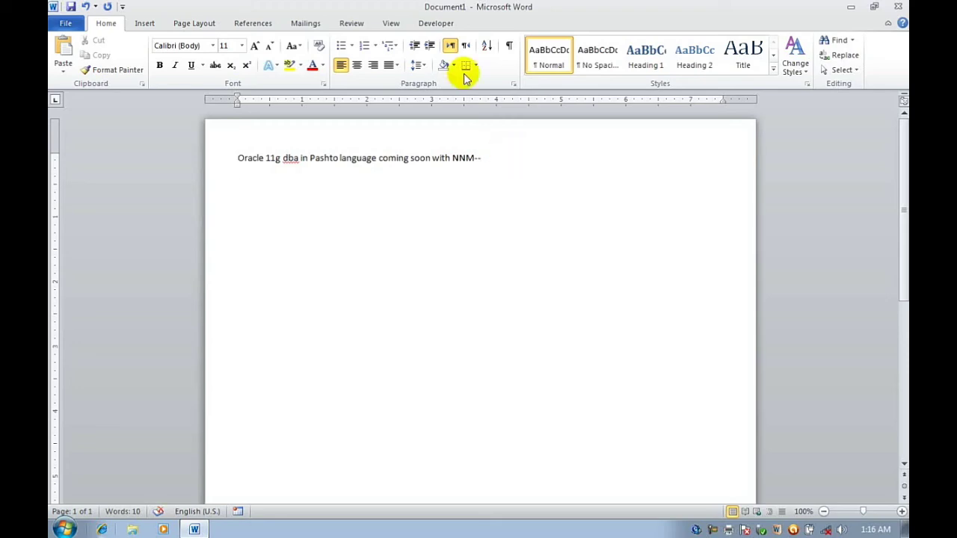
Step: Review the AutoCorrect settings without changes, then start erasing the test sentence
click(66, 23)
click(96, 275)
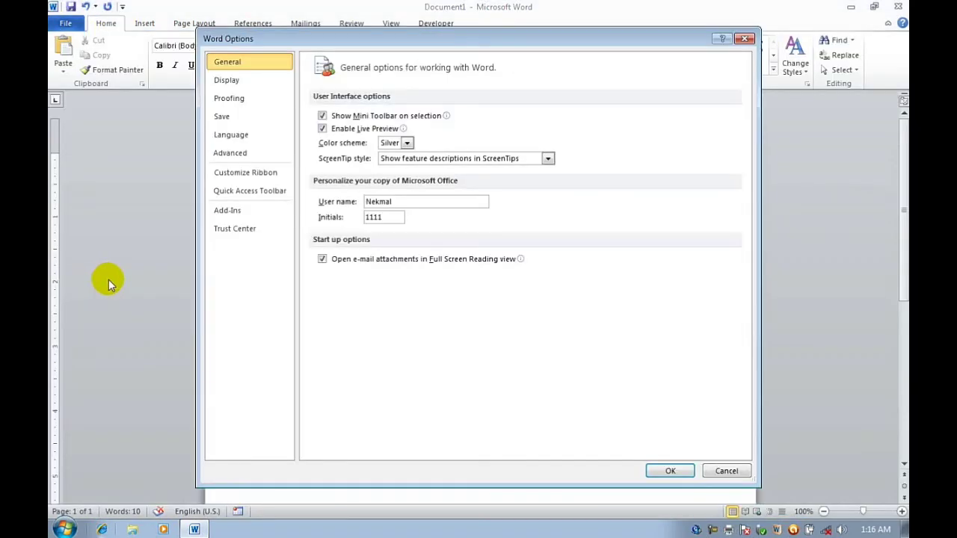
click(243, 98)
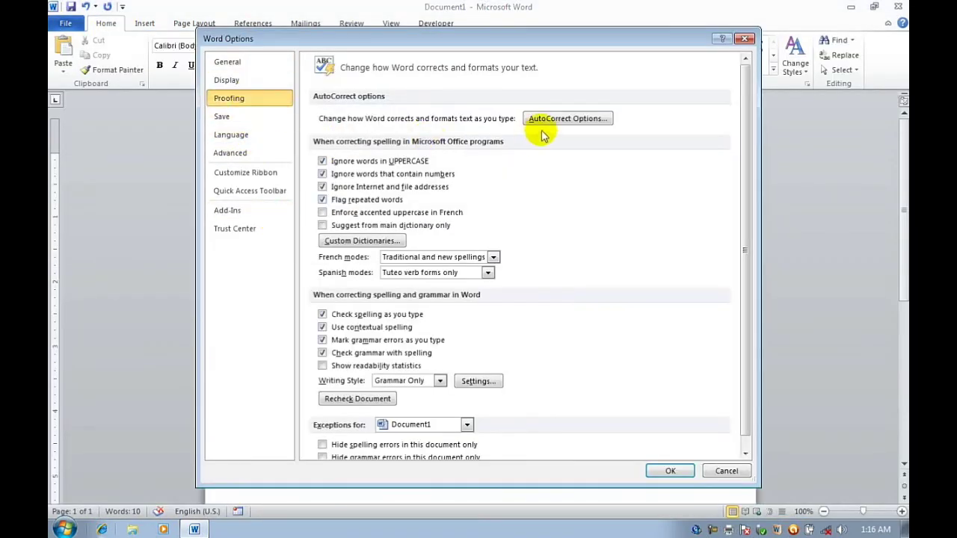
click(569, 118)
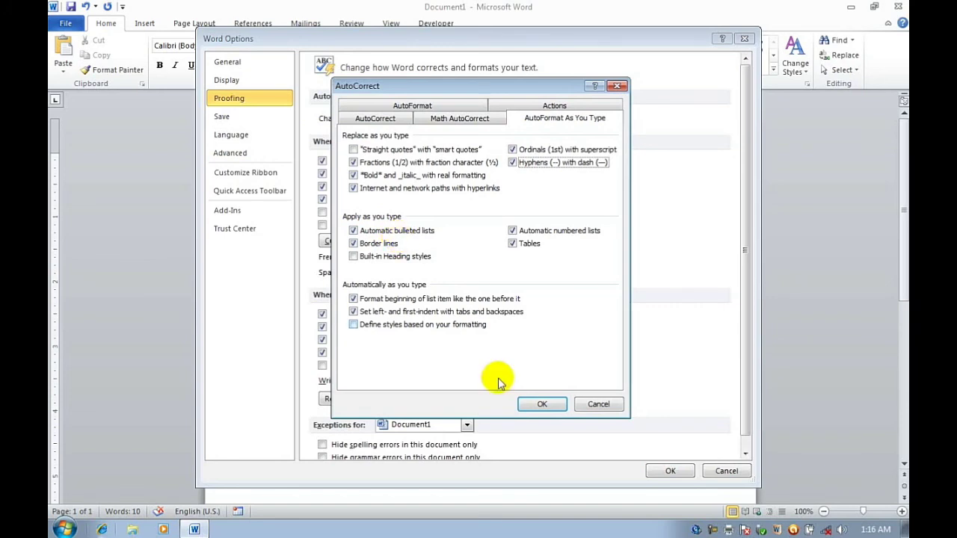
click(535, 404)
click(671, 471)
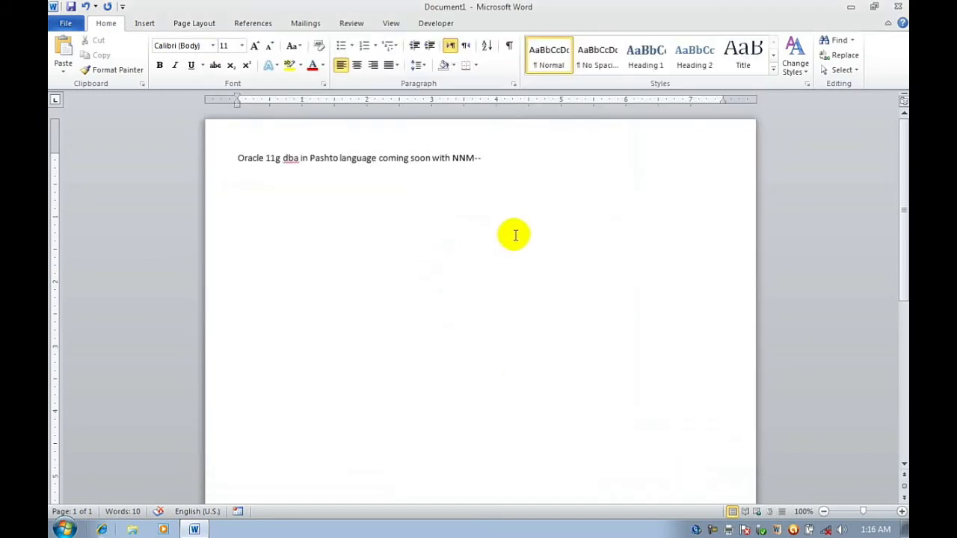
key(BackSpace)
key(BackSpace)
key(BackSpace)
key(BackSpace)
key(BackSpace)
key(BackSpace)
key(BackSpace)
key(BackSpace)
key(BackSpace)
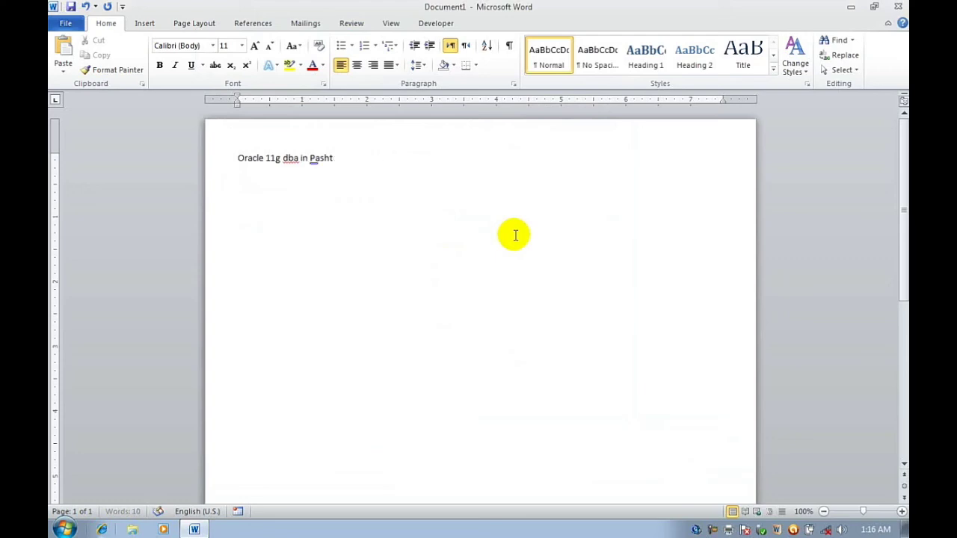
key(BackSpace)
key(BackSpace)
key(BackSpace)
key(BackSpace)
key(BackSpace)
key(BackSpace)
Step: Type the sentence 'We will cover the following issues in lesson 1'
text(w)
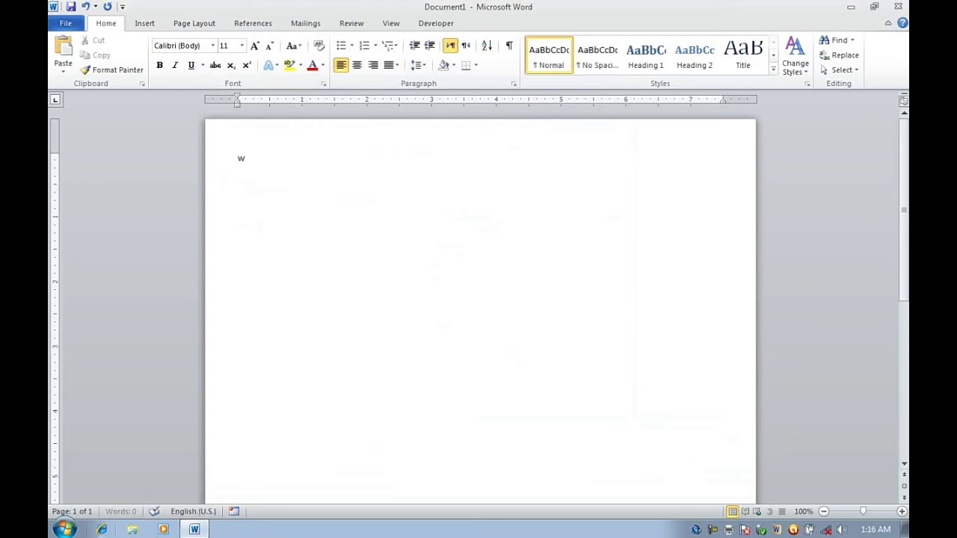
text(e wi)
text(ll c)
text(over the)
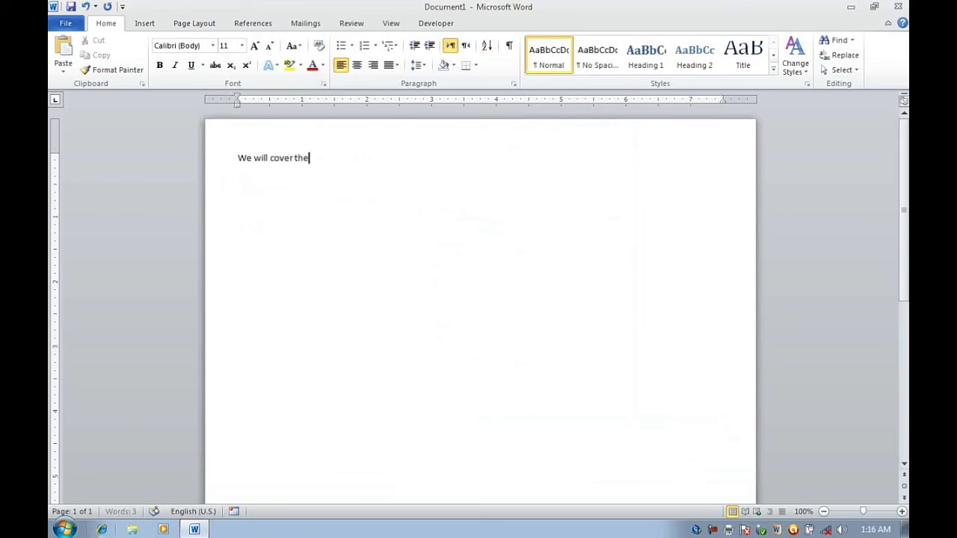
text( fi)
text(o)
text(ollo)
text(win)
text( is)
text(su)
key(BackSpace)
text(es in)
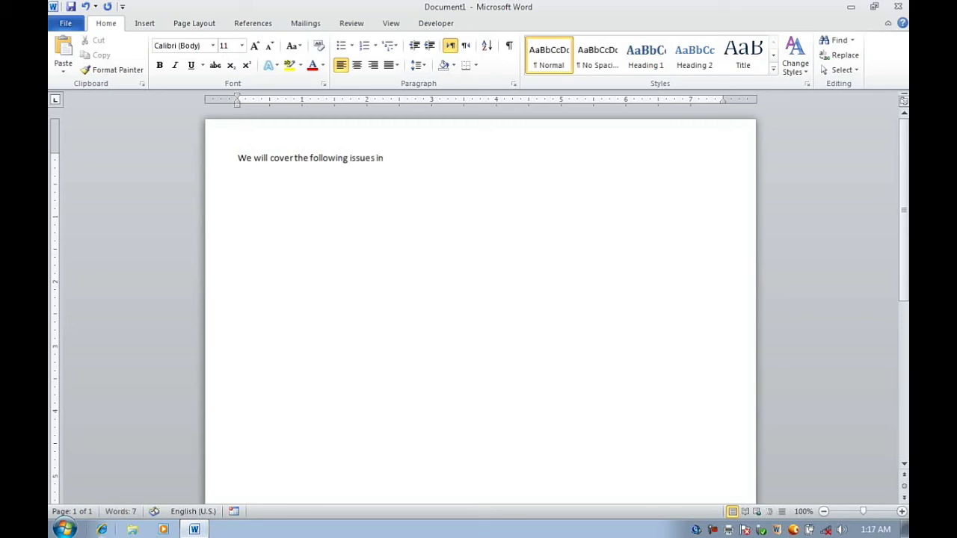
text( lesson )
text(1)
key(Return)
Step: Create the auto-numbered list Open, Save, Save as, Print and end it
text(1. )
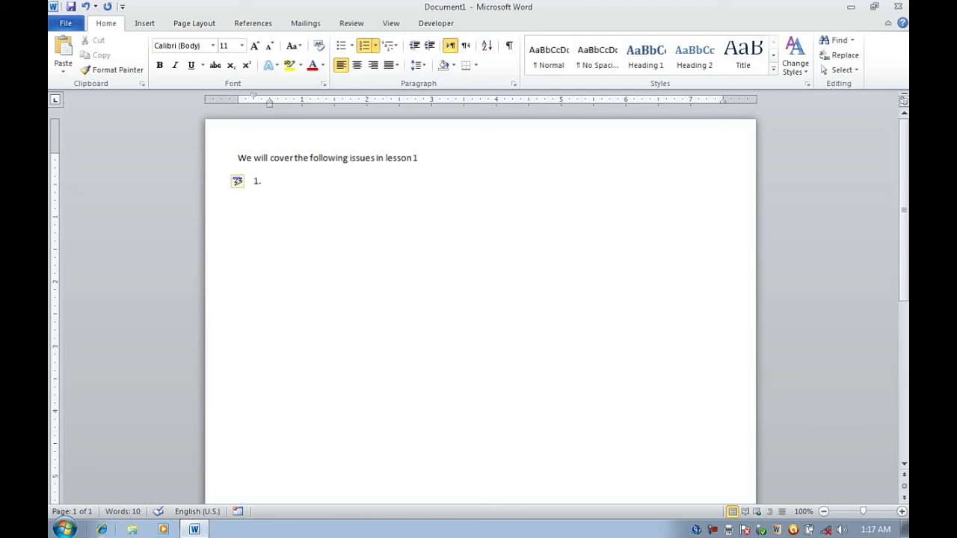
text(open)
key(Return)
text(save)
key(Return)
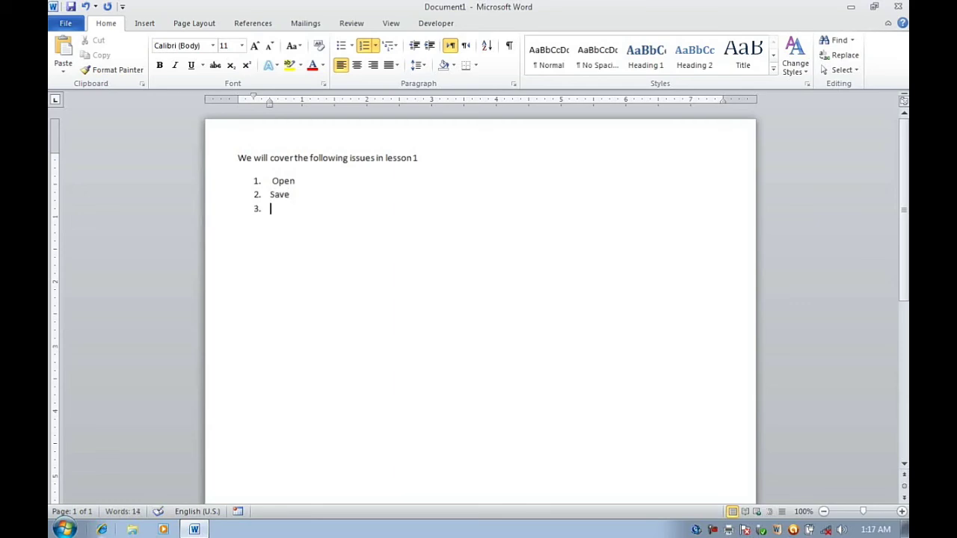
text(s)
text( as)
key(Return)
text(pri)
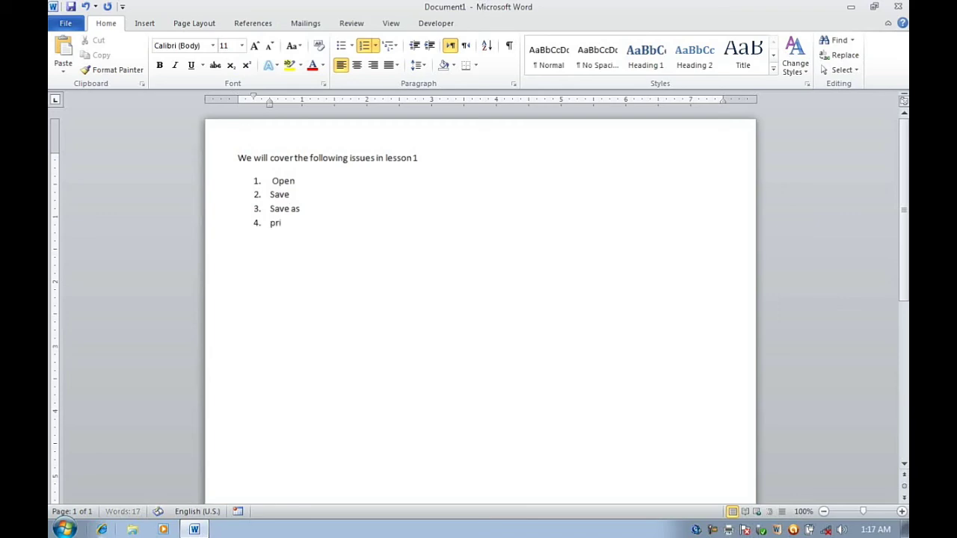
text(nt)
key(Return)
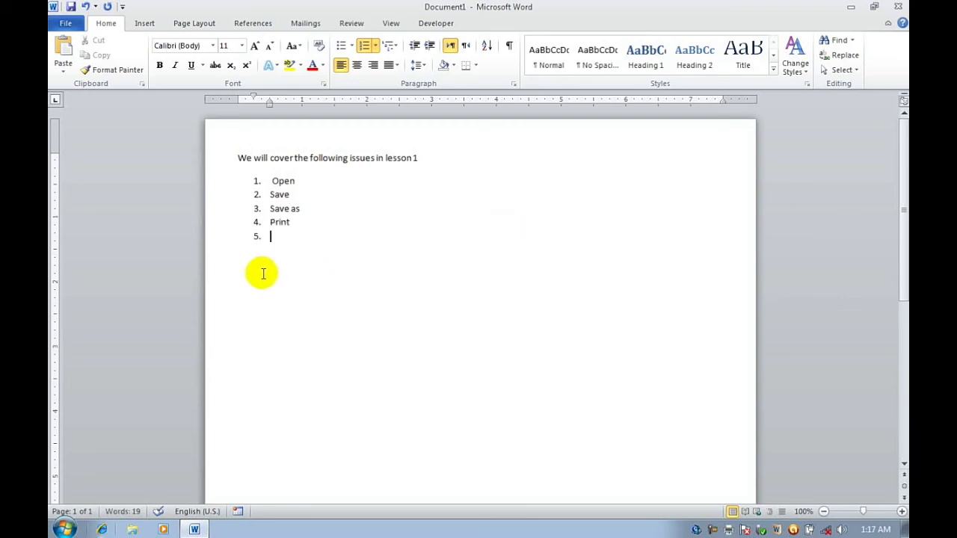
key(BackSpace)
key(Return)
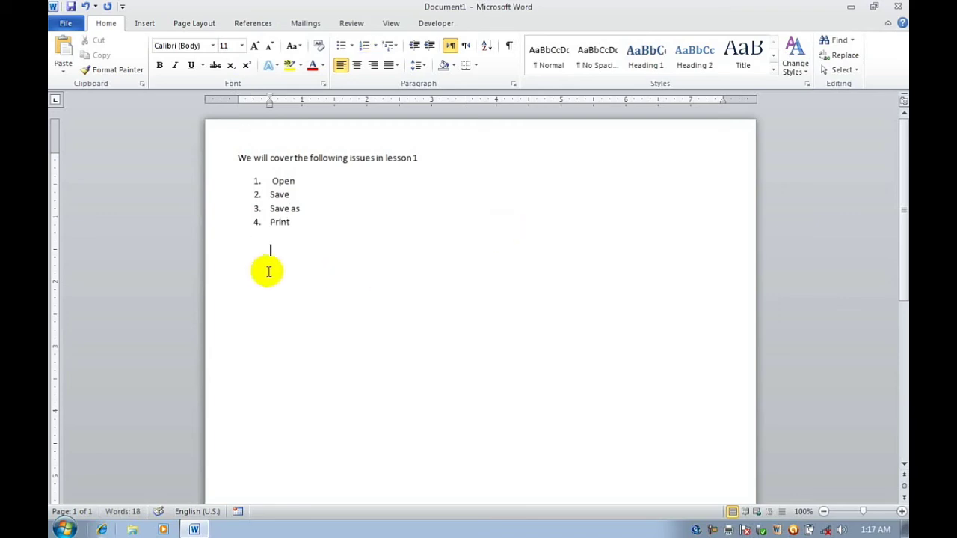
Step: Turn off Automatic bulleted lists in AutoFormat As You Type options
click(66, 23)
click(90, 276)
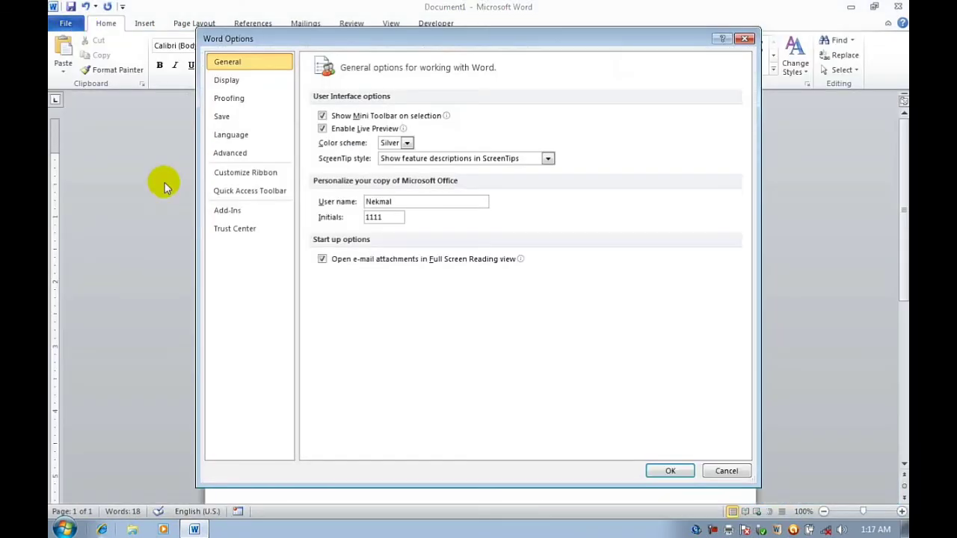
click(216, 98)
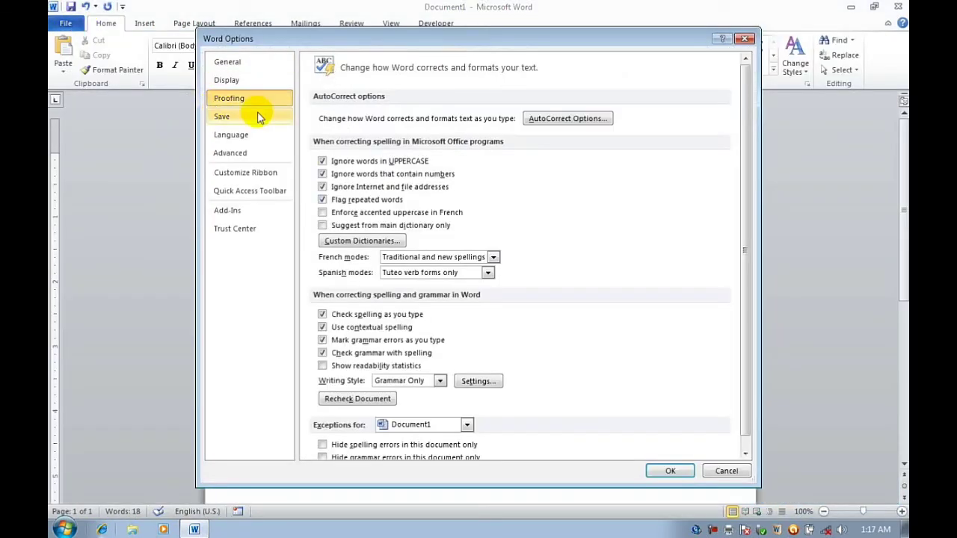
click(554, 119)
click(353, 230)
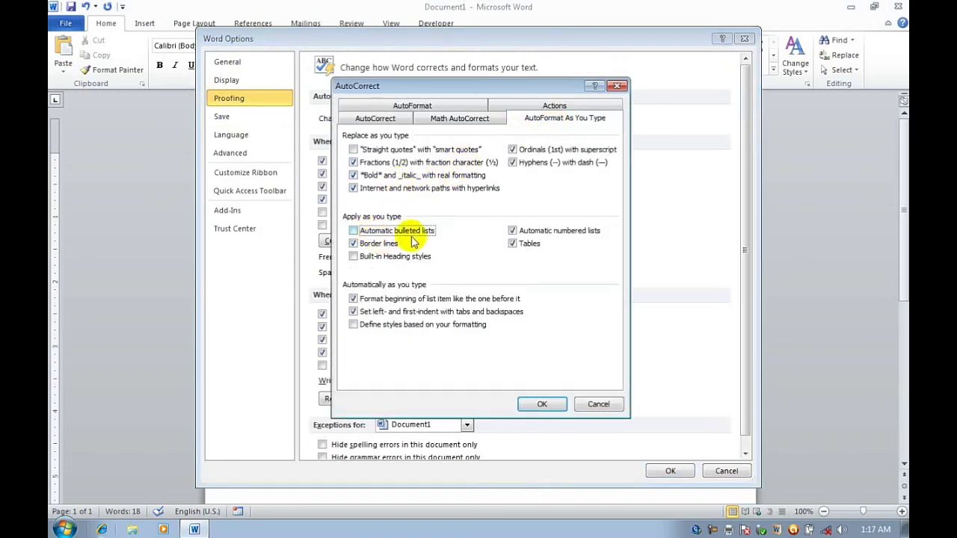
click(541, 404)
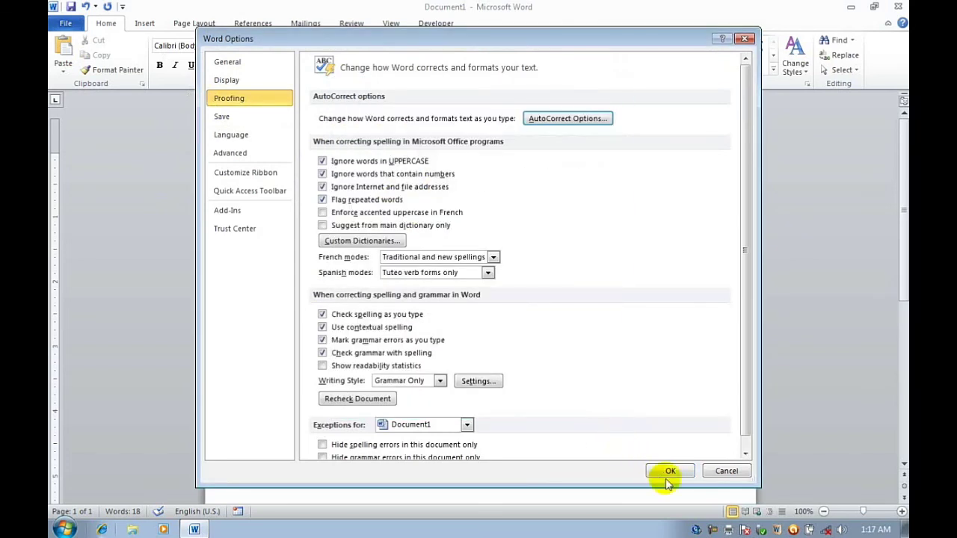
click(669, 471)
Step: Type the trial line 'I am an afghan,' below the list, then undo it
text(1)
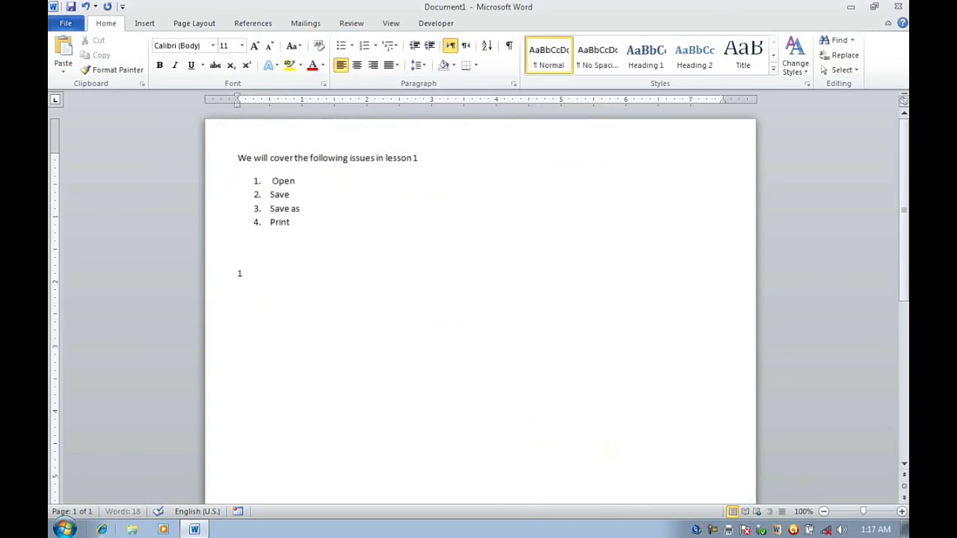
text(.)
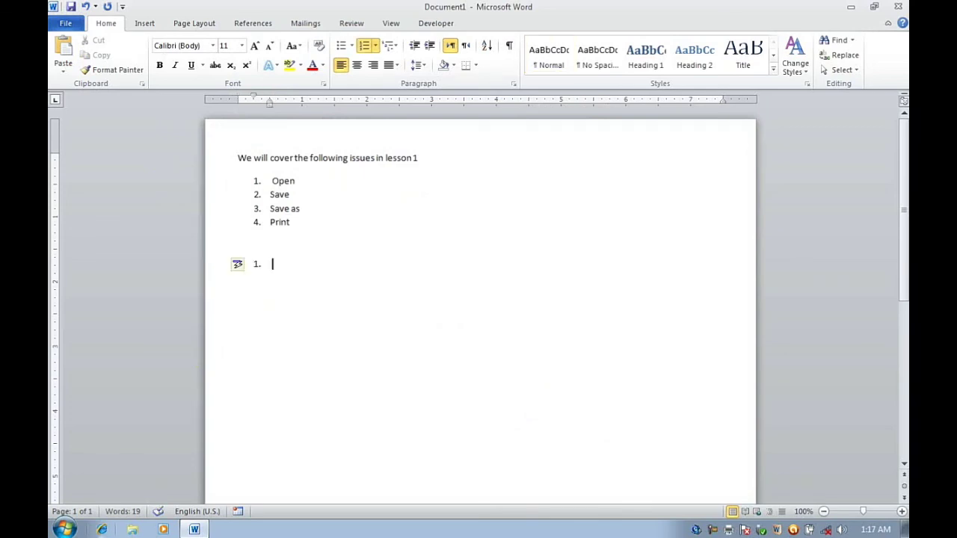
key(BackSpace)
text(I am an afghan,)
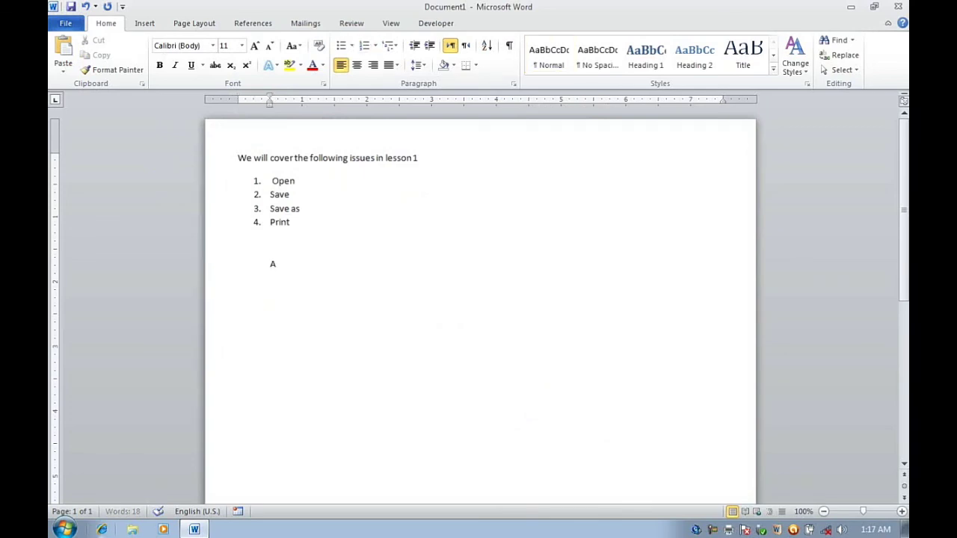
key(BackSpace)
key(BackSpace)
key(BackSpace)
text(a)
key(ctrl+z)
key(ctrl+z)
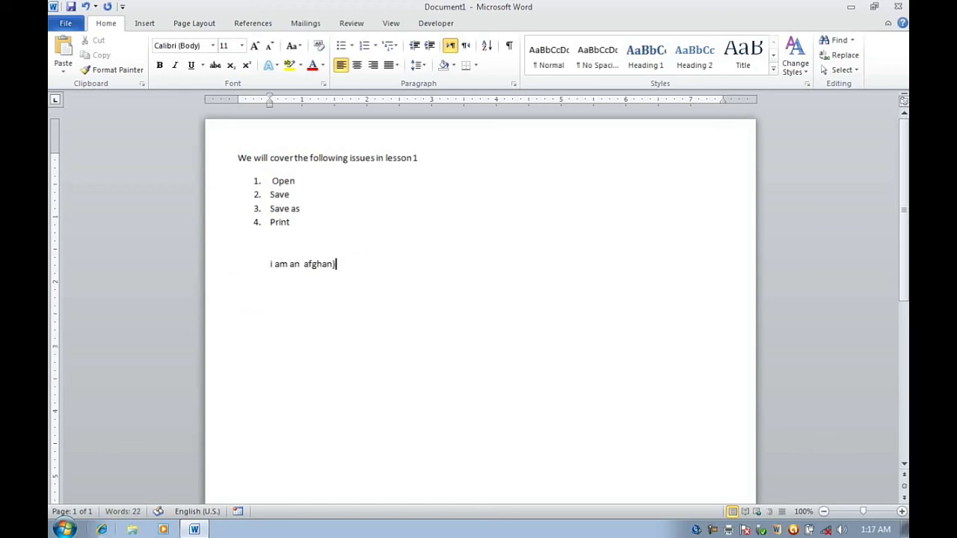
key(ctrl+z)
Step: Add an AutoCorrect entry replacing 'a' with 'i am an afghan', then type 'a' below the list
click(66, 23)
click(89, 275)
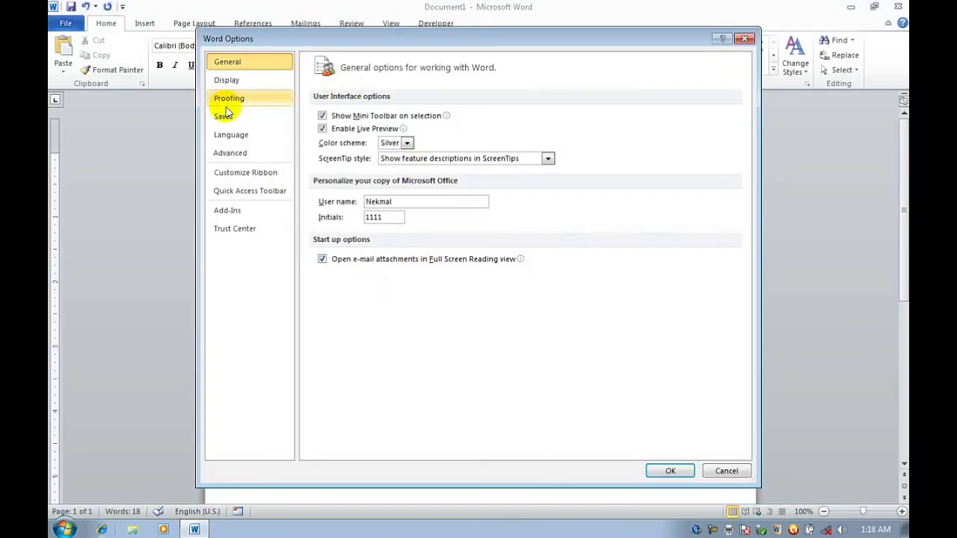
click(226, 97)
click(553, 120)
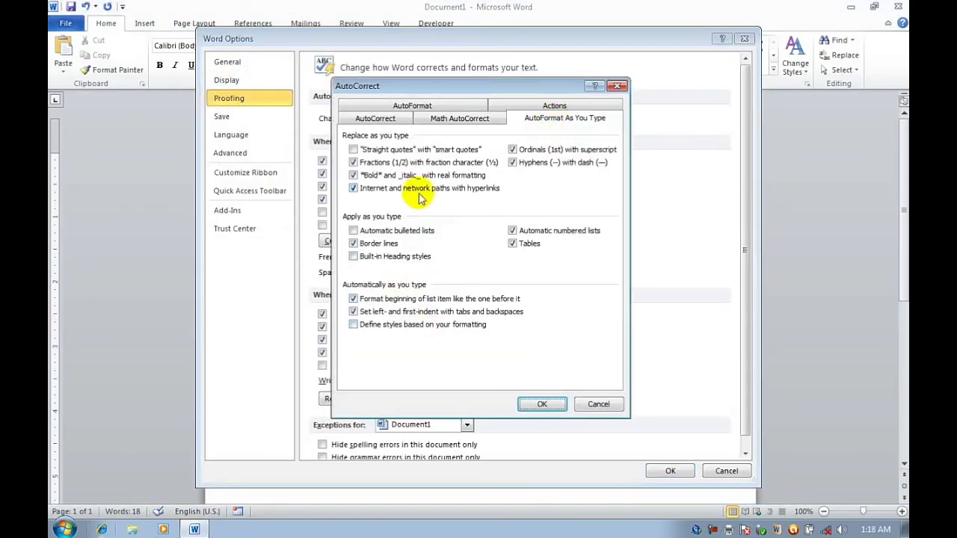
click(376, 118)
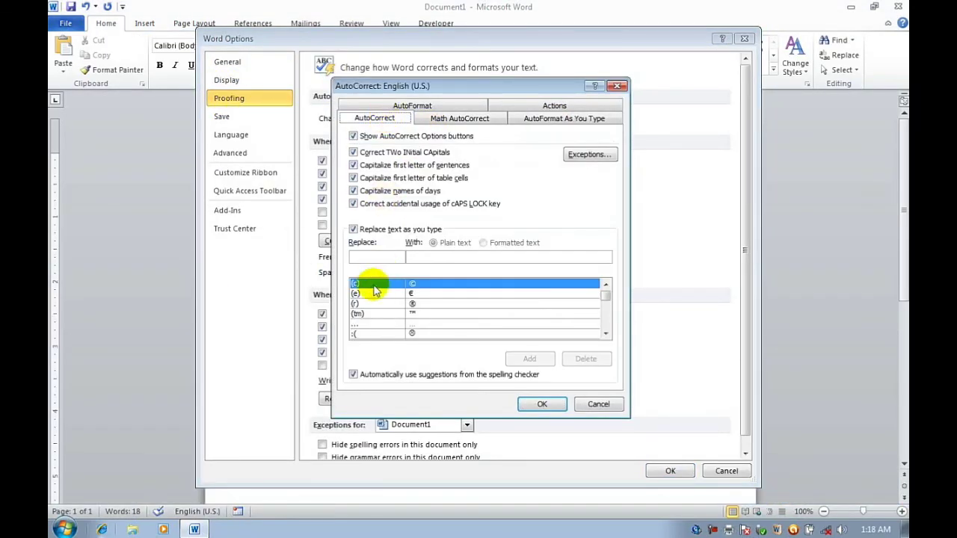
click(379, 258)
text(aa)
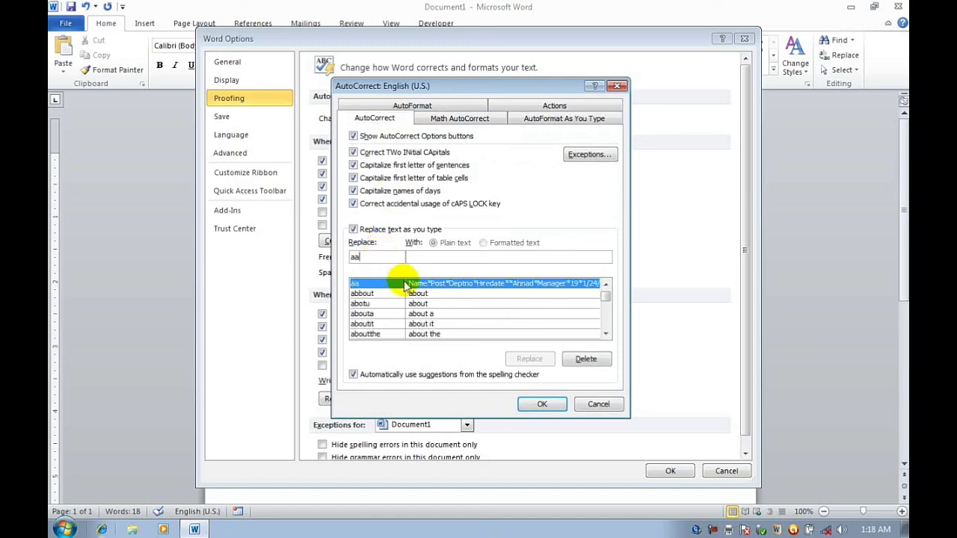
key(BackSpace)
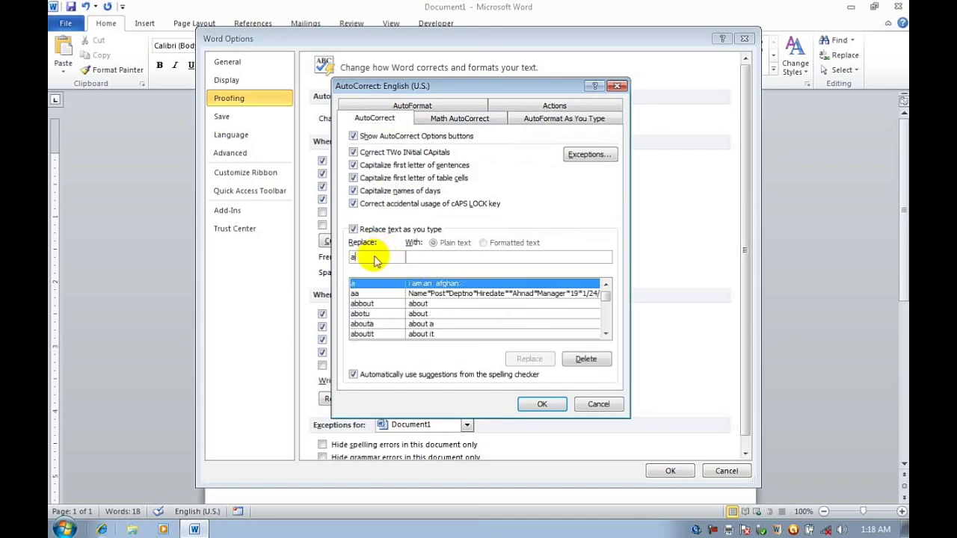
key(Tab)
text(i am an  afghan)
click(542, 404)
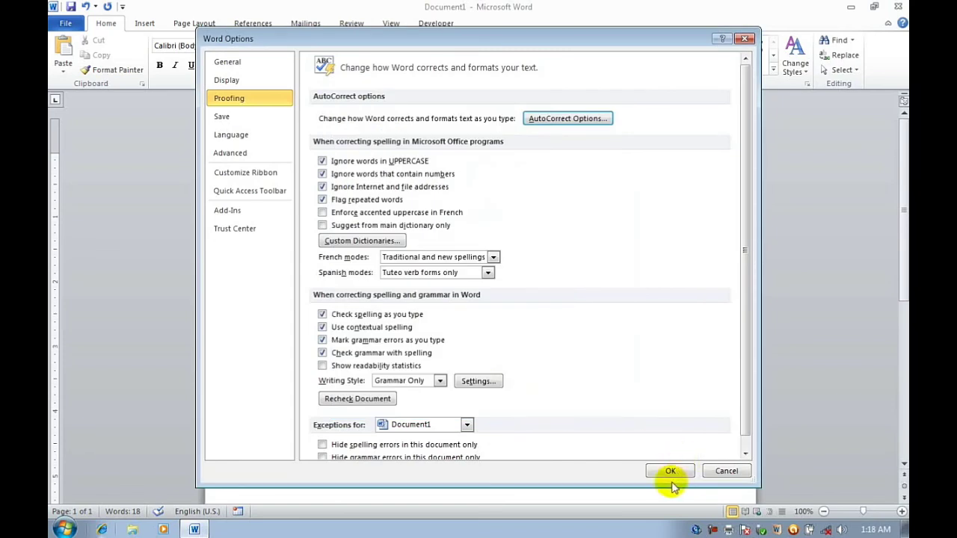
click(670, 472)
click(377, 273)
text(a.)
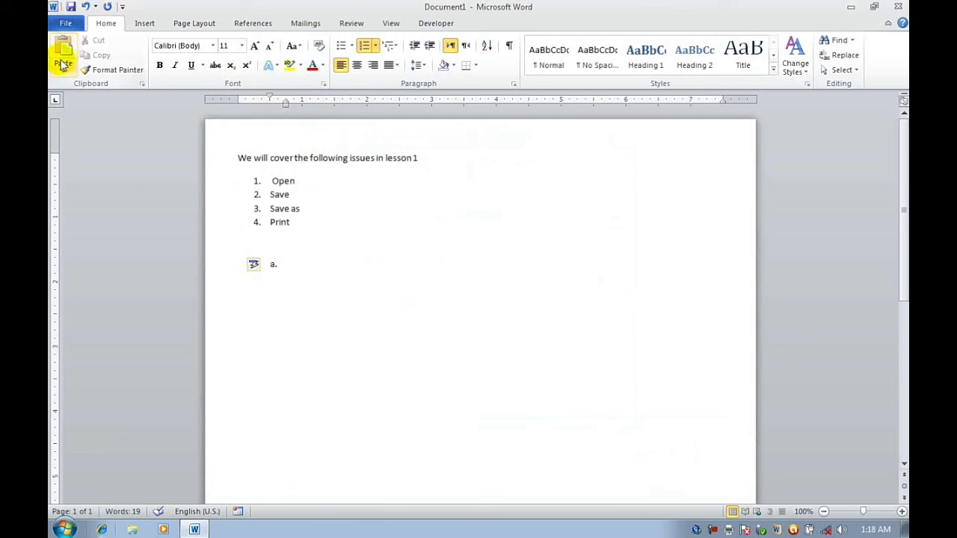
Step: Enable Automatic bulleted lists and disable Automatic numbered lists in AutoFormat As You Type
click(65, 23)
click(88, 275)
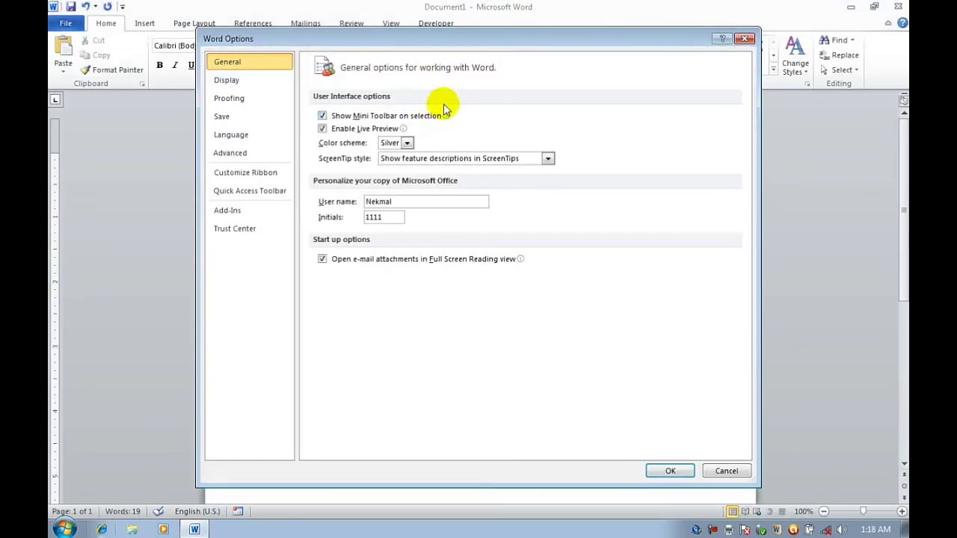
click(229, 98)
click(542, 121)
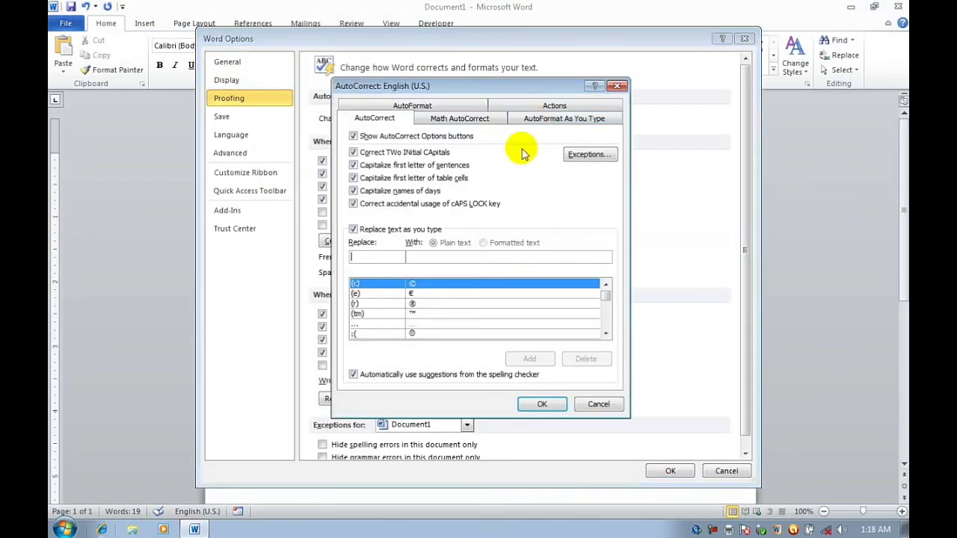
click(580, 118)
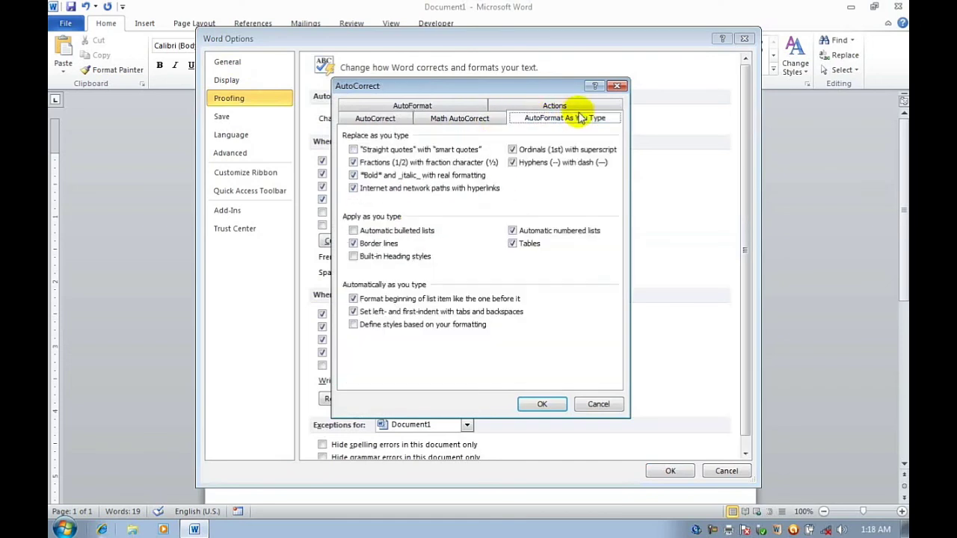
click(353, 231)
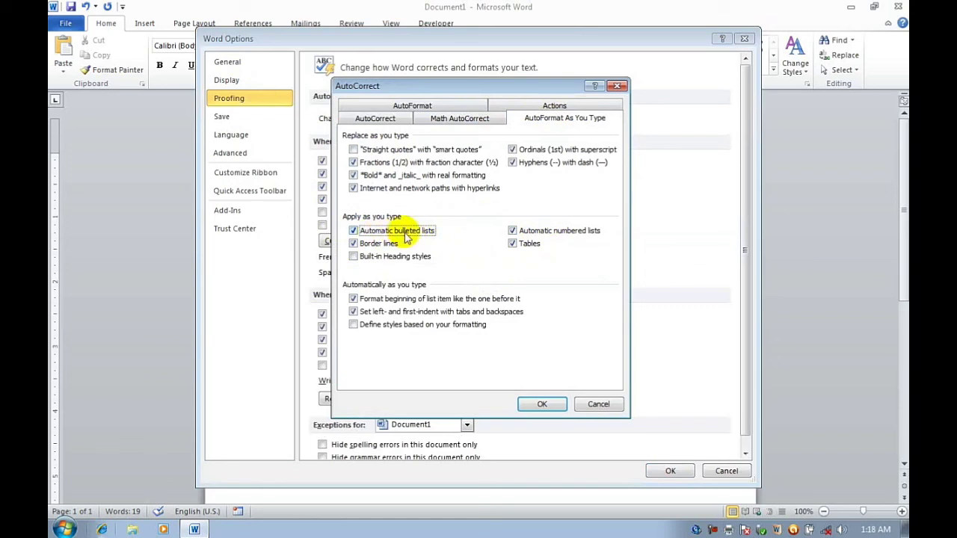
click(548, 234)
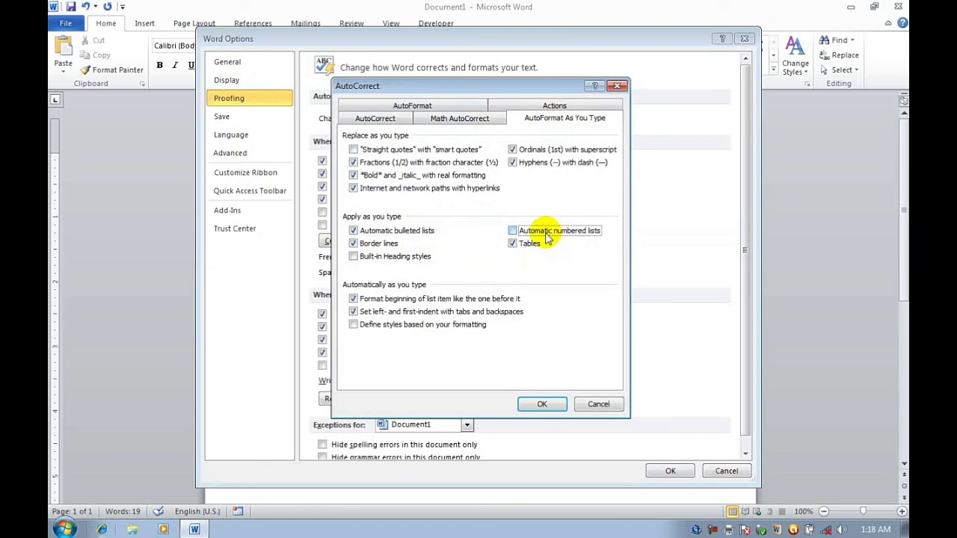
click(367, 233)
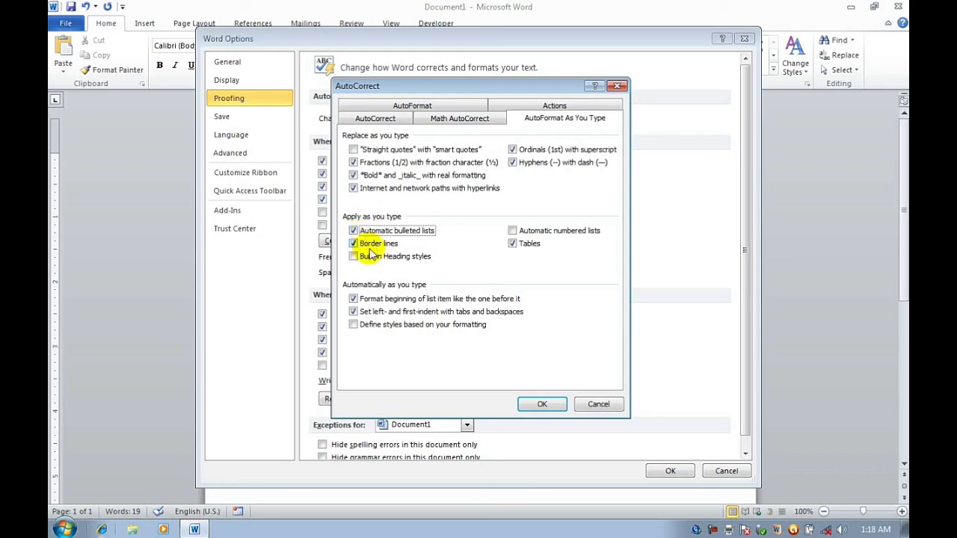
click(543, 405)
Step: Remove the 'a.' numbering and create triple, wavy, single and double borders from ###, ~~~, ---, ===
click(666, 471)
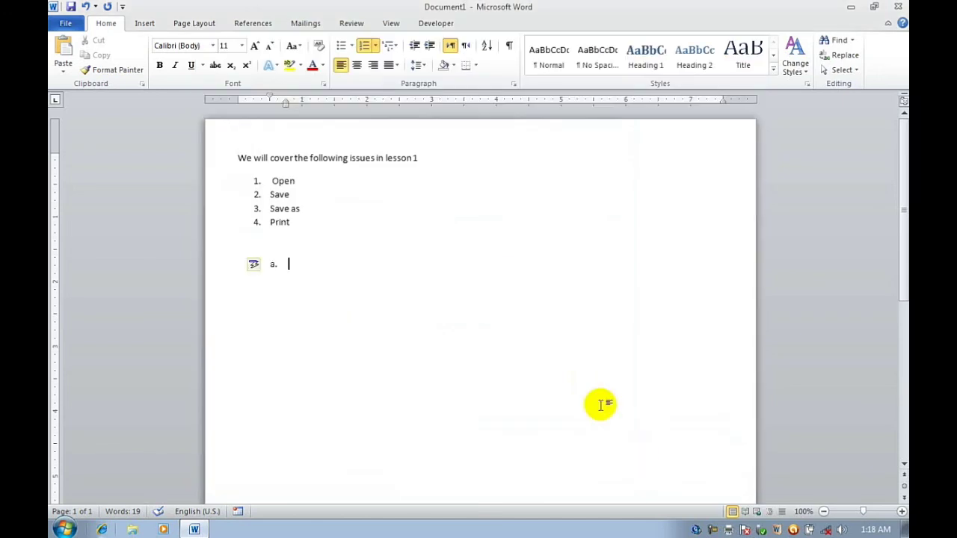
key(Return)
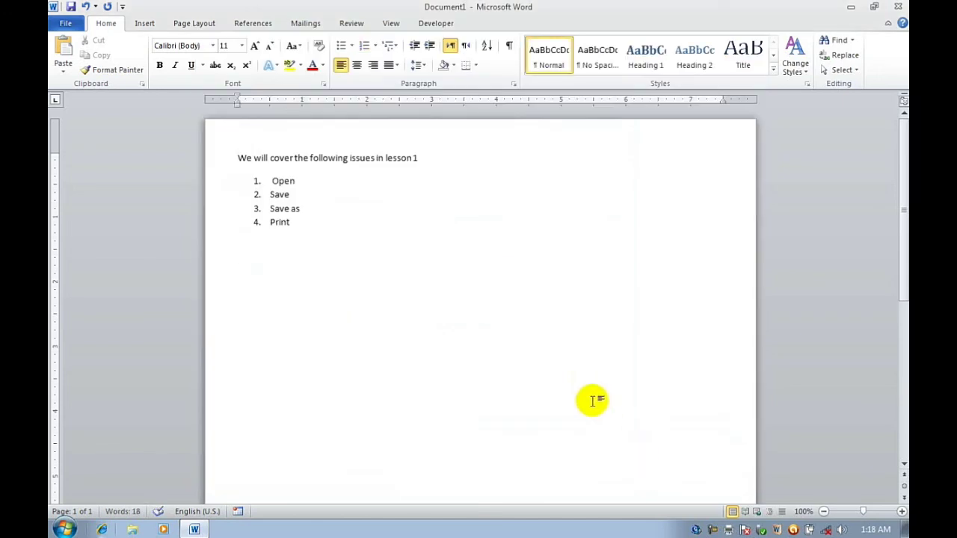
text(###)
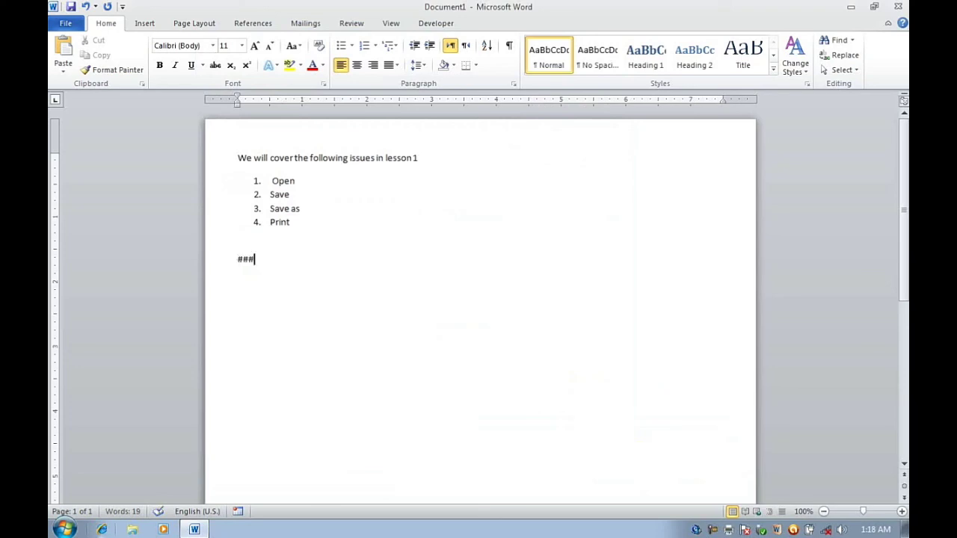
key(Return)
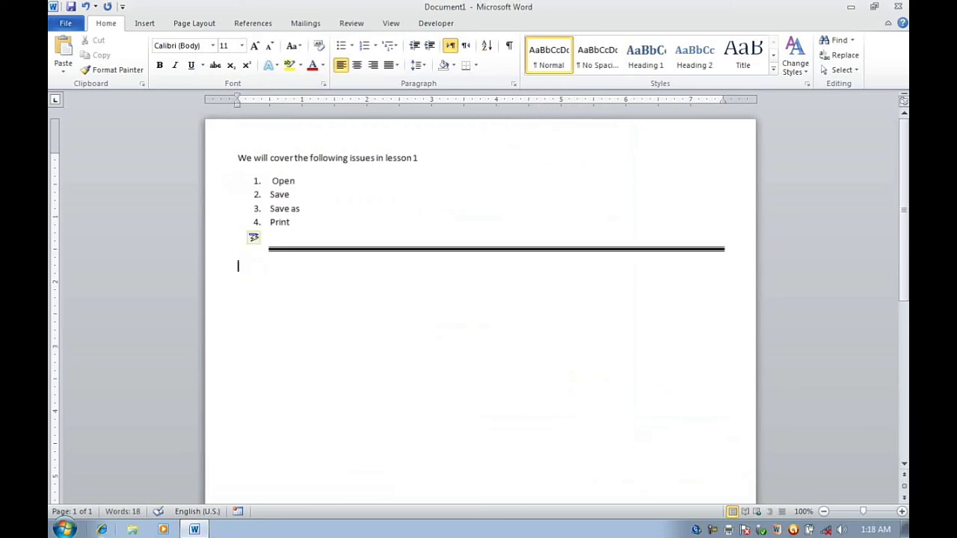
text(~~~)
key(Return)
text(---)
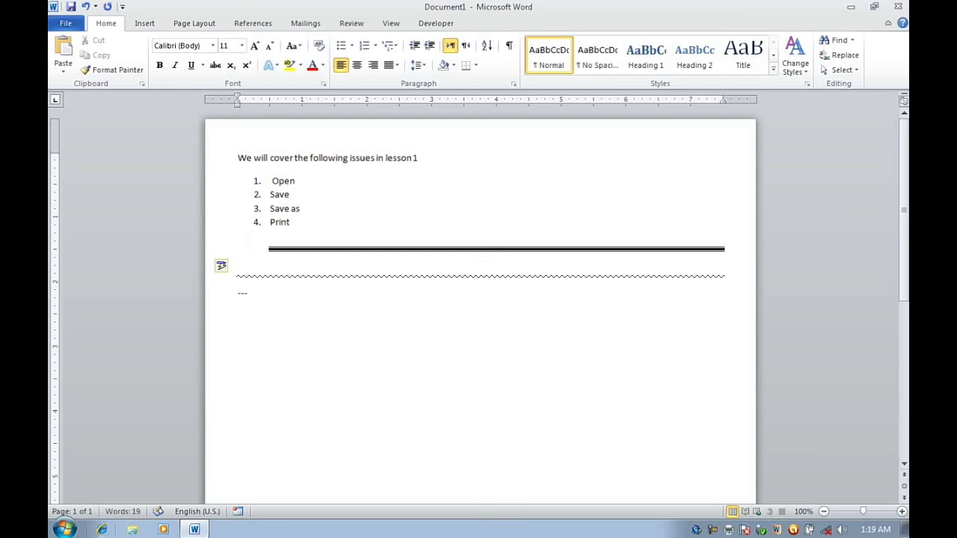
key(Return)
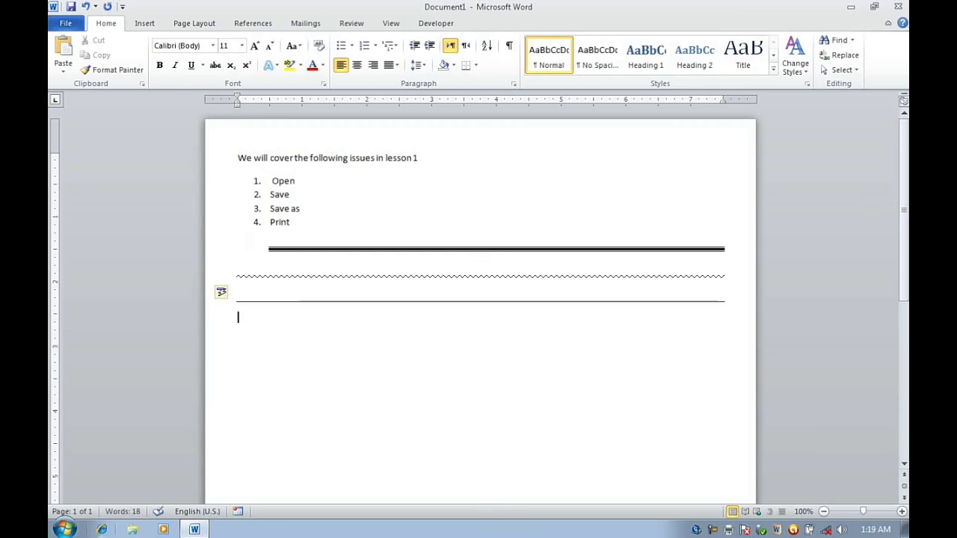
text(===)
key(Return)
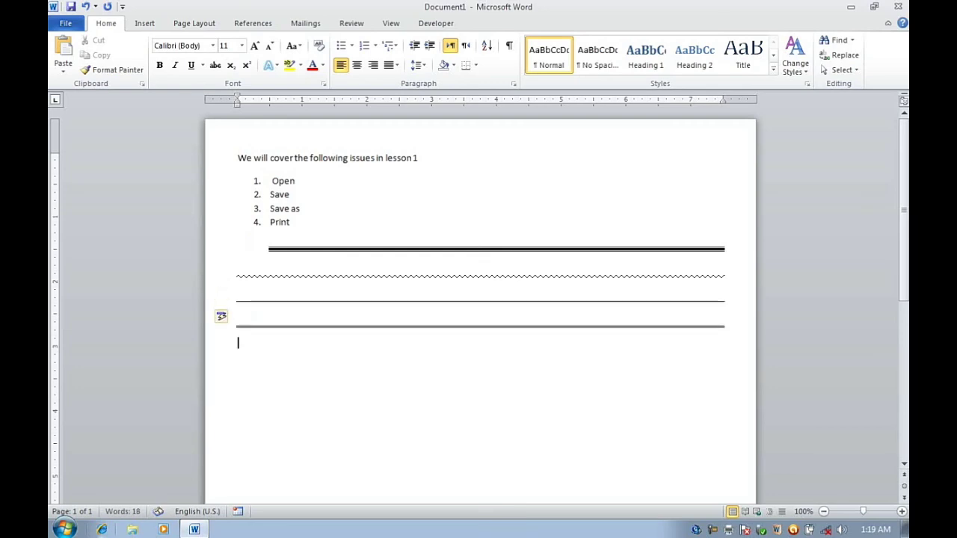
Step: Turn off the Border lines option in AutoCorrect's AutoFormat As You Type settings
click(66, 23)
click(85, 275)
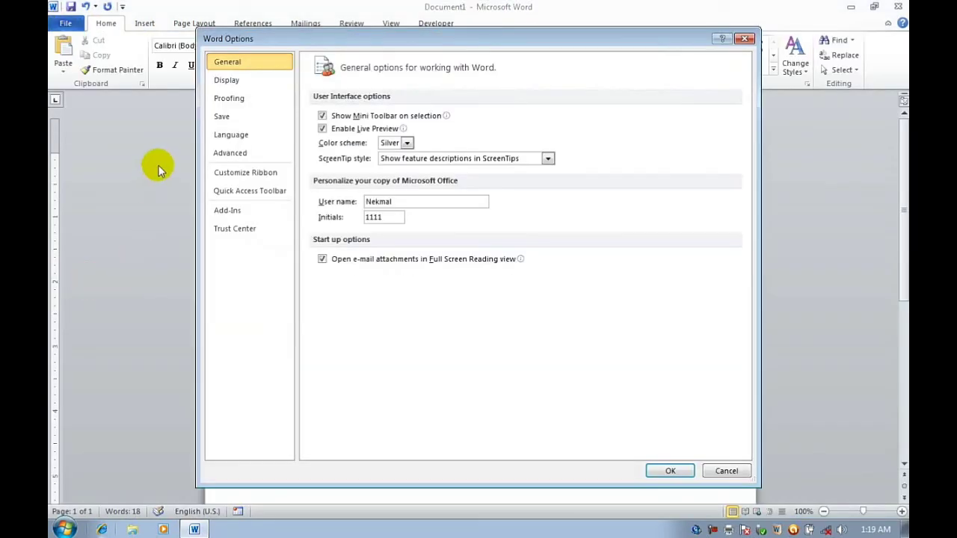
click(229, 98)
click(532, 120)
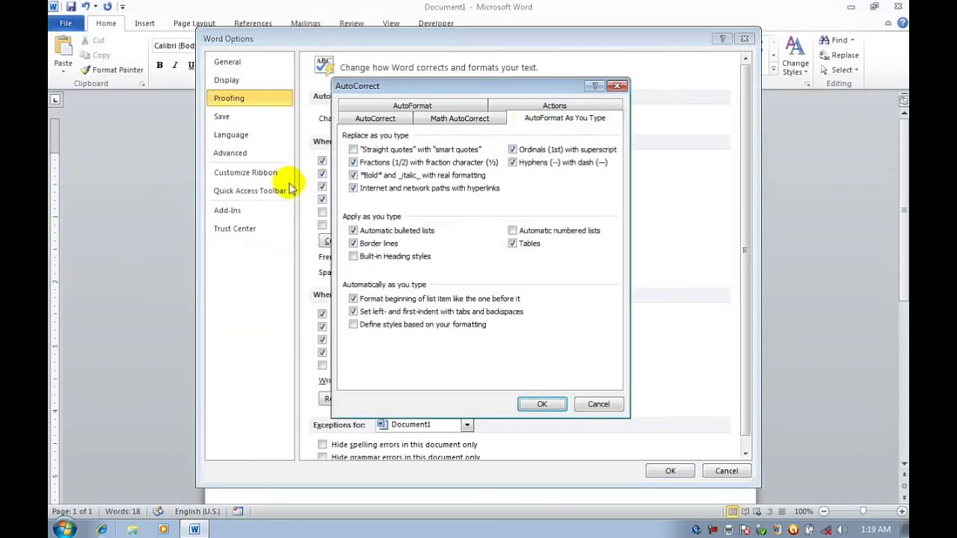
click(372, 241)
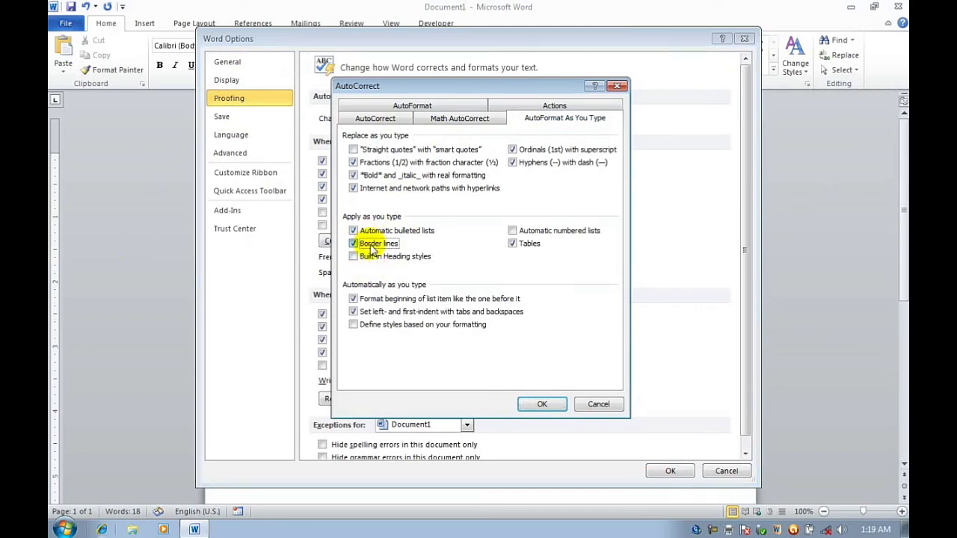
click(544, 405)
click(676, 472)
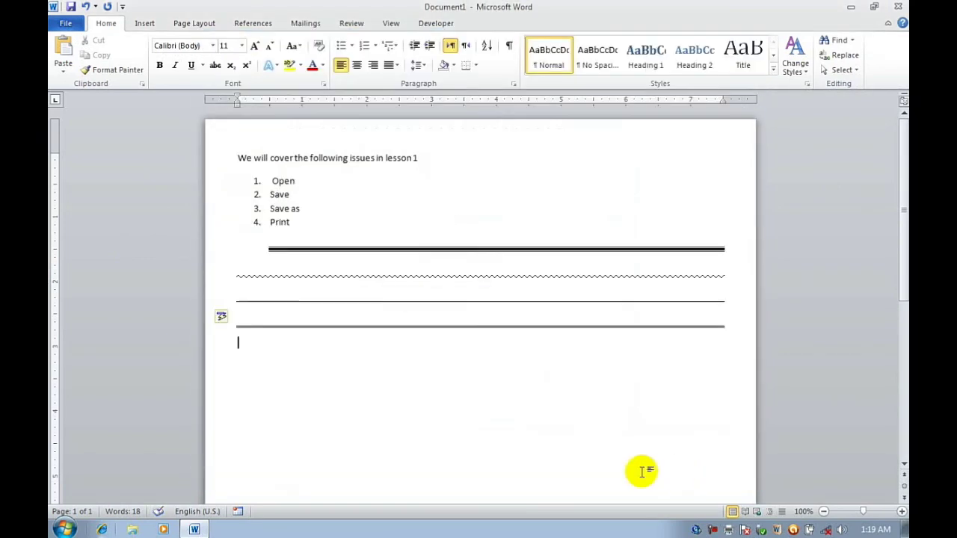
Step: Type ===, ~~~ and ### lines below the existing borders, which now stay plain text
text(===)
key(Return)
text(---)
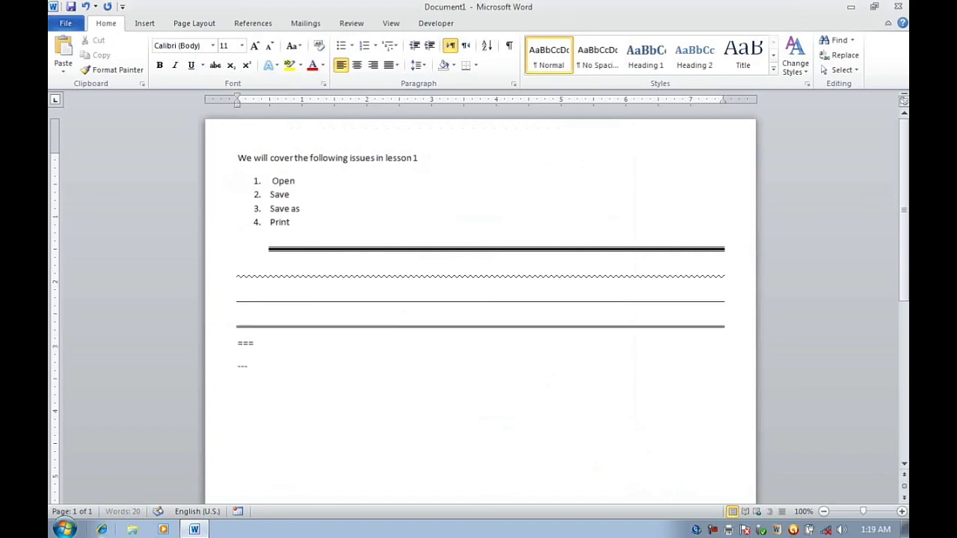
text(!)
key(BackSpace)
text(~~)
text(###)
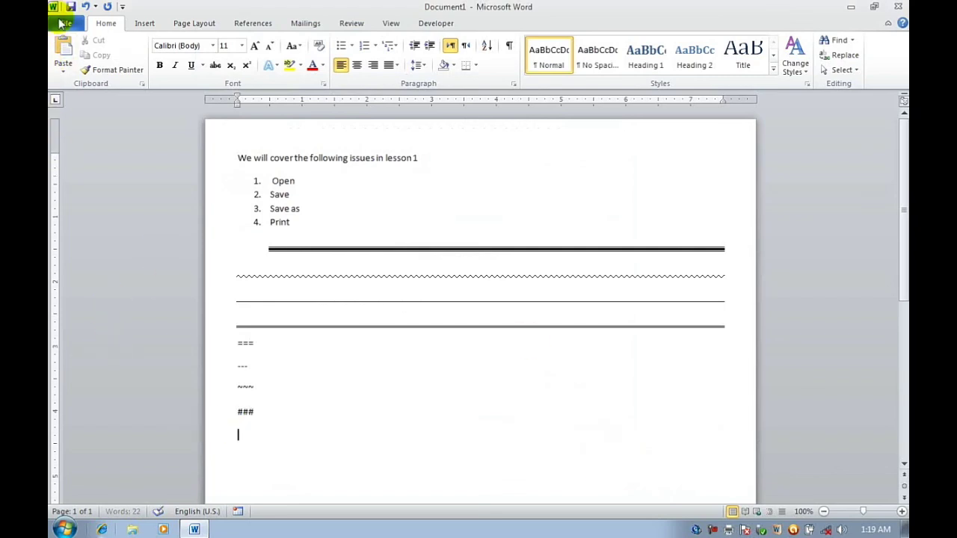
Step: Re-enable Border lines and Automatic numbered lists in AutoFormat As You Type
click(65, 23)
click(74, 276)
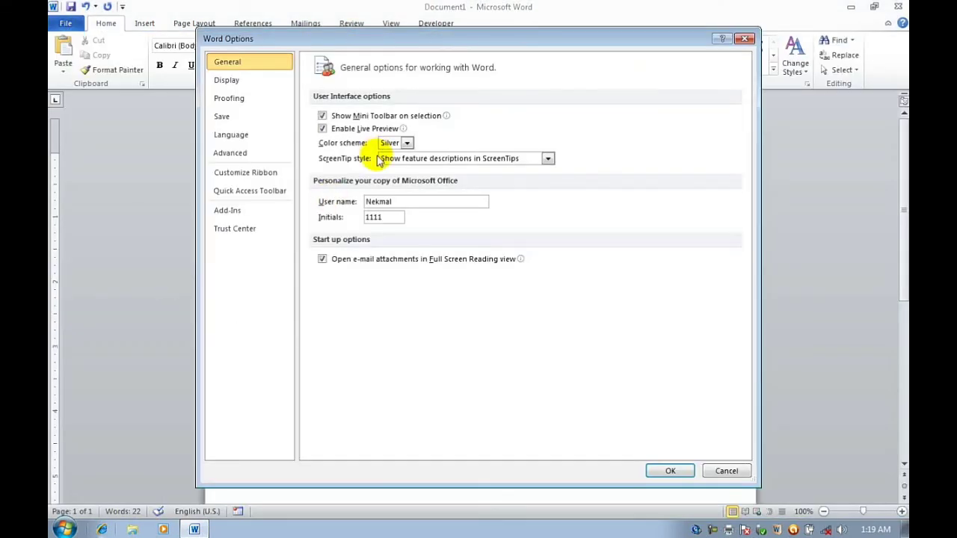
click(274, 100)
click(560, 118)
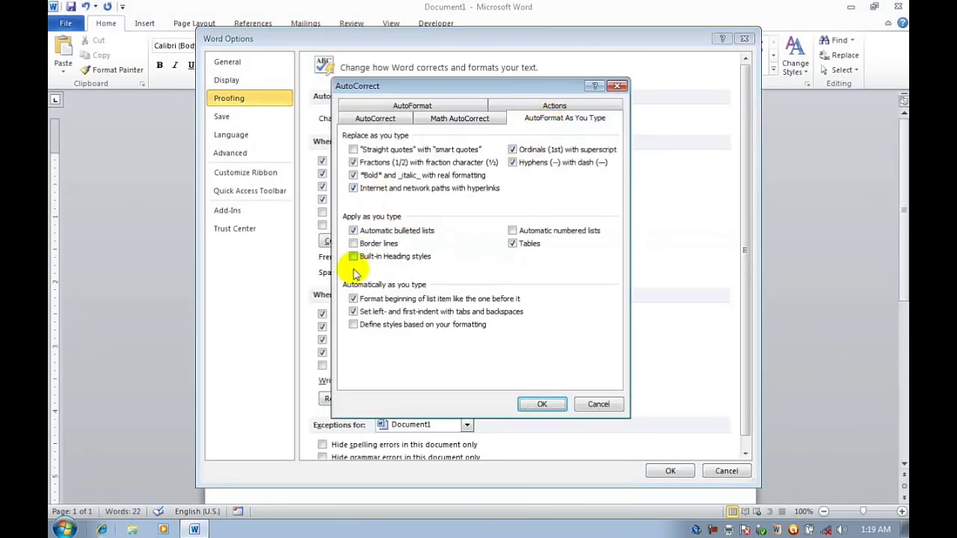
click(370, 247)
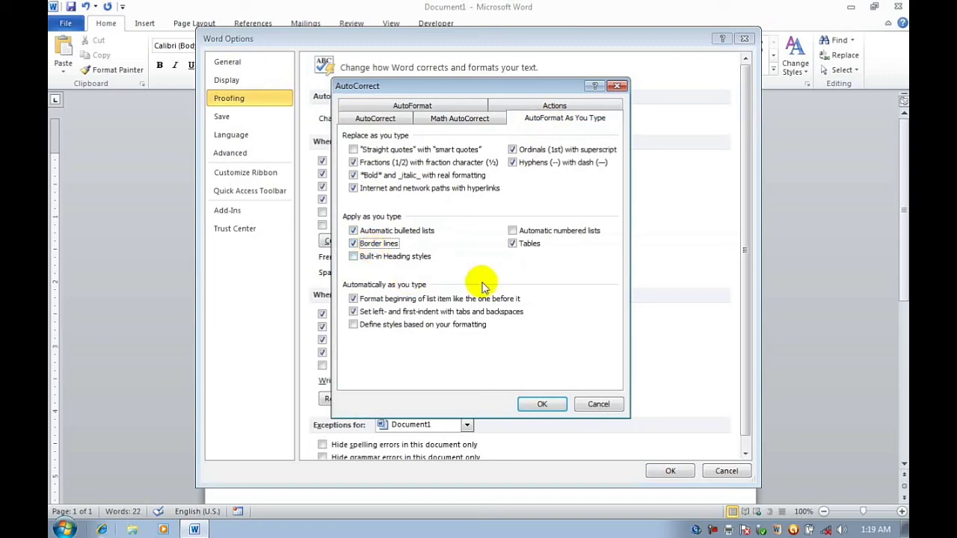
click(513, 231)
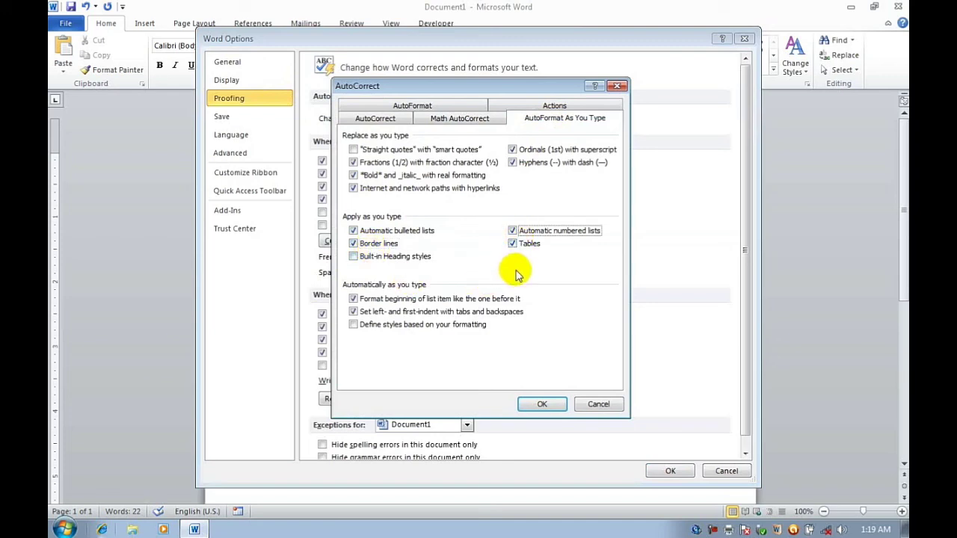
click(544, 402)
Step: Close Word Options and delete all the document text
click(669, 473)
key(ctrl+a)
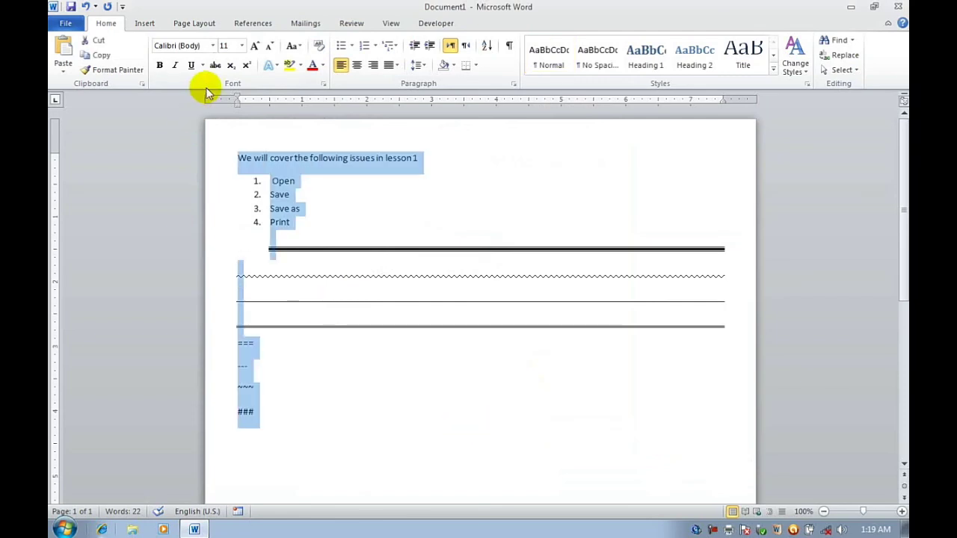
key(Delete)
text(+======+=====+=====+======+)
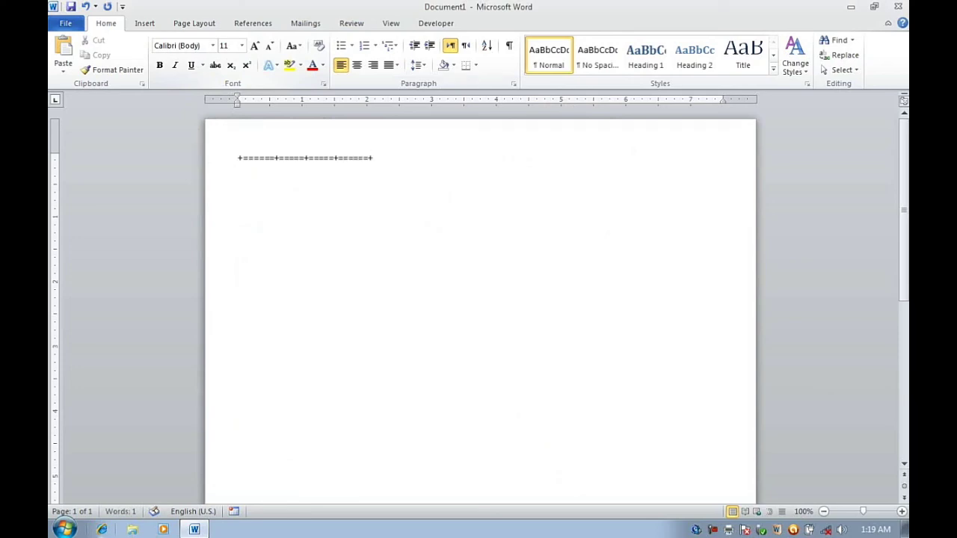
Step: Create a four-by-four table from a +====+ pattern and a three-column table from +-----+
key(Return)
key(Return)
key(Return)
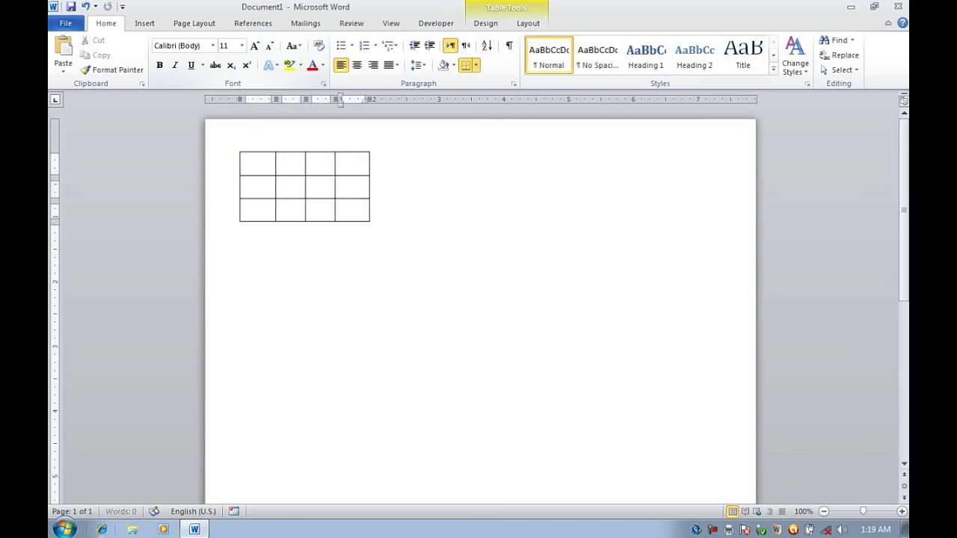
key(Return)
click(260, 322)
text(+----)
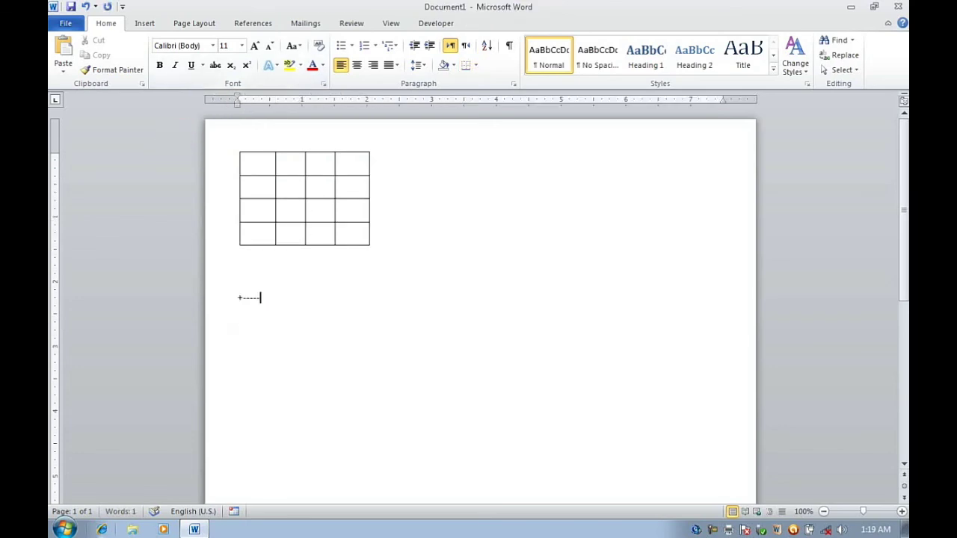
text(-)
text(+-----)
text(+-----+)
key(Return)
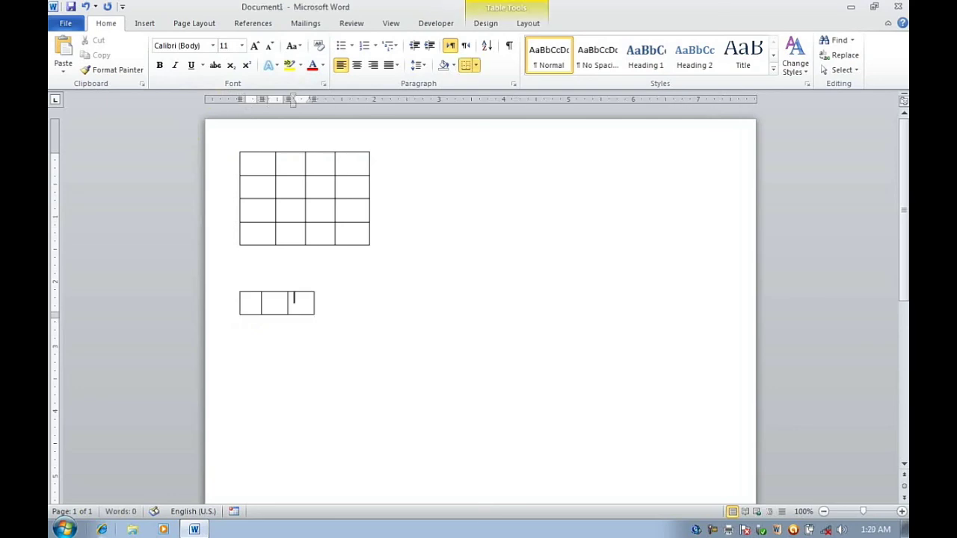
key(Tab)
key(Tab)
key(Tab)
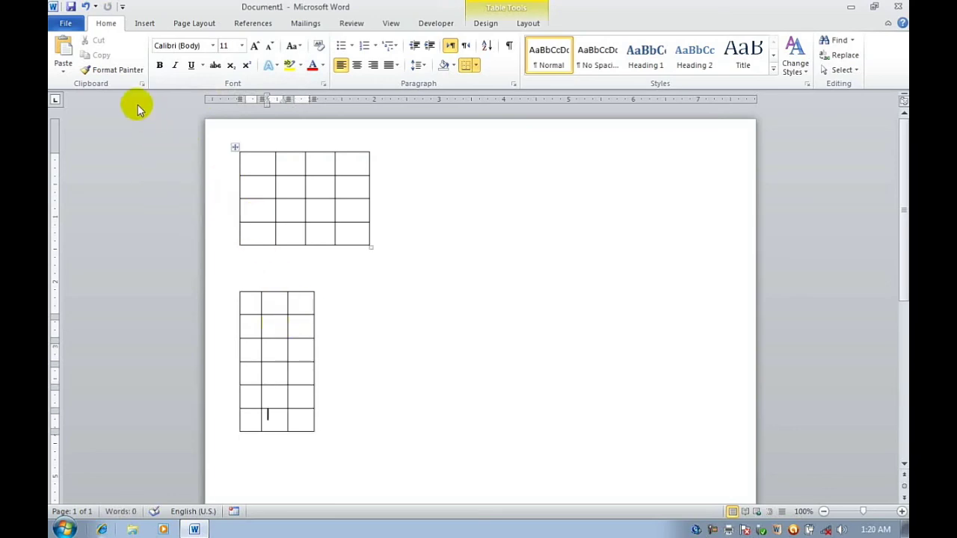
click(66, 23)
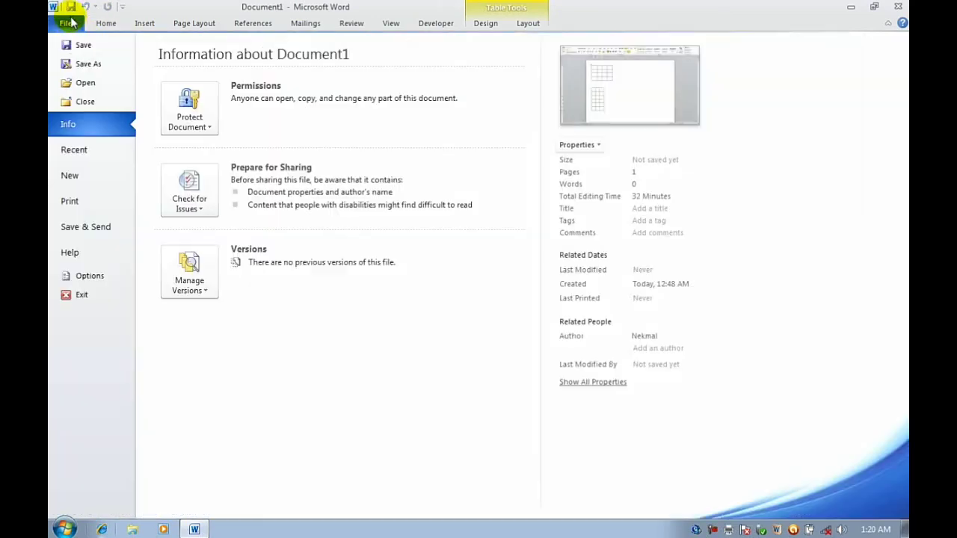
Step: Turn off automatic Tables in AutoFormat As You Type
click(86, 277)
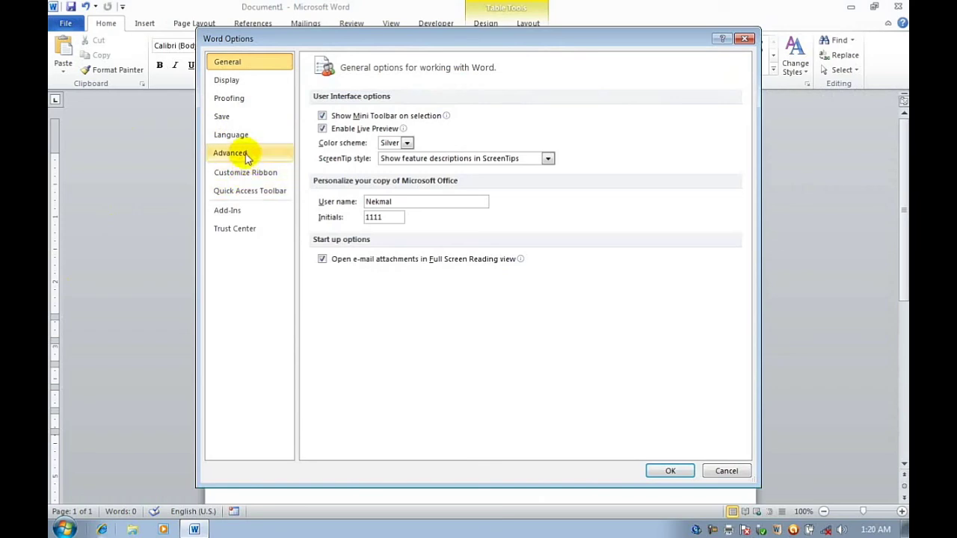
click(233, 97)
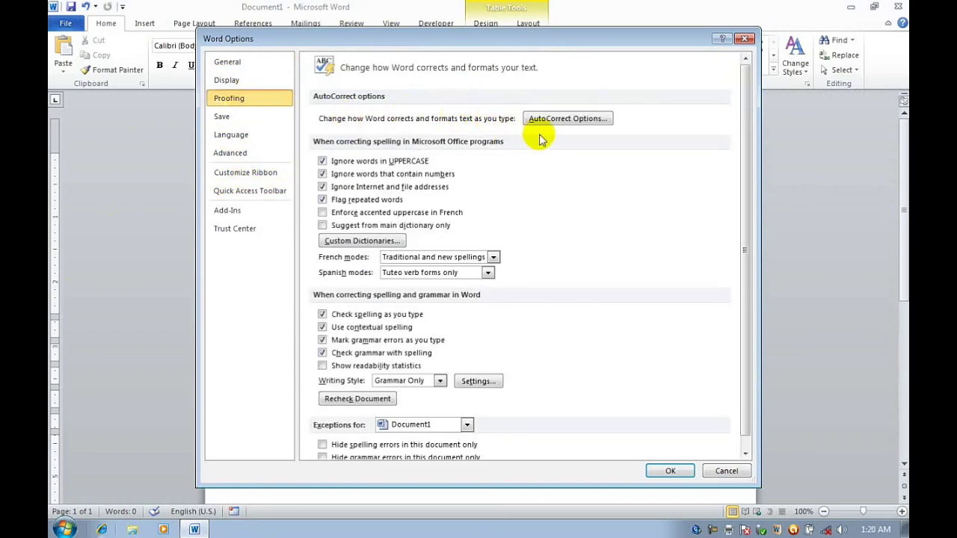
click(557, 120)
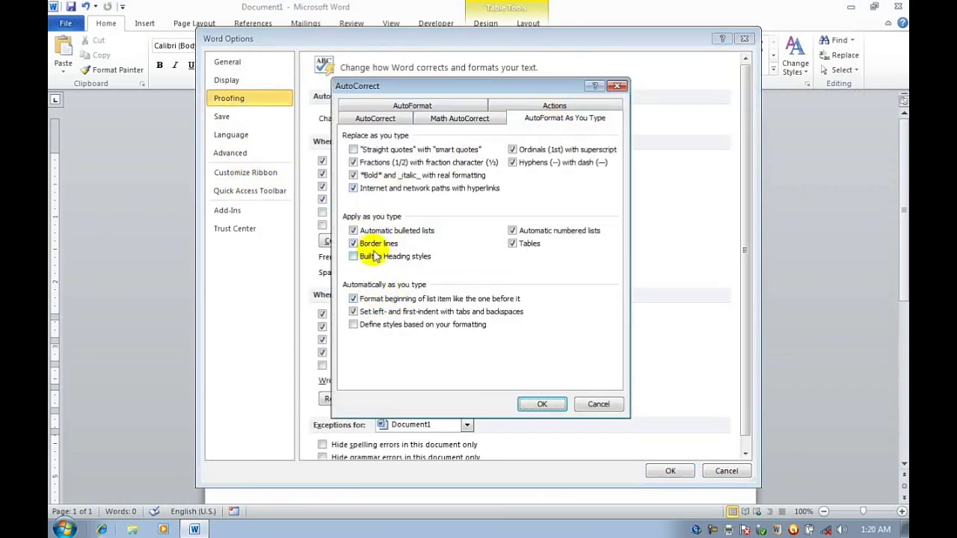
click(524, 243)
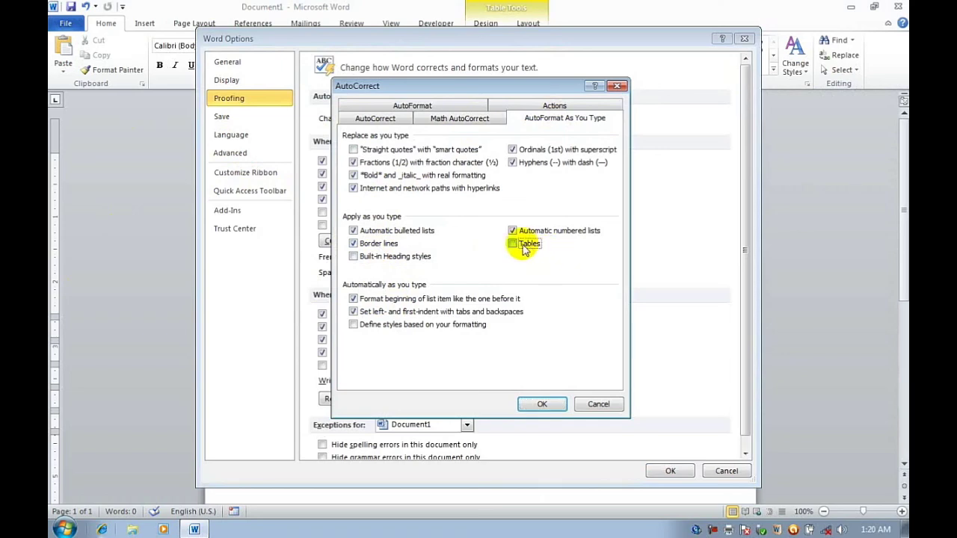
click(544, 405)
click(671, 471)
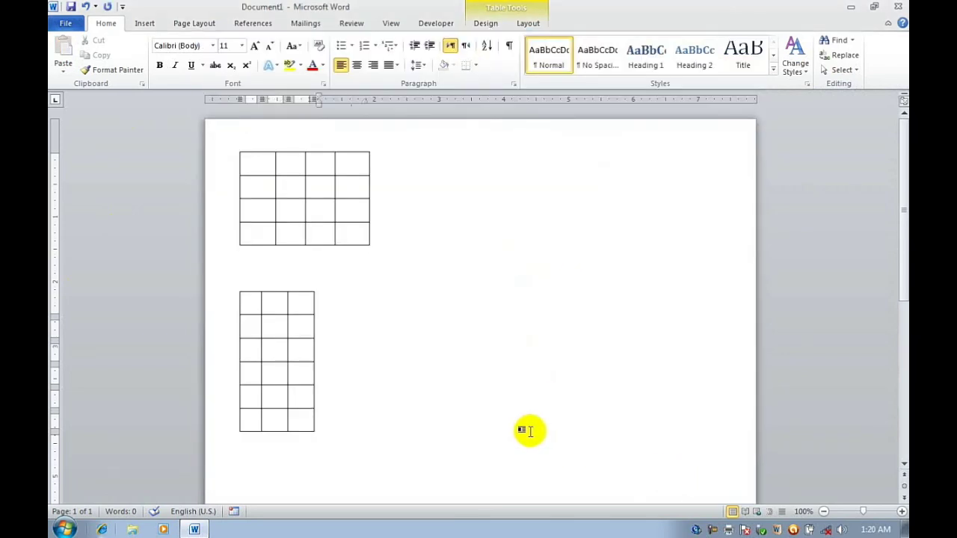
Step: Add a row to the second table, type +====+ below it as plain text, then delete everything
key(Return)
key(Down)
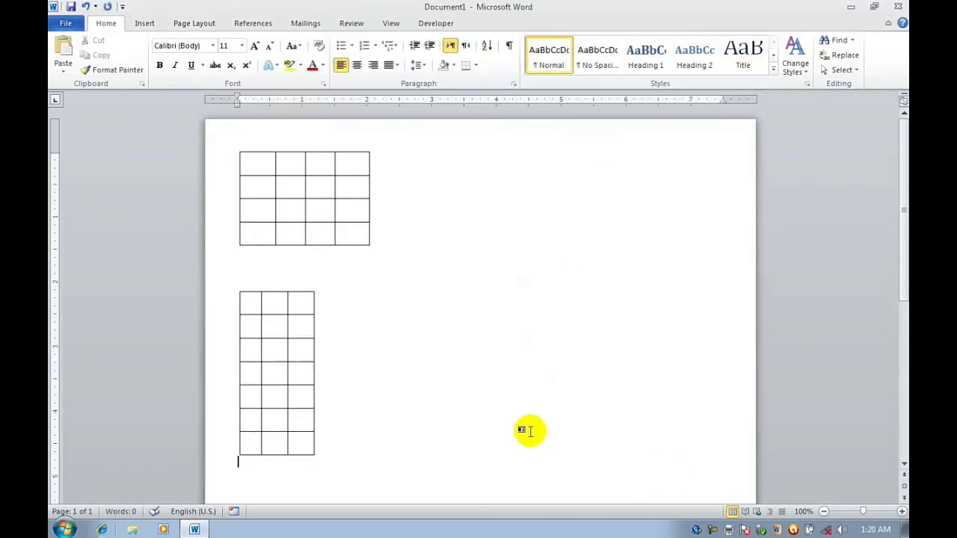
text(+=====+=)
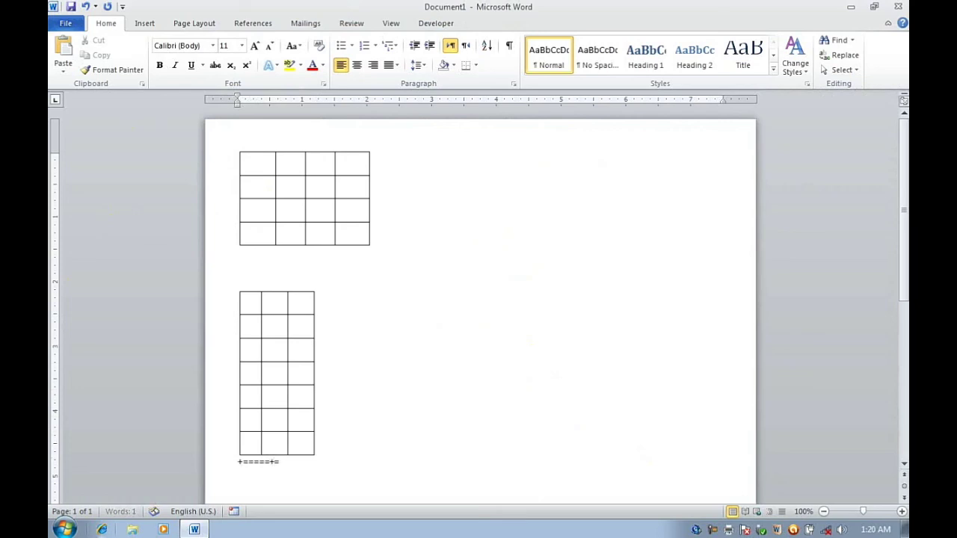
text(===+)
scroll(479, 299, down, 1)
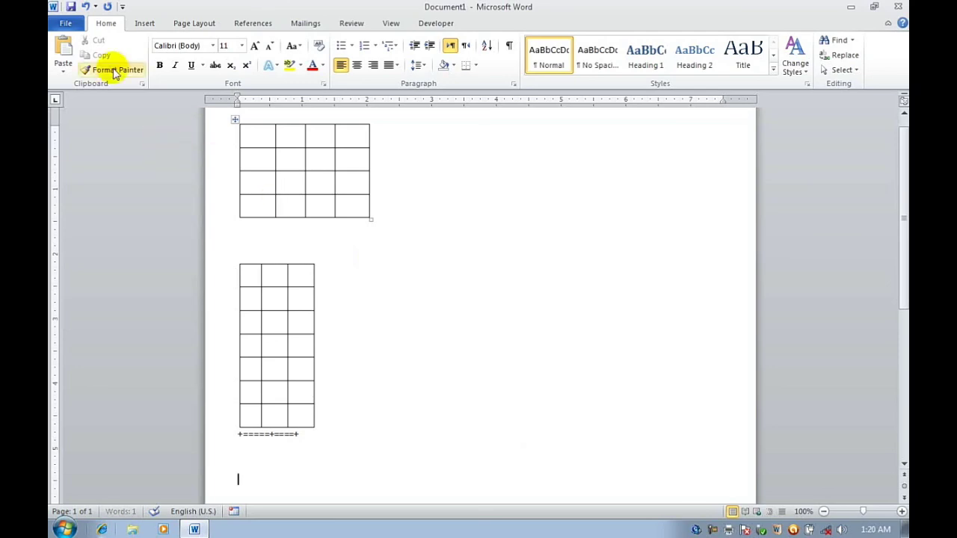
key(ctrl+a)
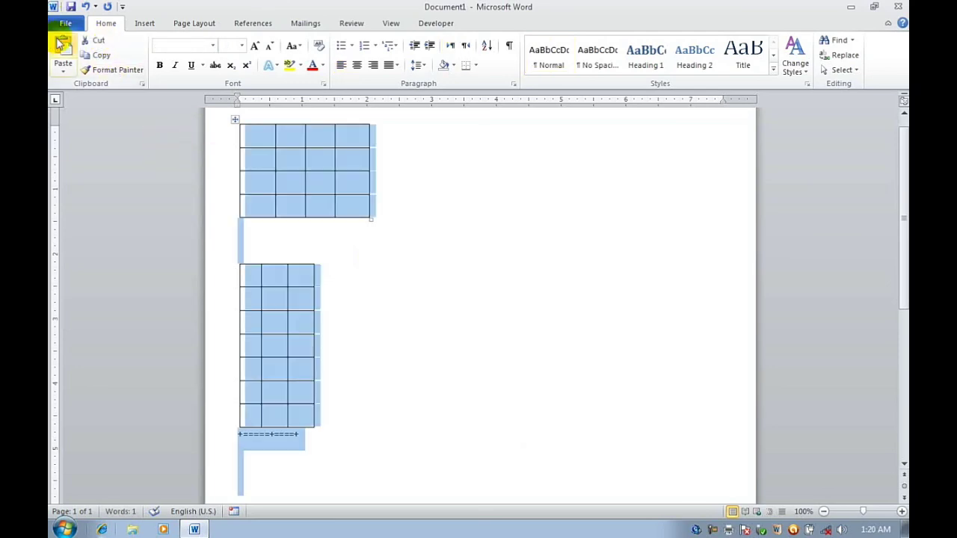
key(Delete)
Step: Turn automatic Tables back on, then type 'afghanta' to test its autocorrection to Afghanistan
click(66, 23)
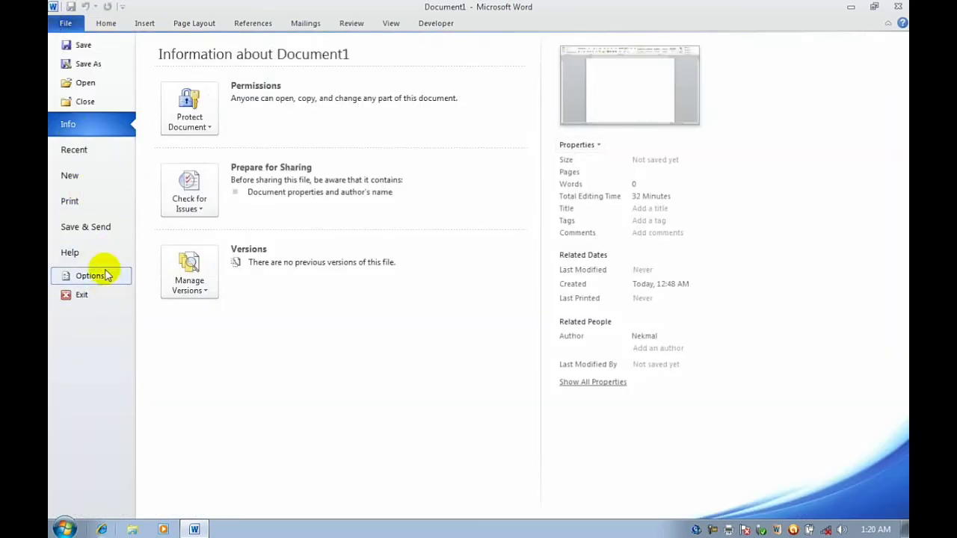
click(107, 278)
click(240, 102)
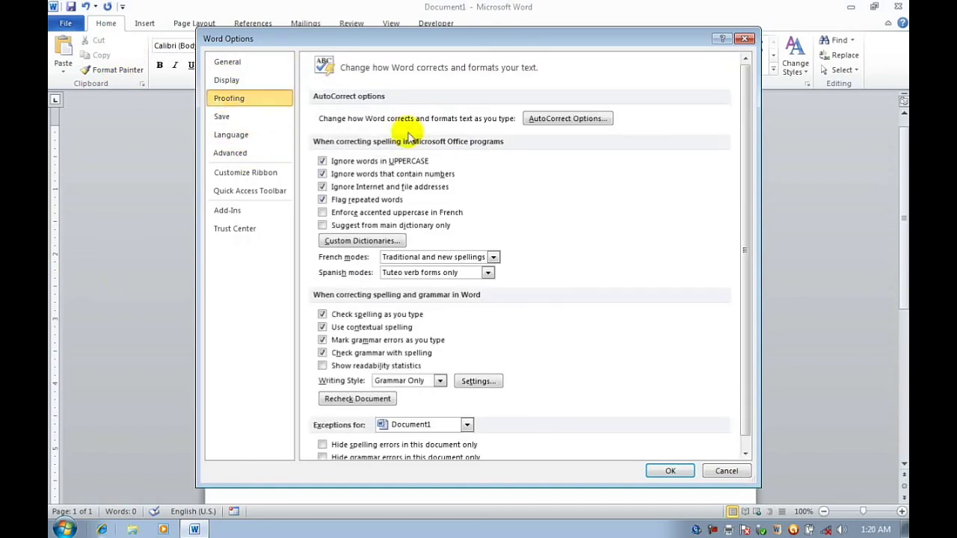
click(564, 117)
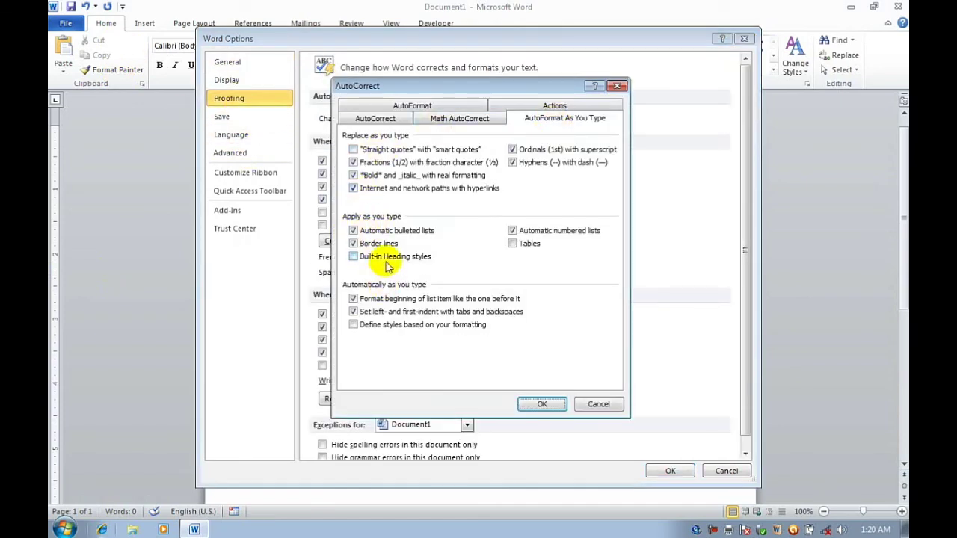
click(514, 245)
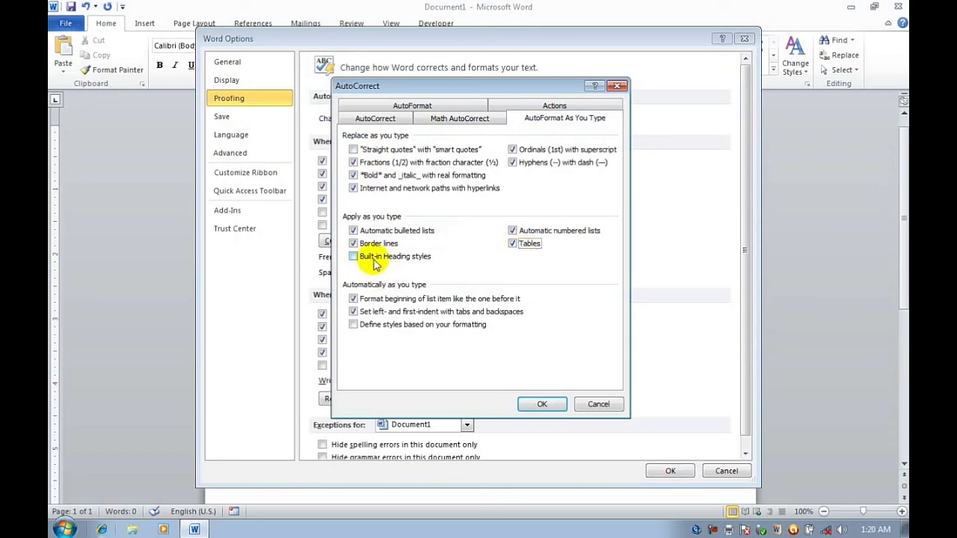
click(546, 405)
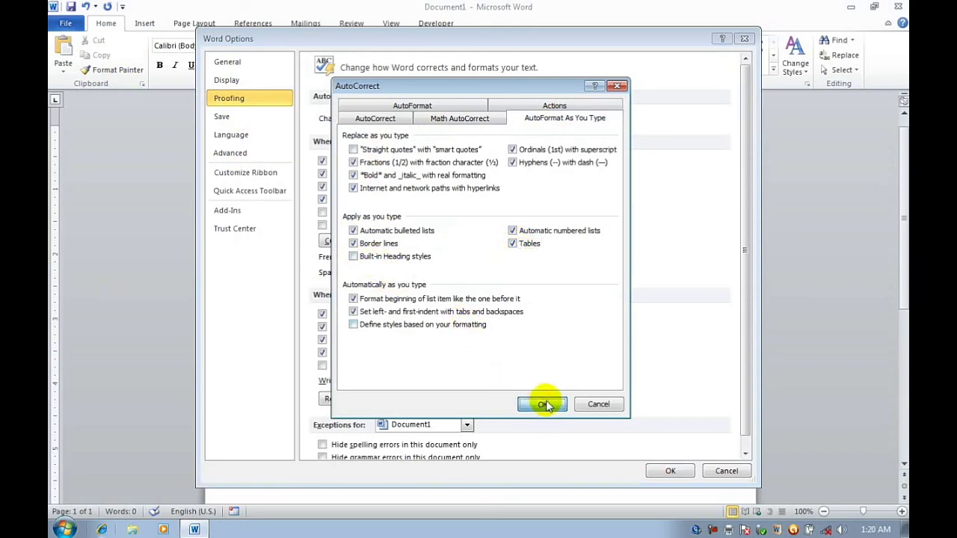
click(669, 471)
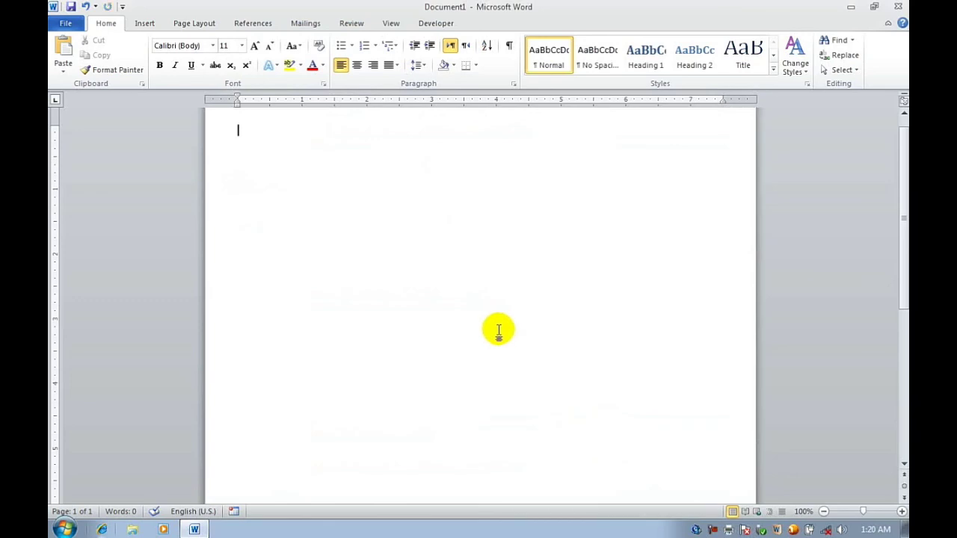
text(afghan)
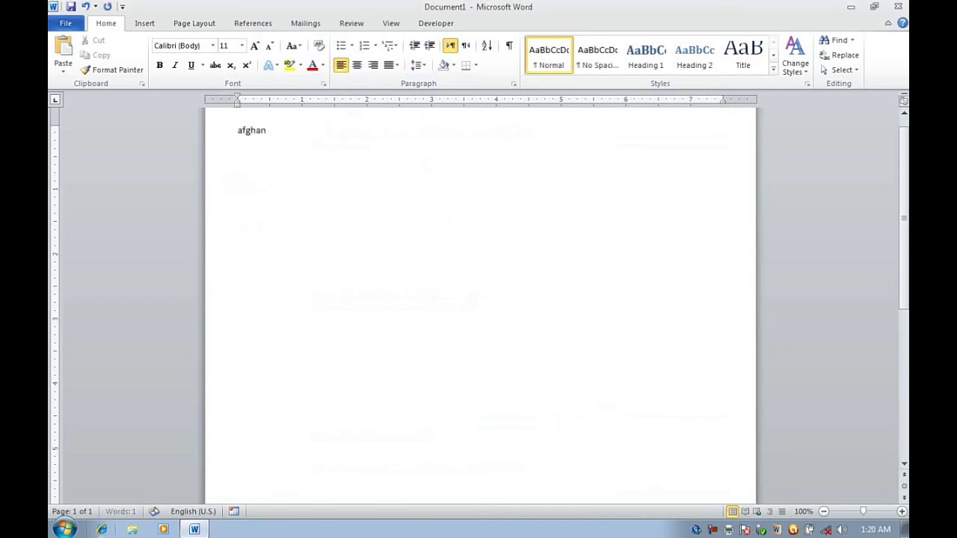
text(tan)
Step: Enable Built-in Heading styles in AutoFormat As You Type and return to the Afghanistan line
click(64, 23)
click(89, 276)
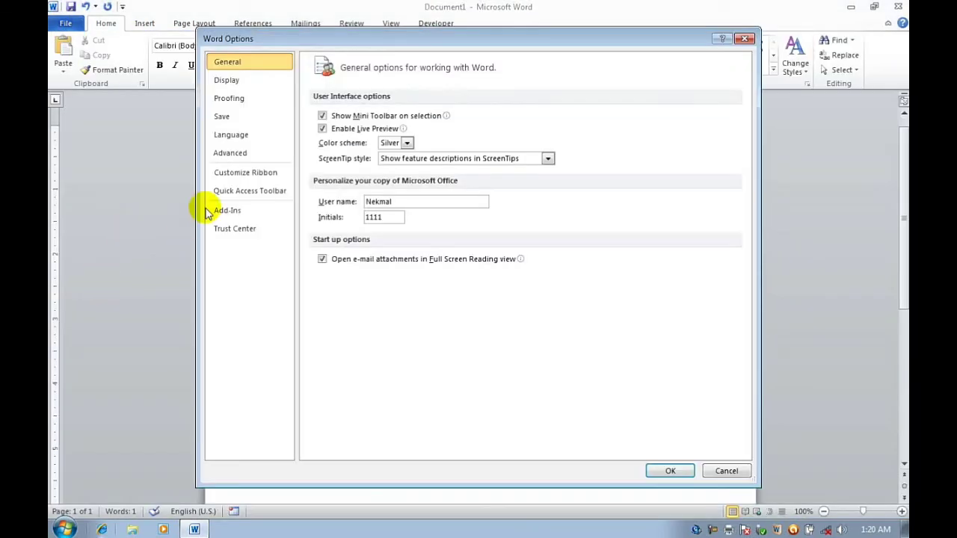
click(244, 99)
click(553, 119)
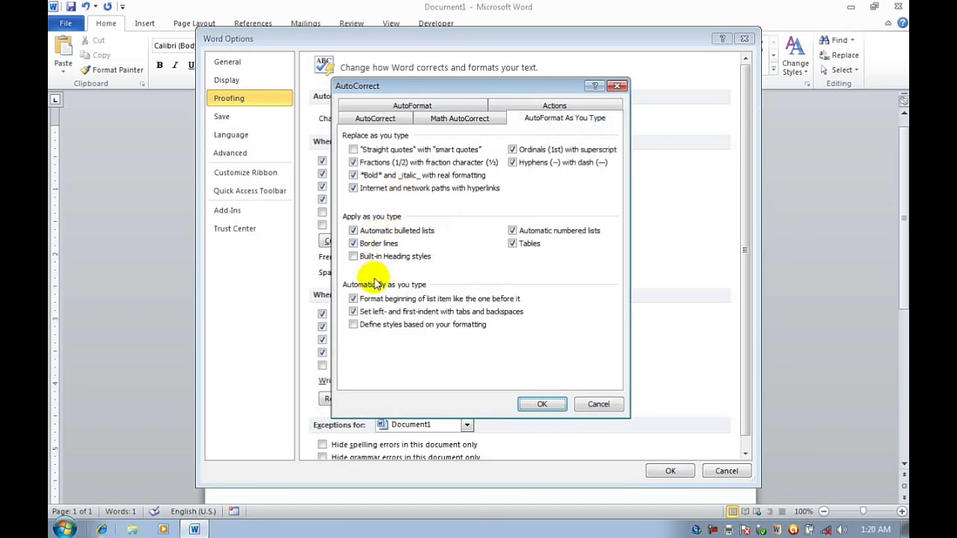
click(374, 257)
click(540, 404)
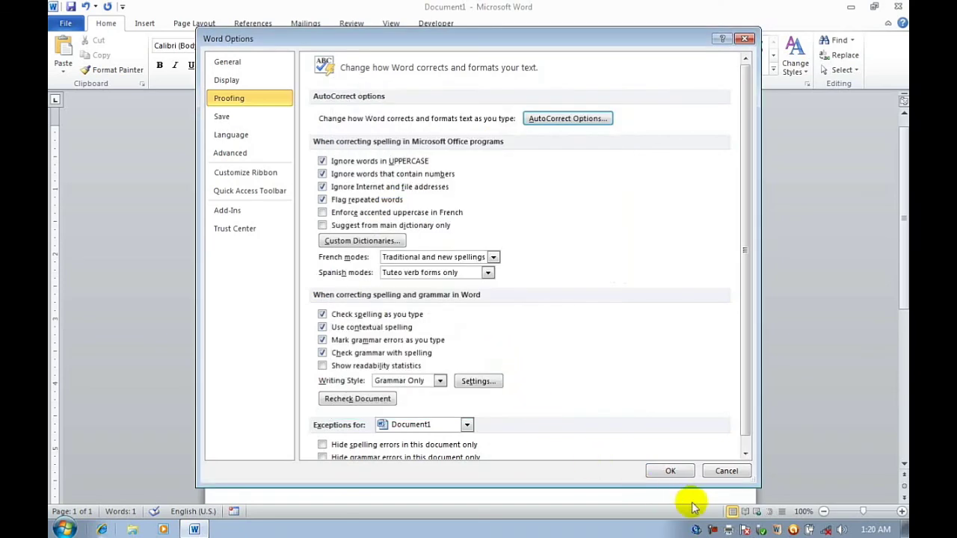
click(671, 472)
click(290, 127)
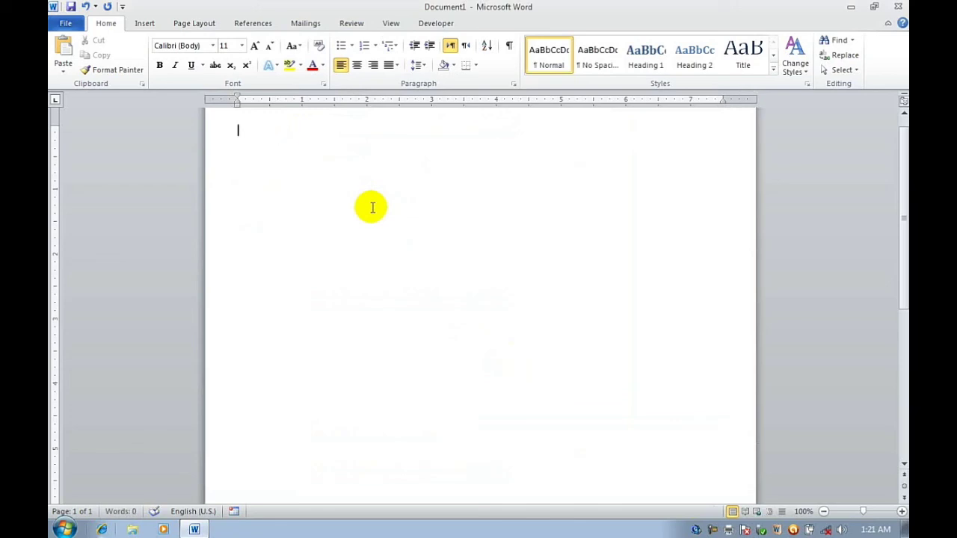
Step: Type 'comp' to get Computer, then generate three sample paragraphs below it with =rand()
text(comp)
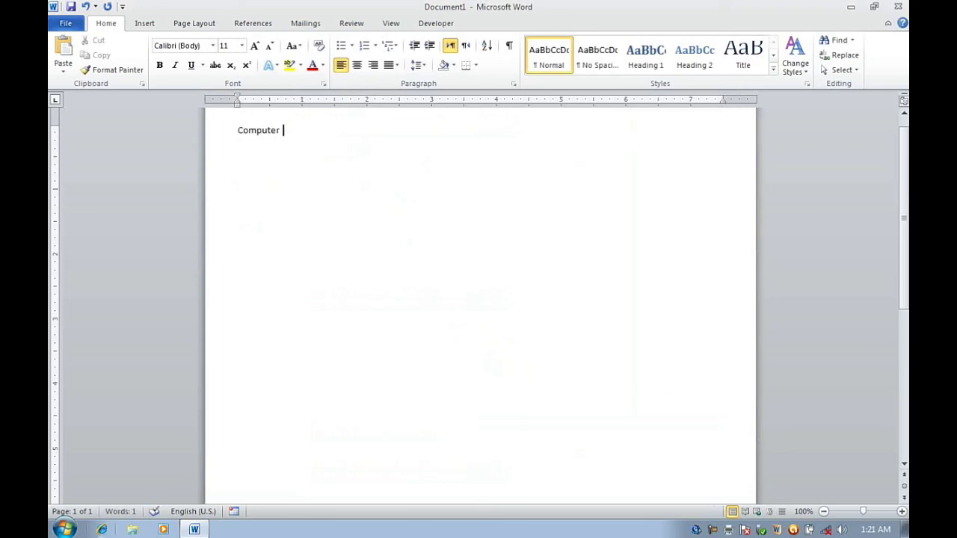
key(Return)
text(rnd)
key(BackSpace)
text(an)
key(BackSpace)
key(BackSpace)
key(Return)
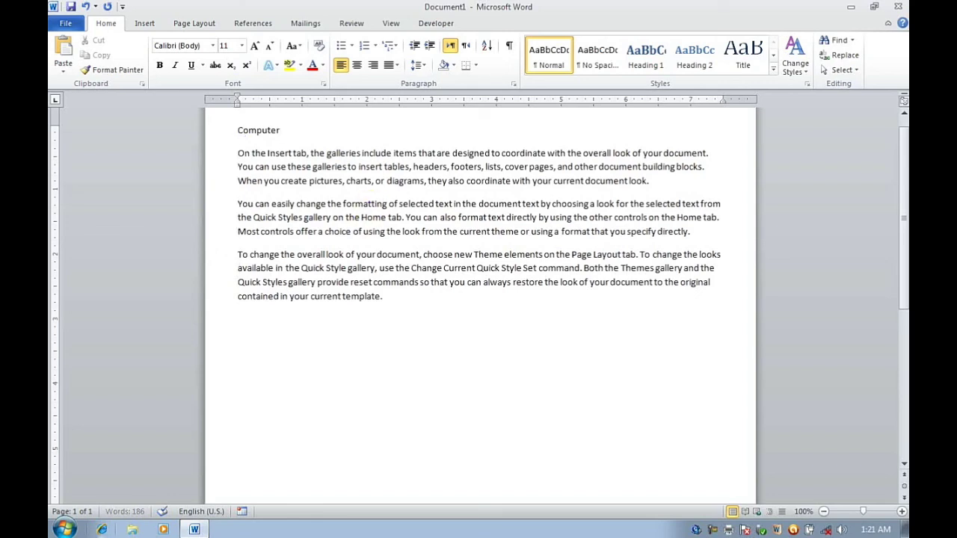
key(Return)
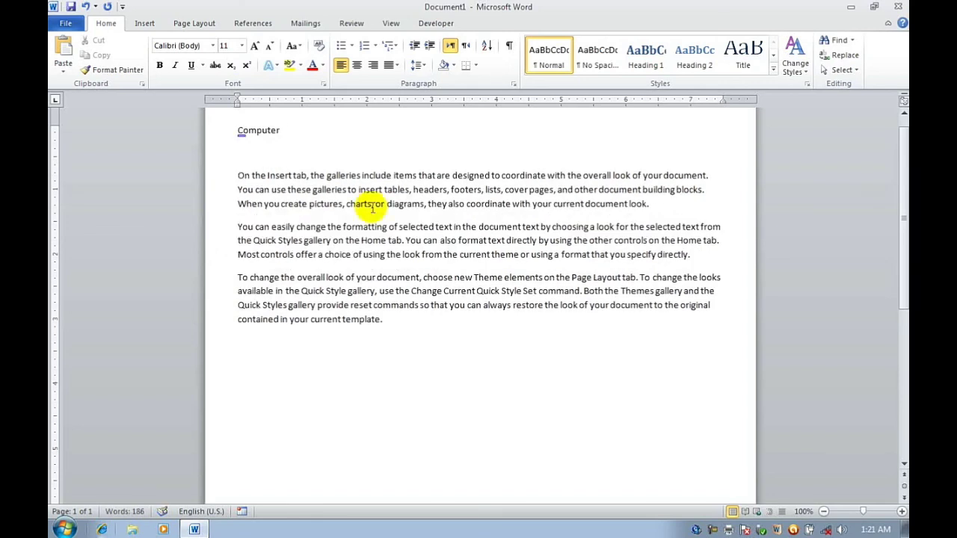
Step: Add a CPU line at the end and generate three more sample paragraphs with =rand()
click(439, 342)
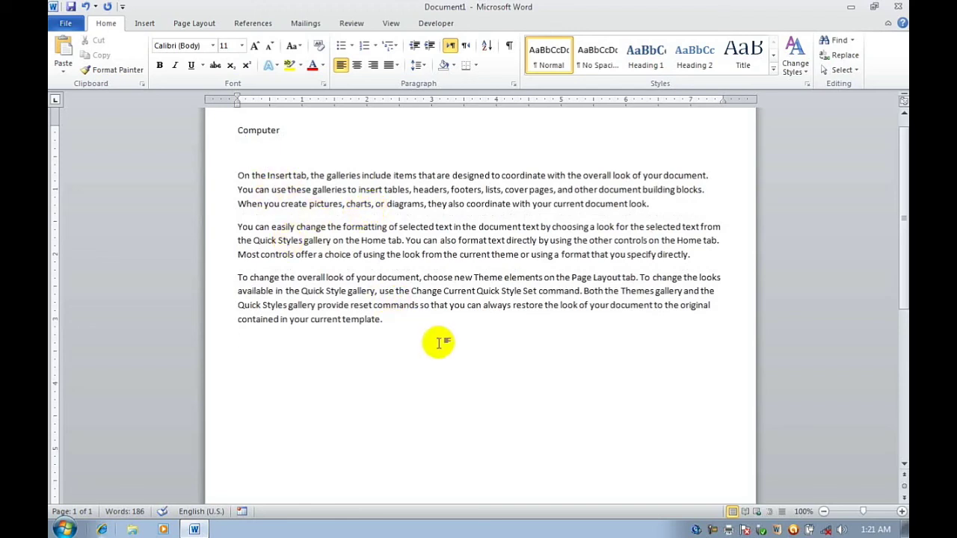
key(Return)
text(CPu)
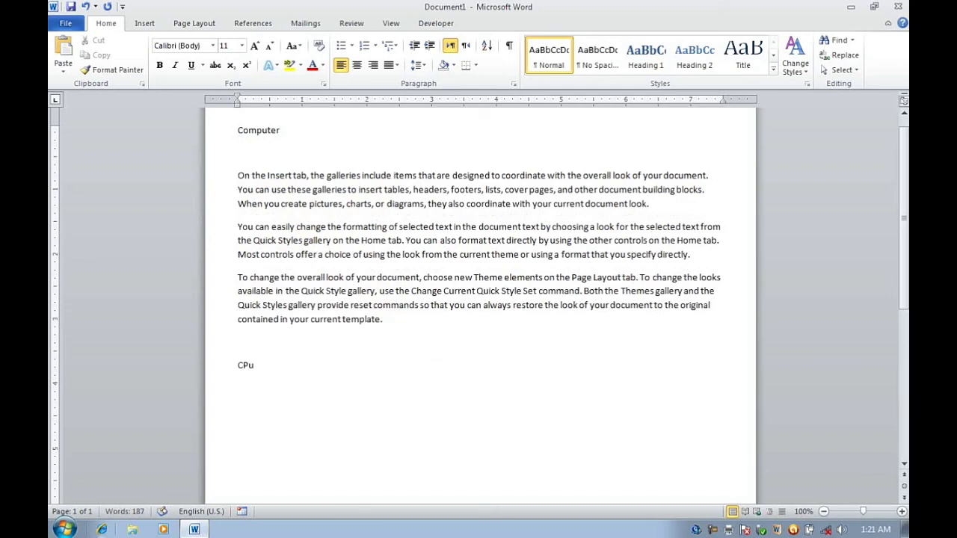
key(BackSpace)
text(U )
text(=rta)
key(BackSpace)
text(ab)
key(BackSpace)
text(nd)
text(())
key(Return)
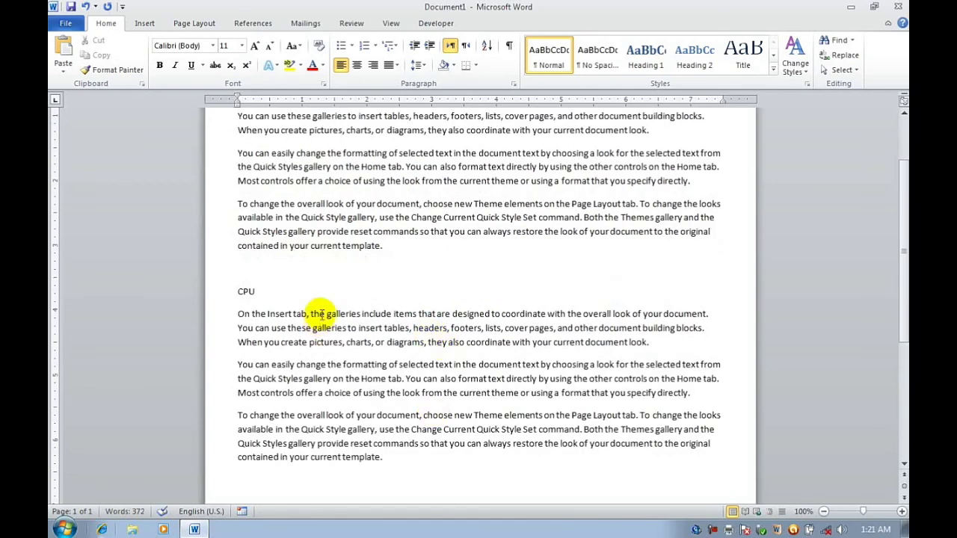
click(65, 24)
click(83, 276)
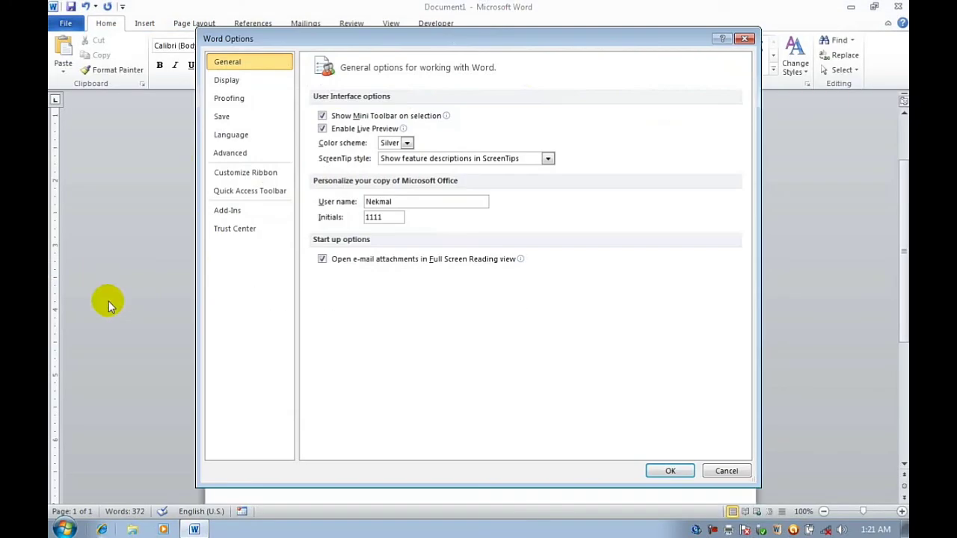
click(239, 98)
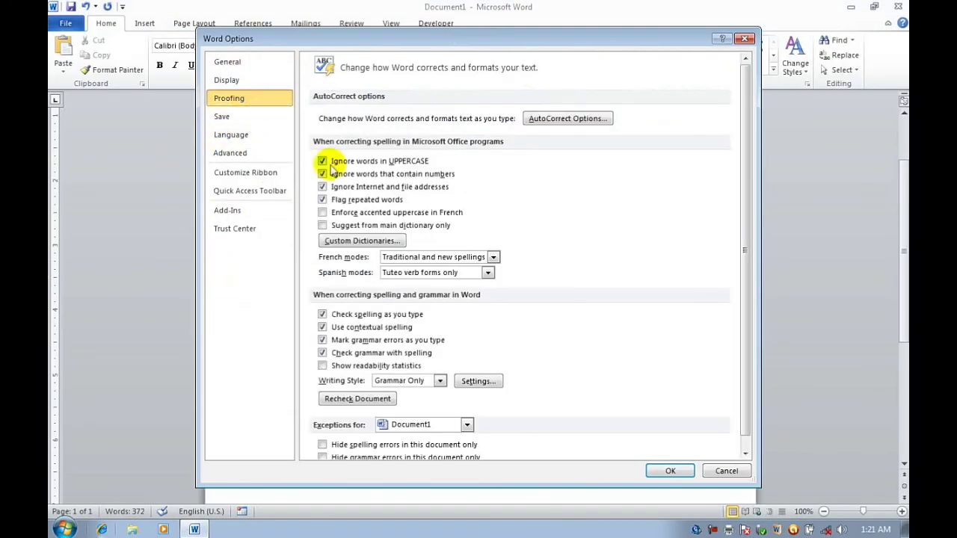
click(560, 118)
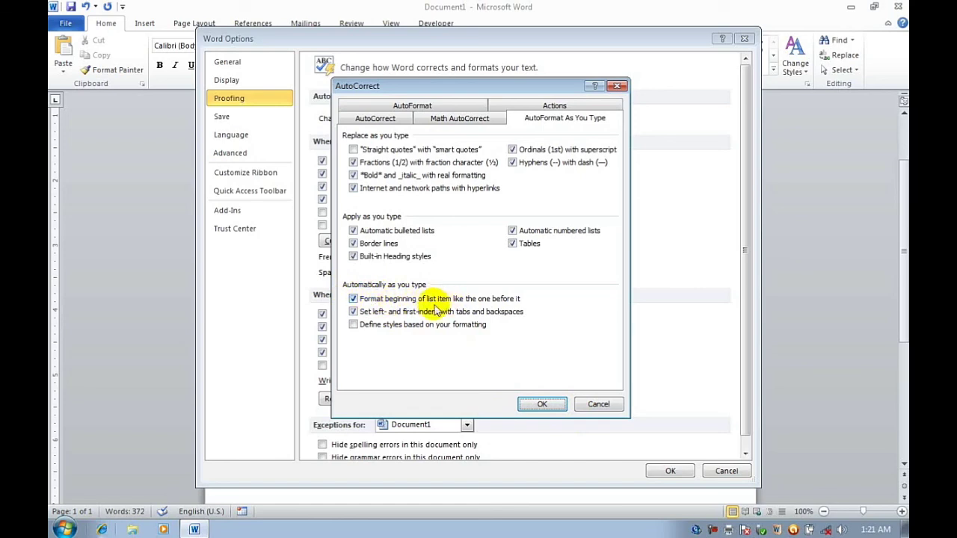
click(590, 406)
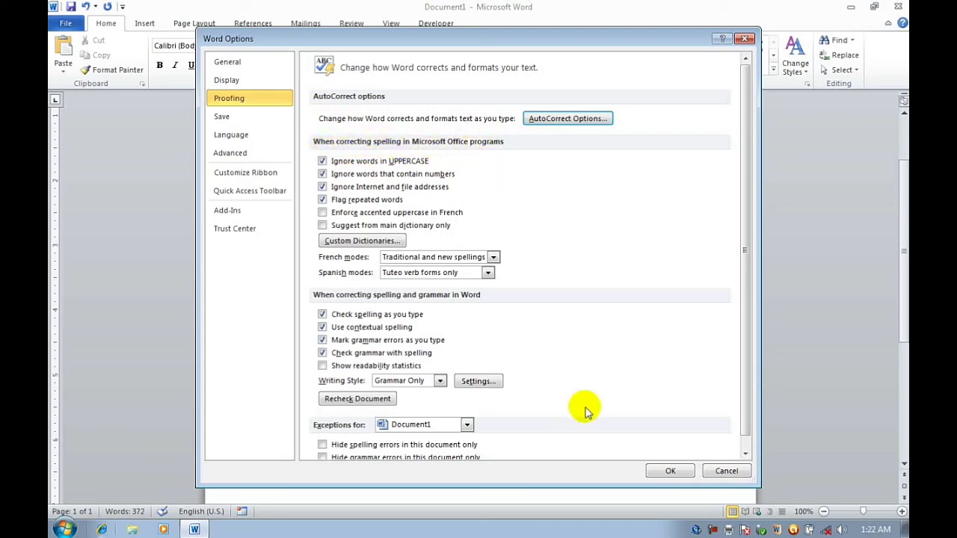
click(673, 471)
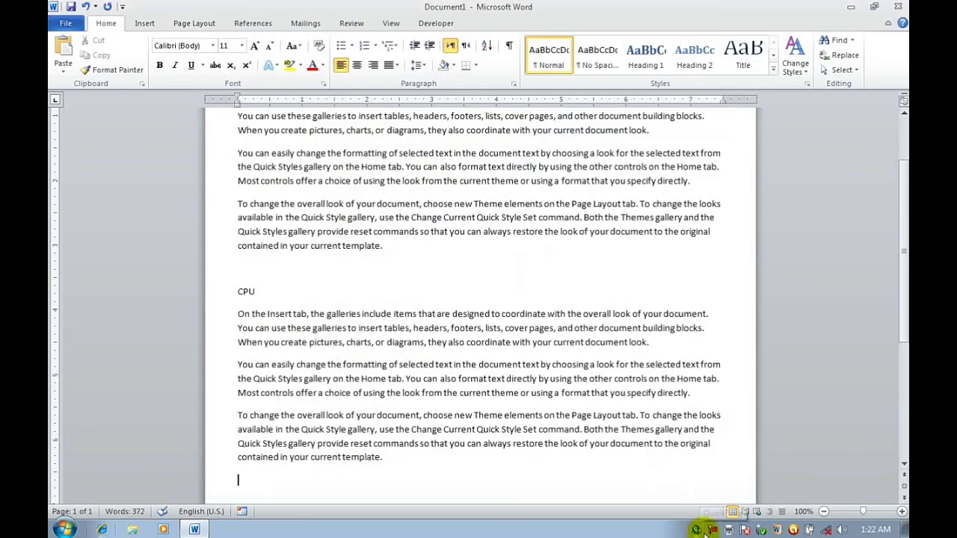
right_click(715, 531)
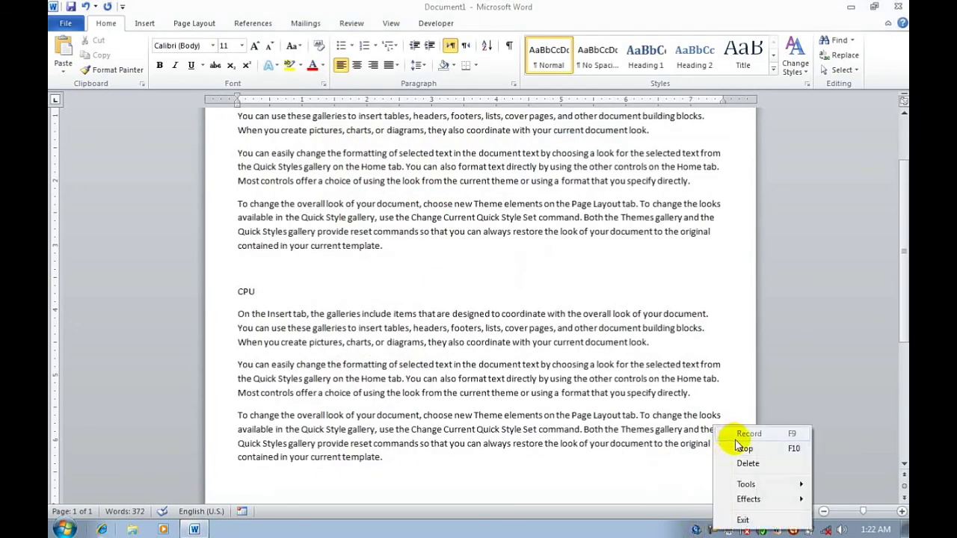